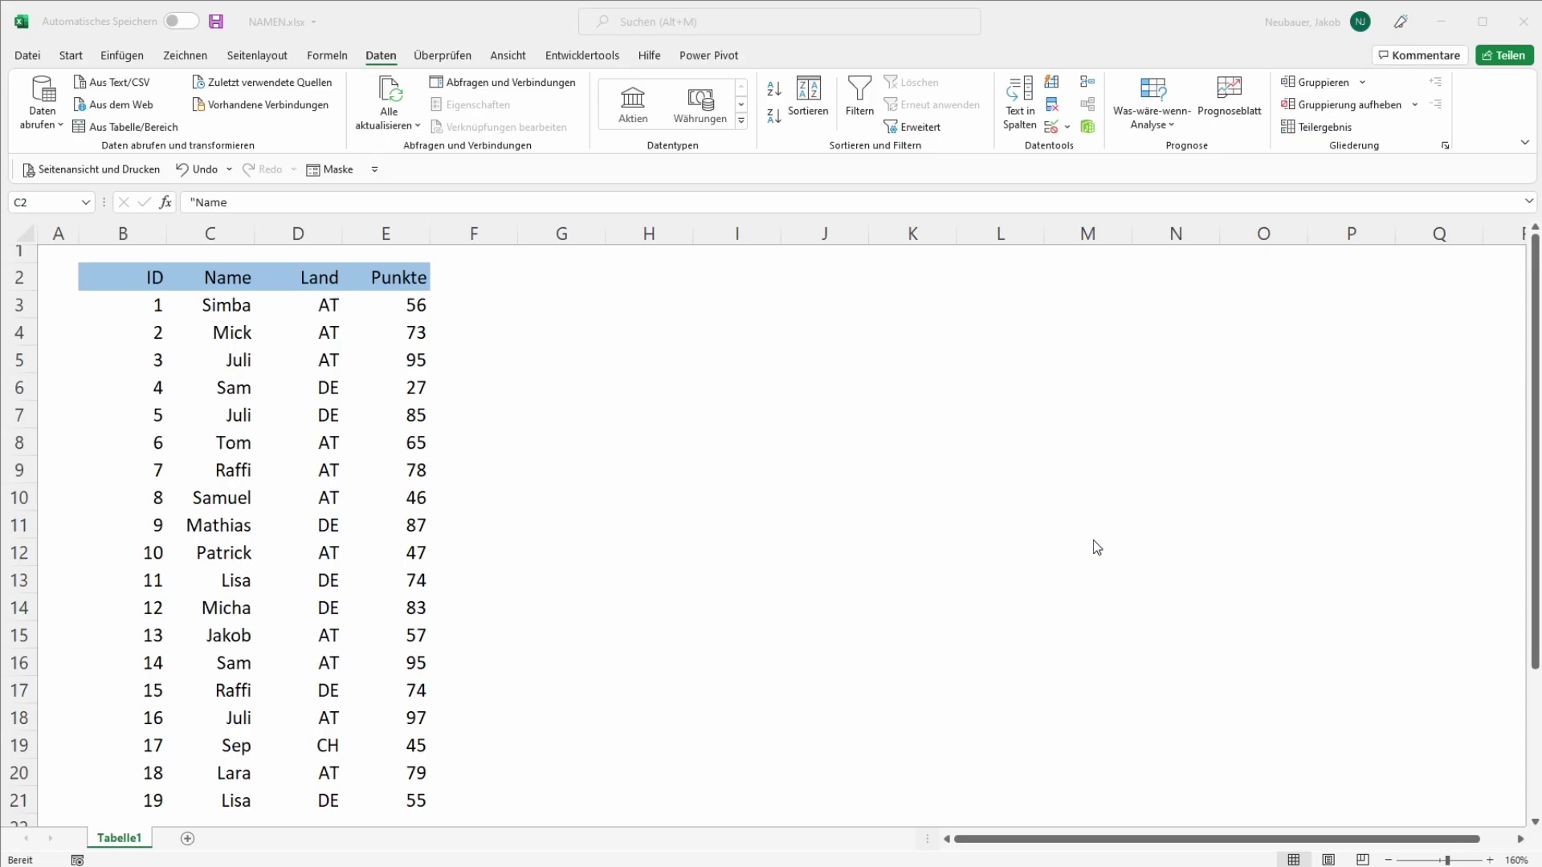
- Turn on filter dropdowns for the table's header row via Sortieren und Filtern > Filtern
click(395, 278)
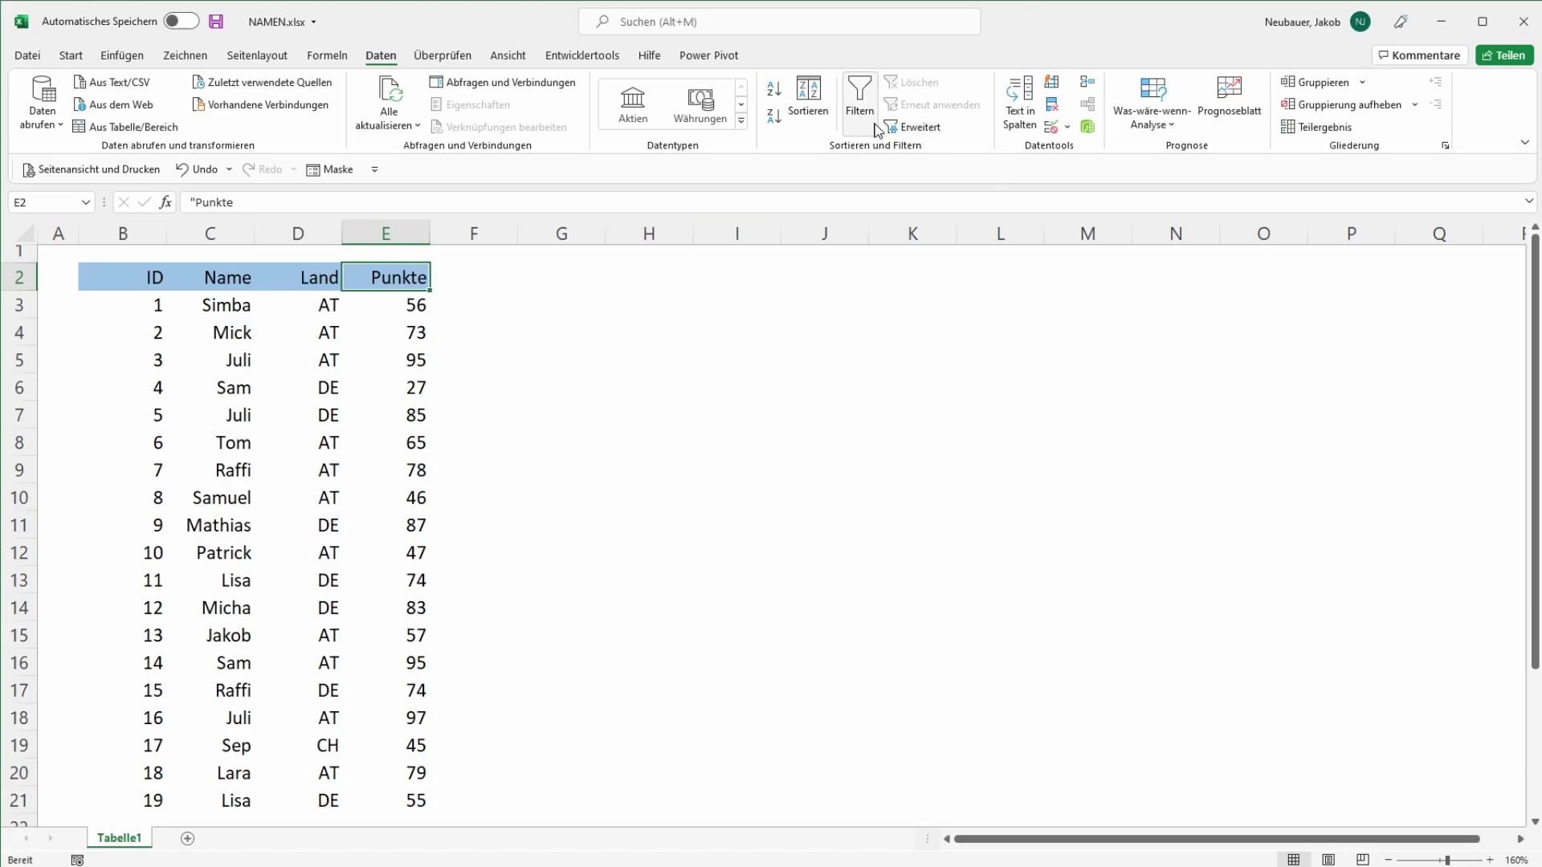
click(861, 100)
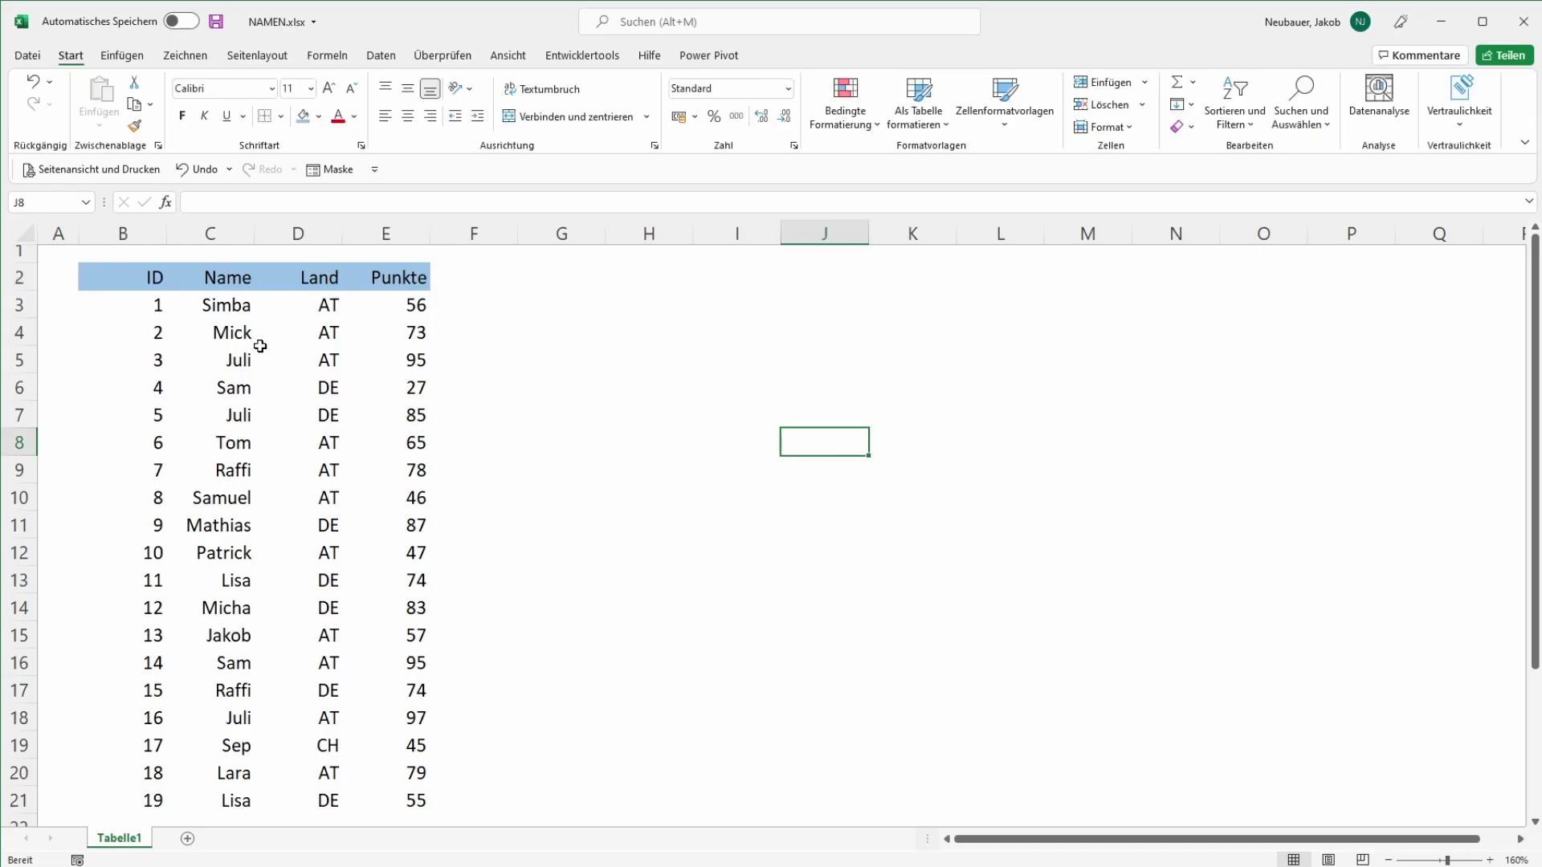
click(245, 277)
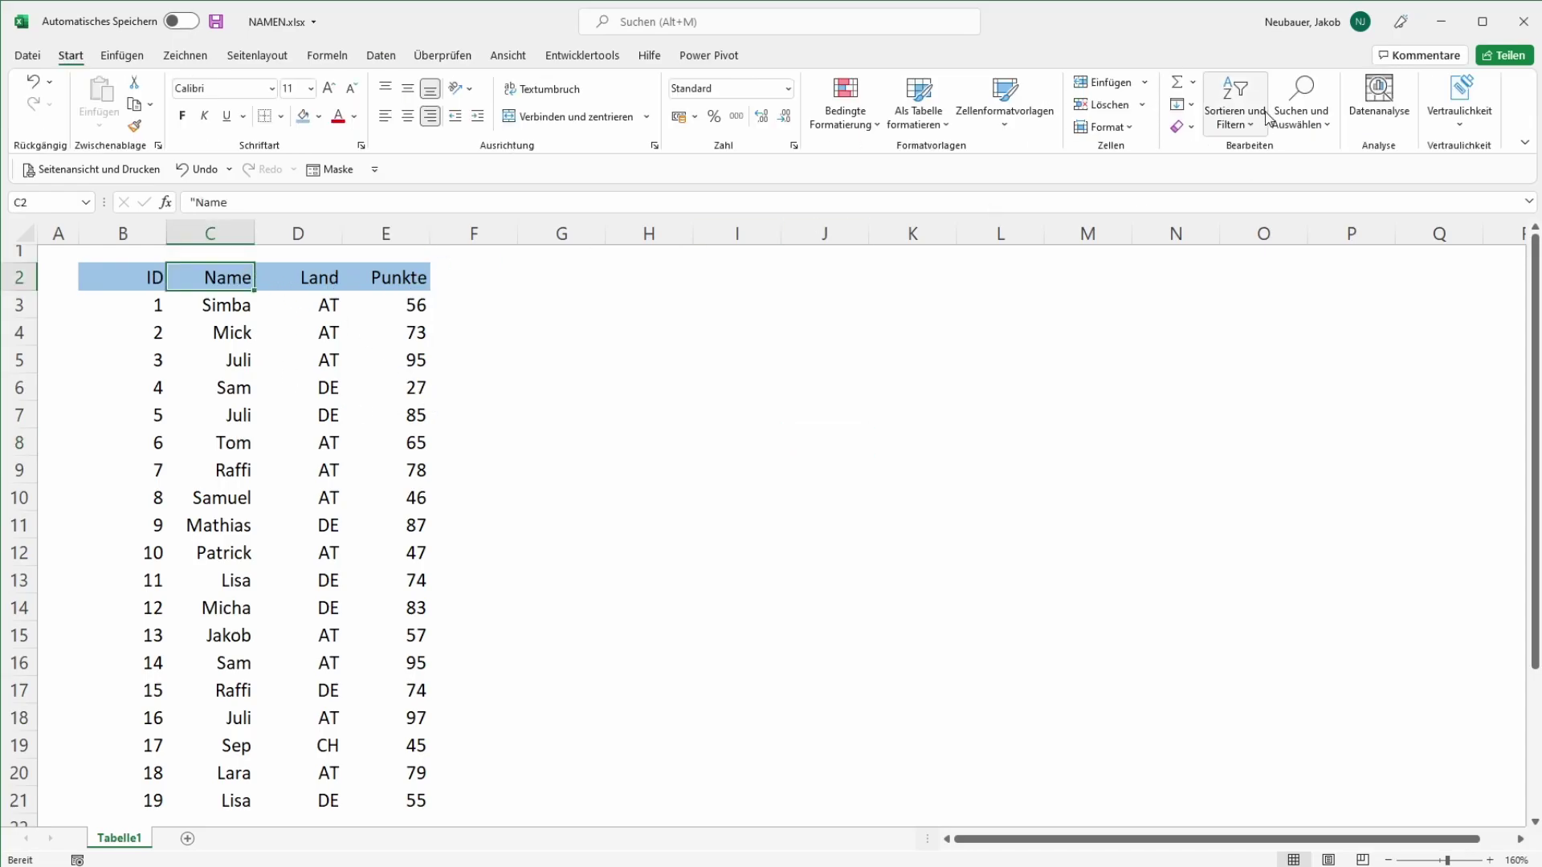
click(1241, 128)
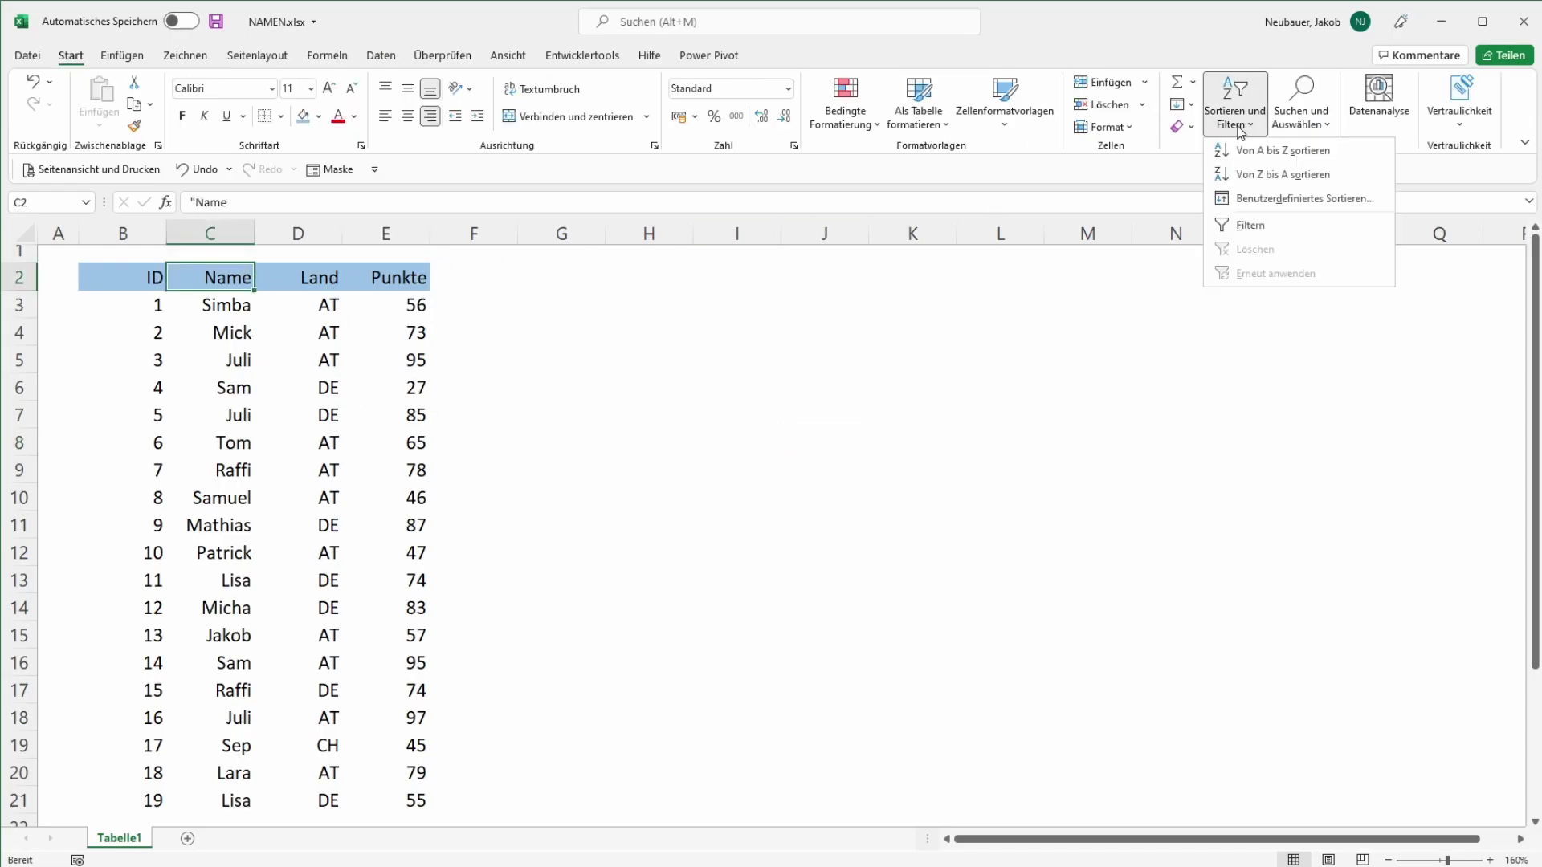
click(1249, 224)
click(385, 442)
- Filter the Name column to show only Jakob, then undo so all 19 rows show
click(246, 281)
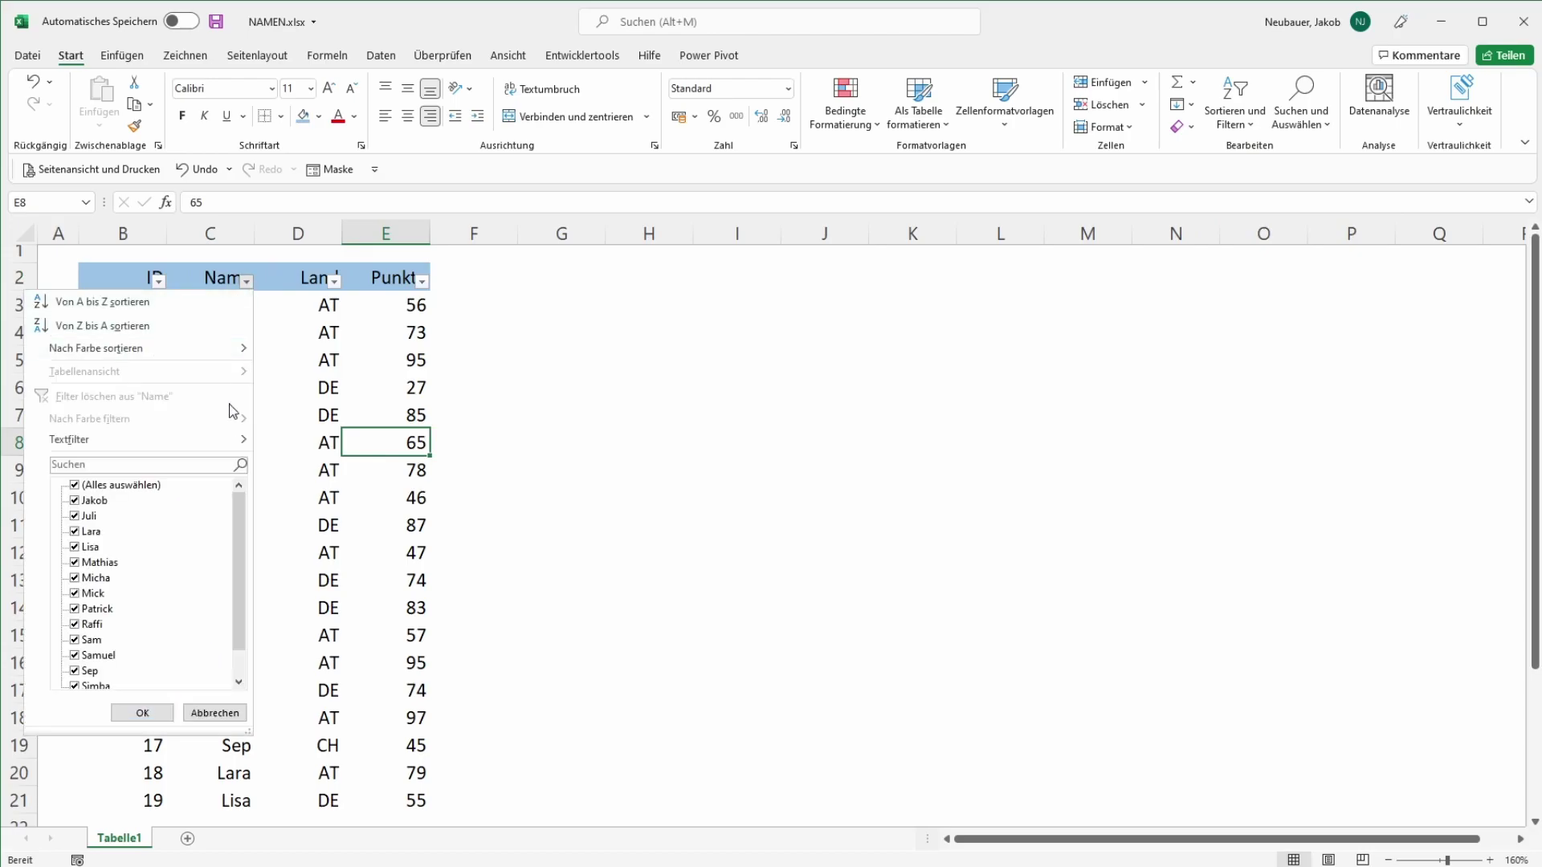
click(102, 485)
click(93, 500)
click(142, 713)
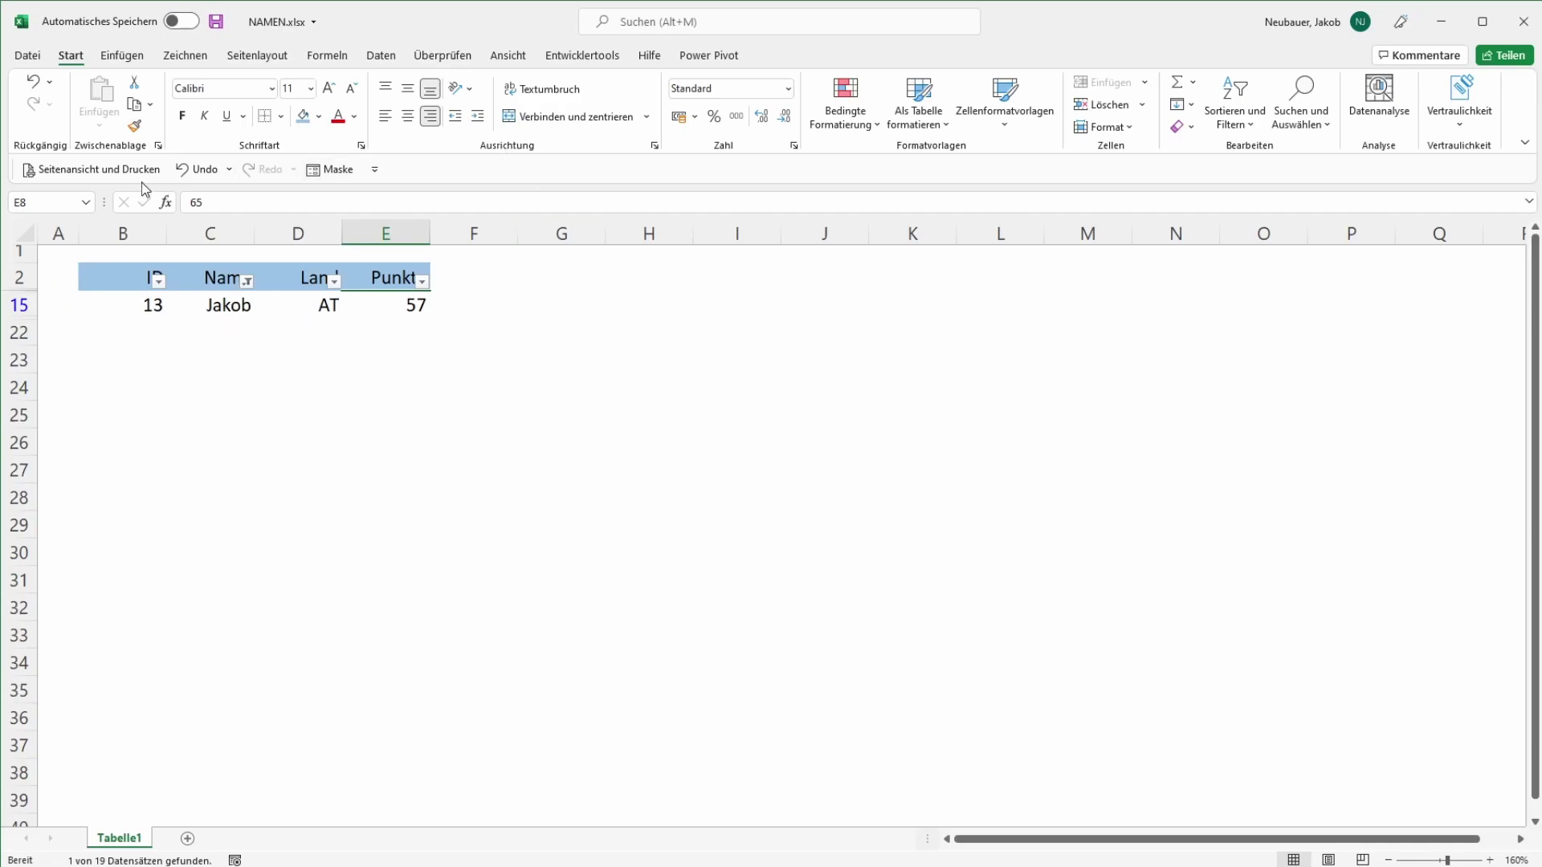
click(201, 170)
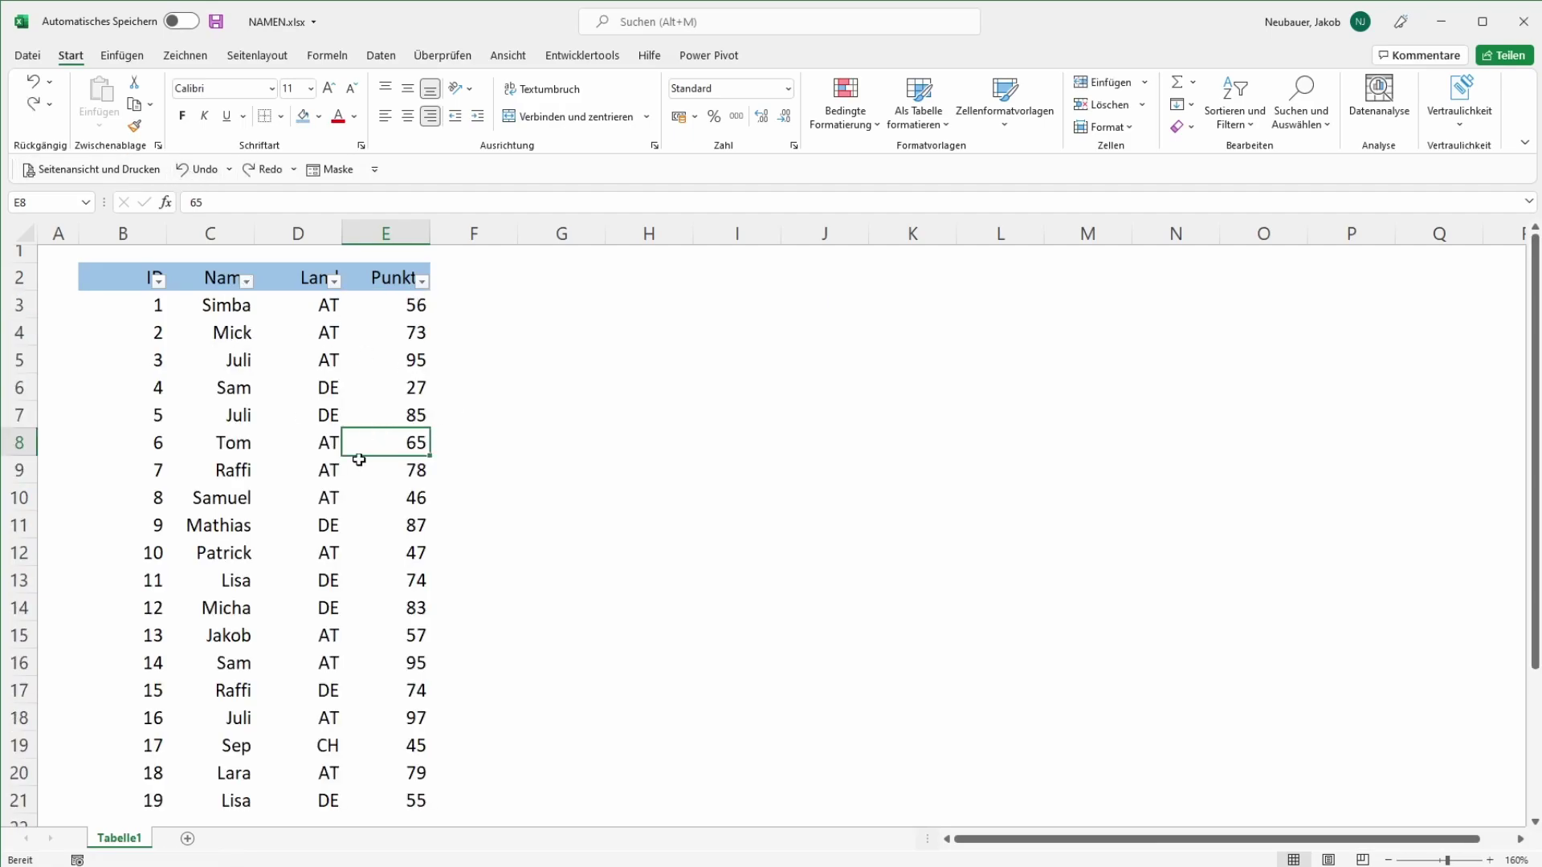
- Turn off the header filter dropdowns and clear the Spezialfilter list and criteria ranges
click(381, 57)
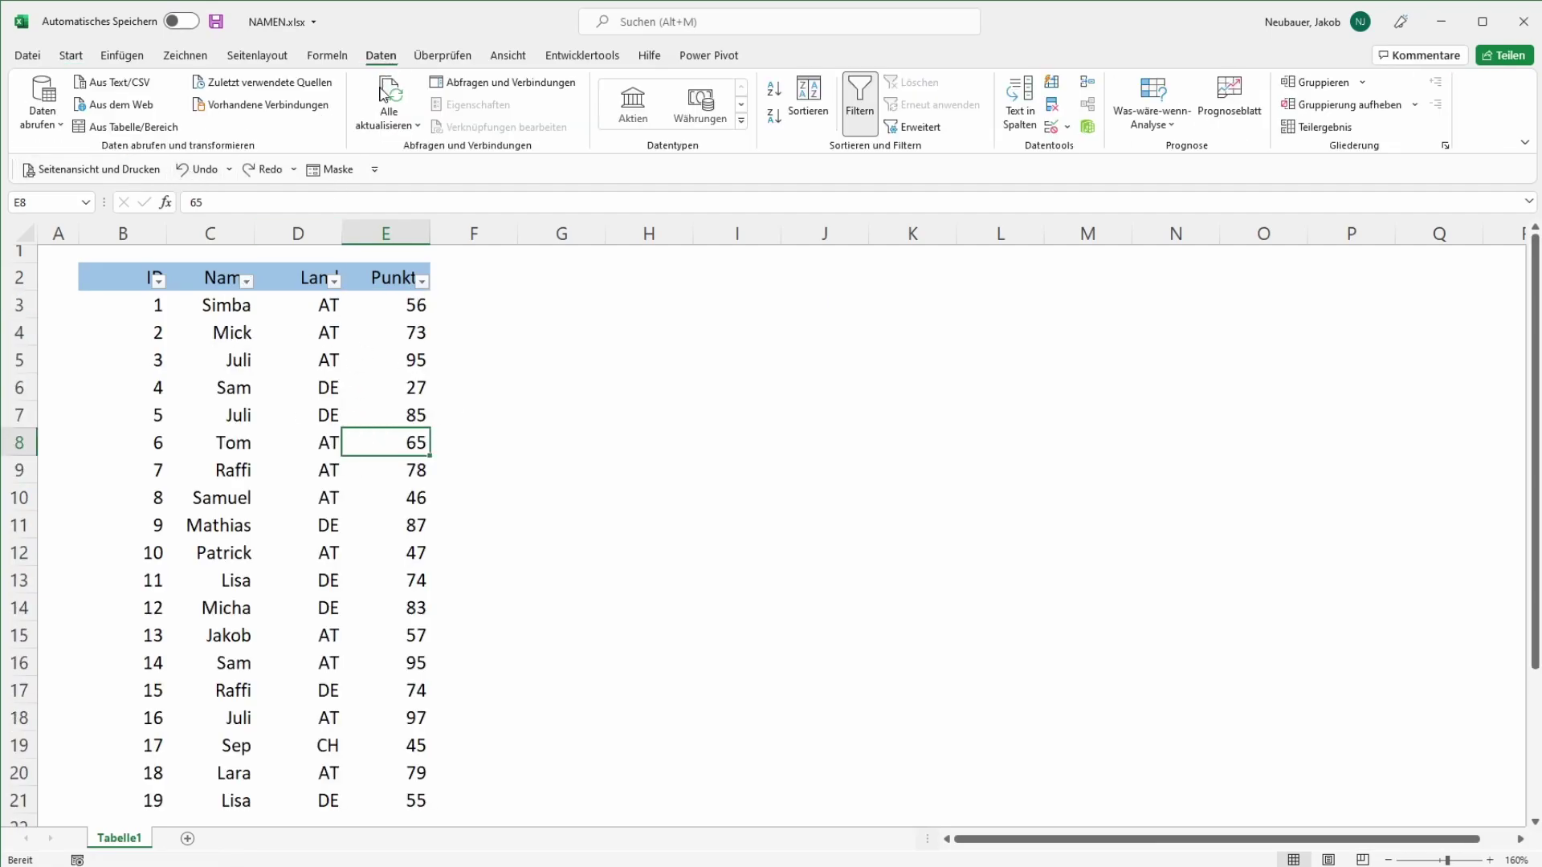
click(859, 104)
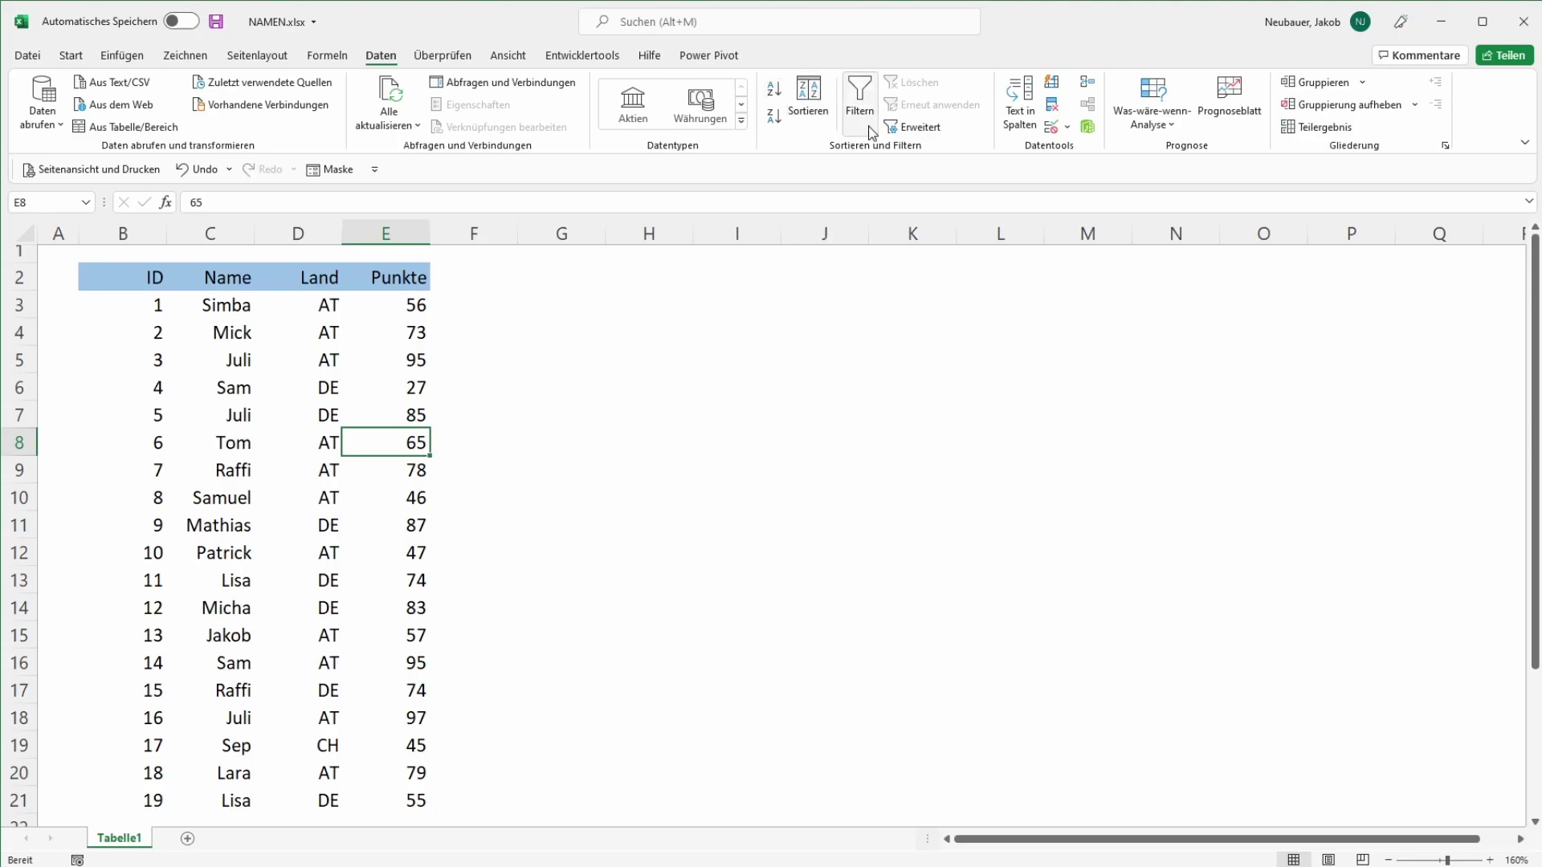
click(916, 127)
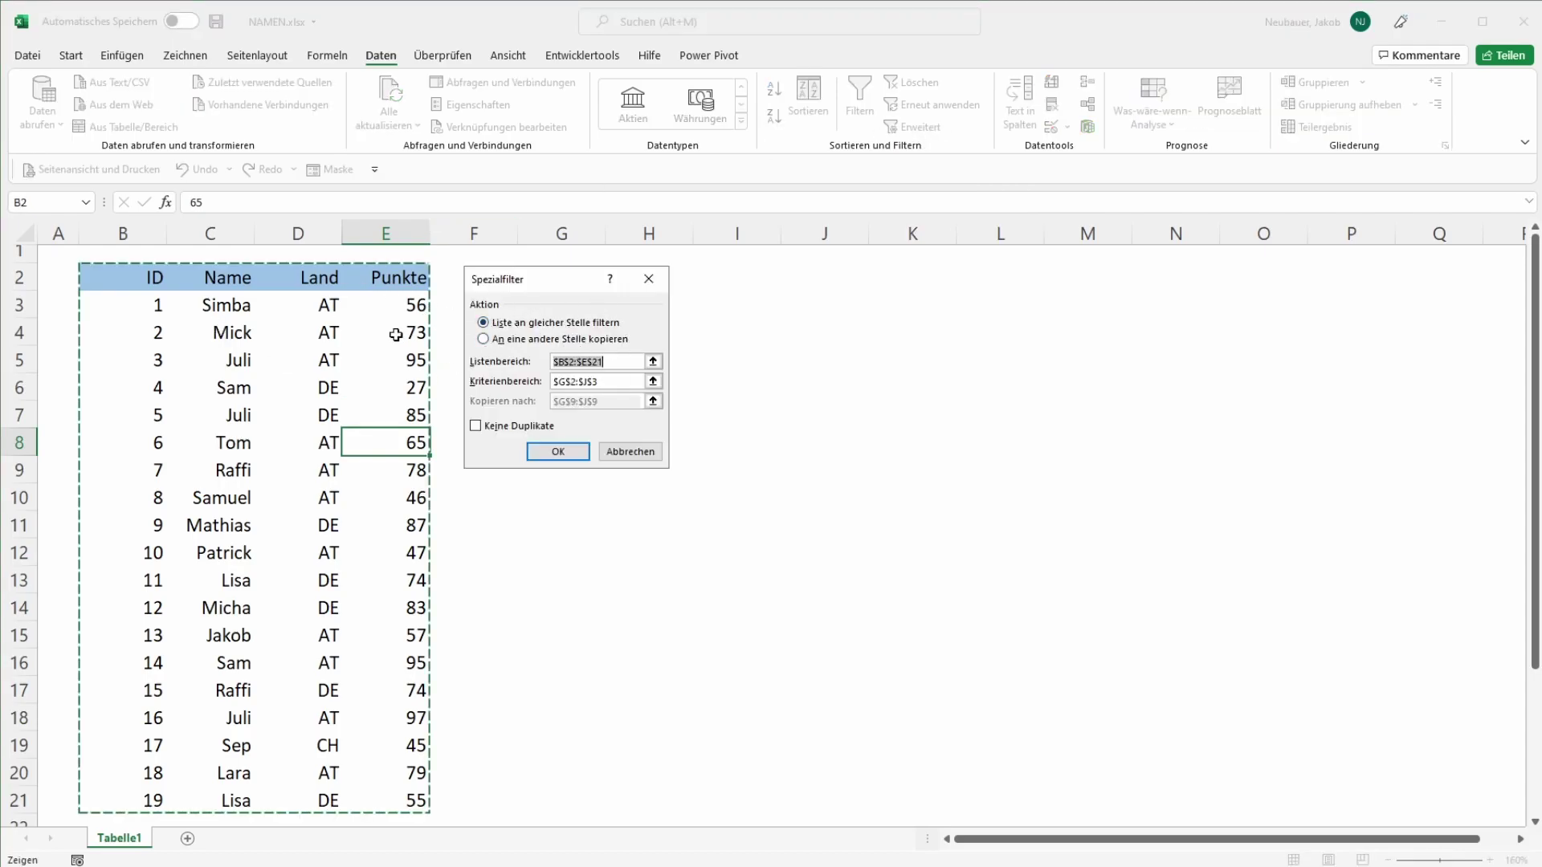
key(BackSpace)
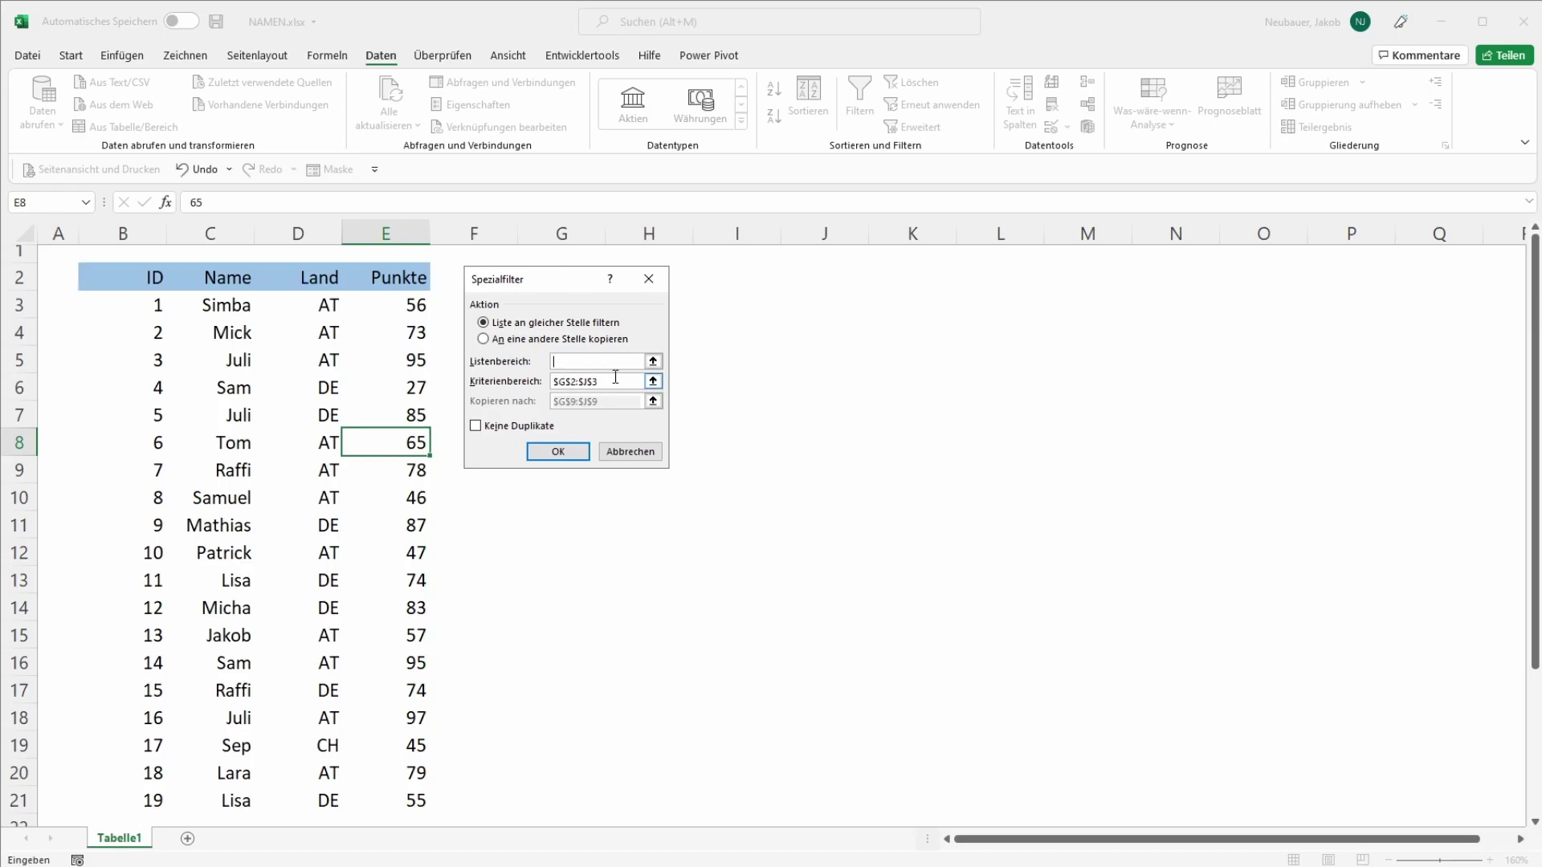
key(Tab)
key(BackSpace)
- Cancel the Spezialfilter dialog and select the names in C3:C21
drag(549, 285, 561, 286)
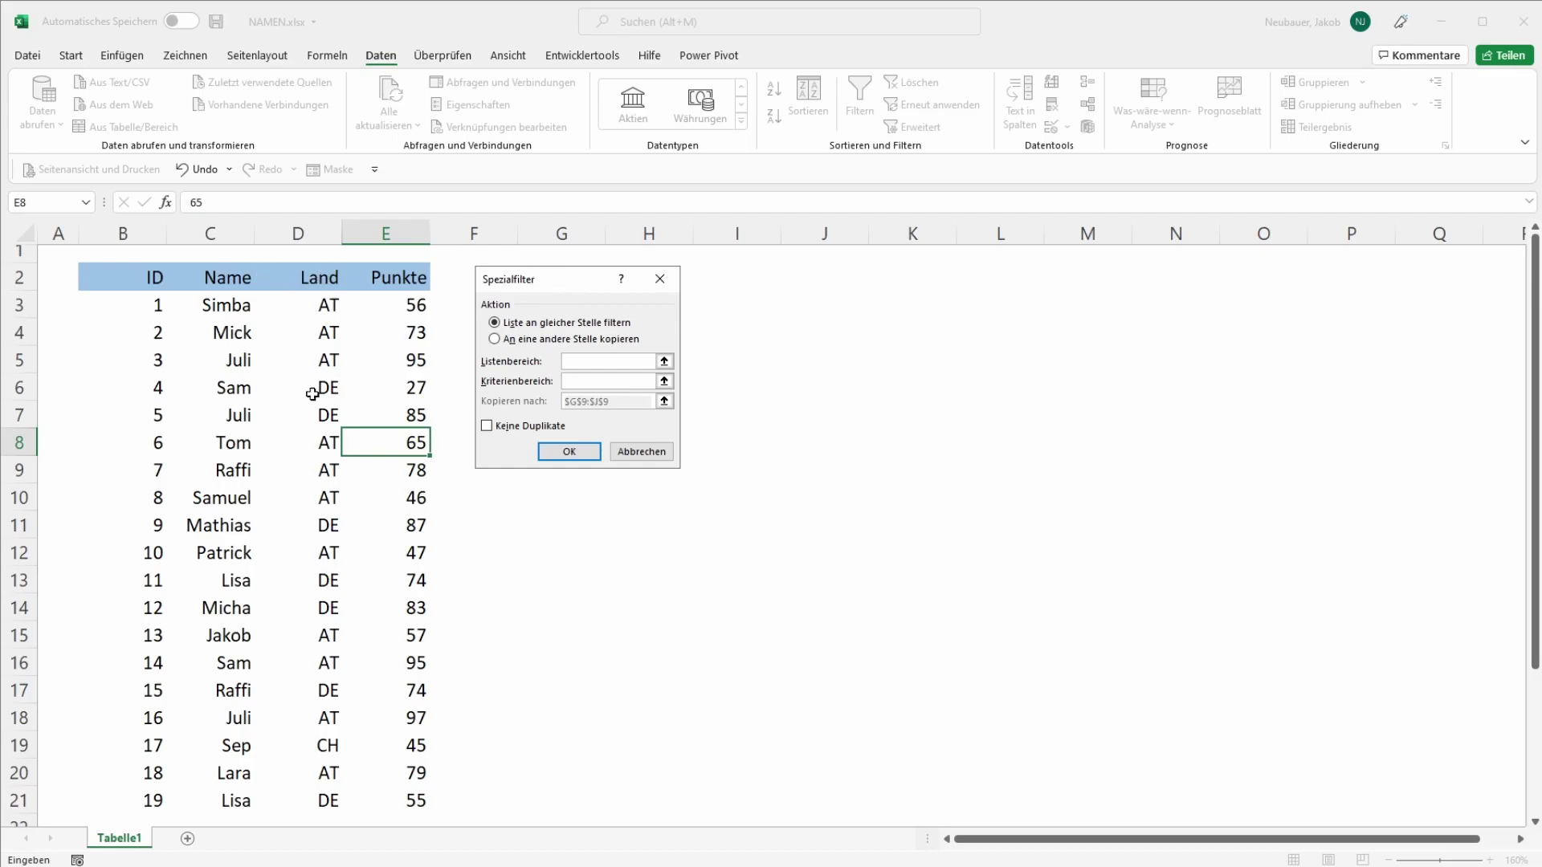
click(641, 452)
click(502, 303)
drag(228, 306, 239, 803)
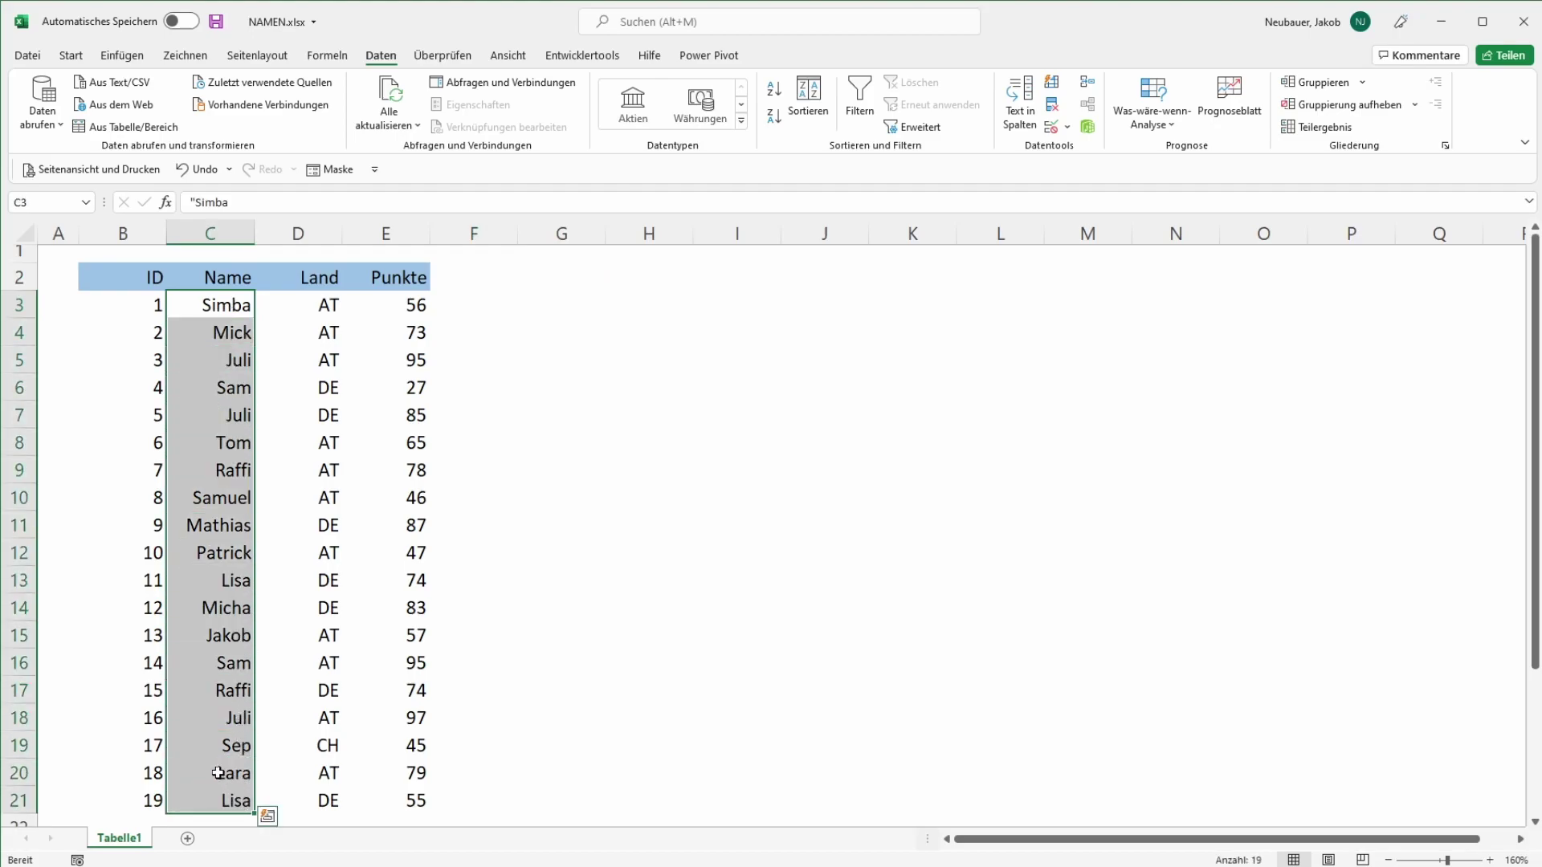
- Paste names C3:C21 into A1 of new sheet Tabelle2, then return to Tabelle1 at G3
shift+click(230, 347)
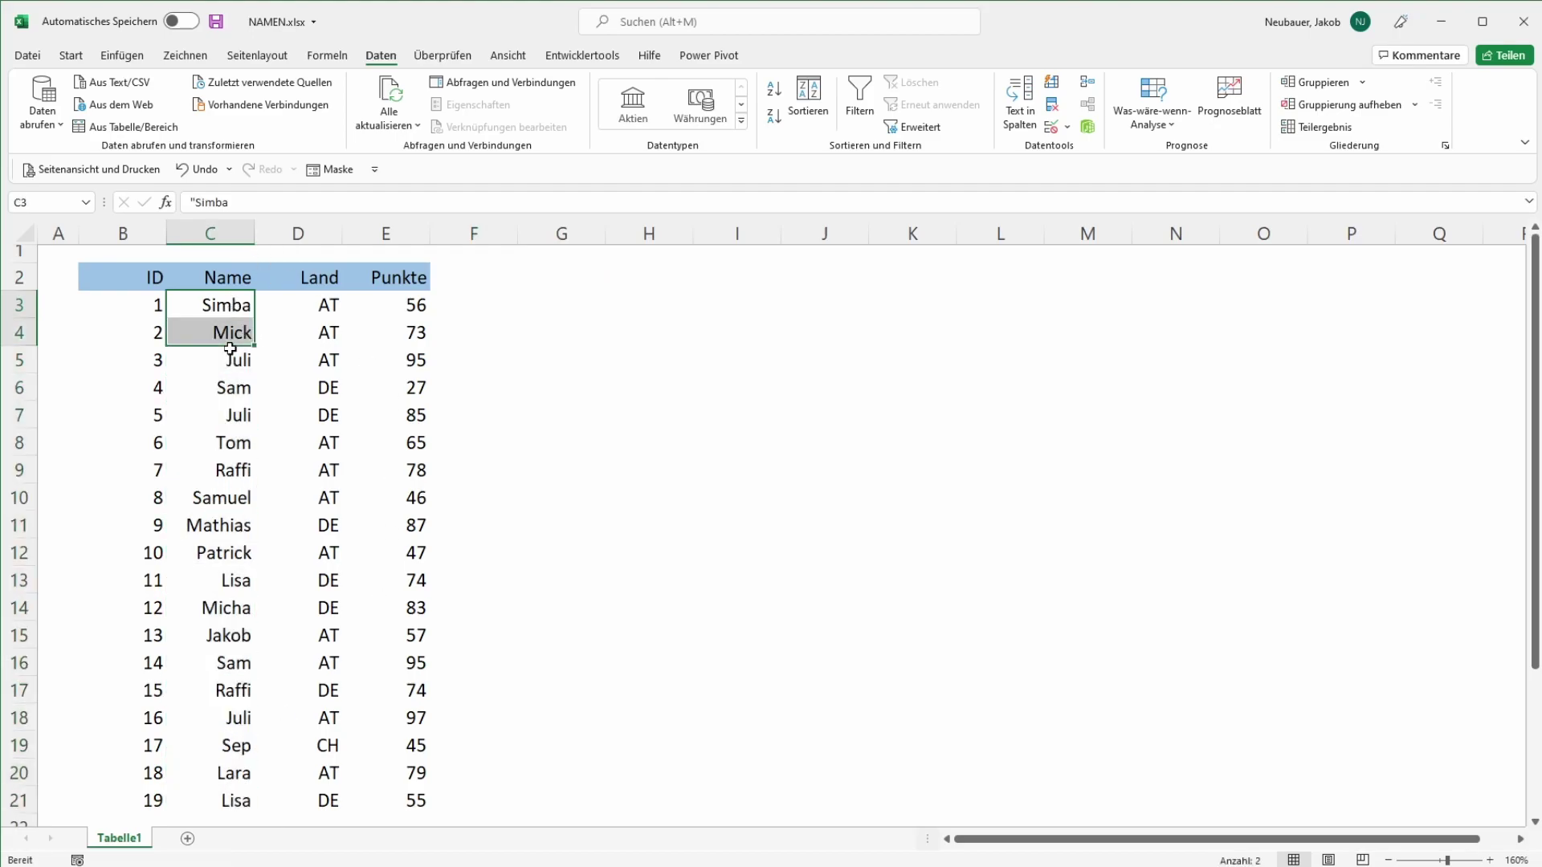
drag(230, 348, 231, 804)
key(ctrl+c)
click(187, 839)
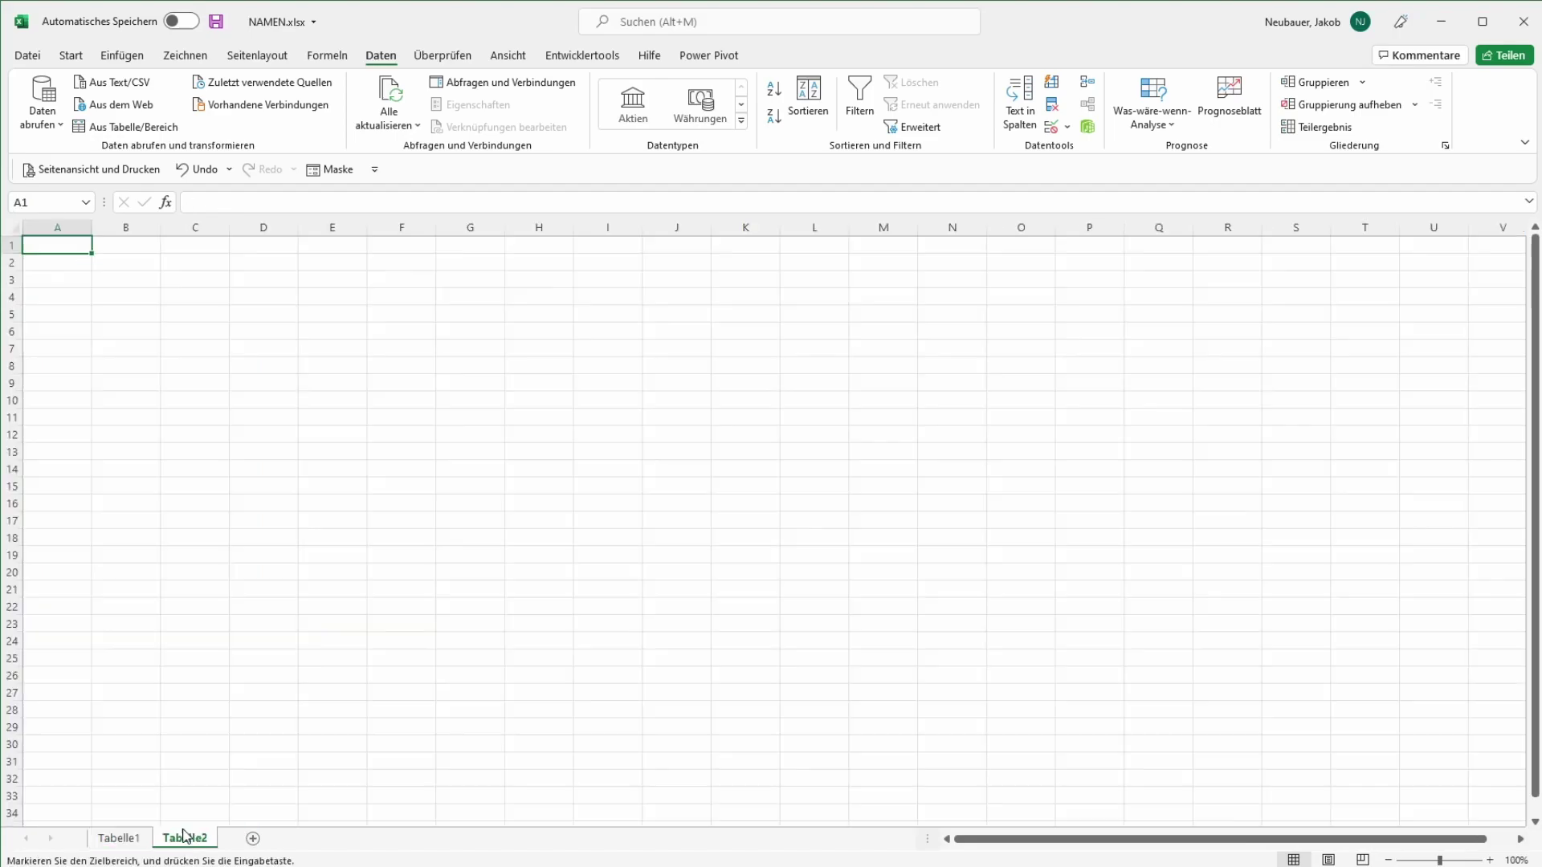
key(ctrl+v)
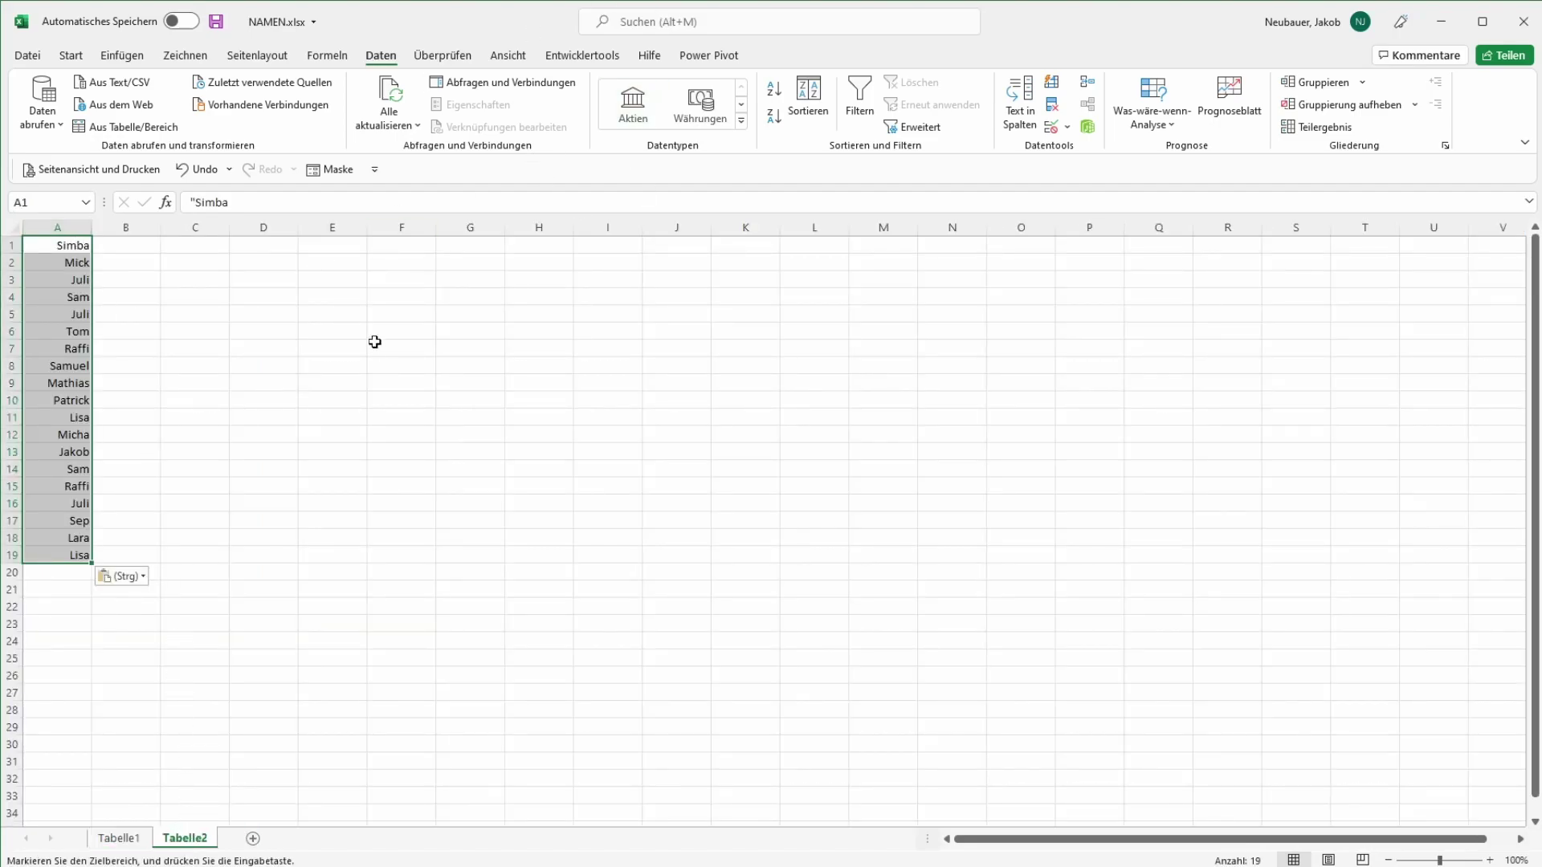
click(119, 838)
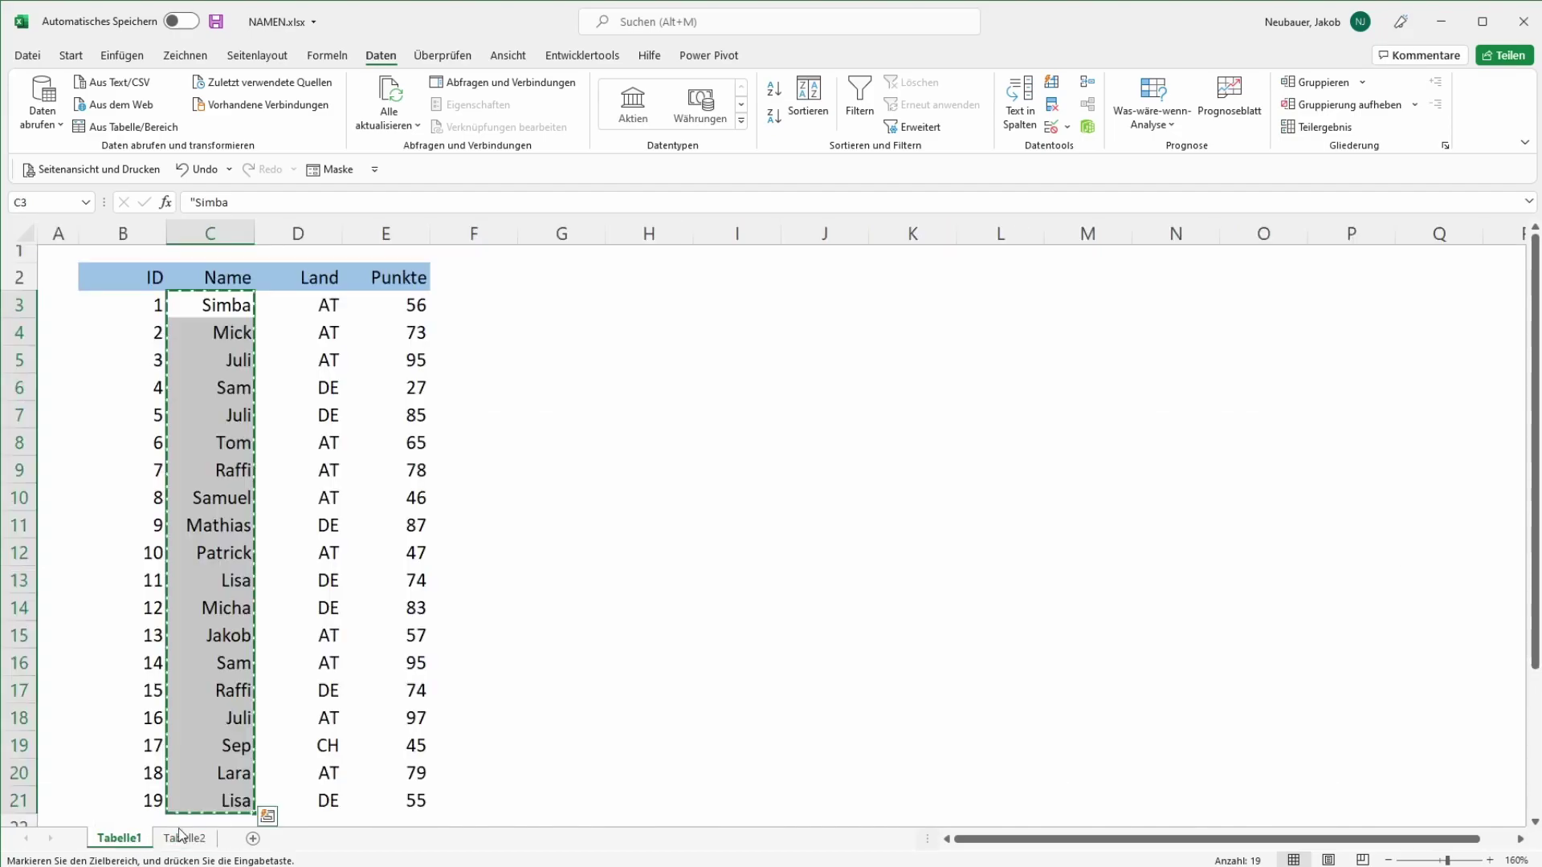
click(522, 333)
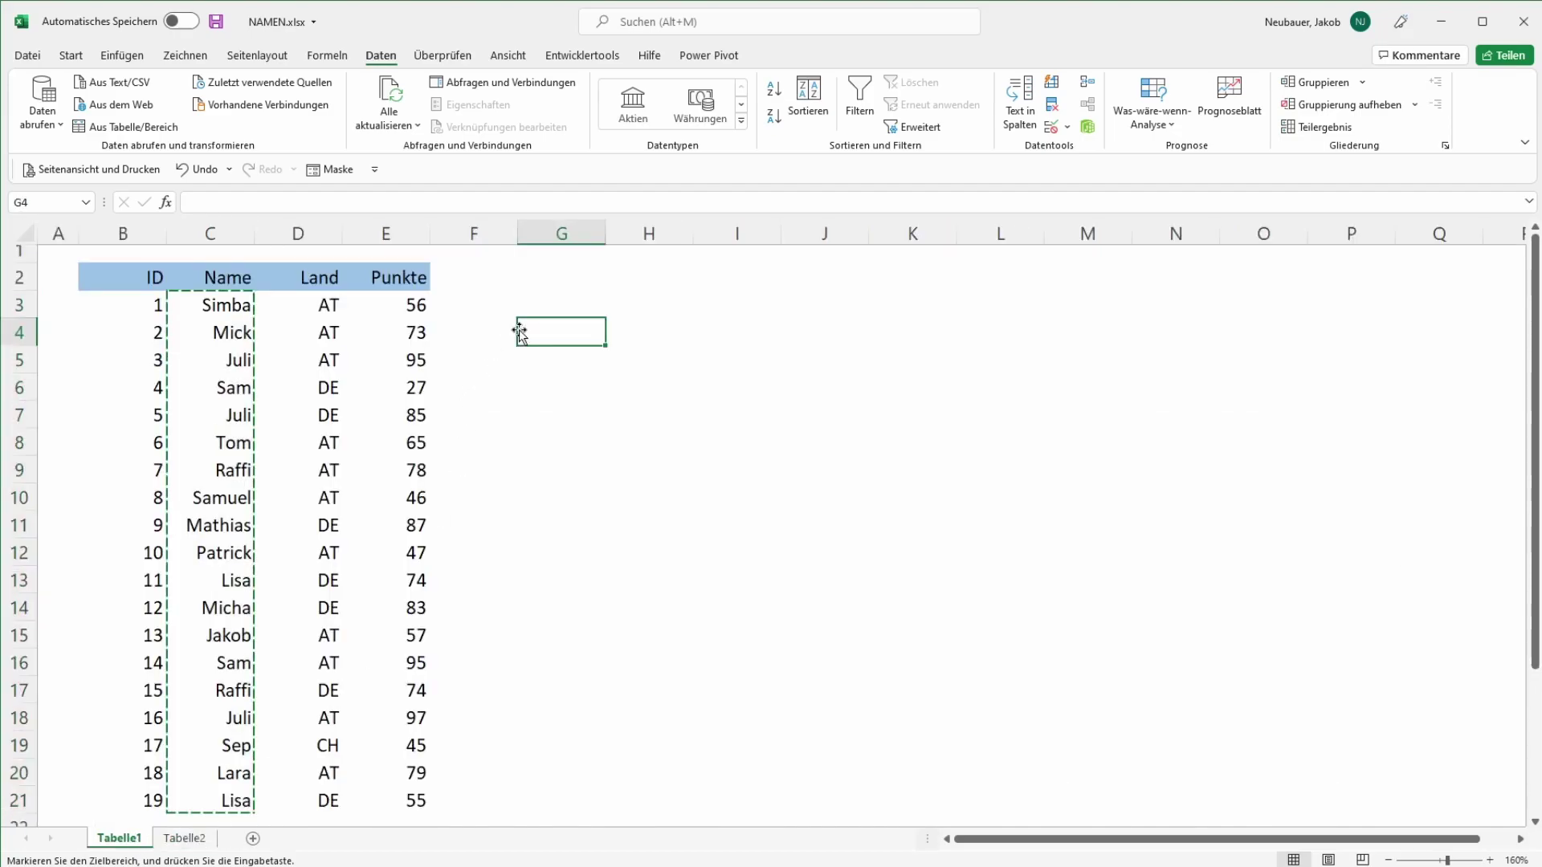
click(557, 305)
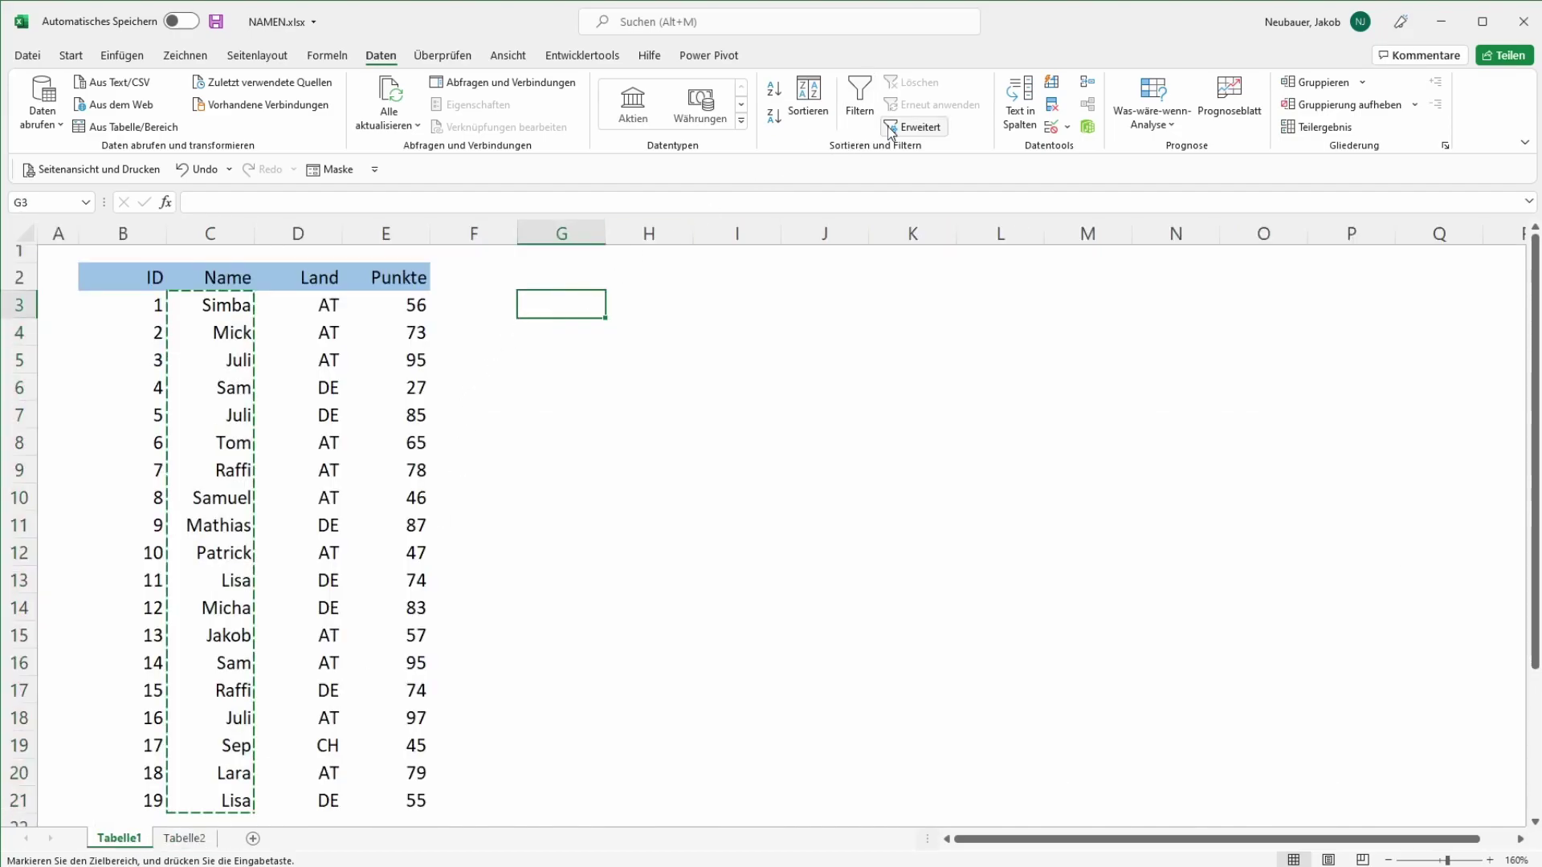
- Set Spezialfilter to copy elsewhere with list range C3:C21 and an empty criteria range
click(920, 127)
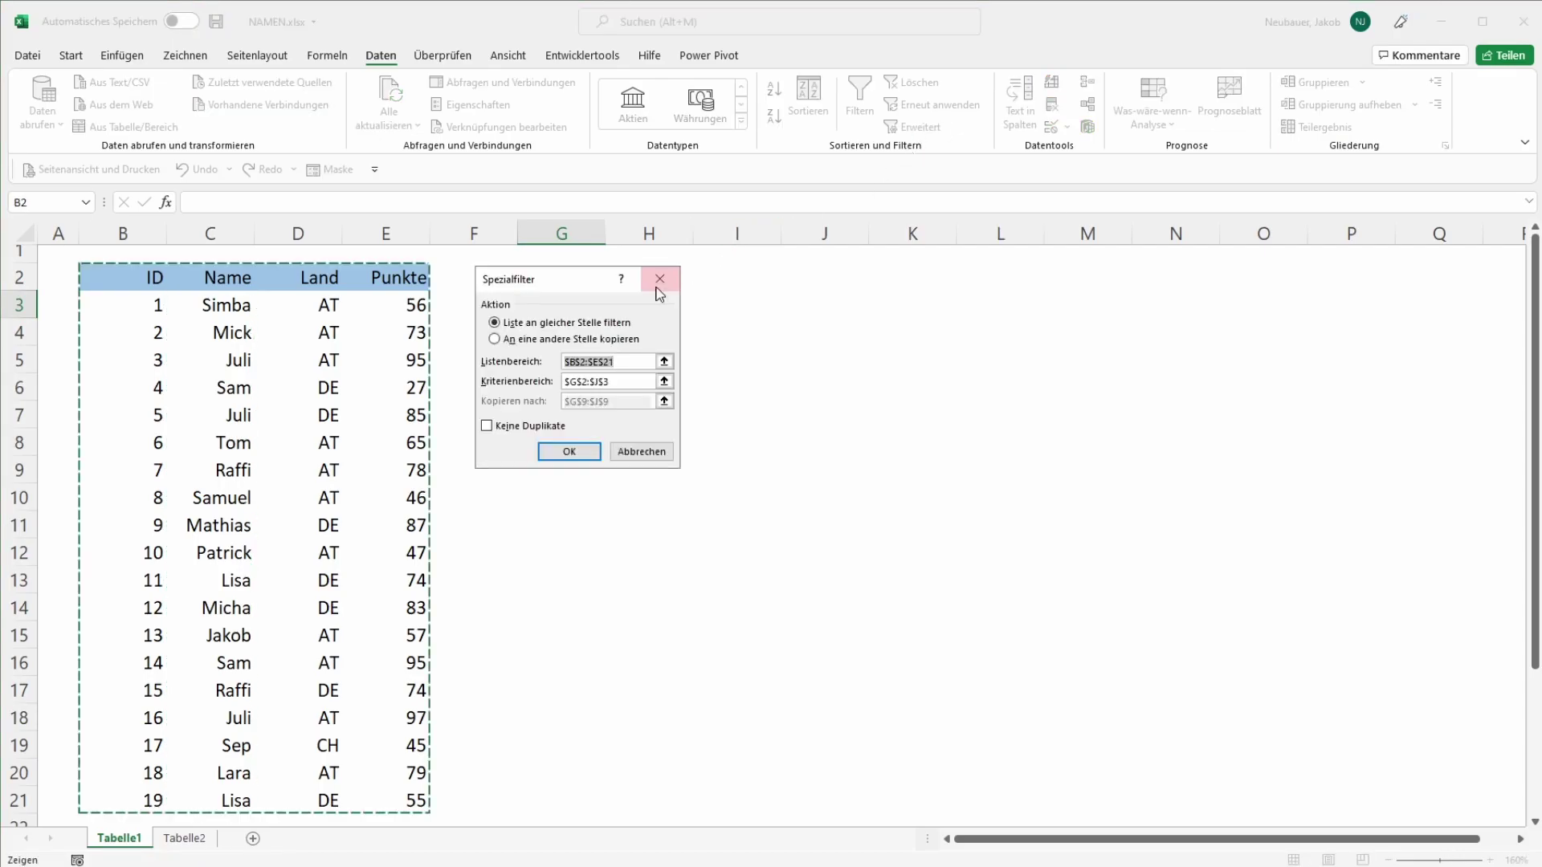
drag(565, 283, 641, 278)
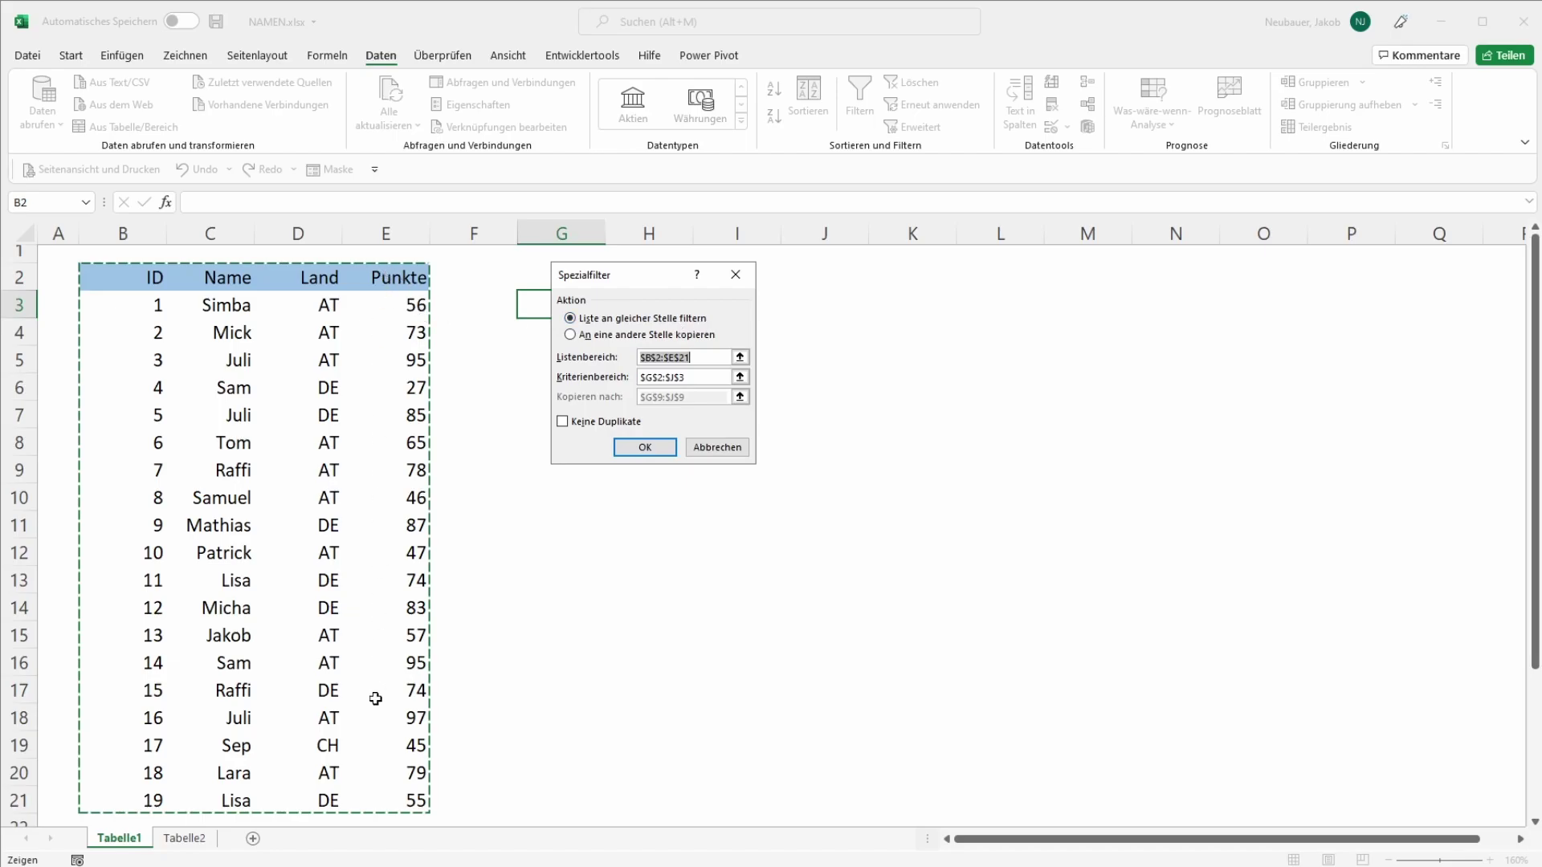
click(612, 337)
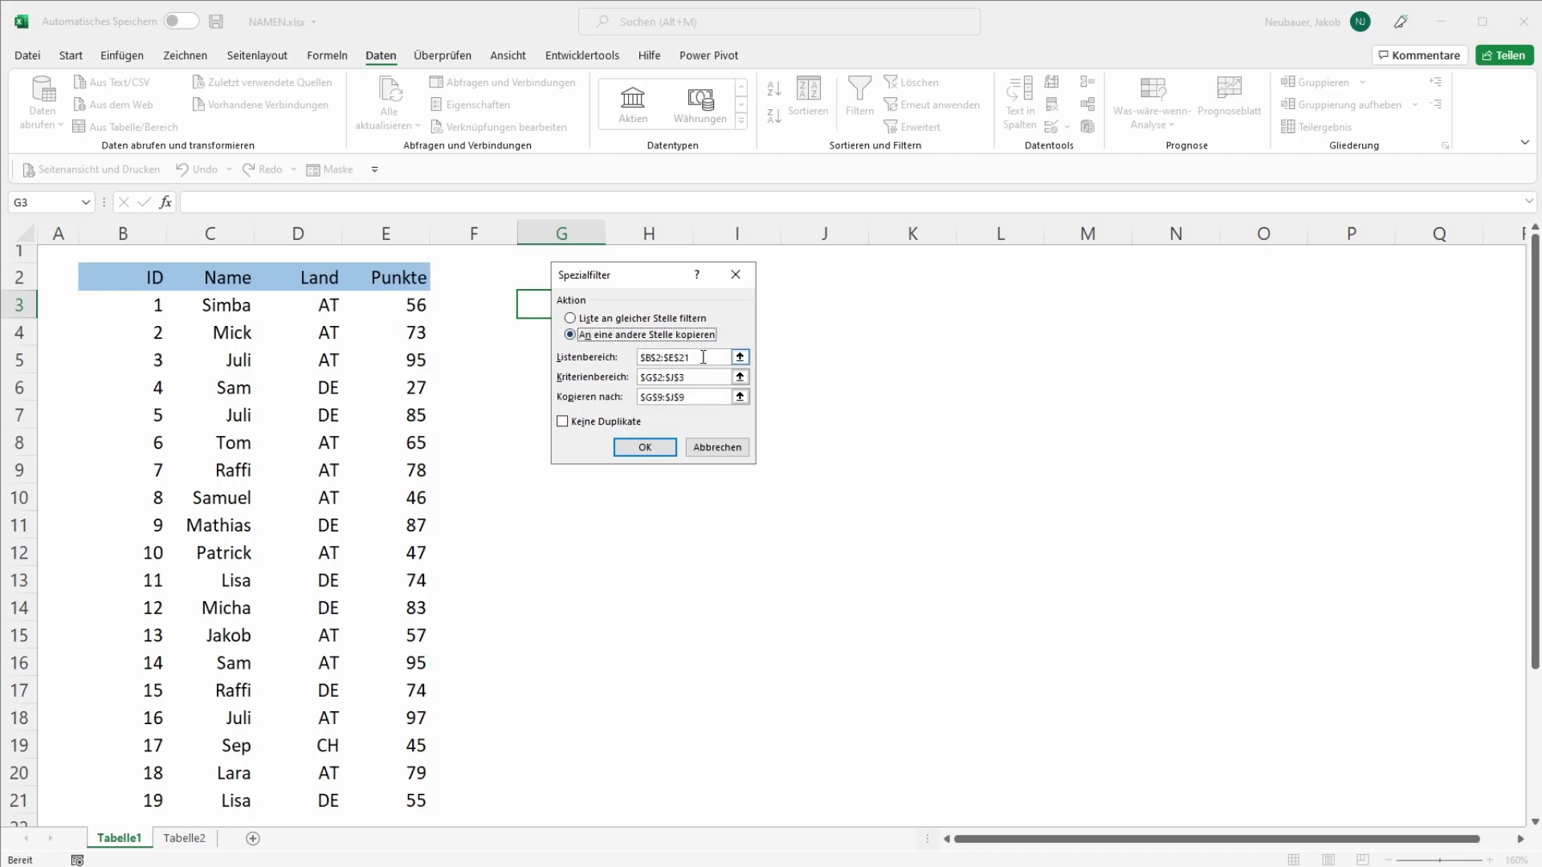
click(739, 357)
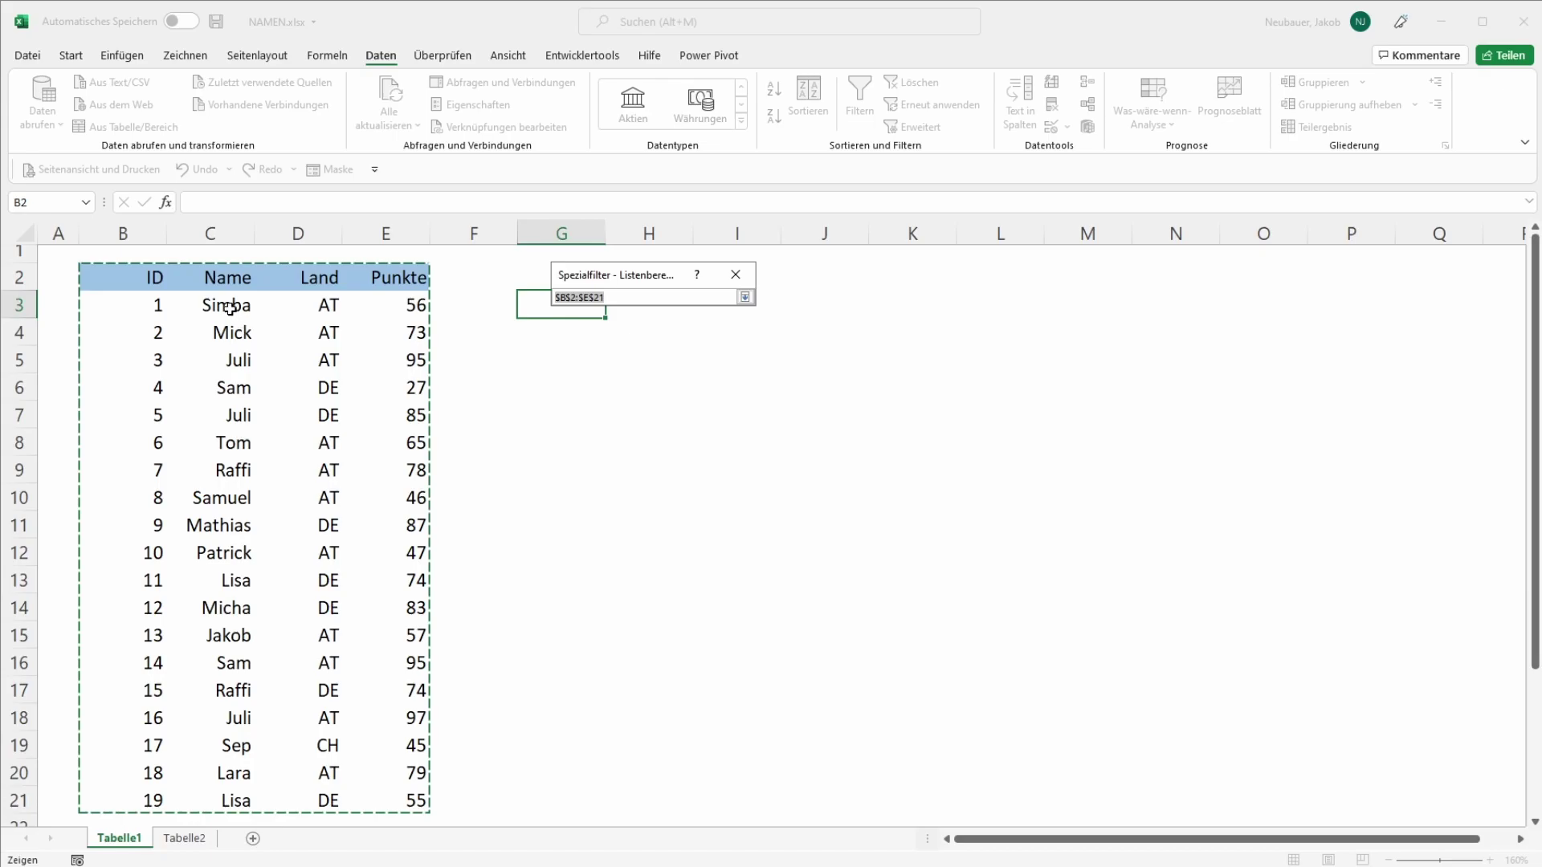
drag(229, 305, 226, 807)
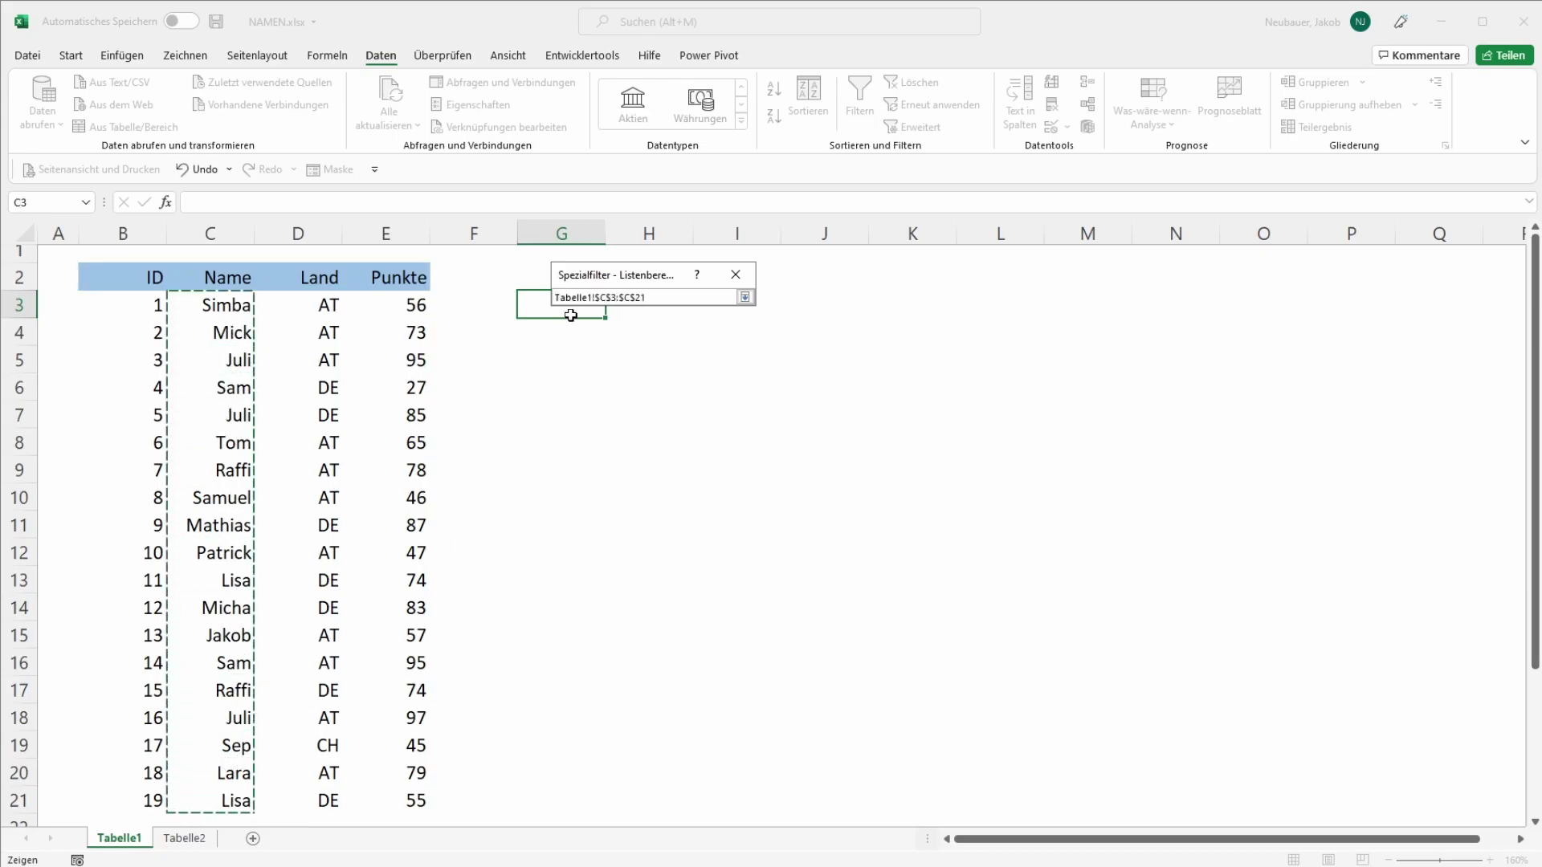
key(Return)
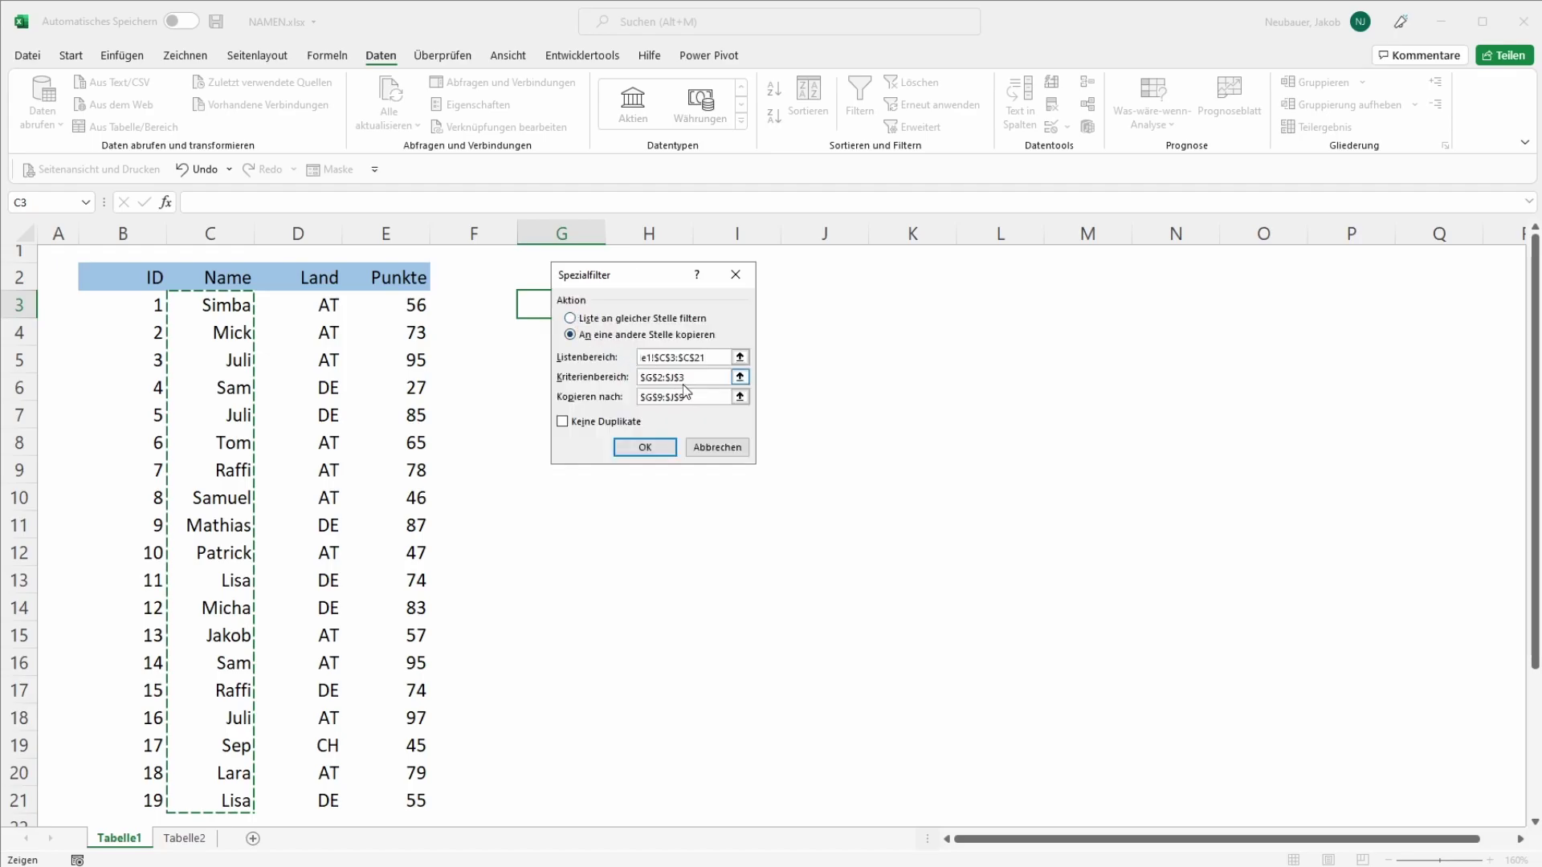
click(689, 377)
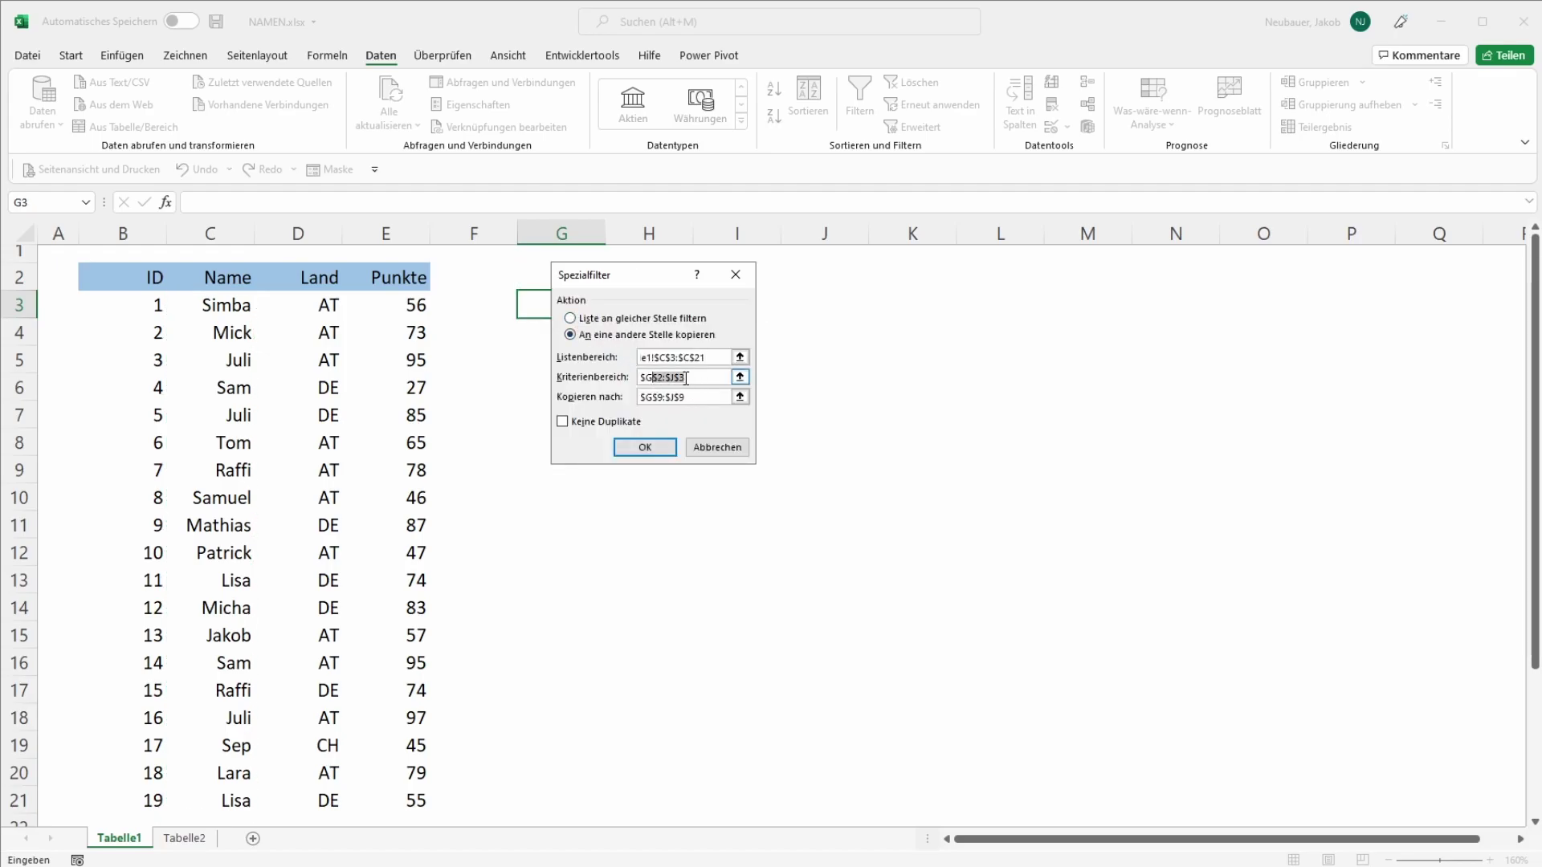
drag(689, 377, 638, 387)
key(Delete)
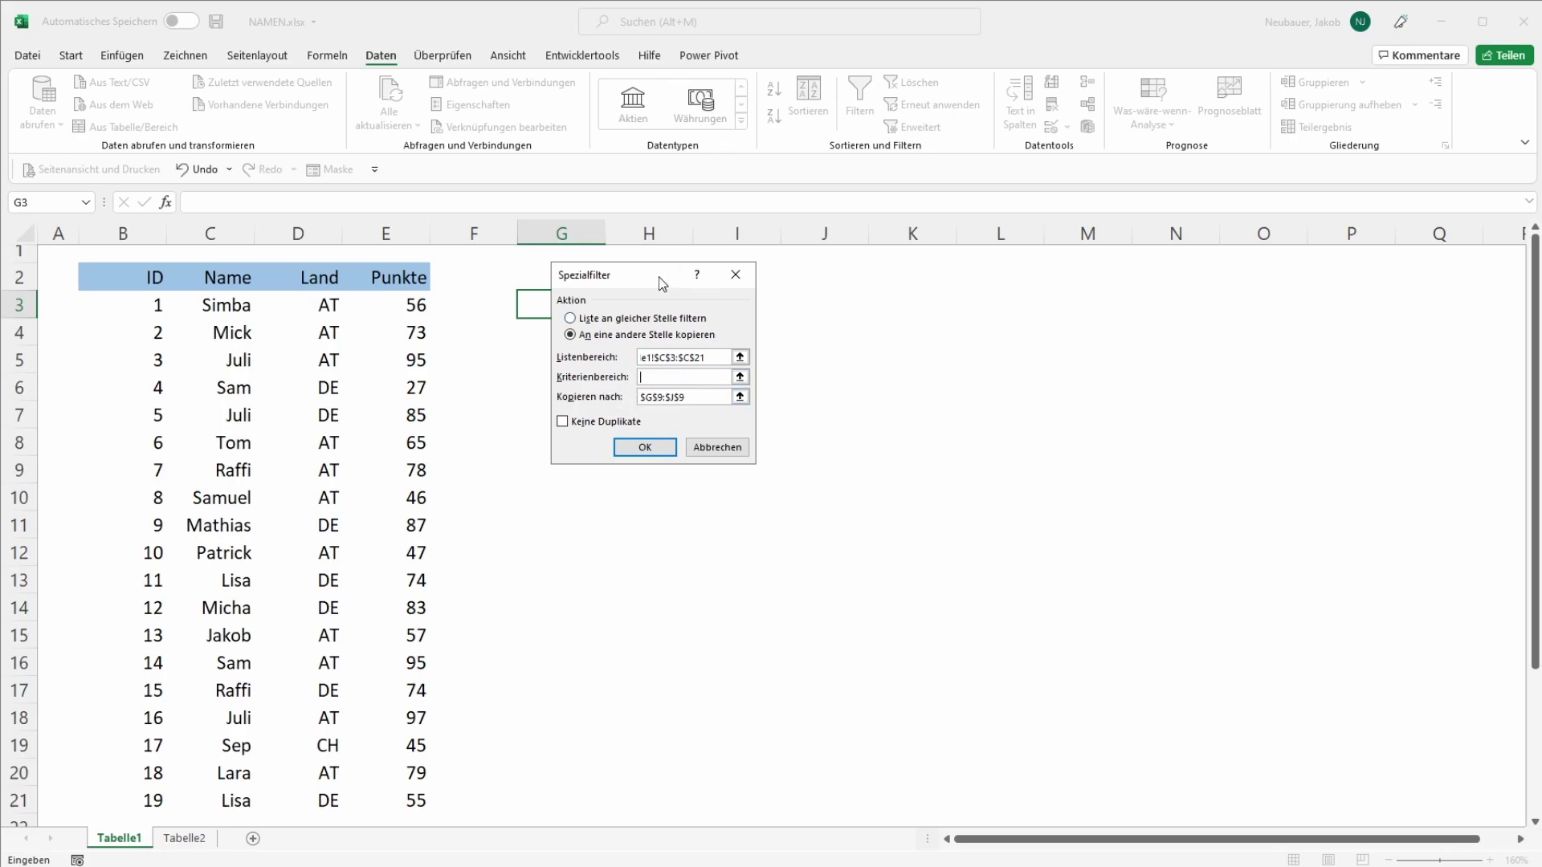
- Set the copy destination to G3, tick Keine Duplikate, and run the filter
drag(661, 281, 791, 286)
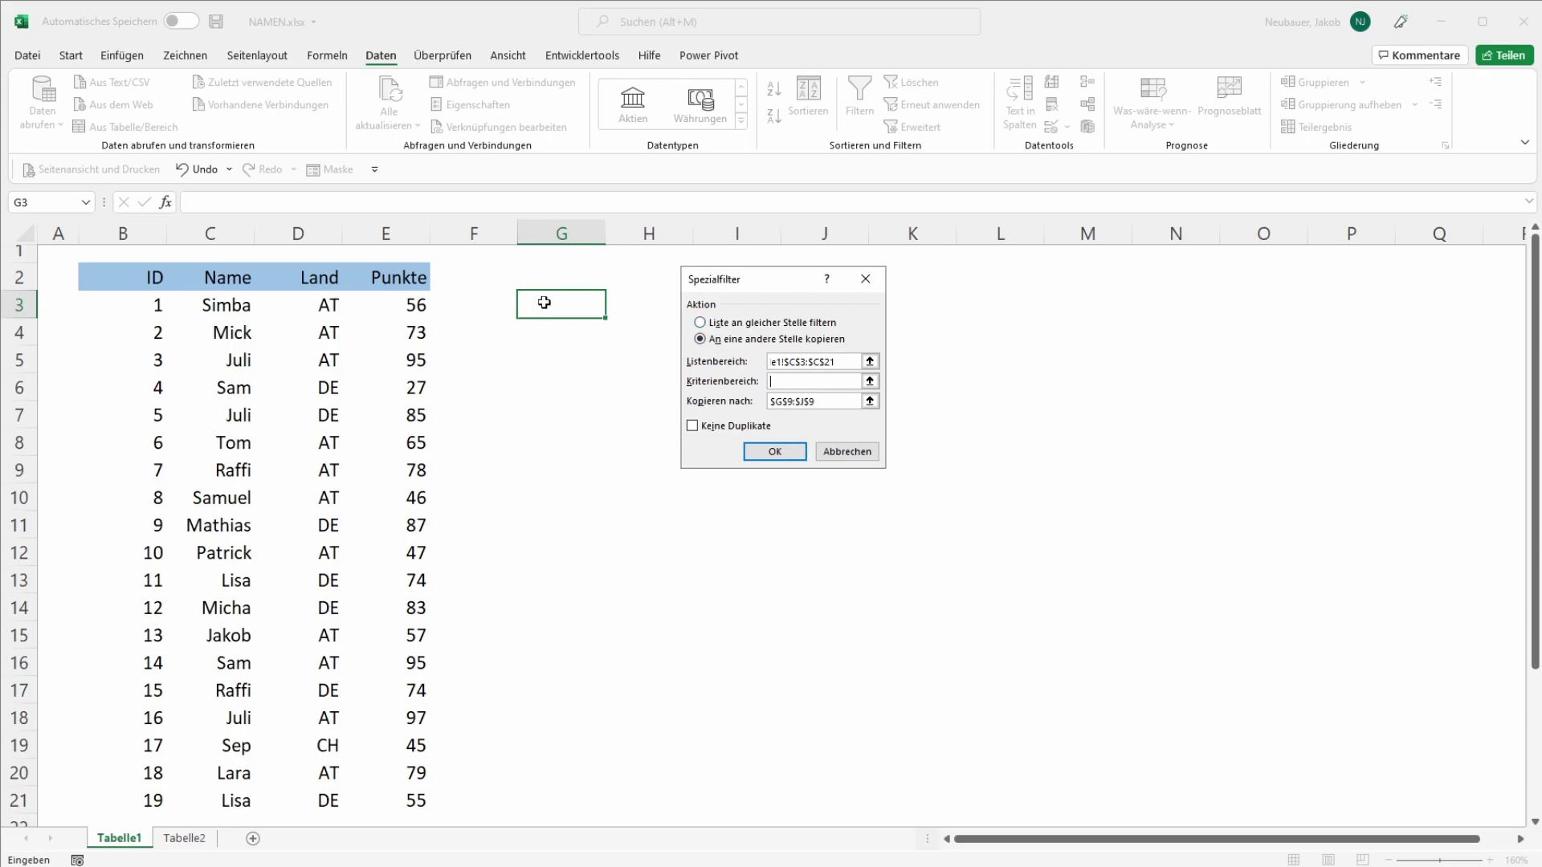
click(869, 401)
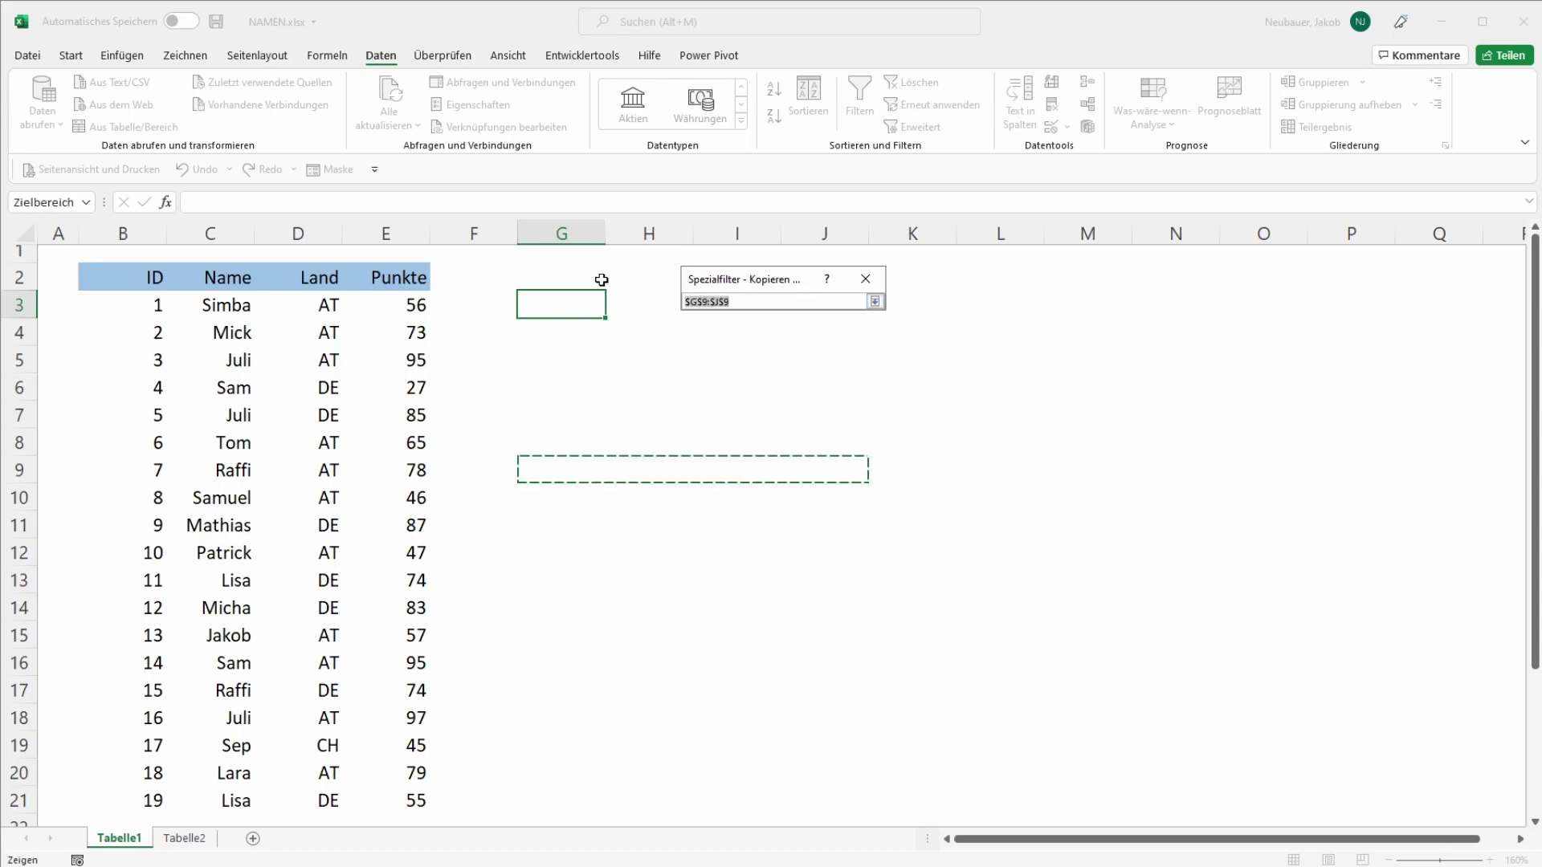
click(560, 298)
key(Return)
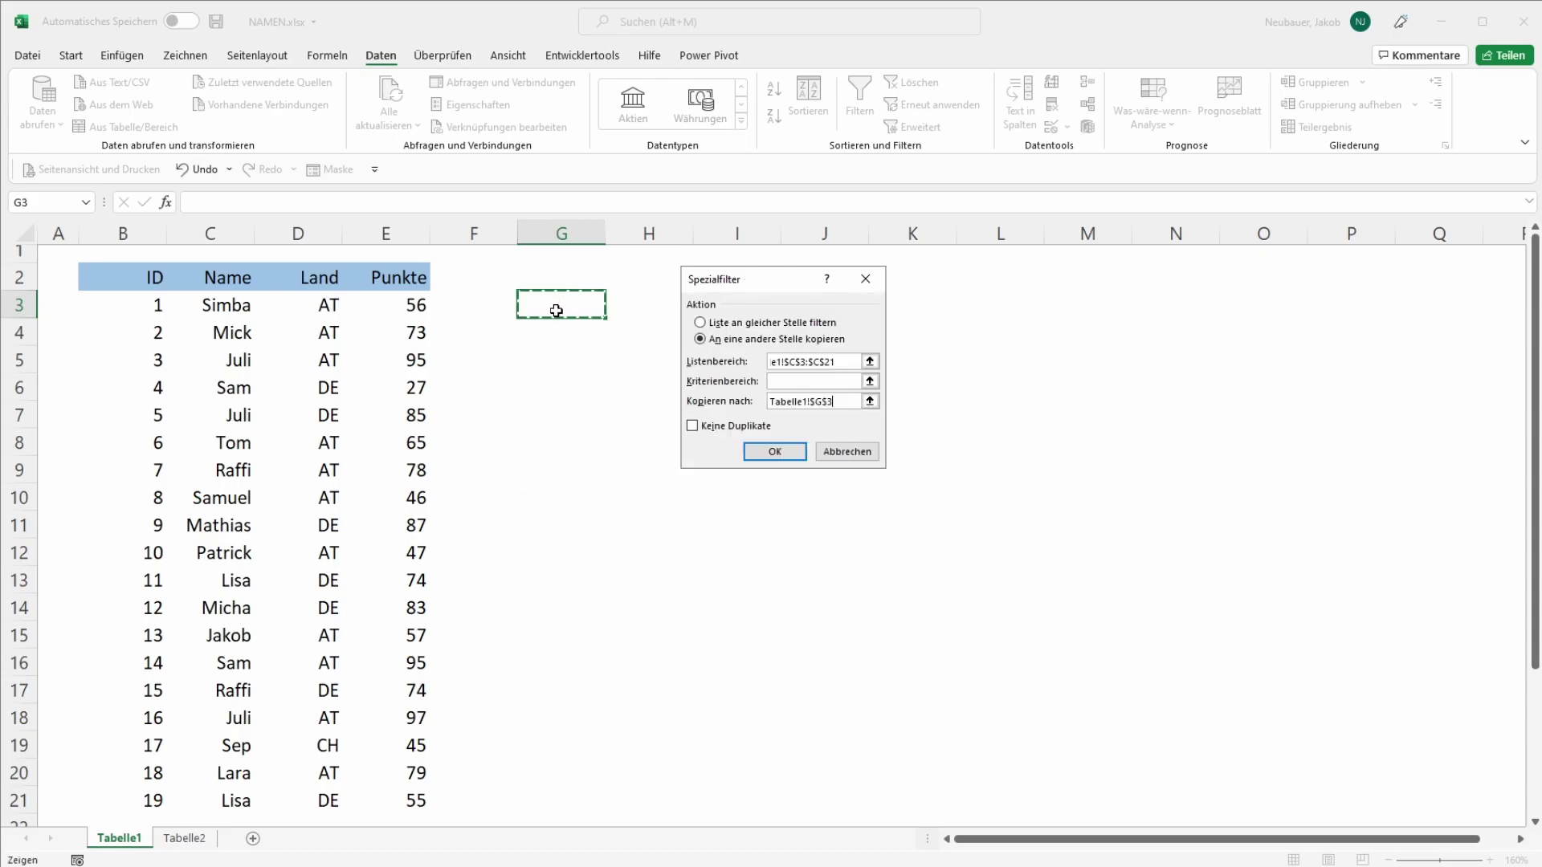
click(693, 427)
click(775, 451)
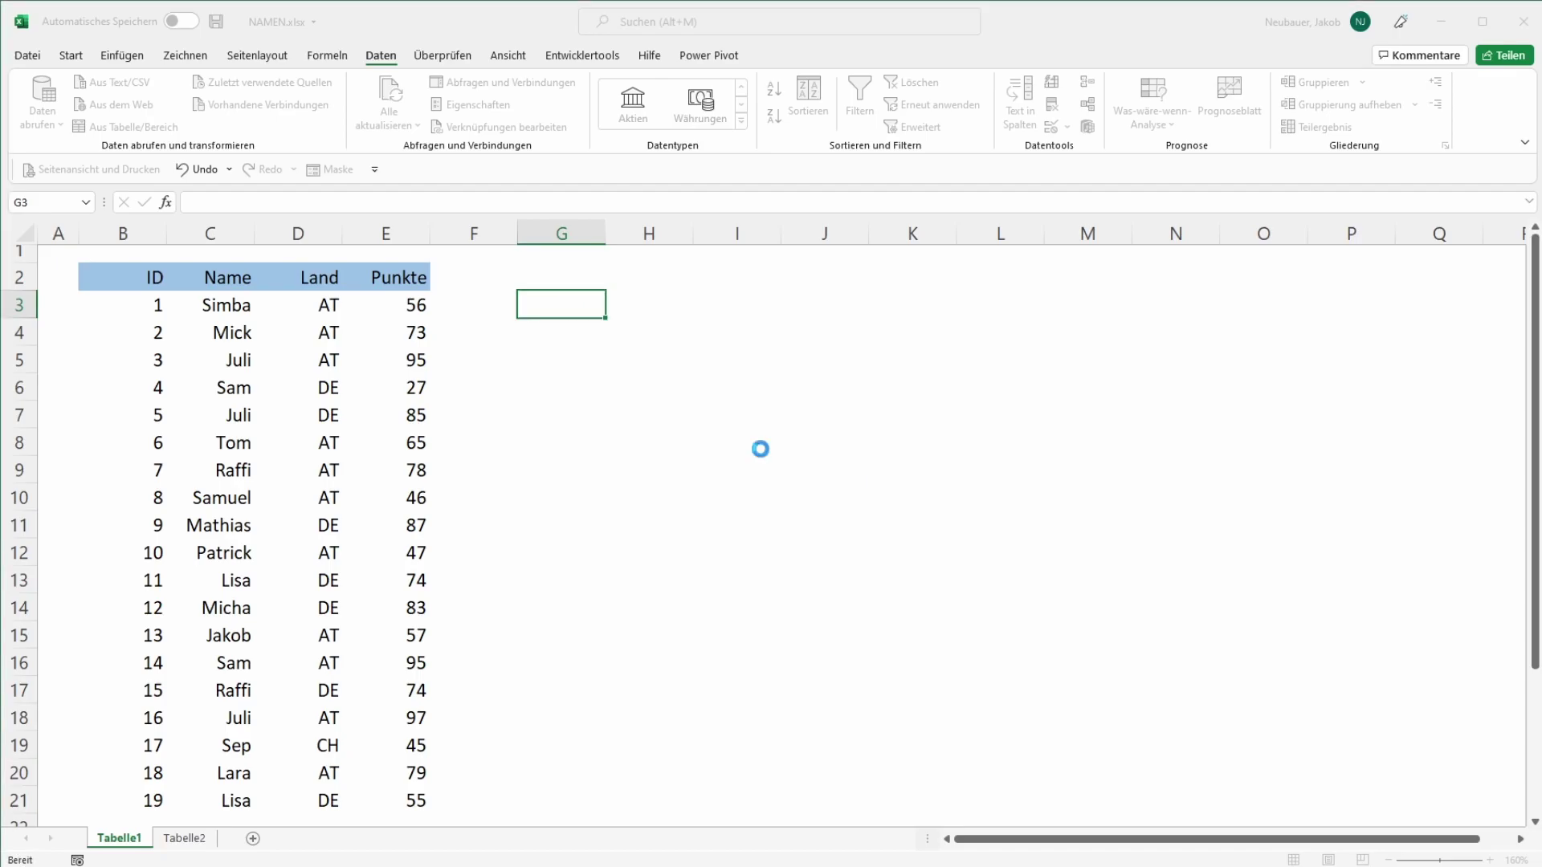
click(747, 460)
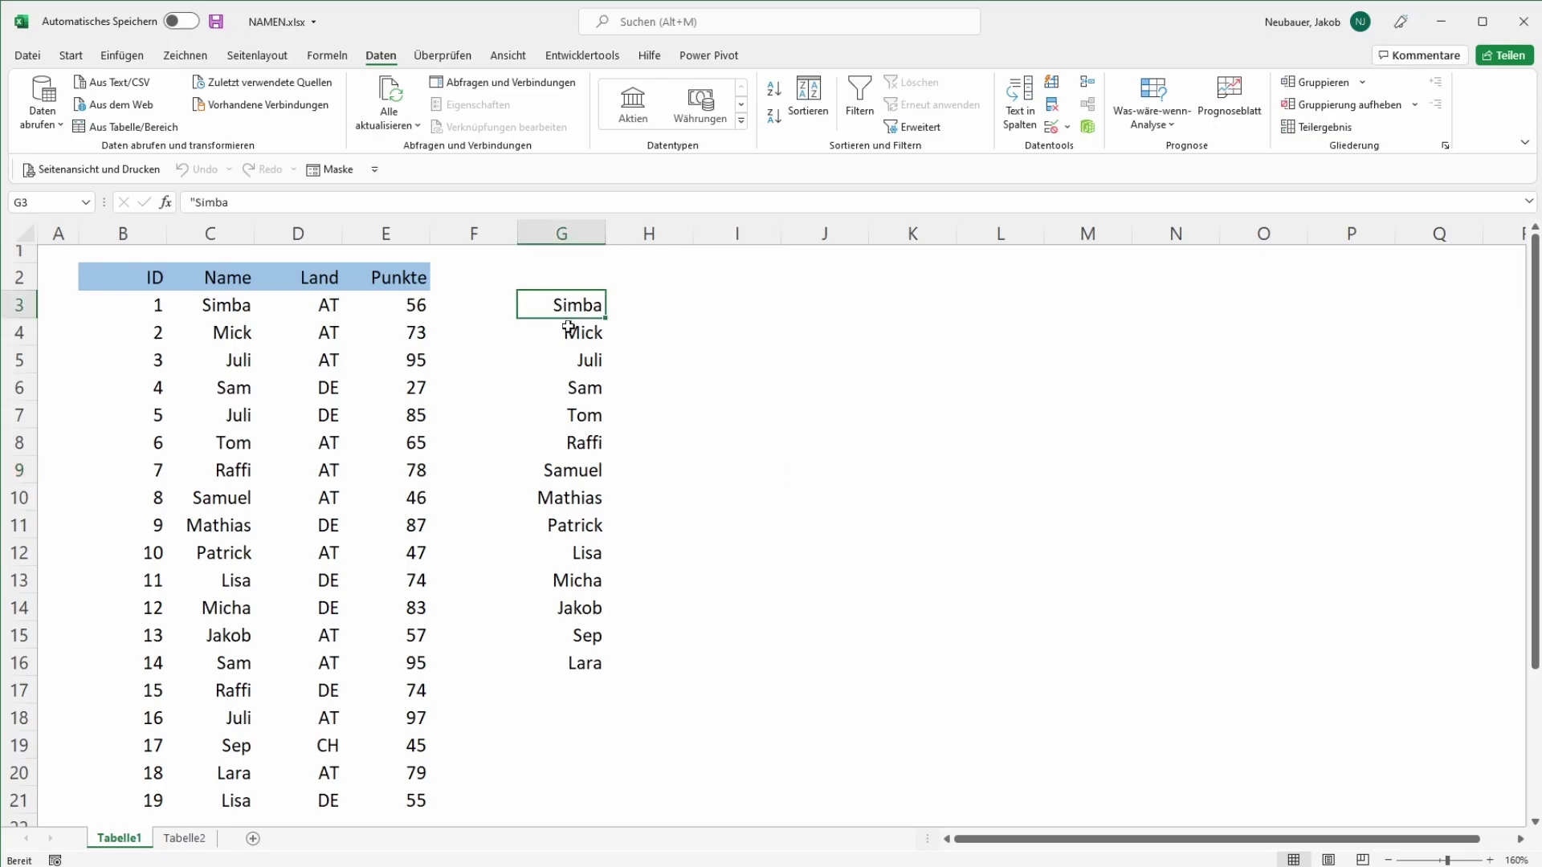
mouse_move(569, 311)
mouse_down()
mouse_move(588, 666)
mouse_move(563, 791)
mouse_up()
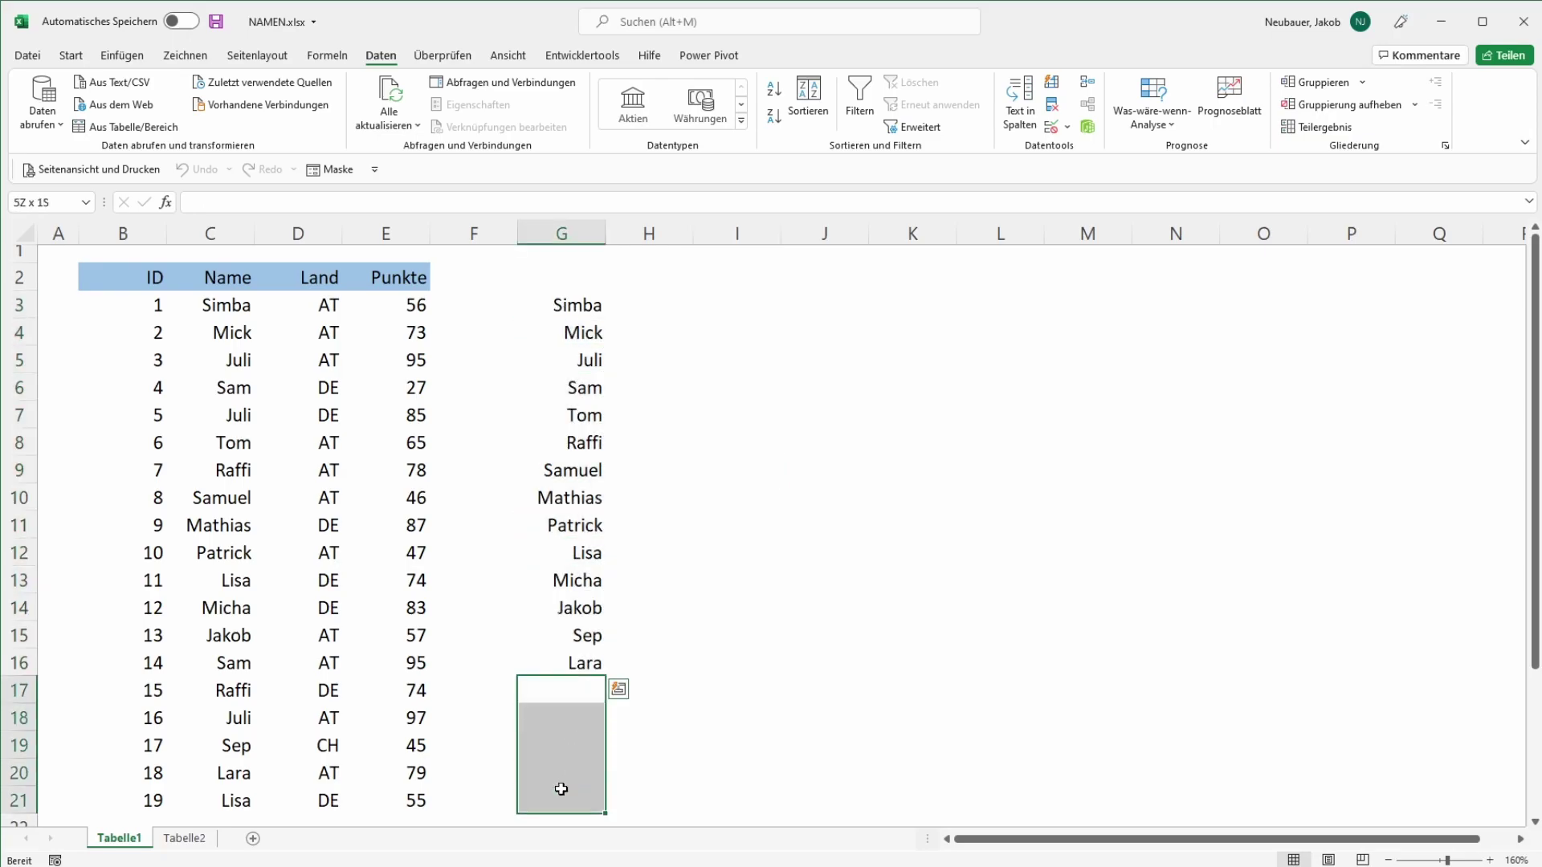
click(236, 353)
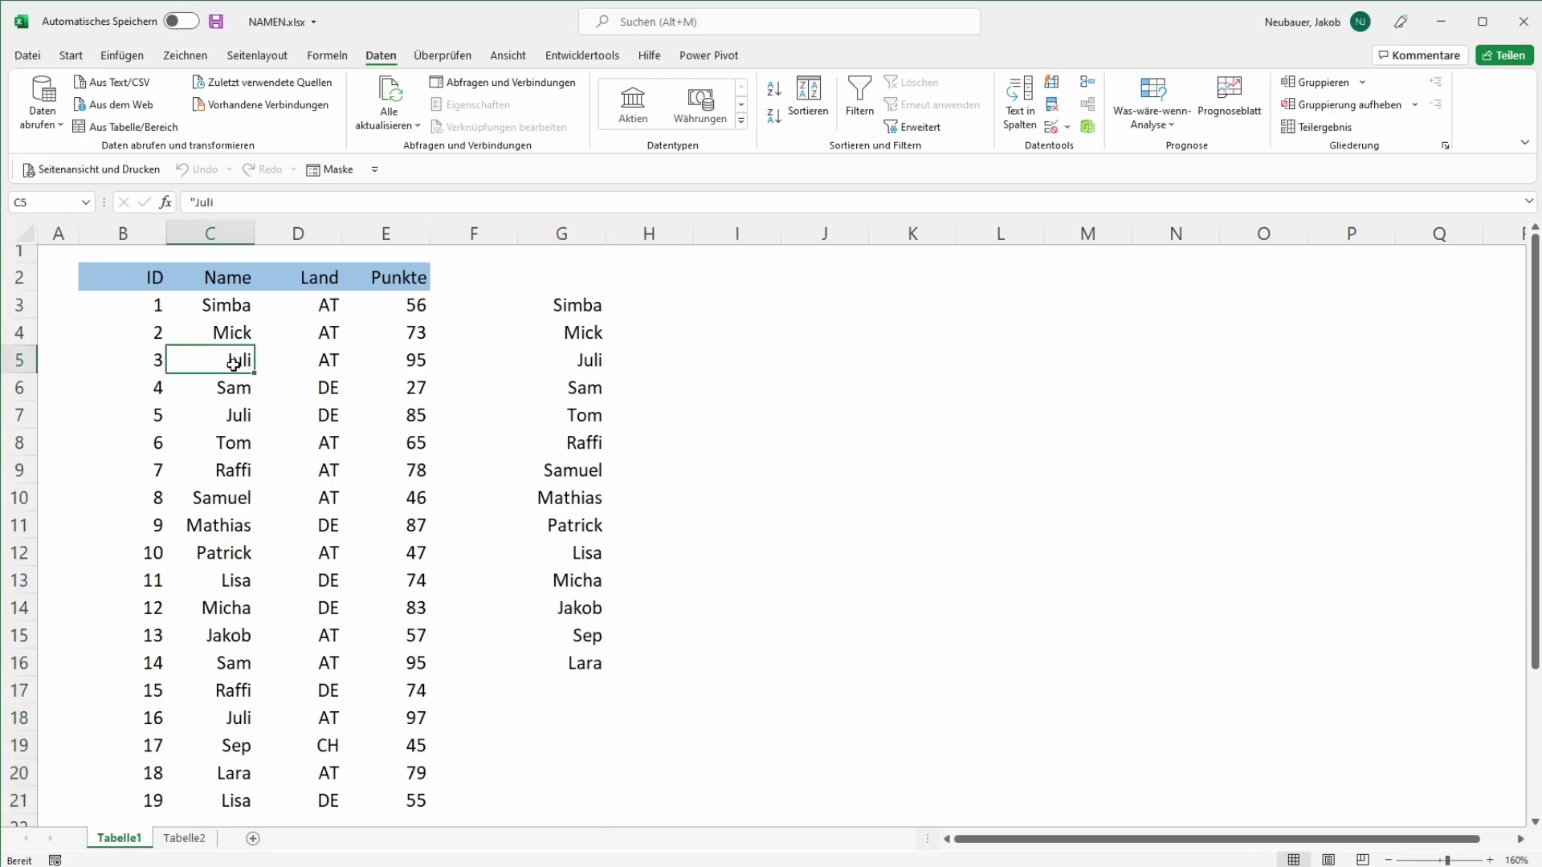
click(232, 718)
click(242, 788)
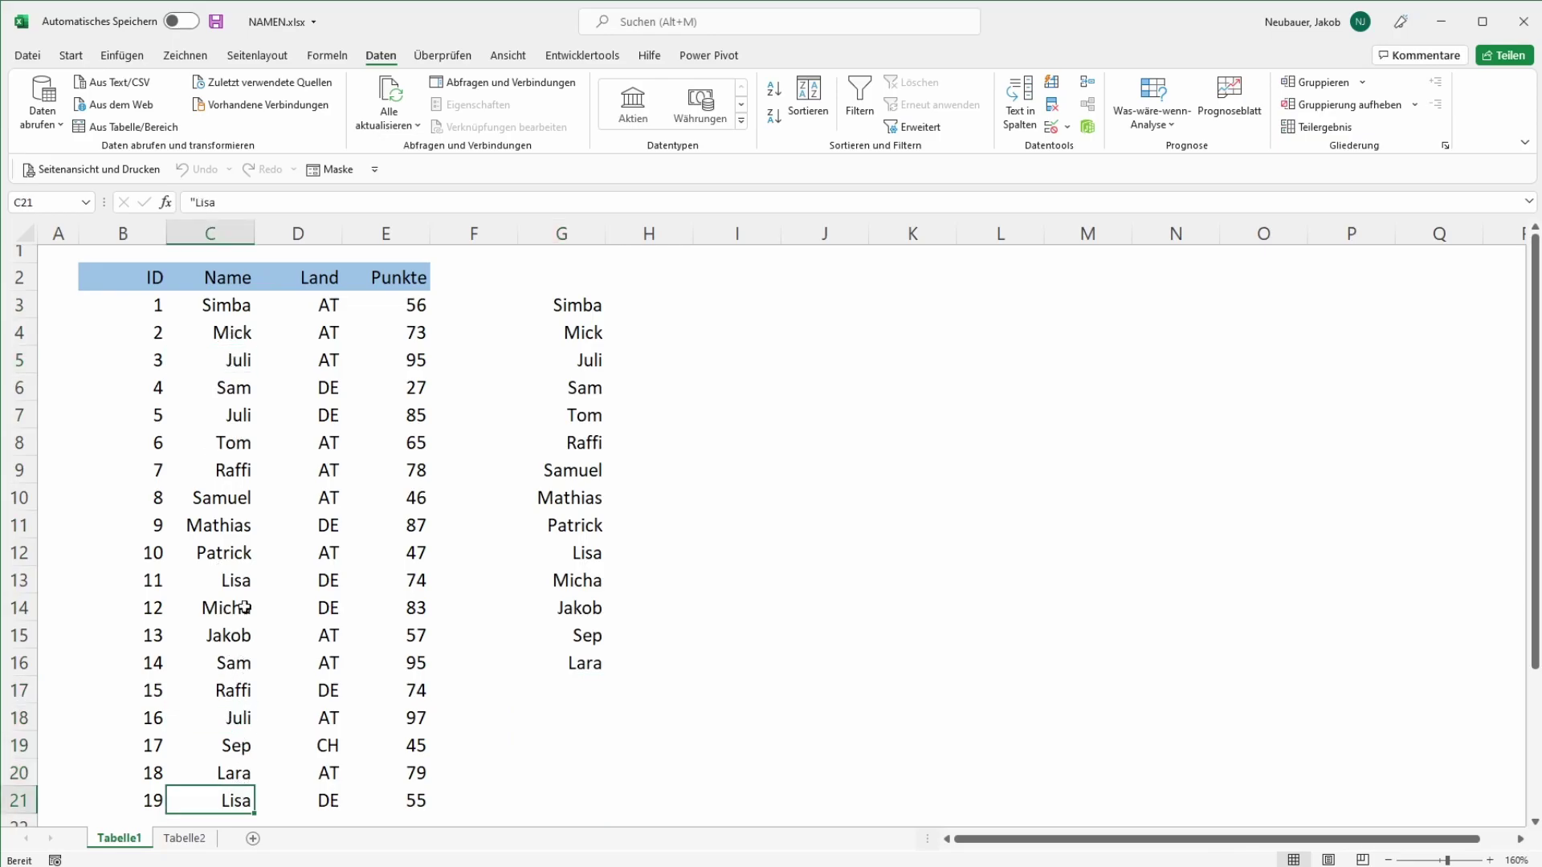
click(229, 589)
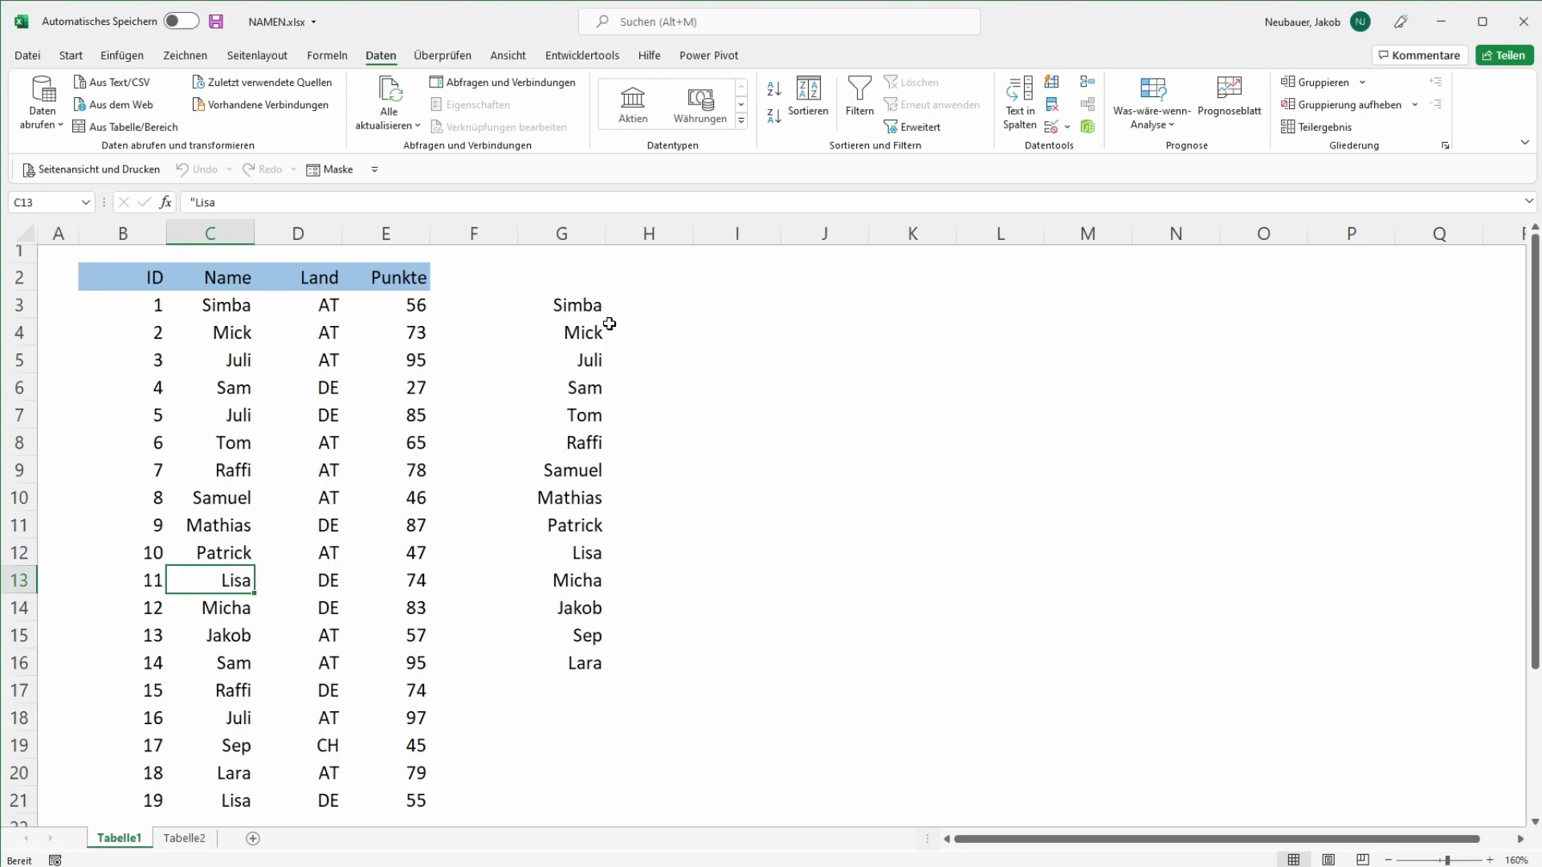
click(484, 361)
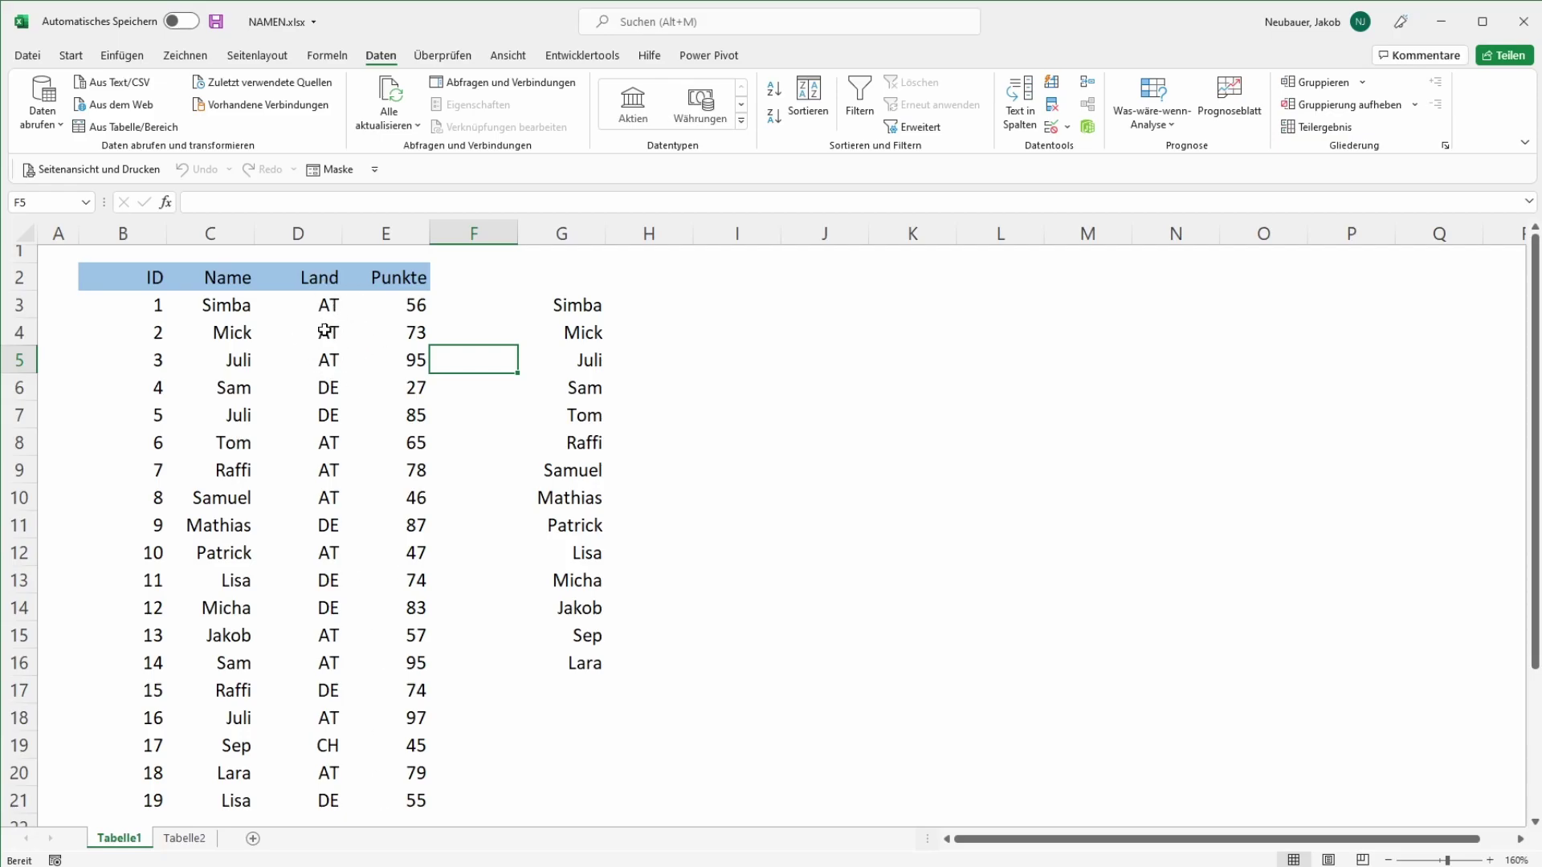
click(137, 274)
click(173, 801)
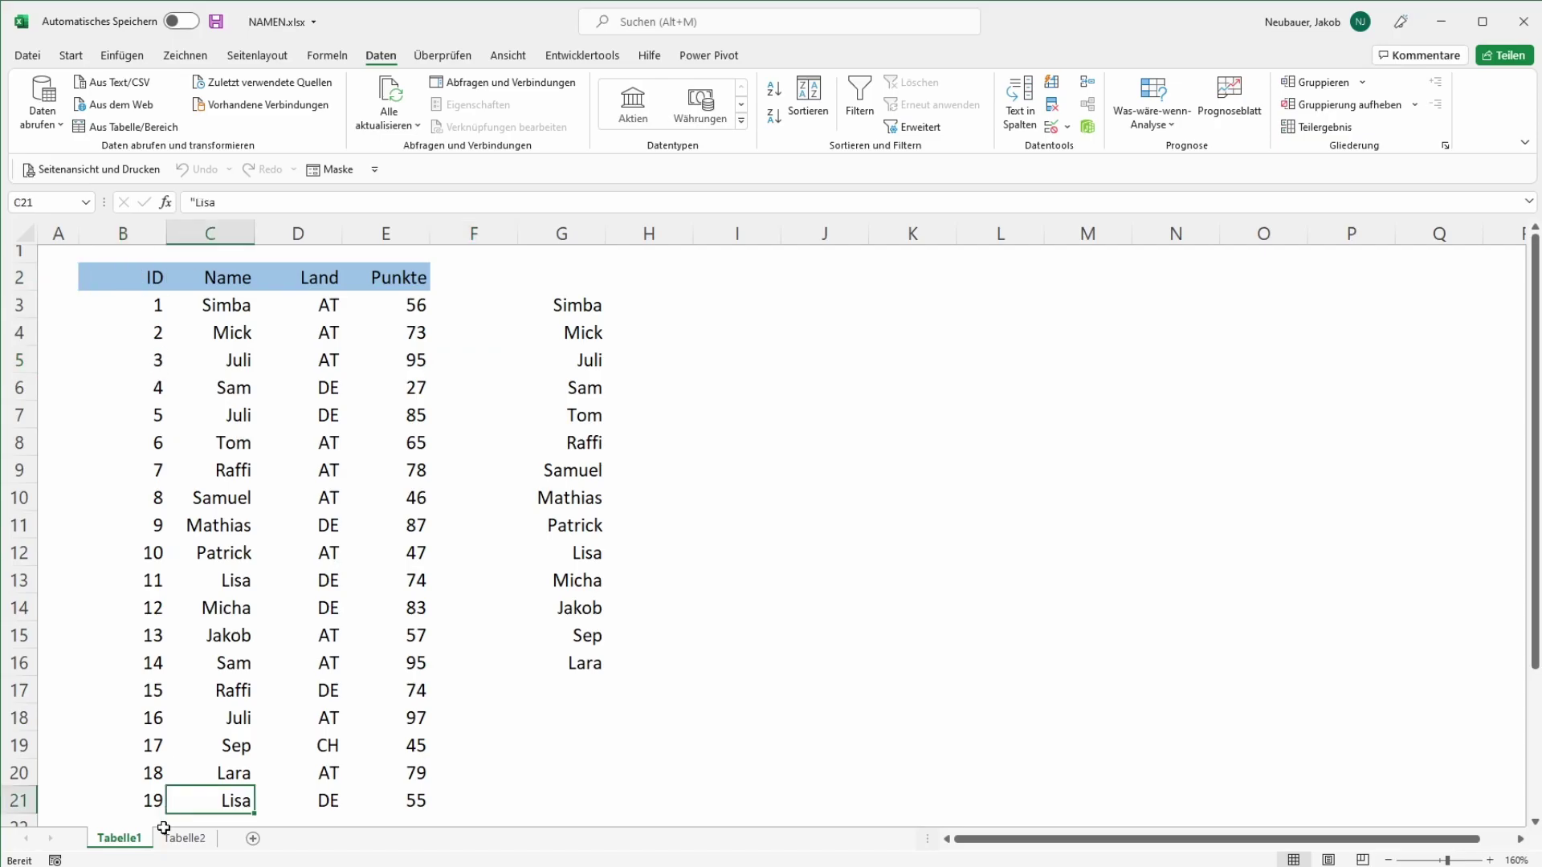
drag(164, 828, 169, 803)
scroll(176, 534, up, 1)
click(350, 436)
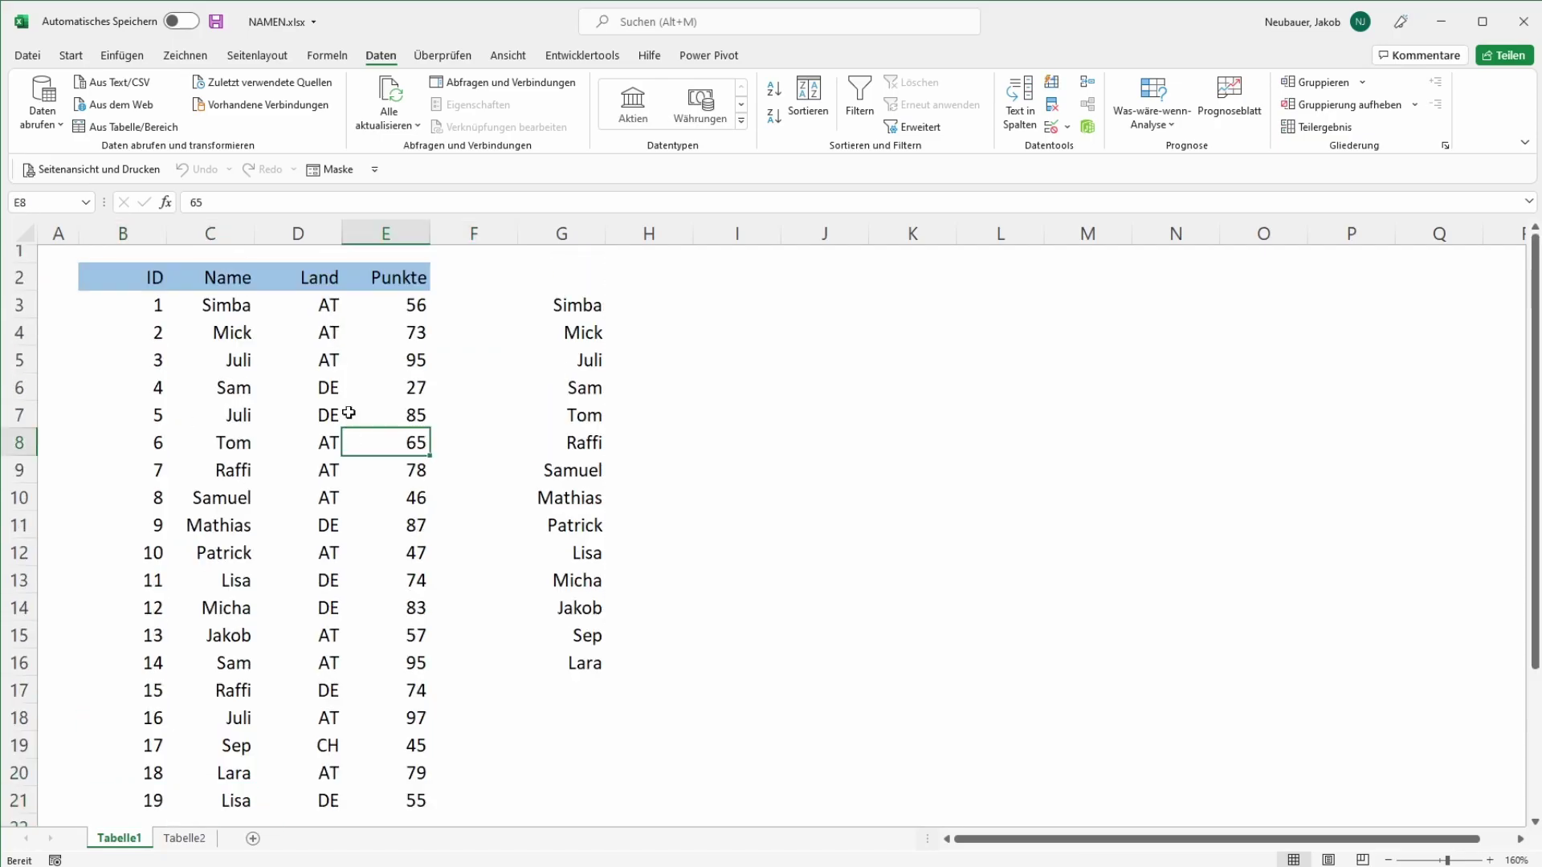
click(211, 270)
click(310, 273)
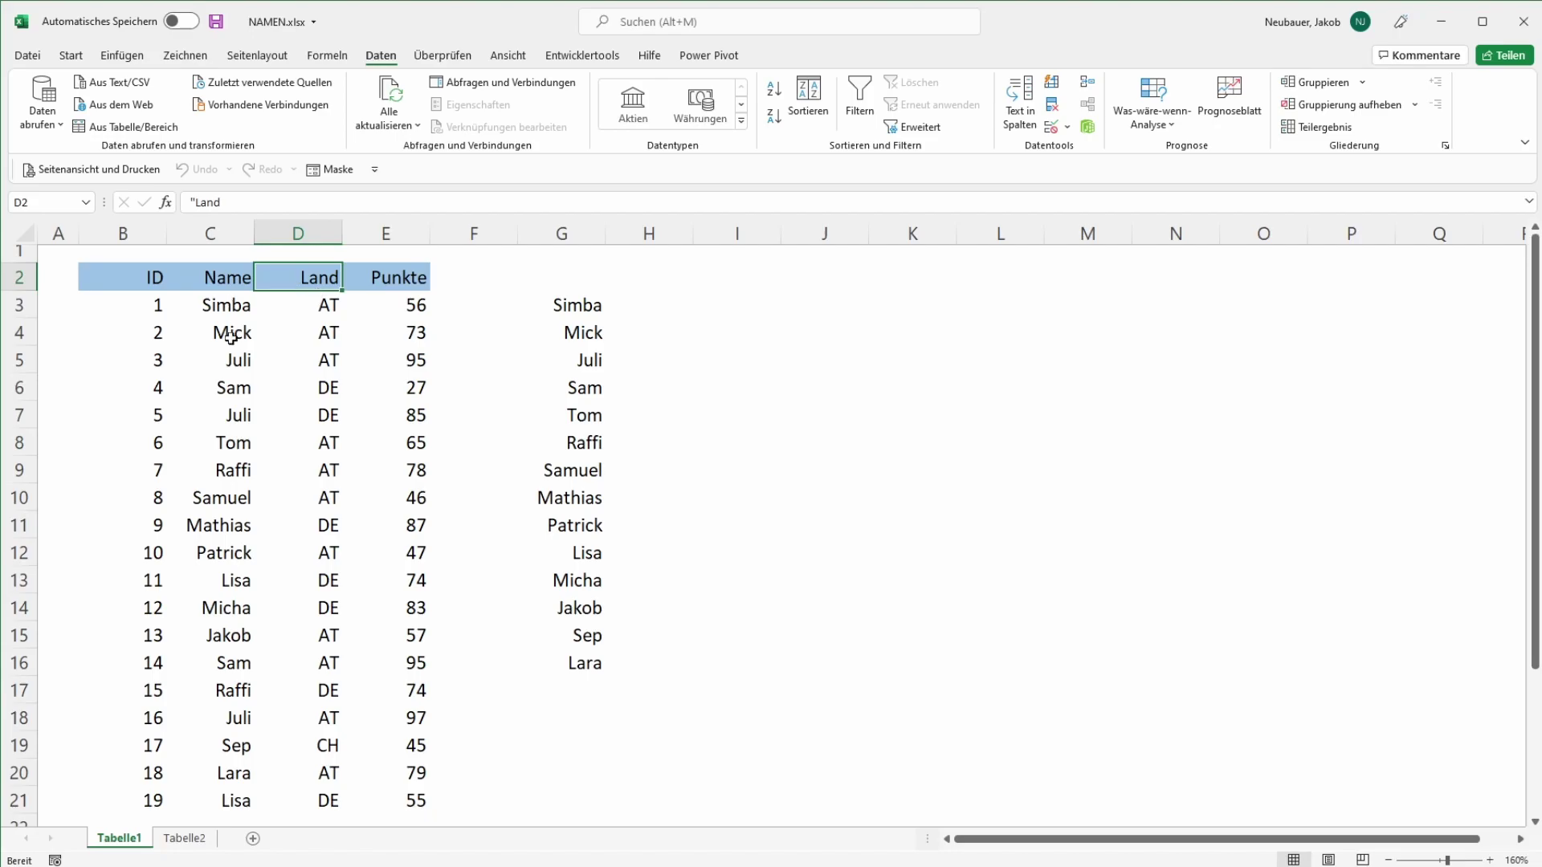
click(236, 361)
click(301, 357)
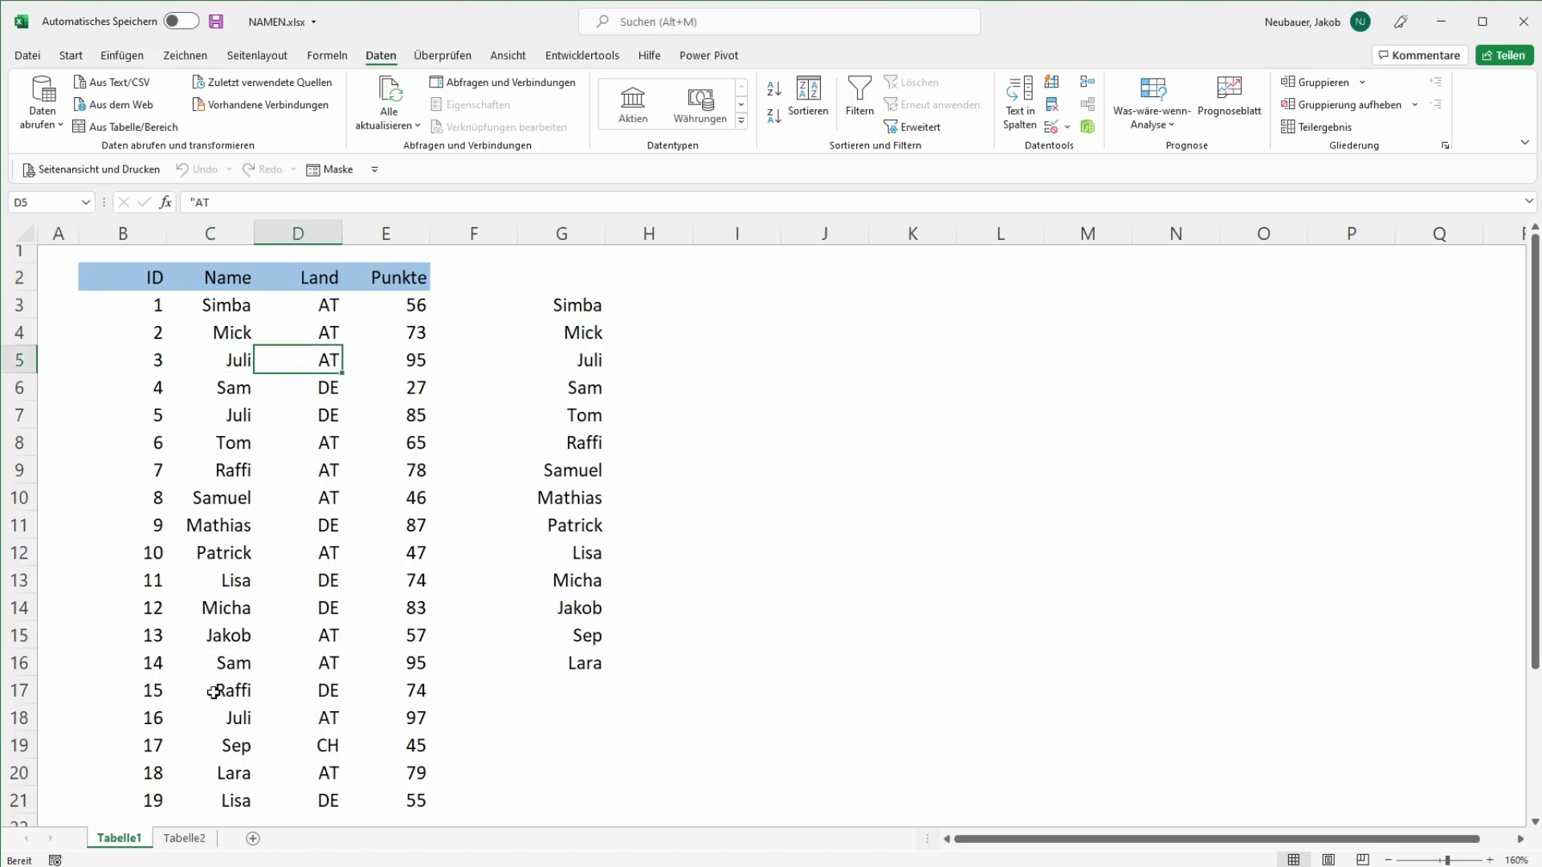
click(239, 717)
click(300, 719)
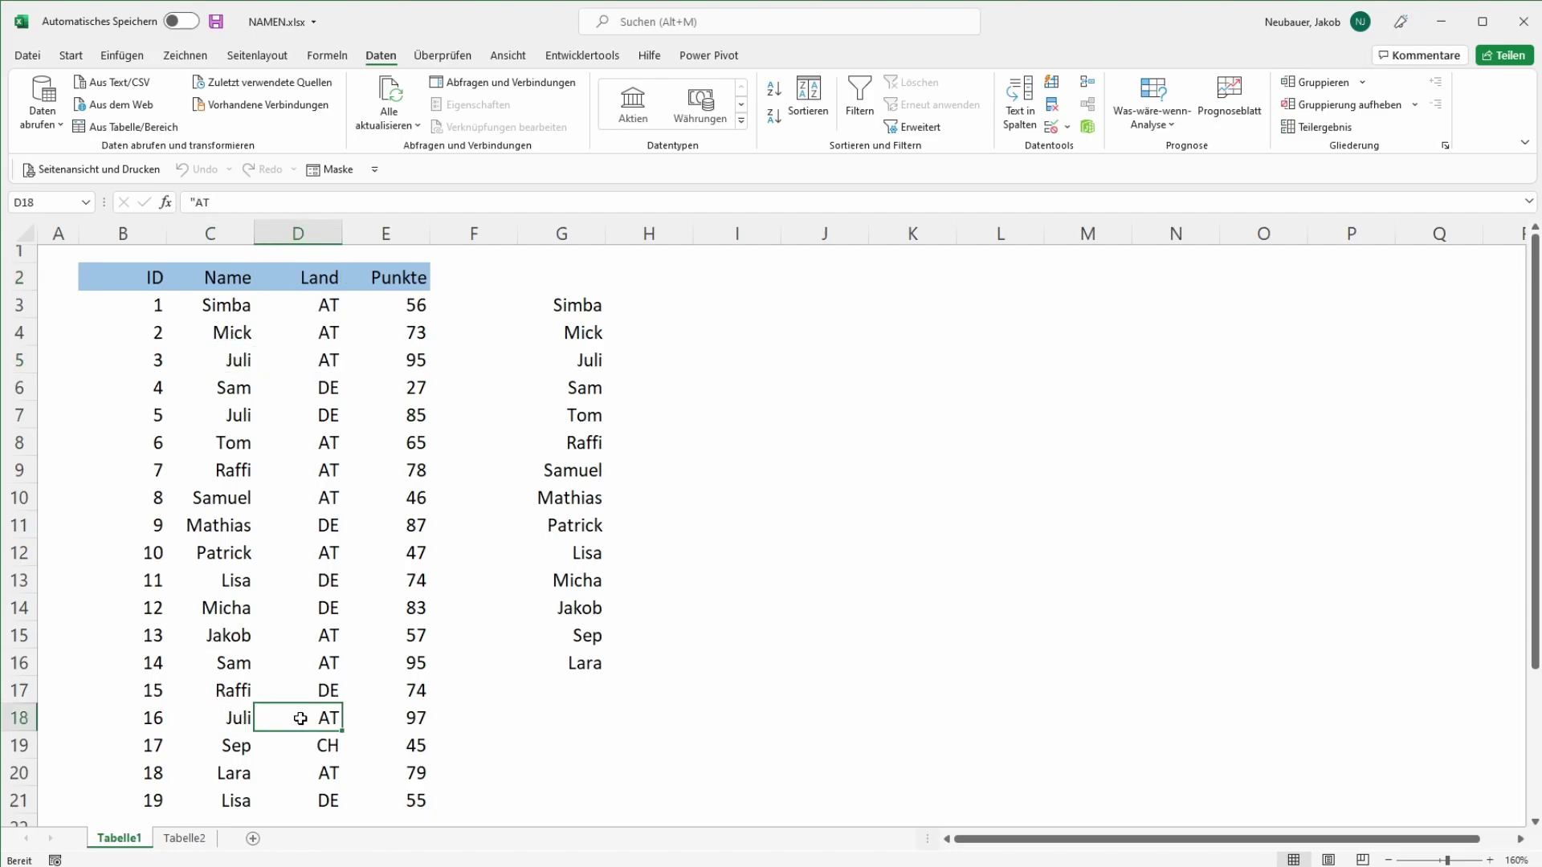
click(240, 415)
click(307, 418)
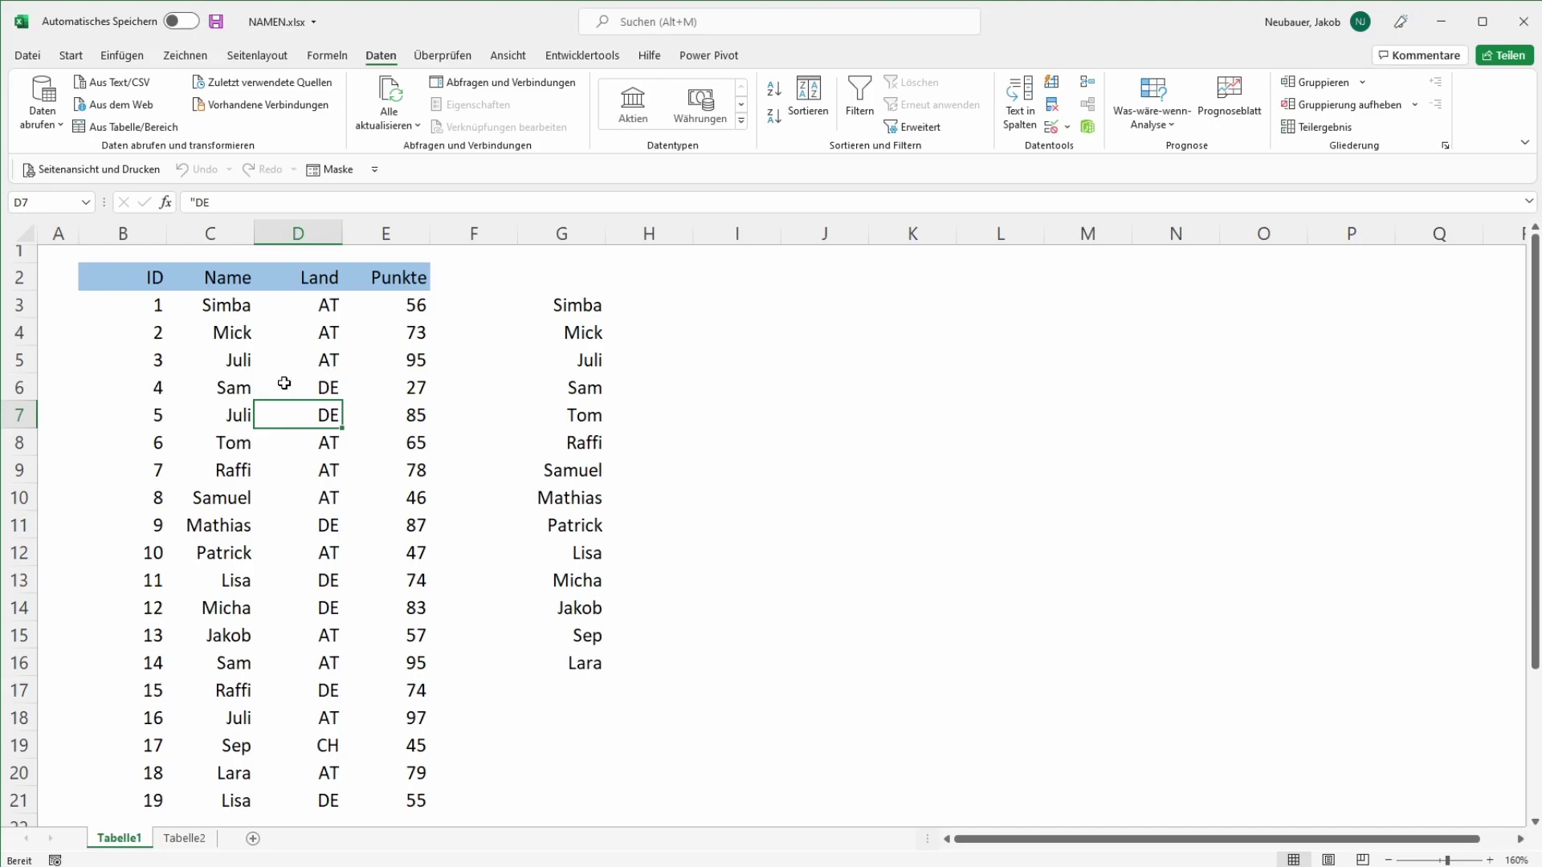
drag(211, 425, 268, 419)
drag(215, 362, 268, 359)
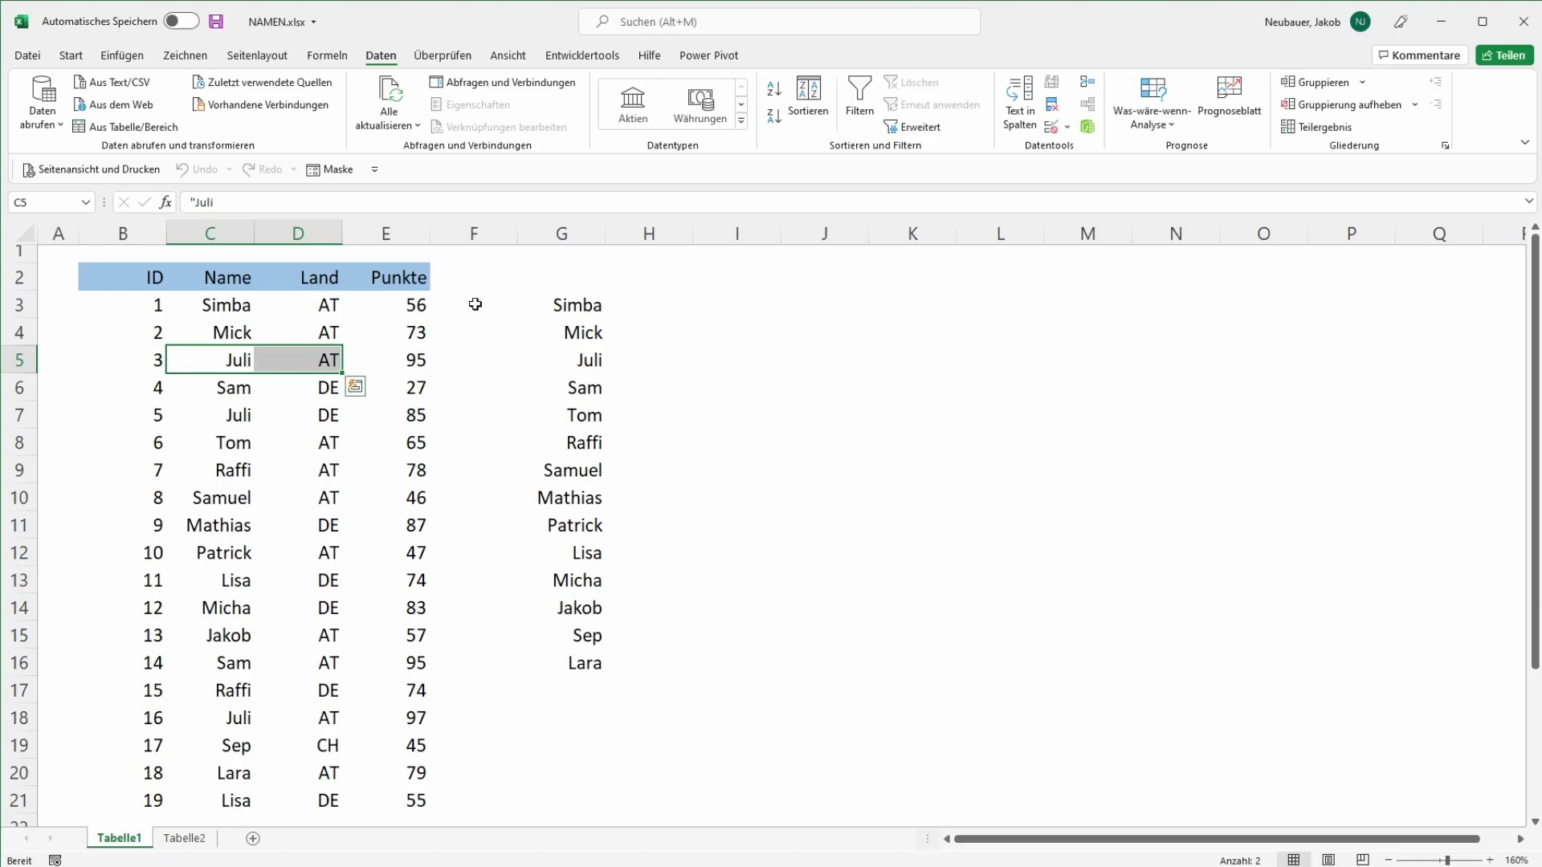
- Clear the old name list in column G and set Spezialfilter to copy unique records elsewhere
drag(583, 305, 568, 665)
key(Delete)
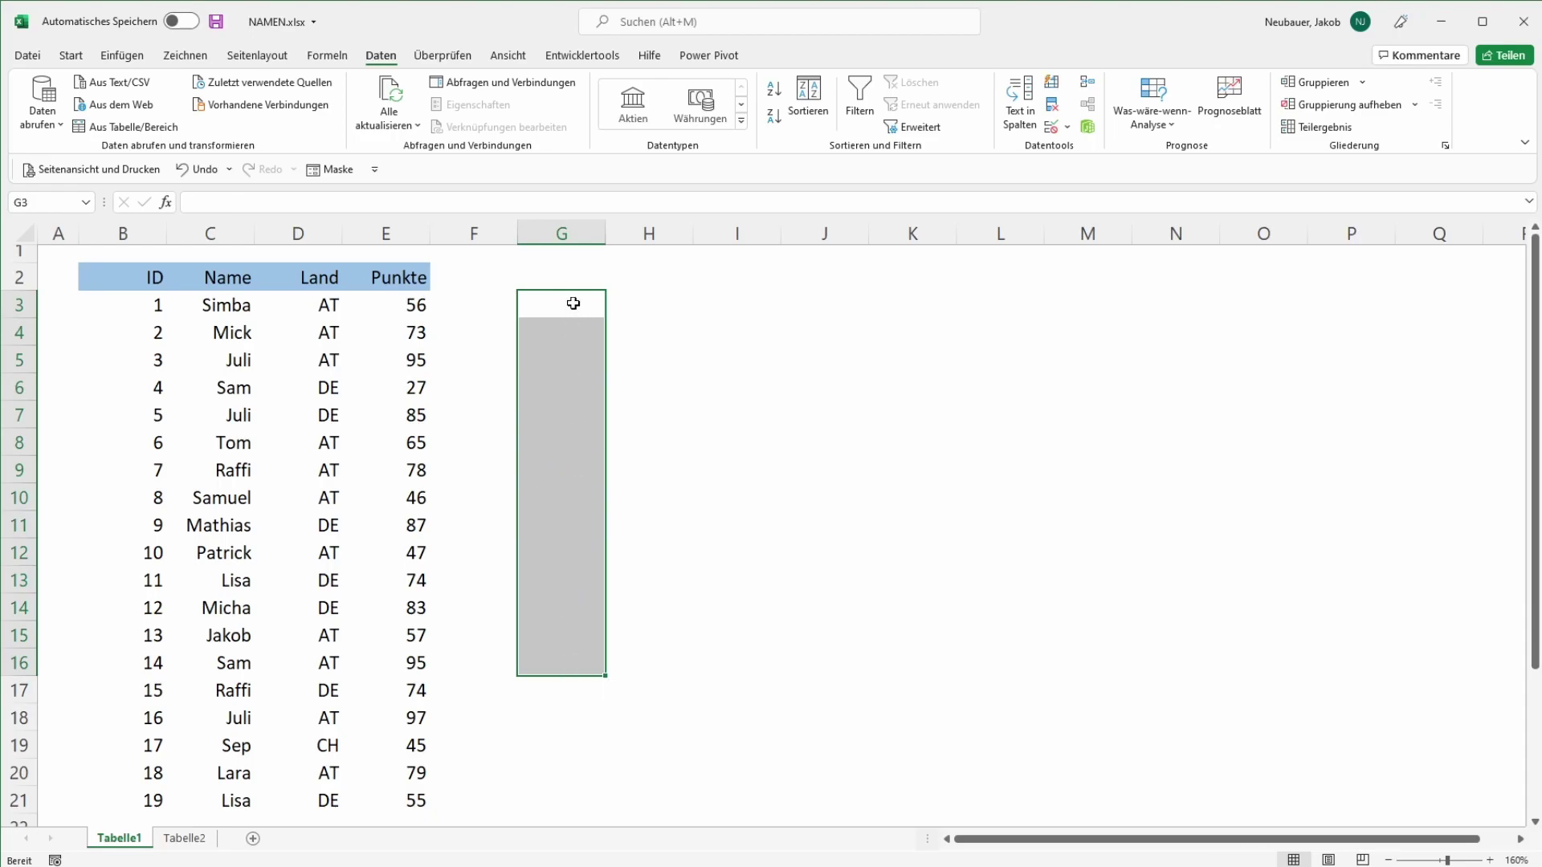
click(936, 129)
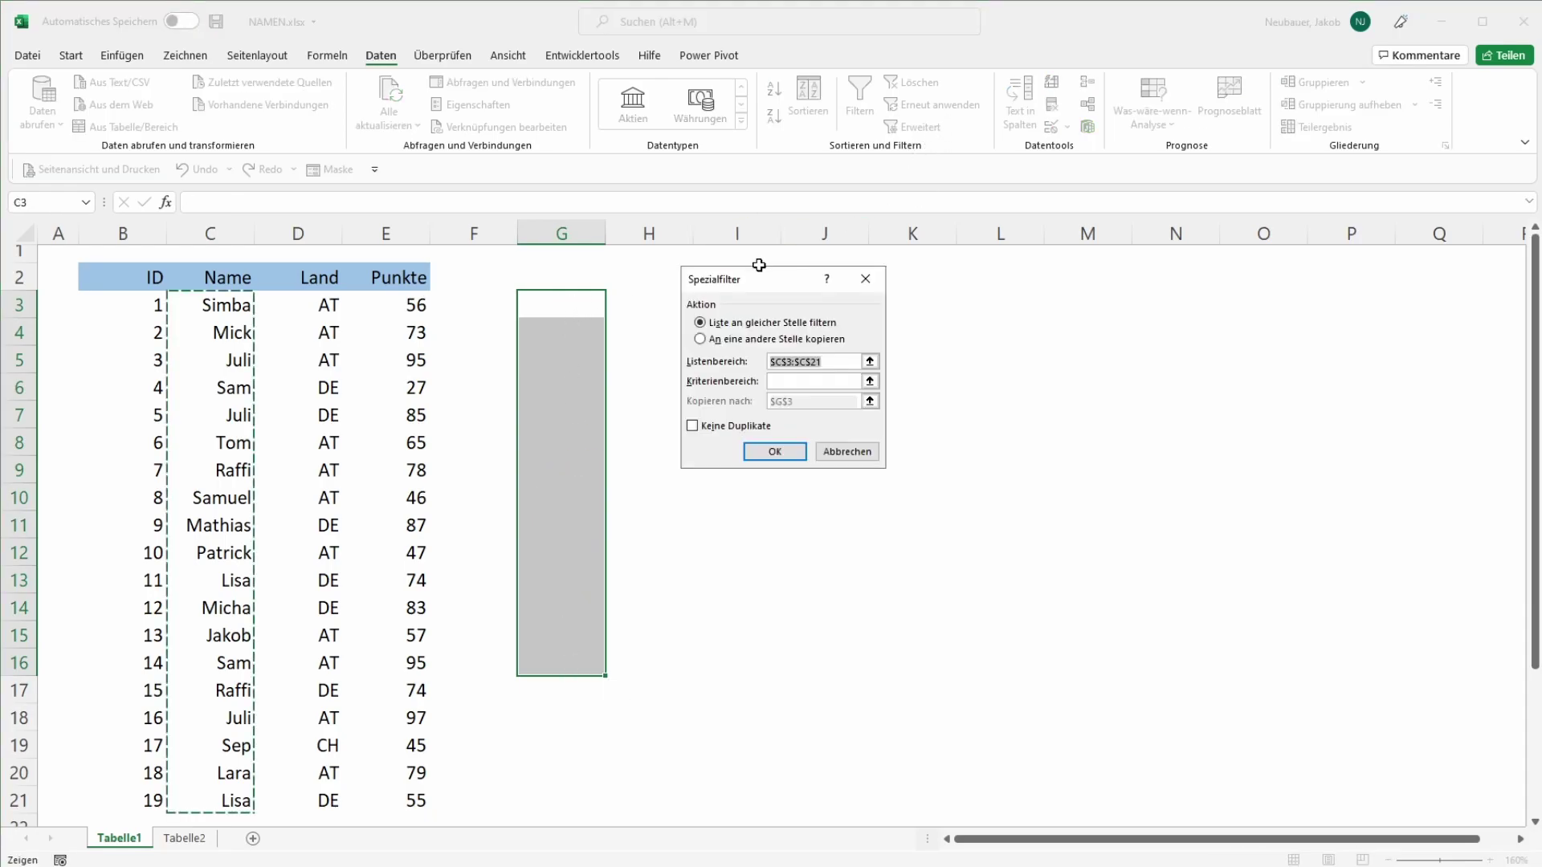
drag(755, 287, 586, 299)
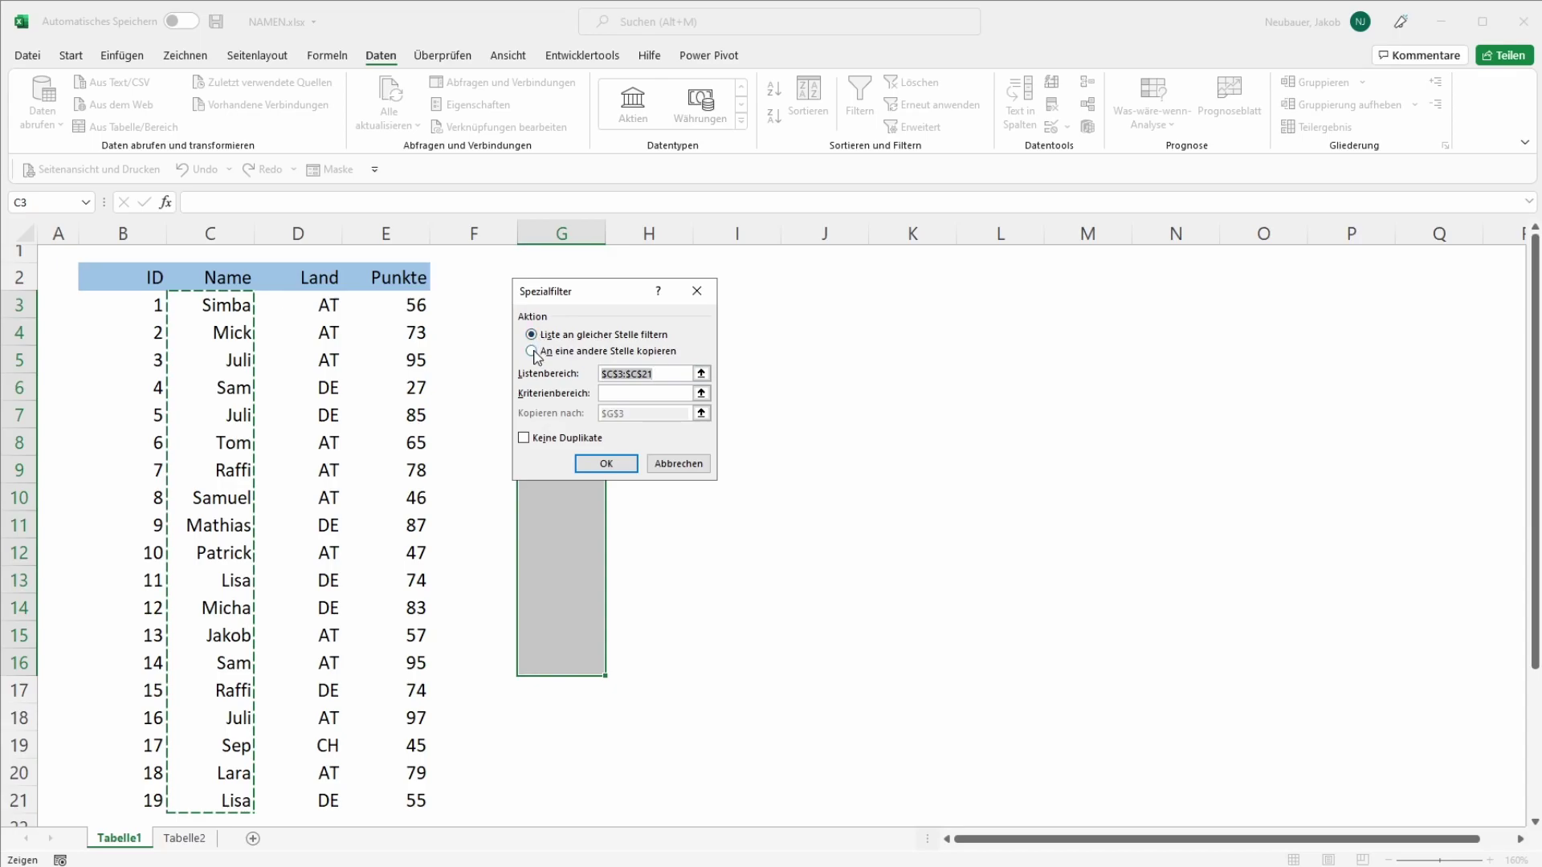
click(643, 352)
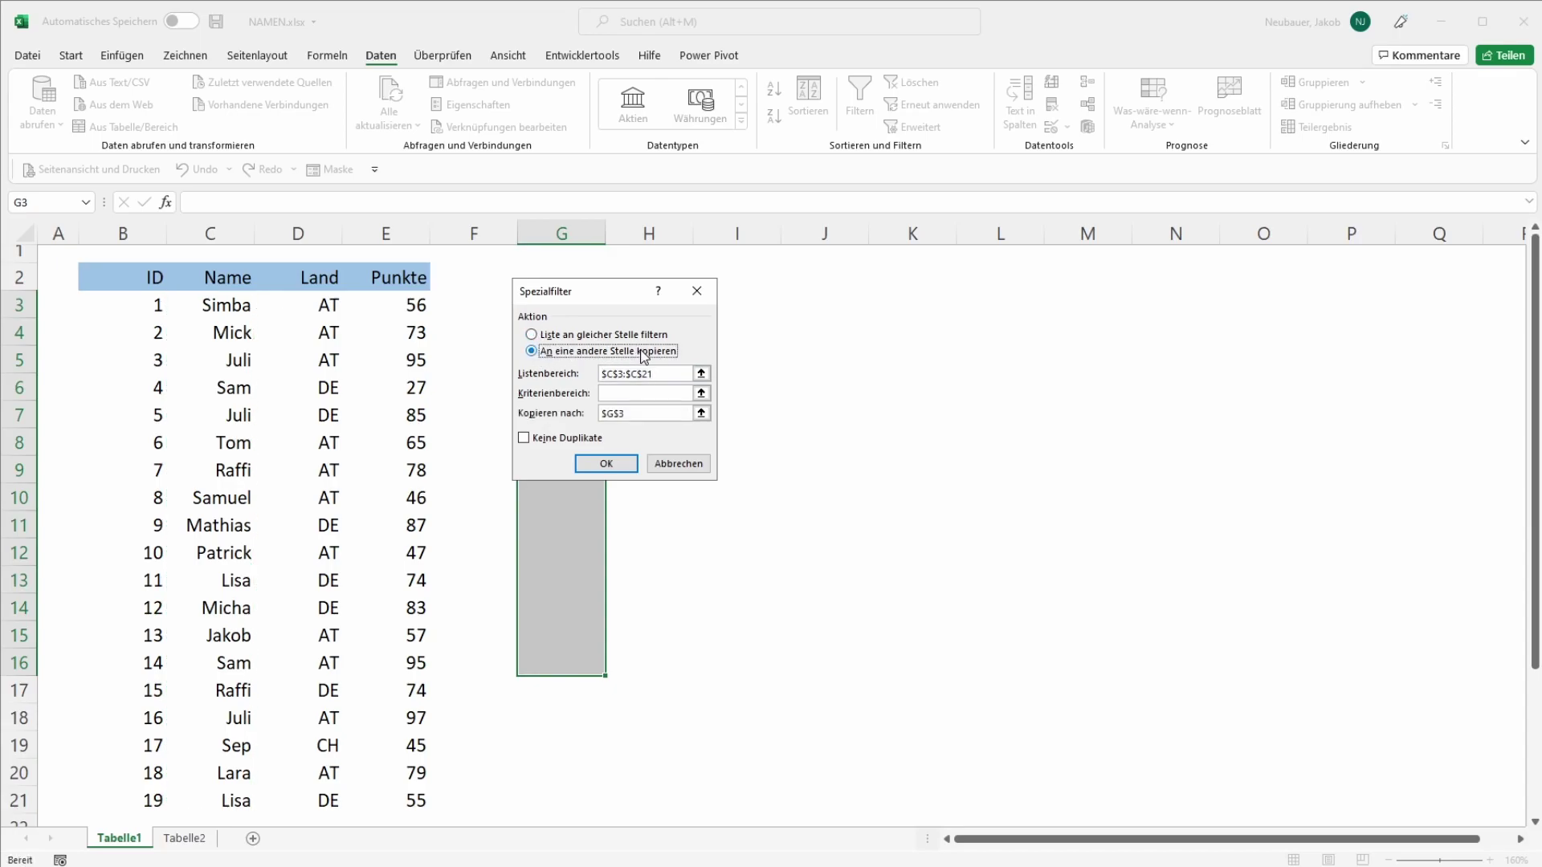
click(576, 439)
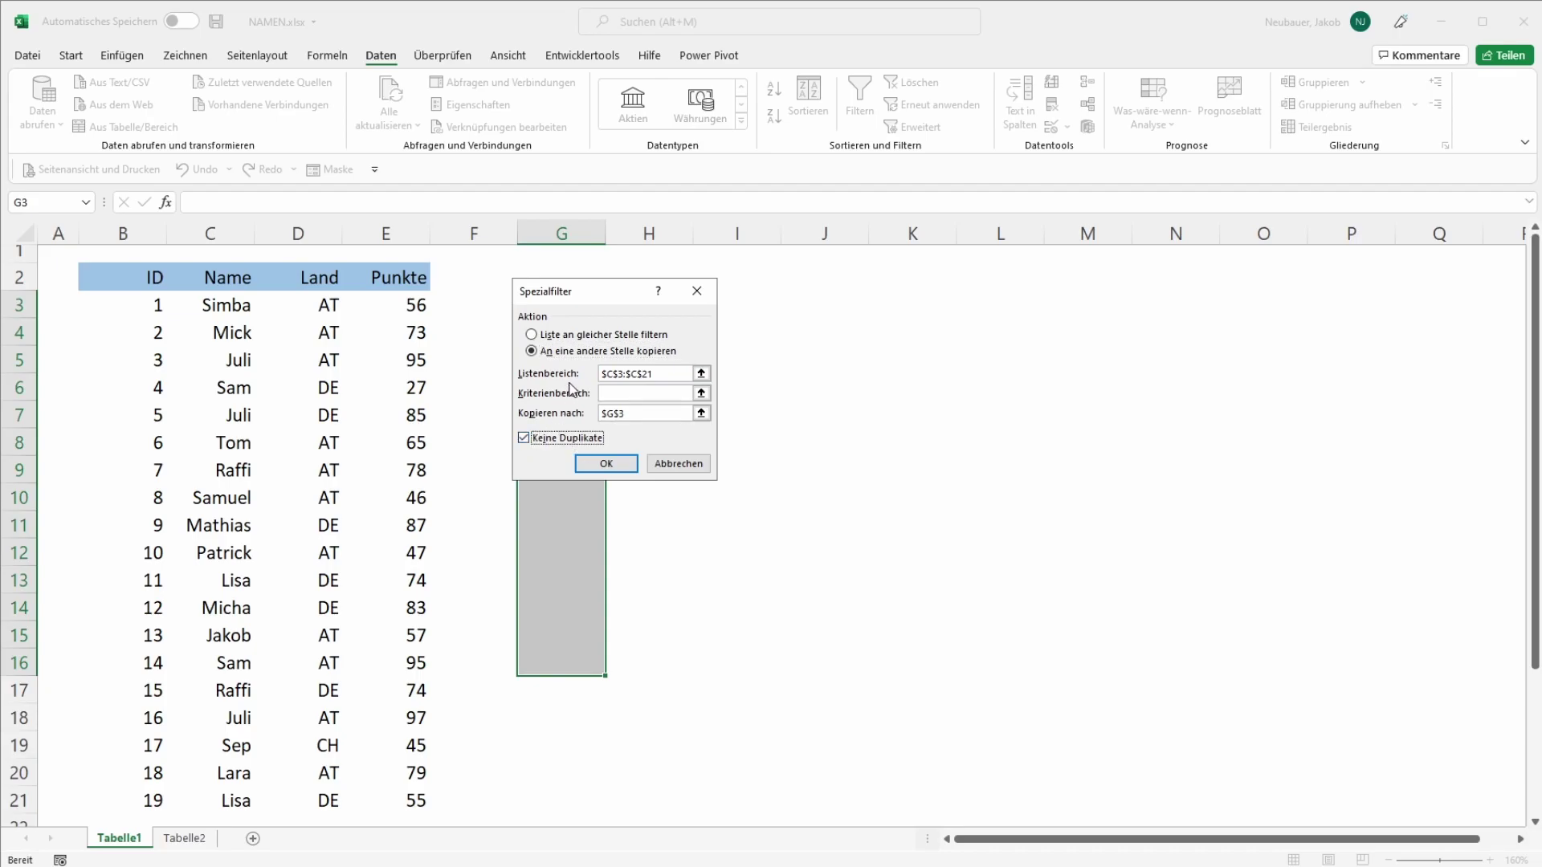
- Set the list range to C3:D21 and run the filter for unique Name–Land pairs
click(701, 373)
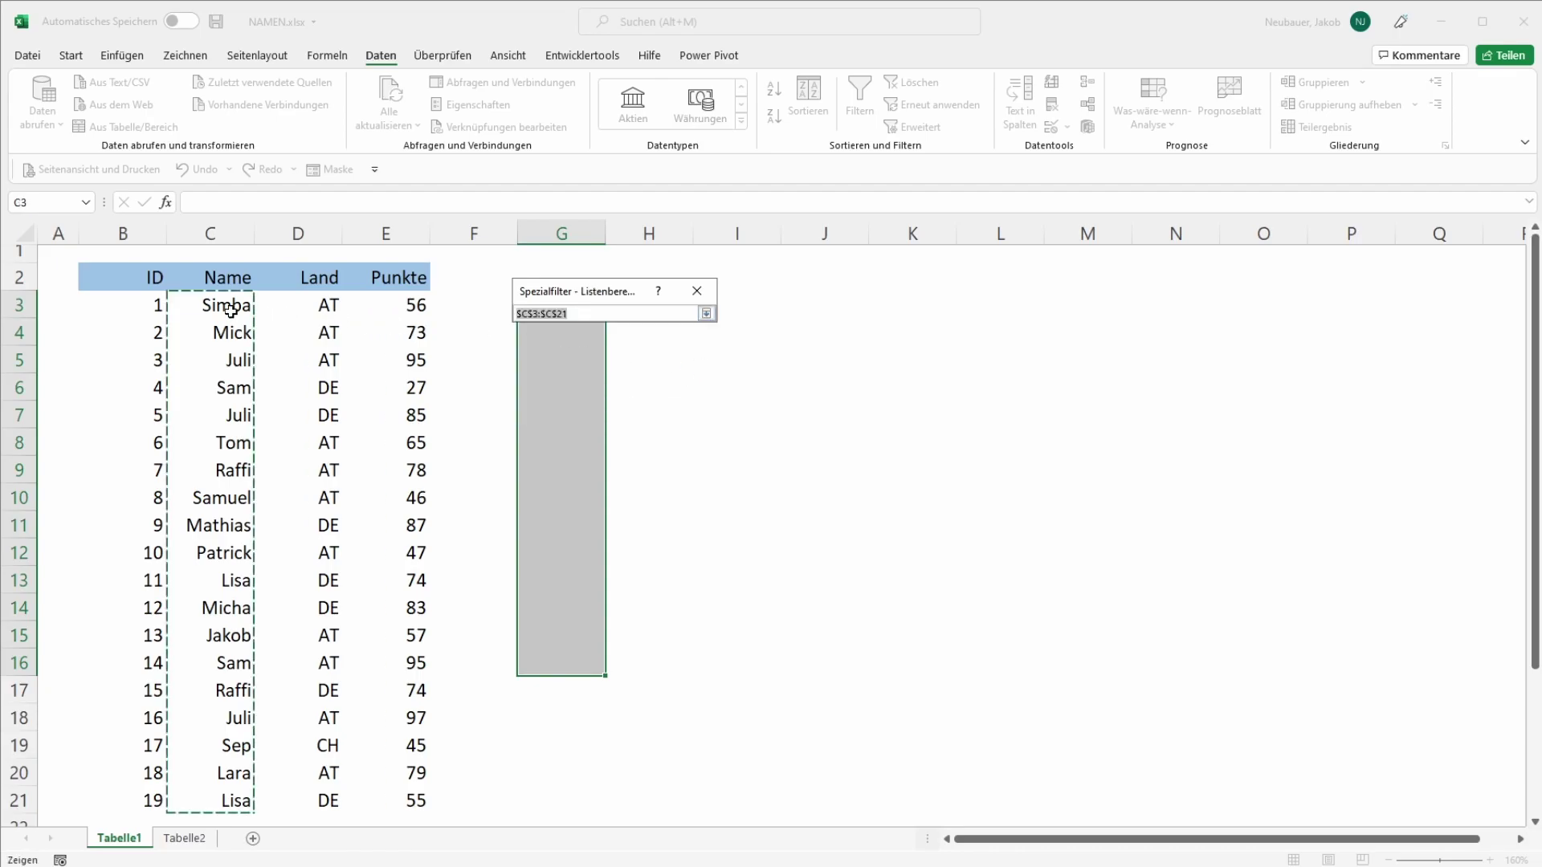
mouse_move(202, 304)
mouse_down()
mouse_move(321, 314)
mouse_move(328, 801)
mouse_up()
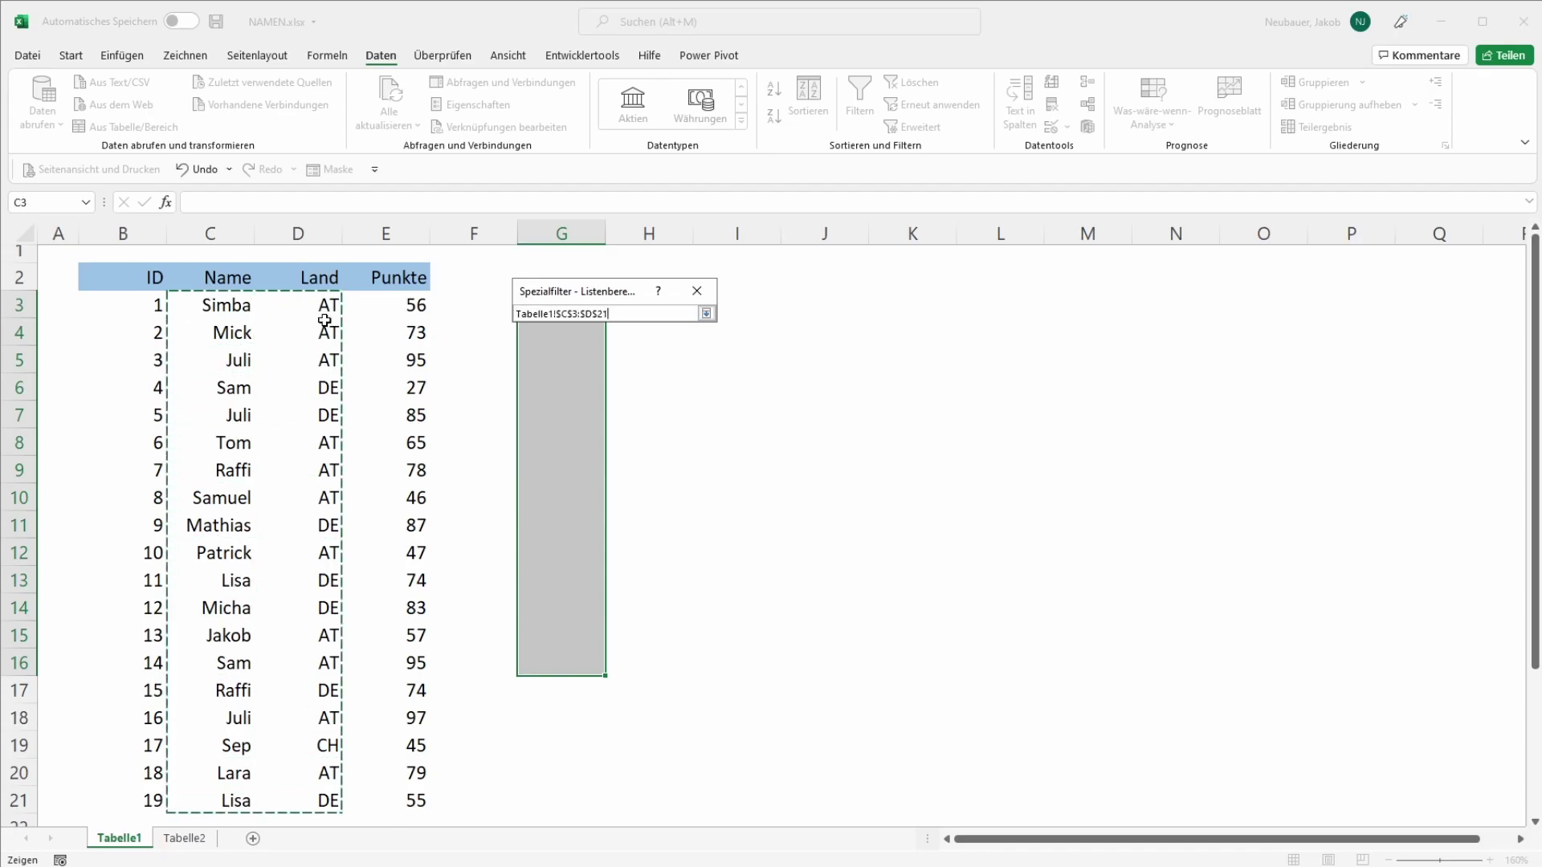
key(Return)
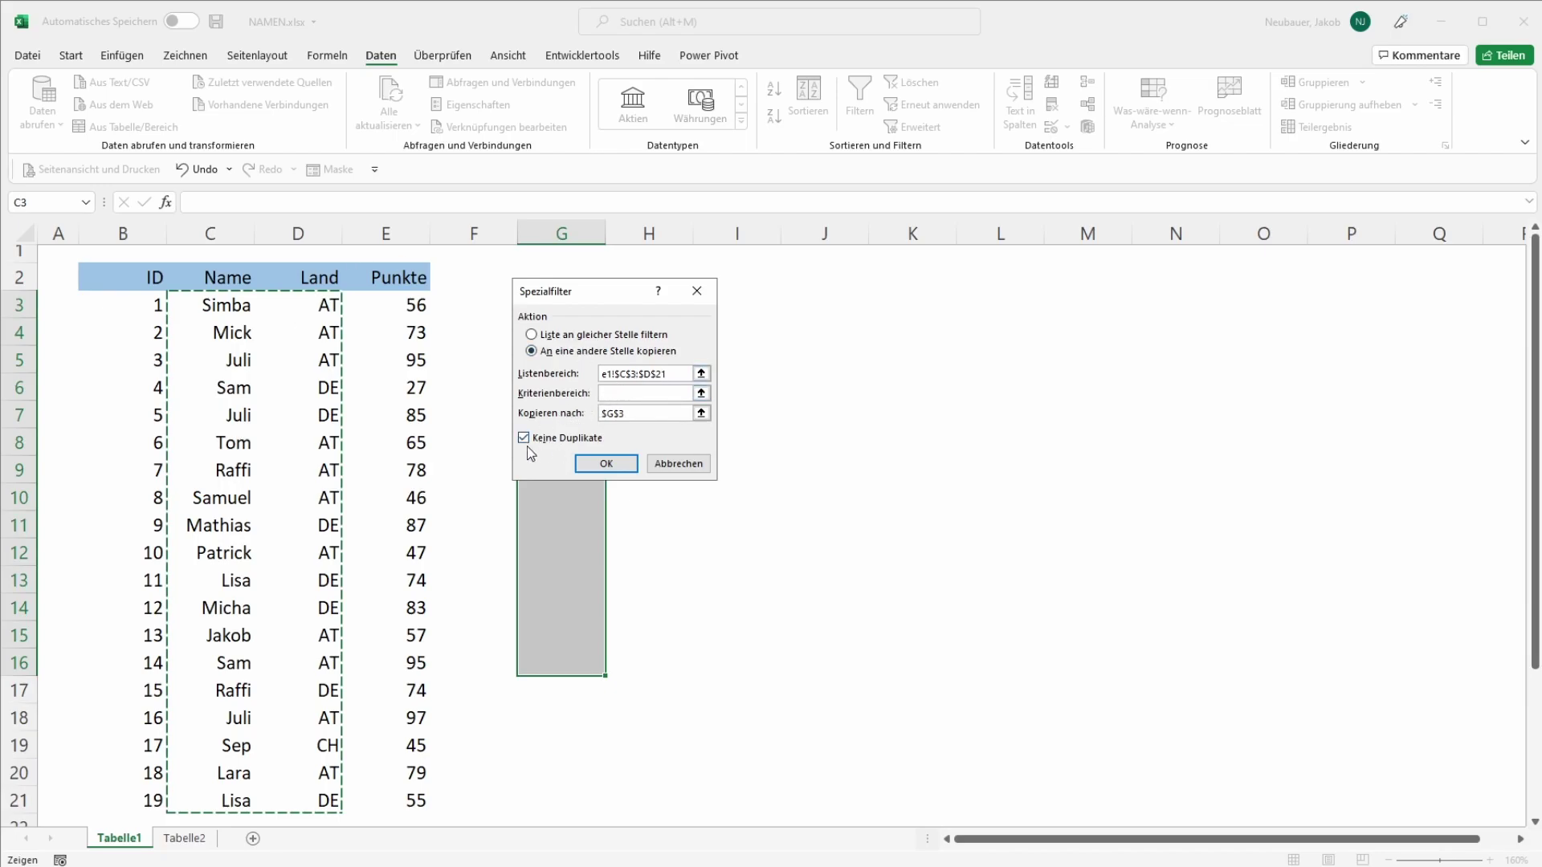
drag(587, 301, 731, 303)
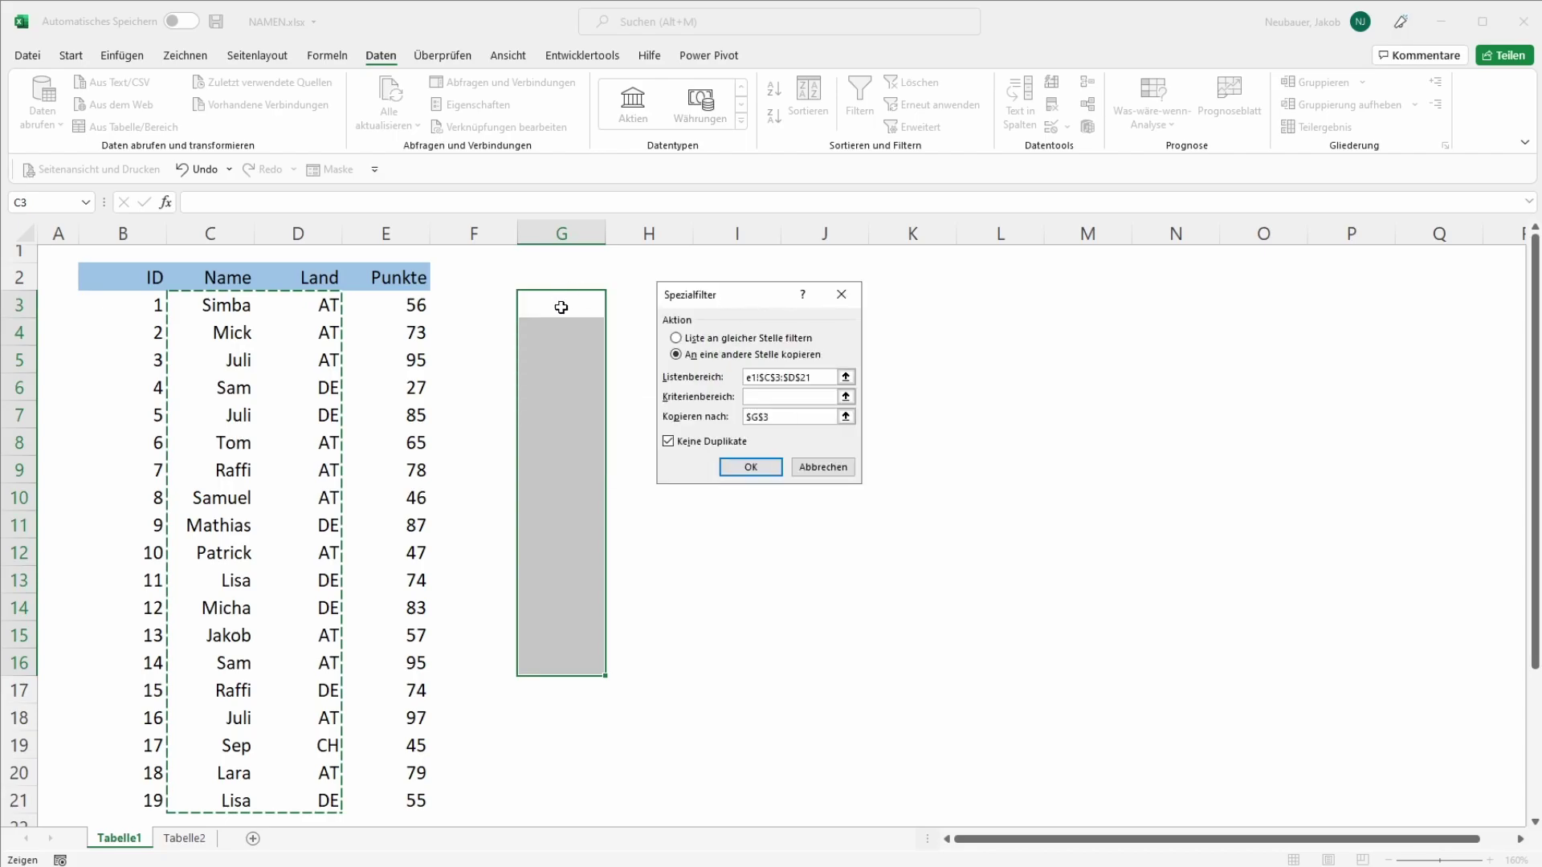
click(759, 469)
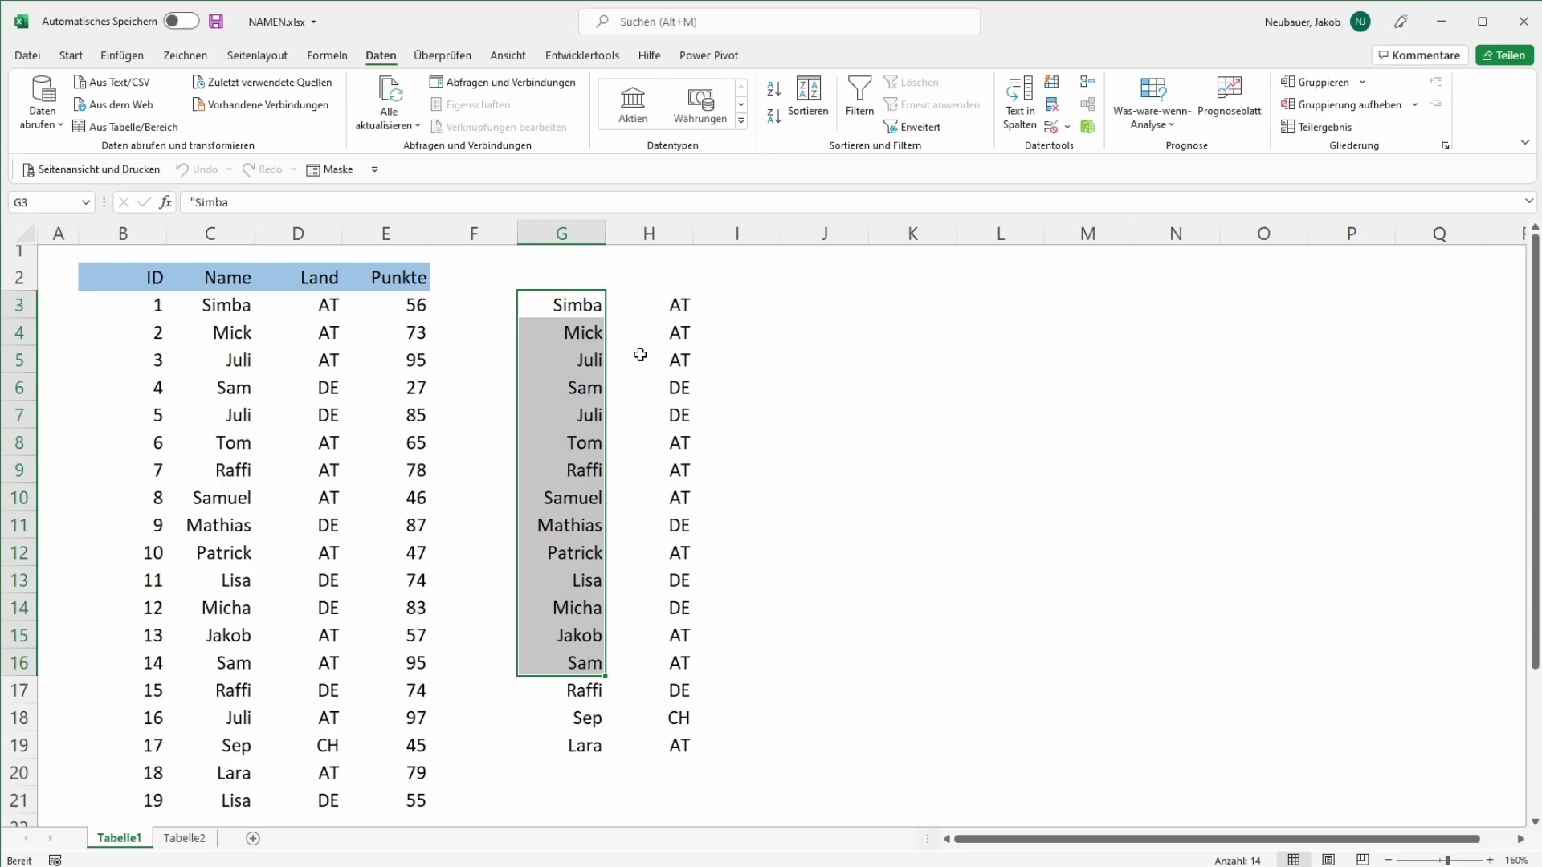
drag(578, 359, 620, 355)
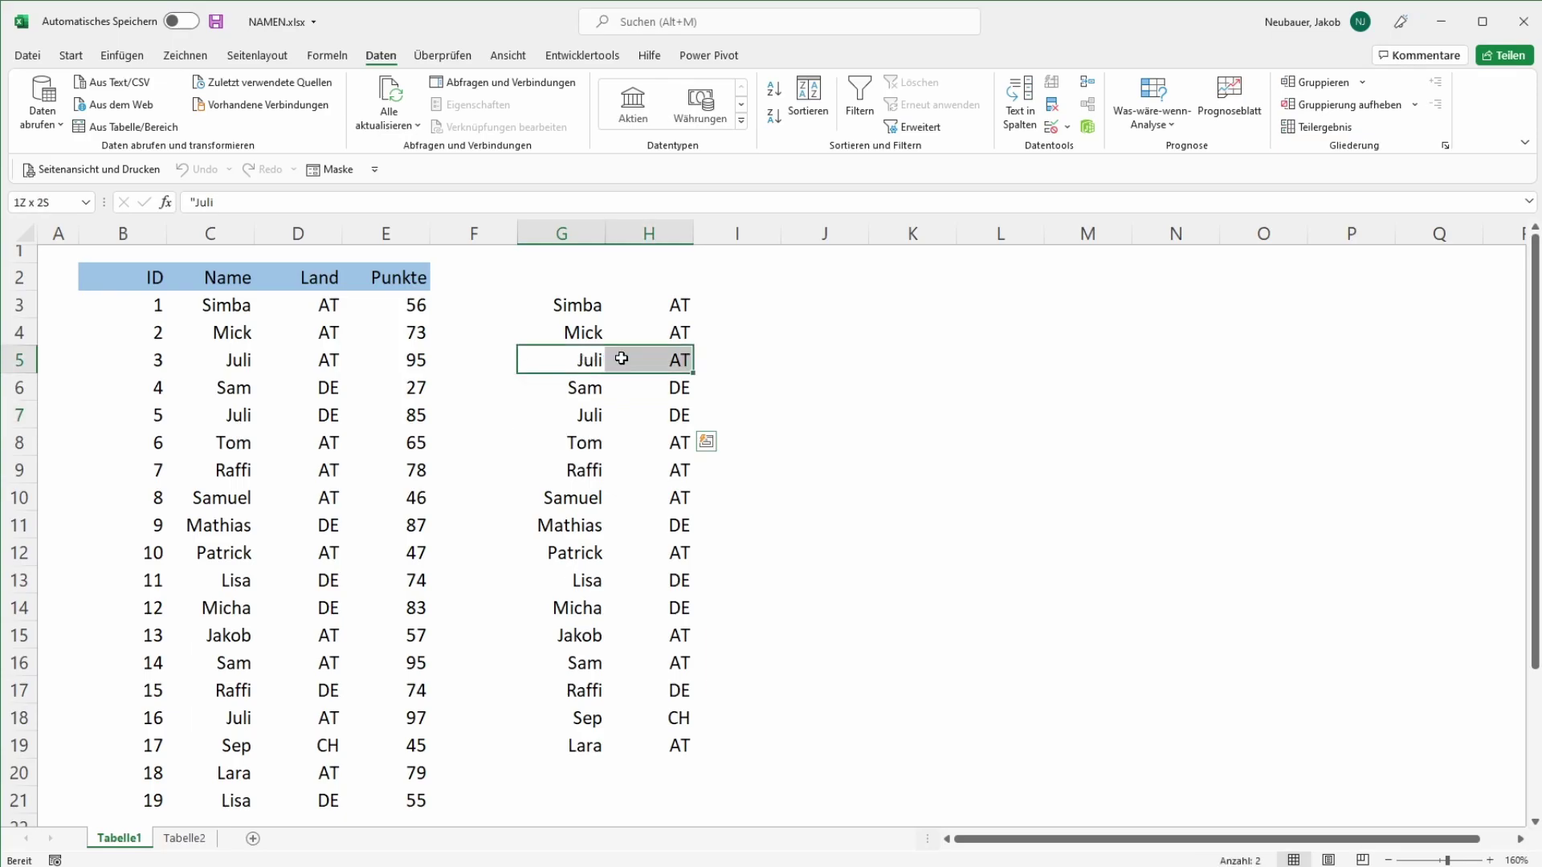
drag(590, 411, 640, 418)
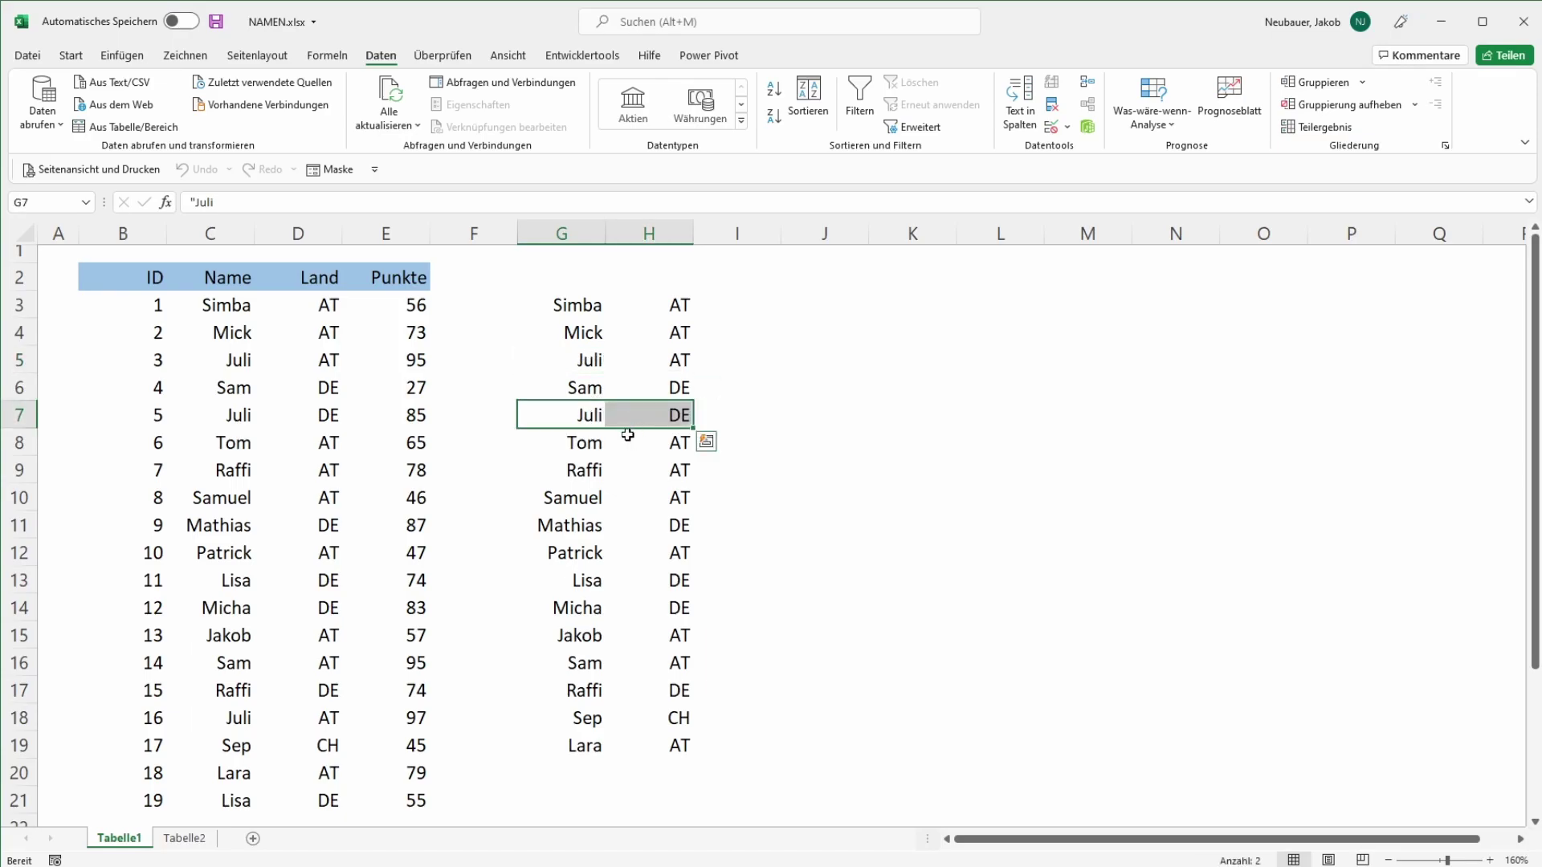
drag(568, 301, 658, 739)
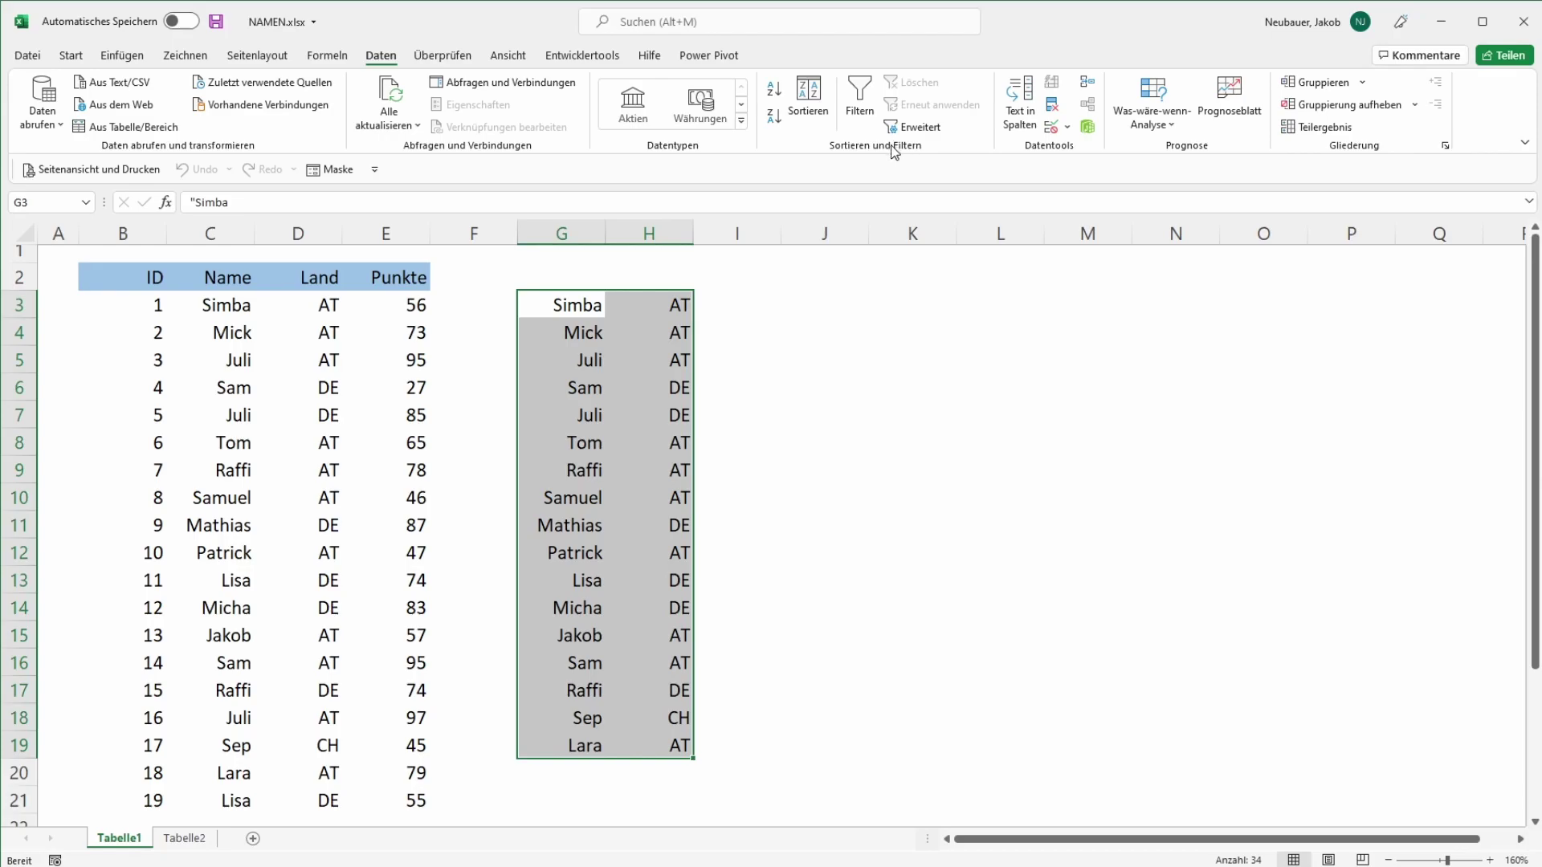
click(767, 465)
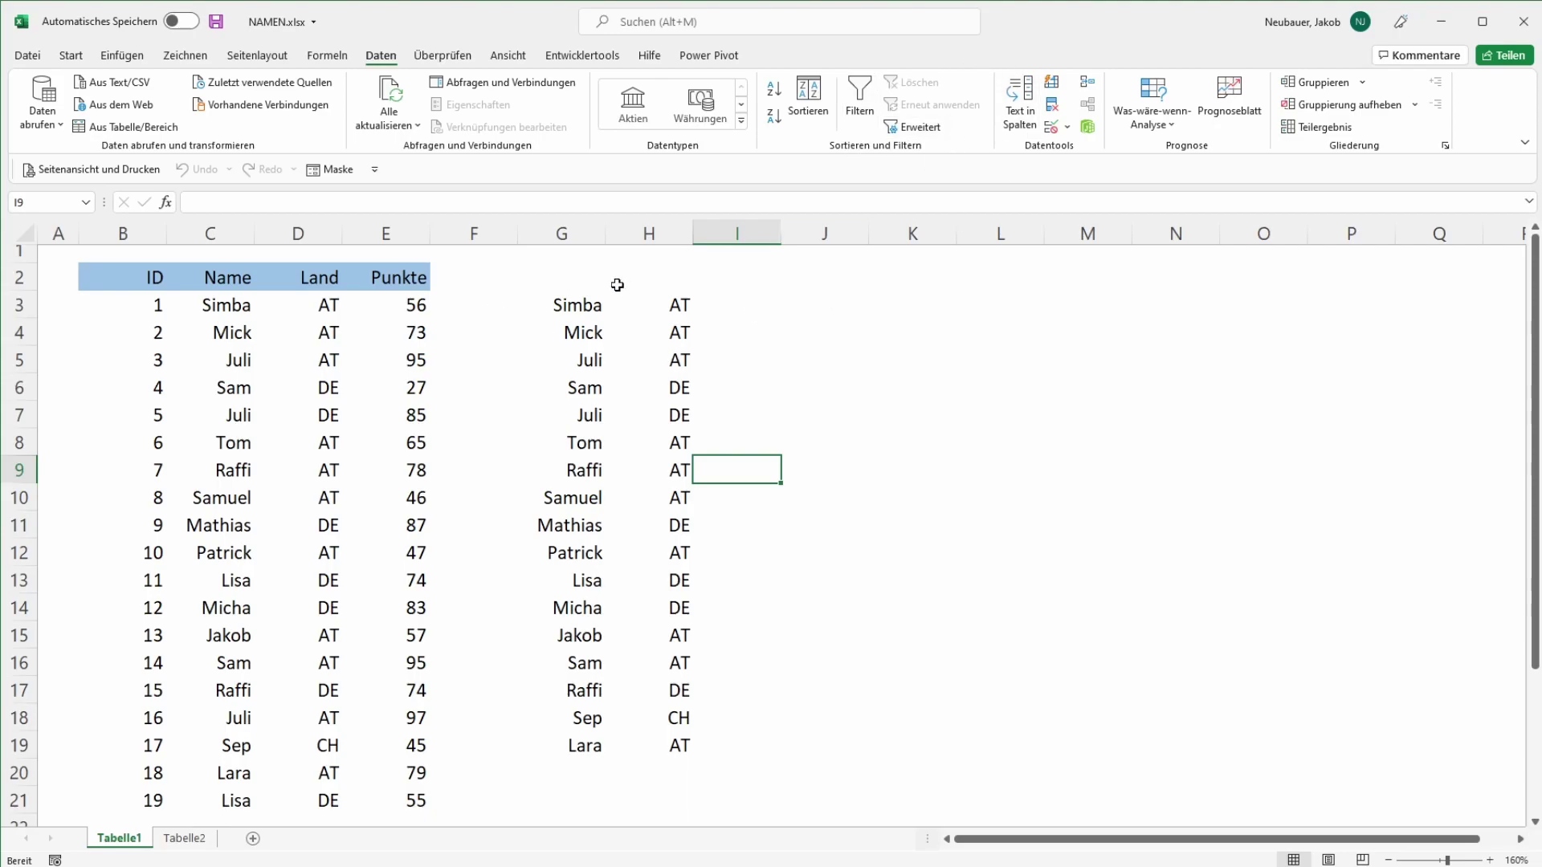
drag(242, 311, 233, 800)
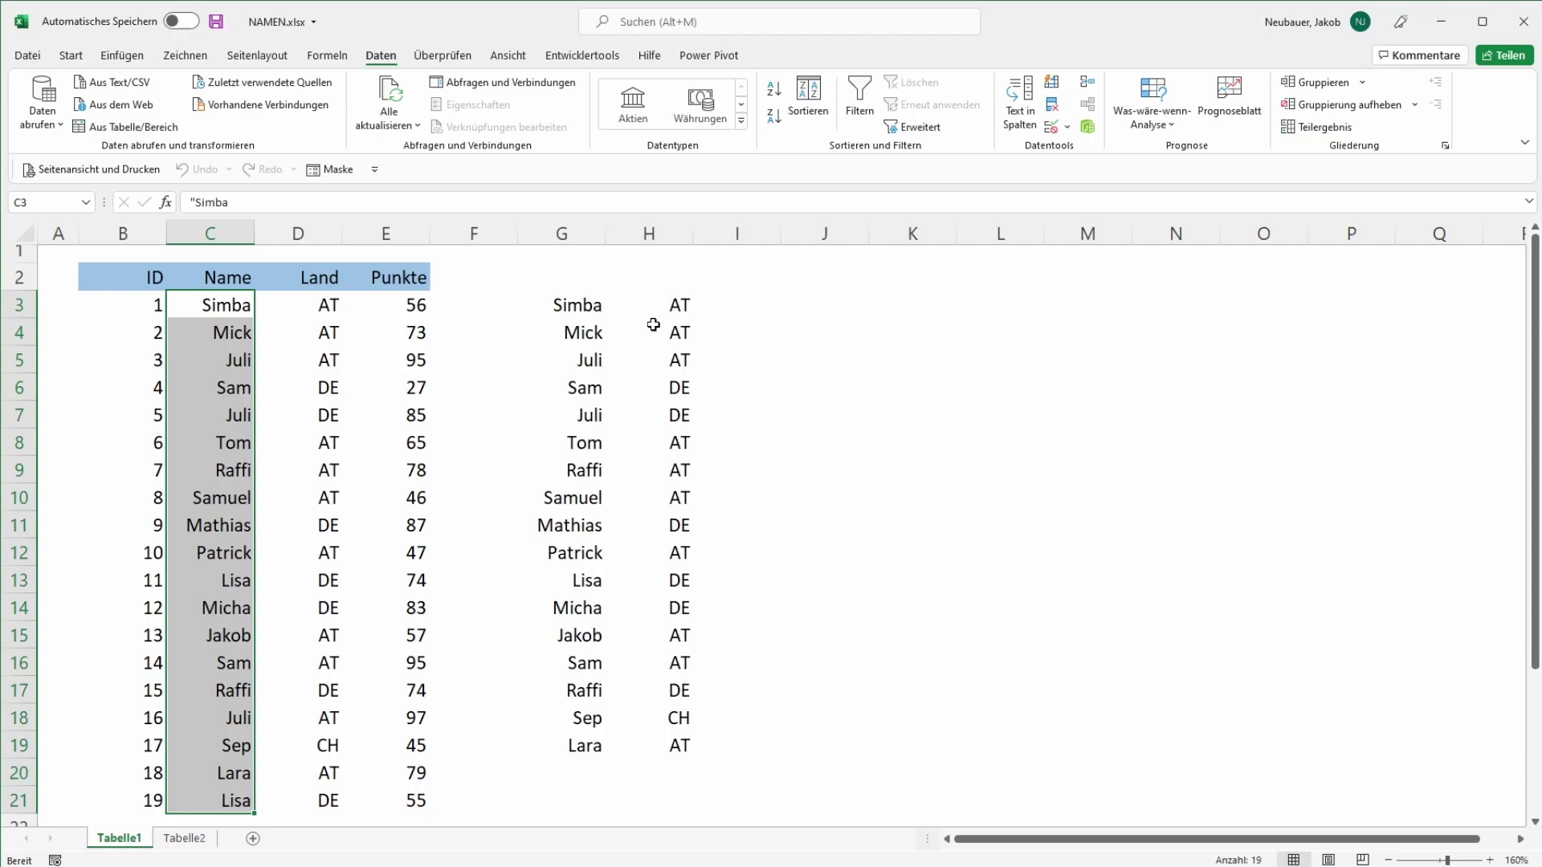
- Clear the old results and copy the headers ID, Name, Land, Punkte into G2:J2
drag(595, 288, 667, 739)
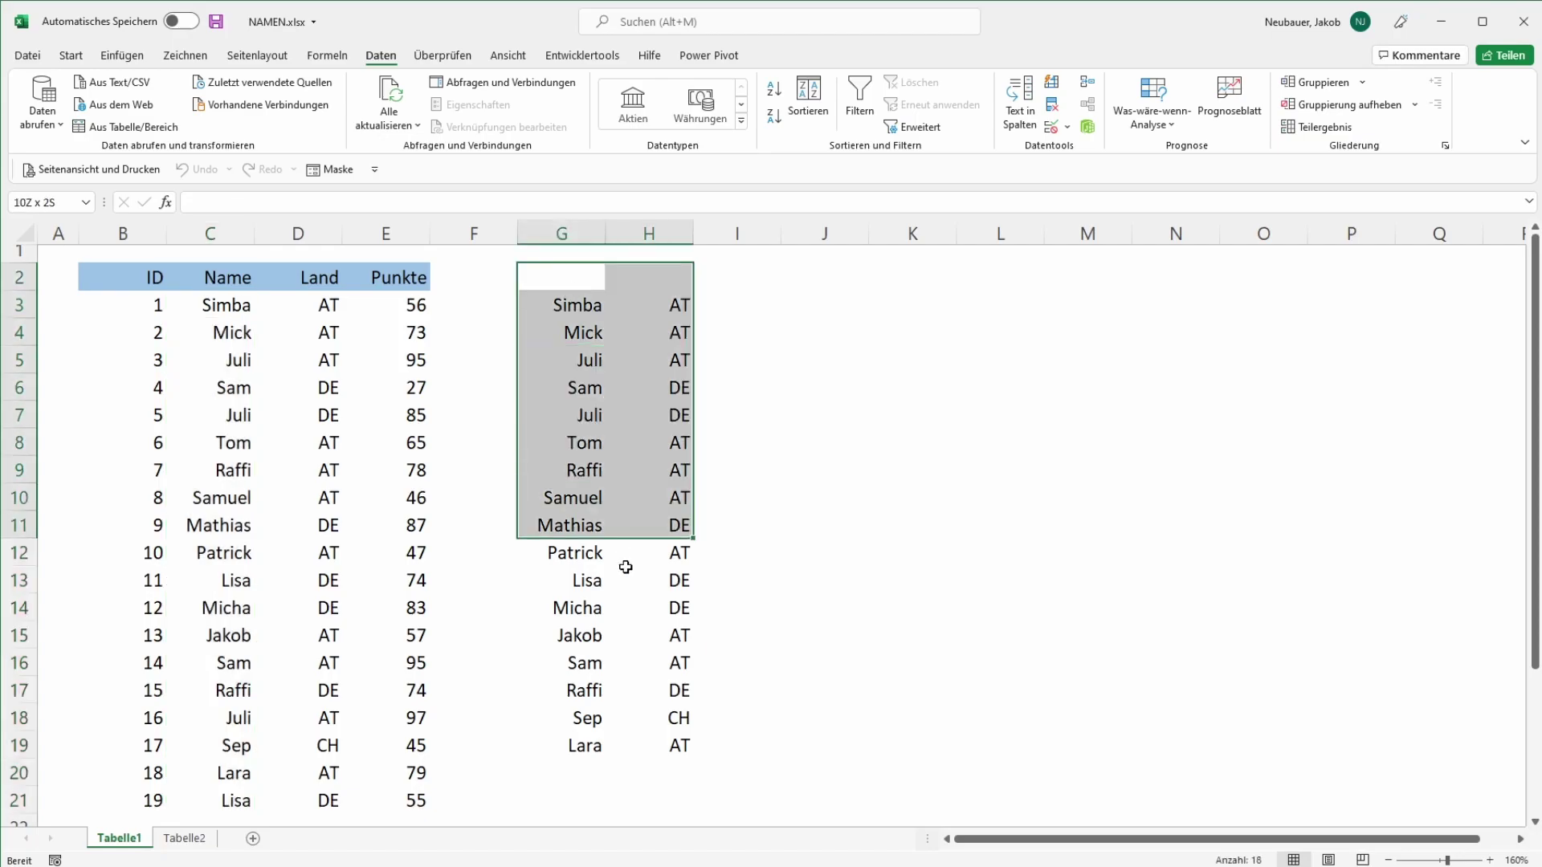
key(Delete)
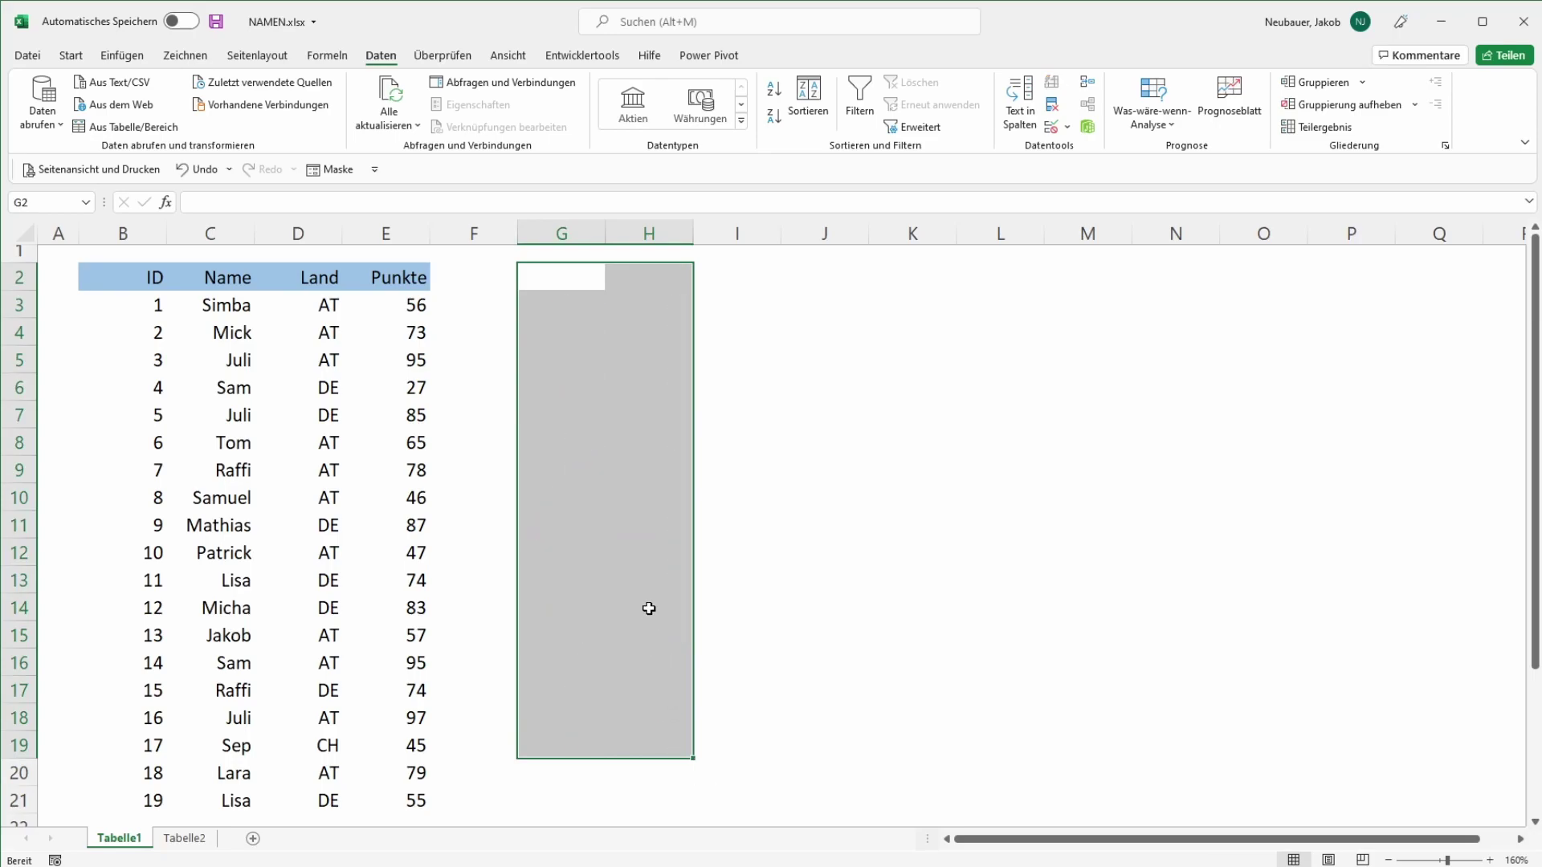
drag(85, 278, 386, 283)
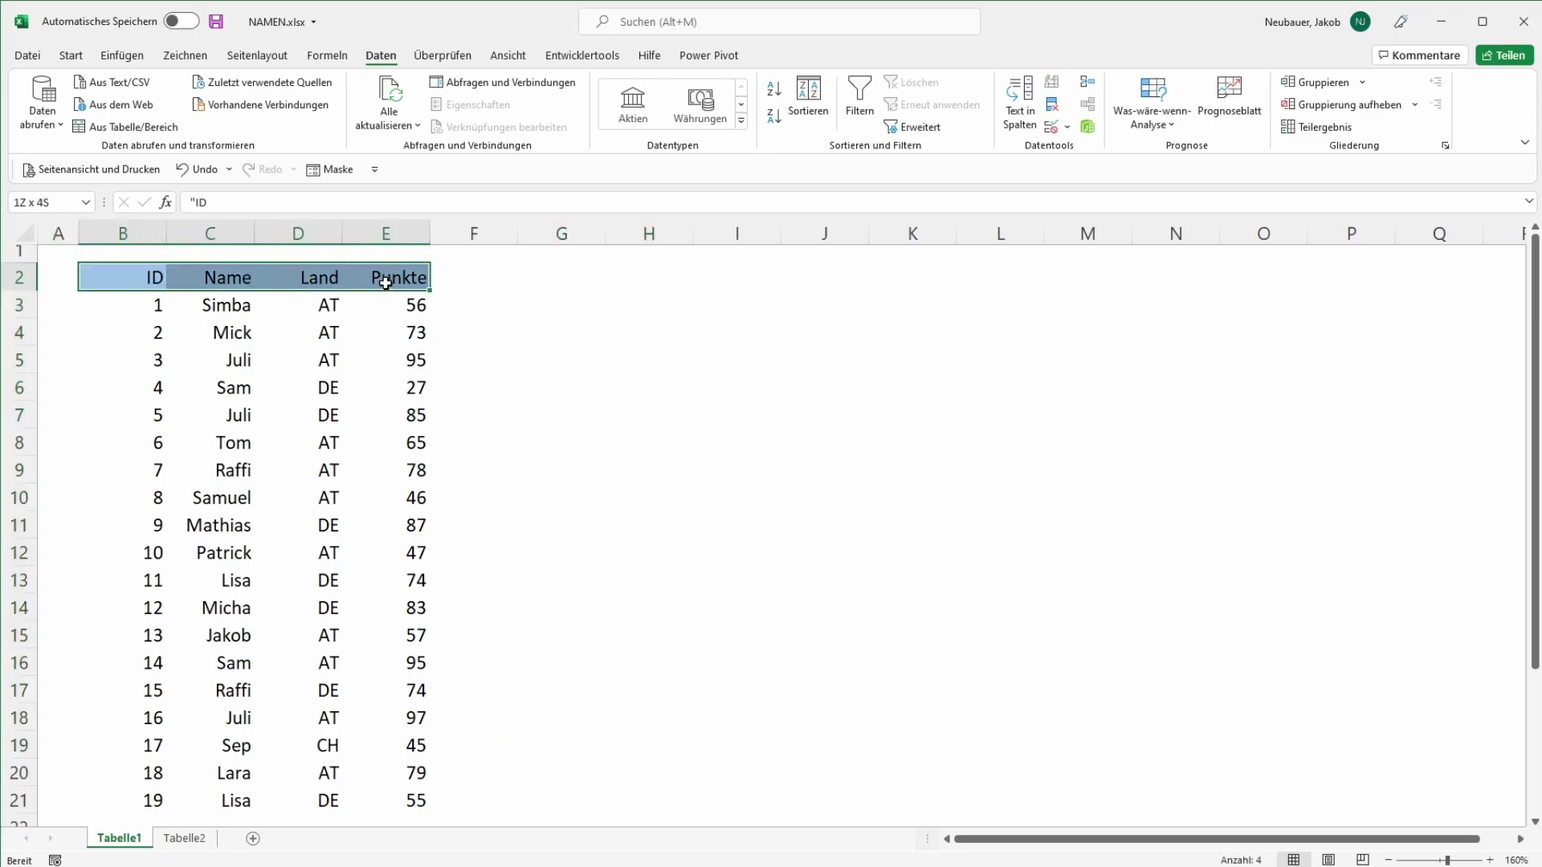
key(ctrl+c)
click(530, 277)
key(ctrl+v)
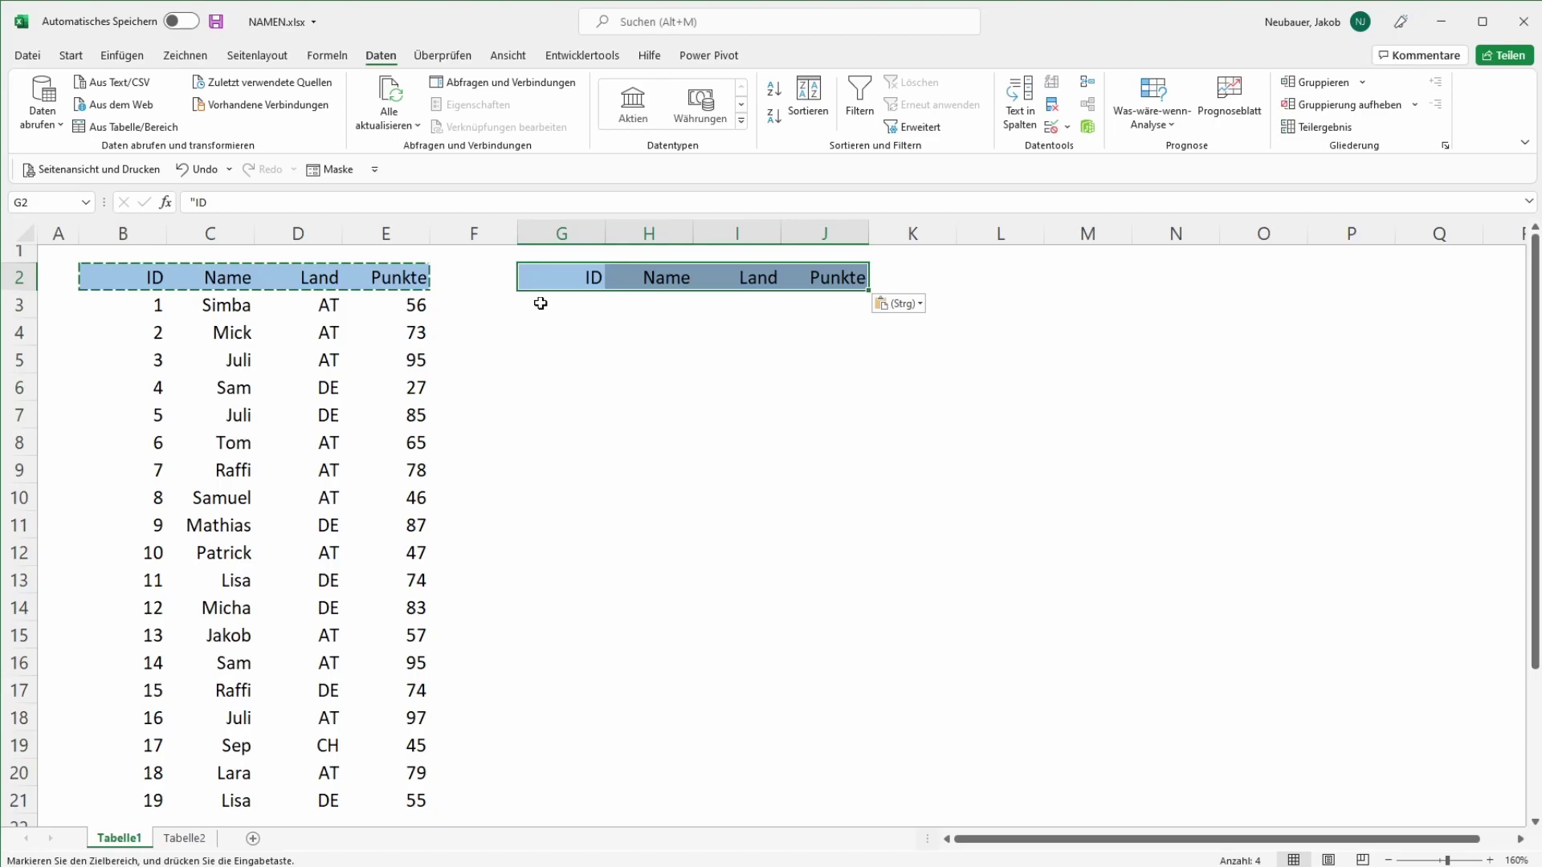
click(547, 367)
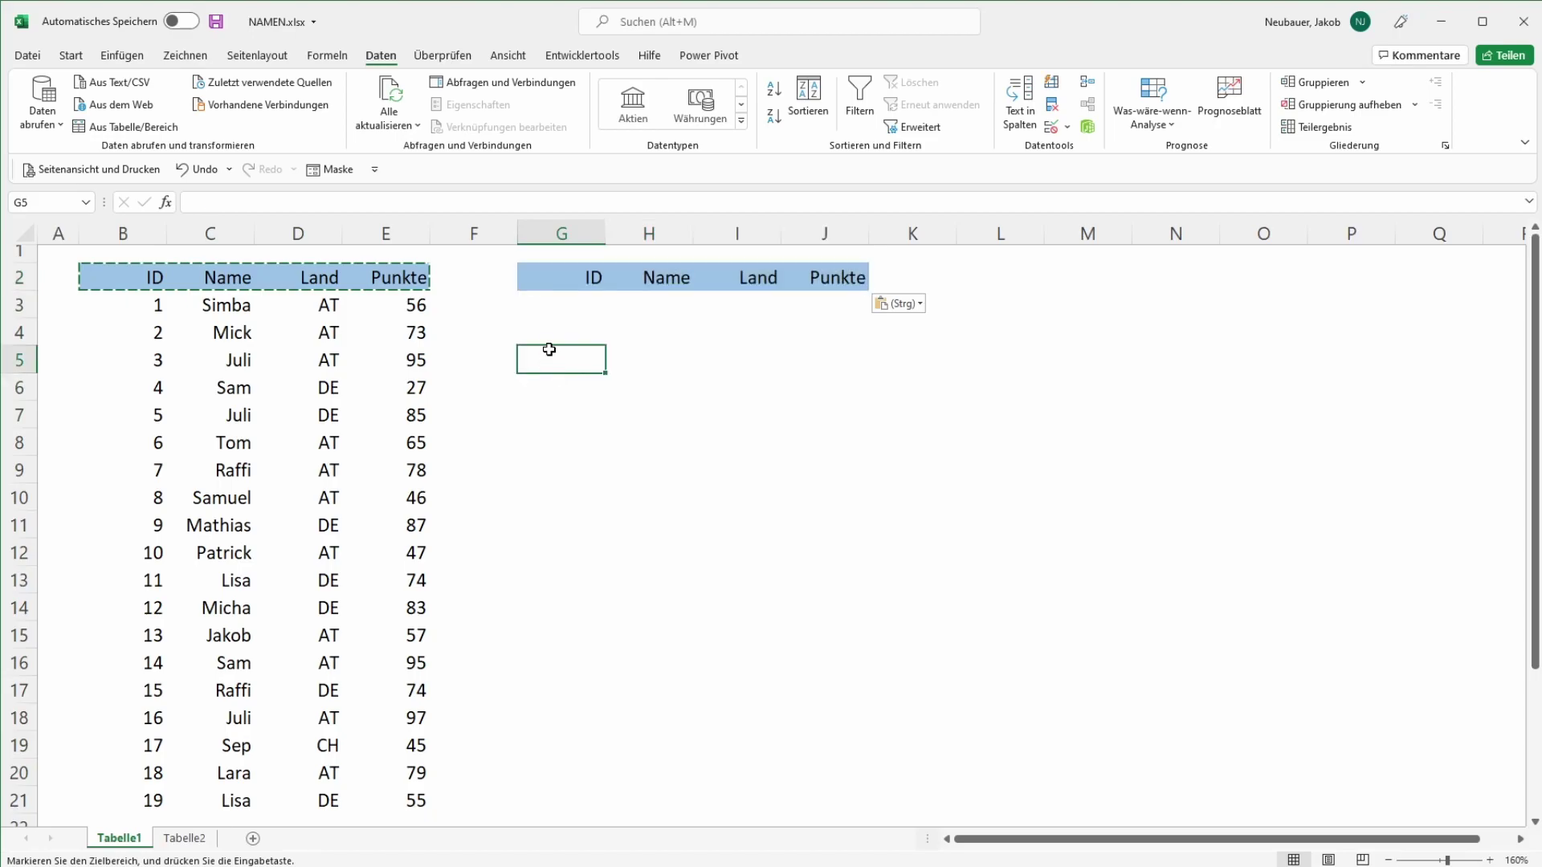
key(Escape)
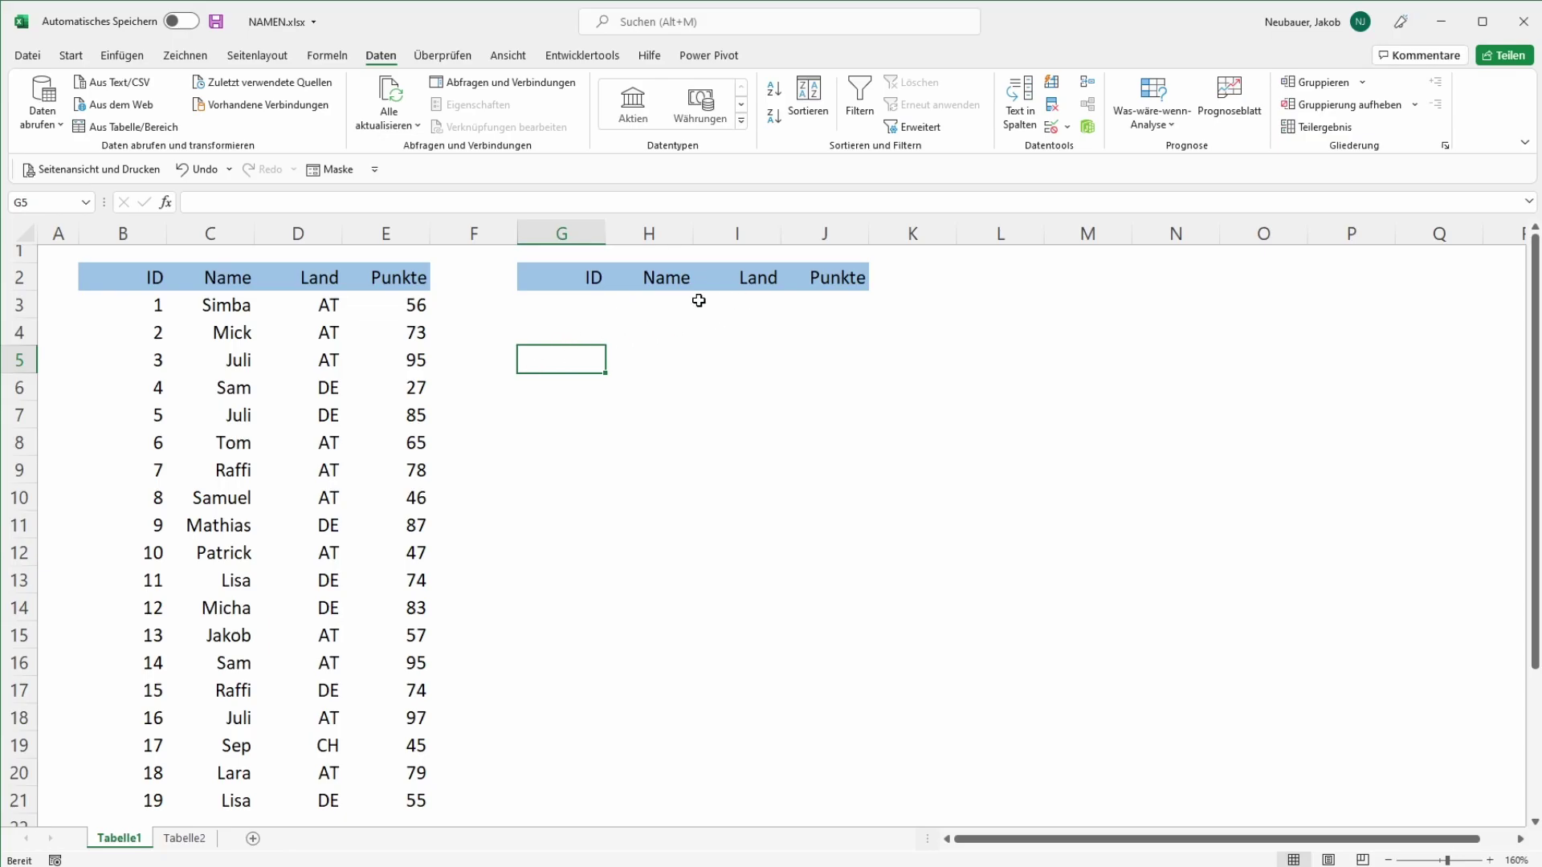
- Enter Juli as the Name criterion in H3 and bring up Spezialfilter
click(671, 312)
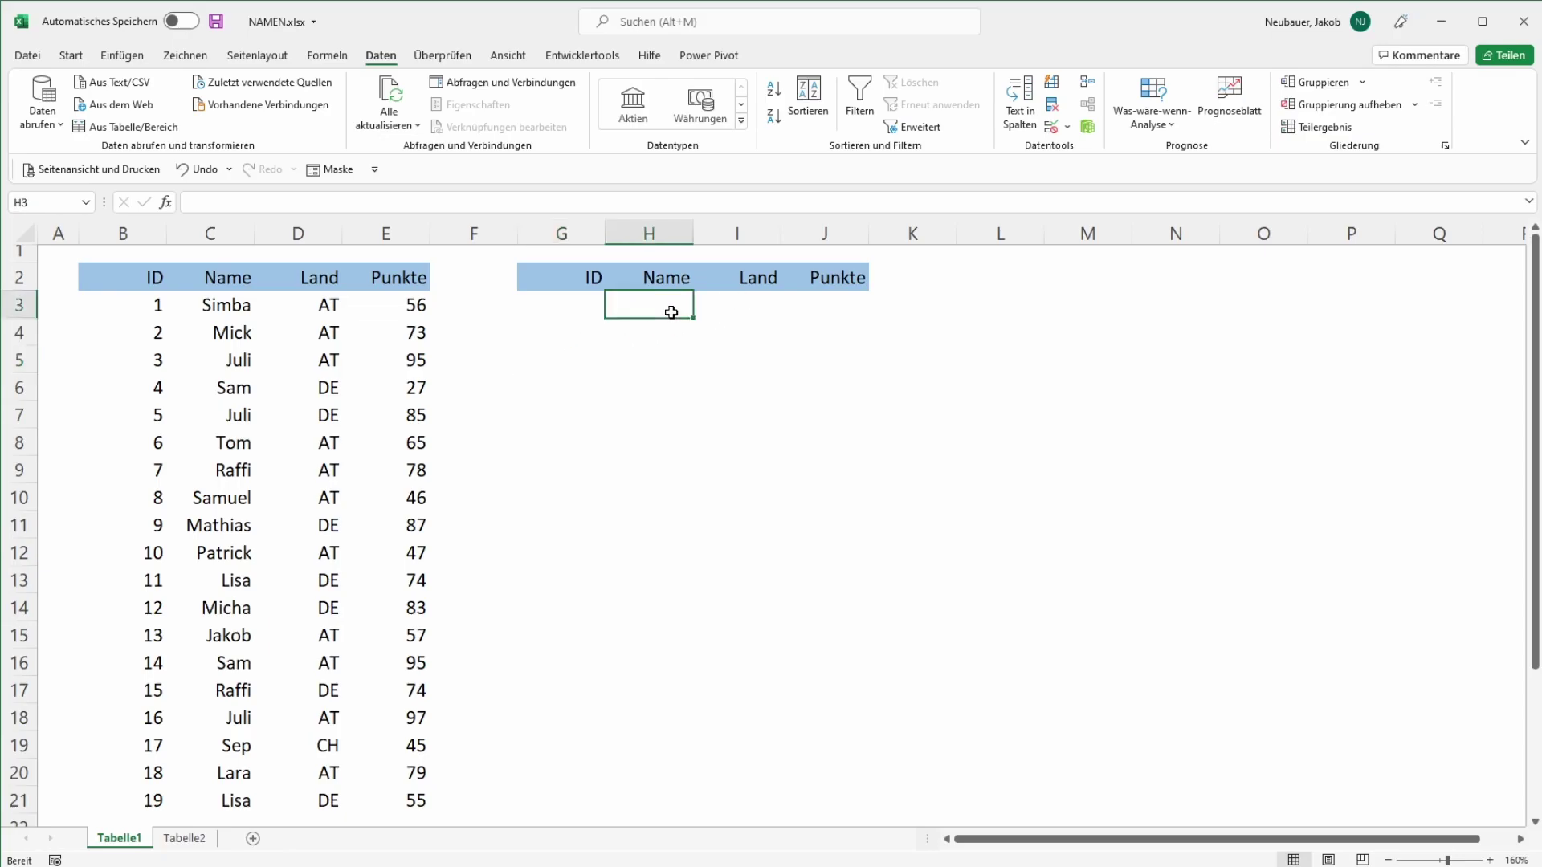
text(Juli)
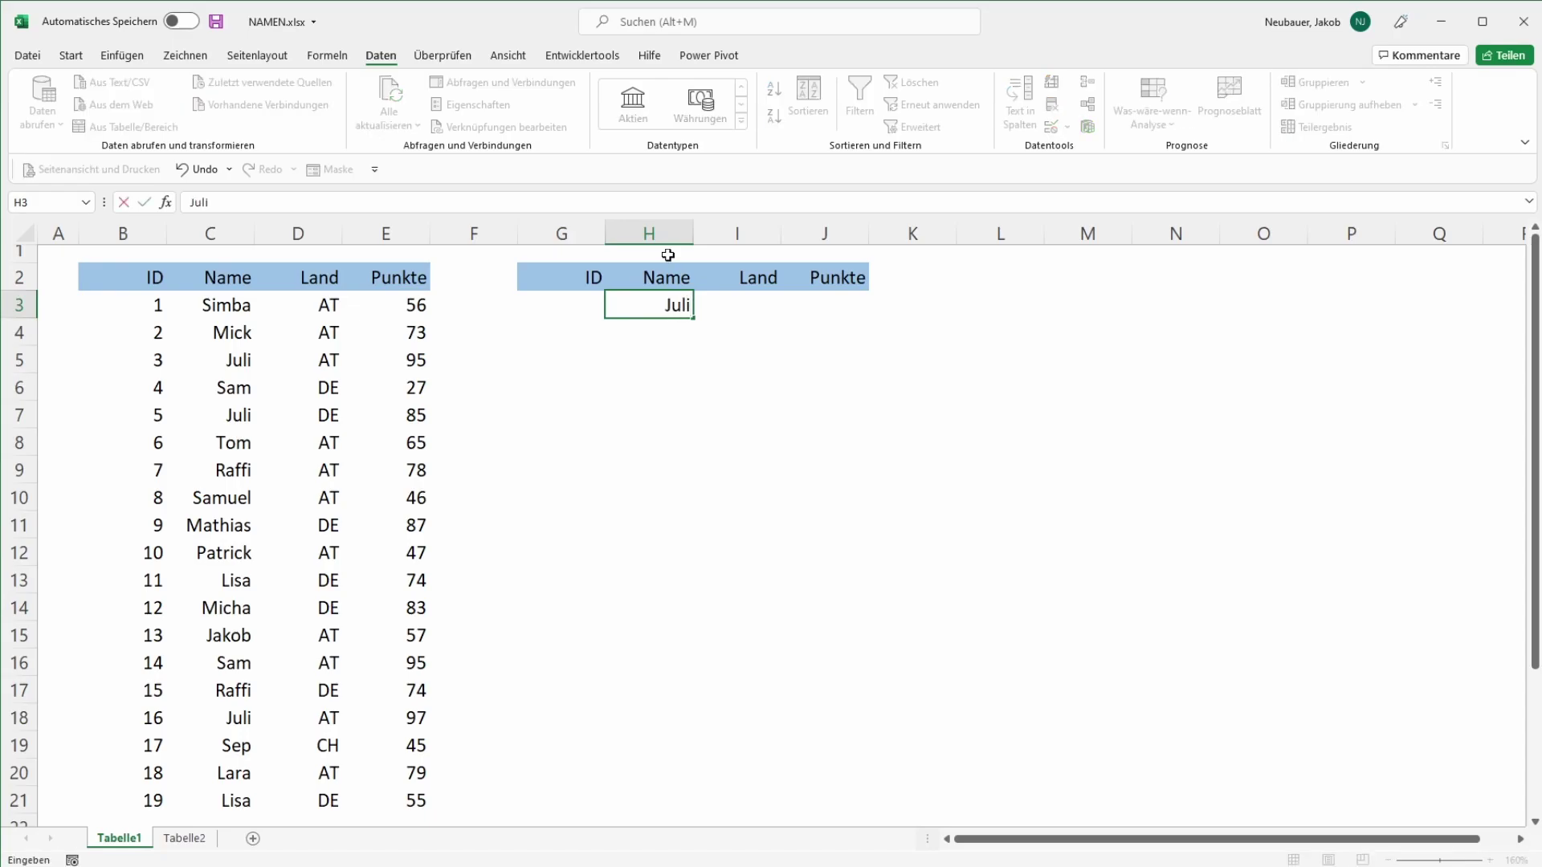
click(675, 468)
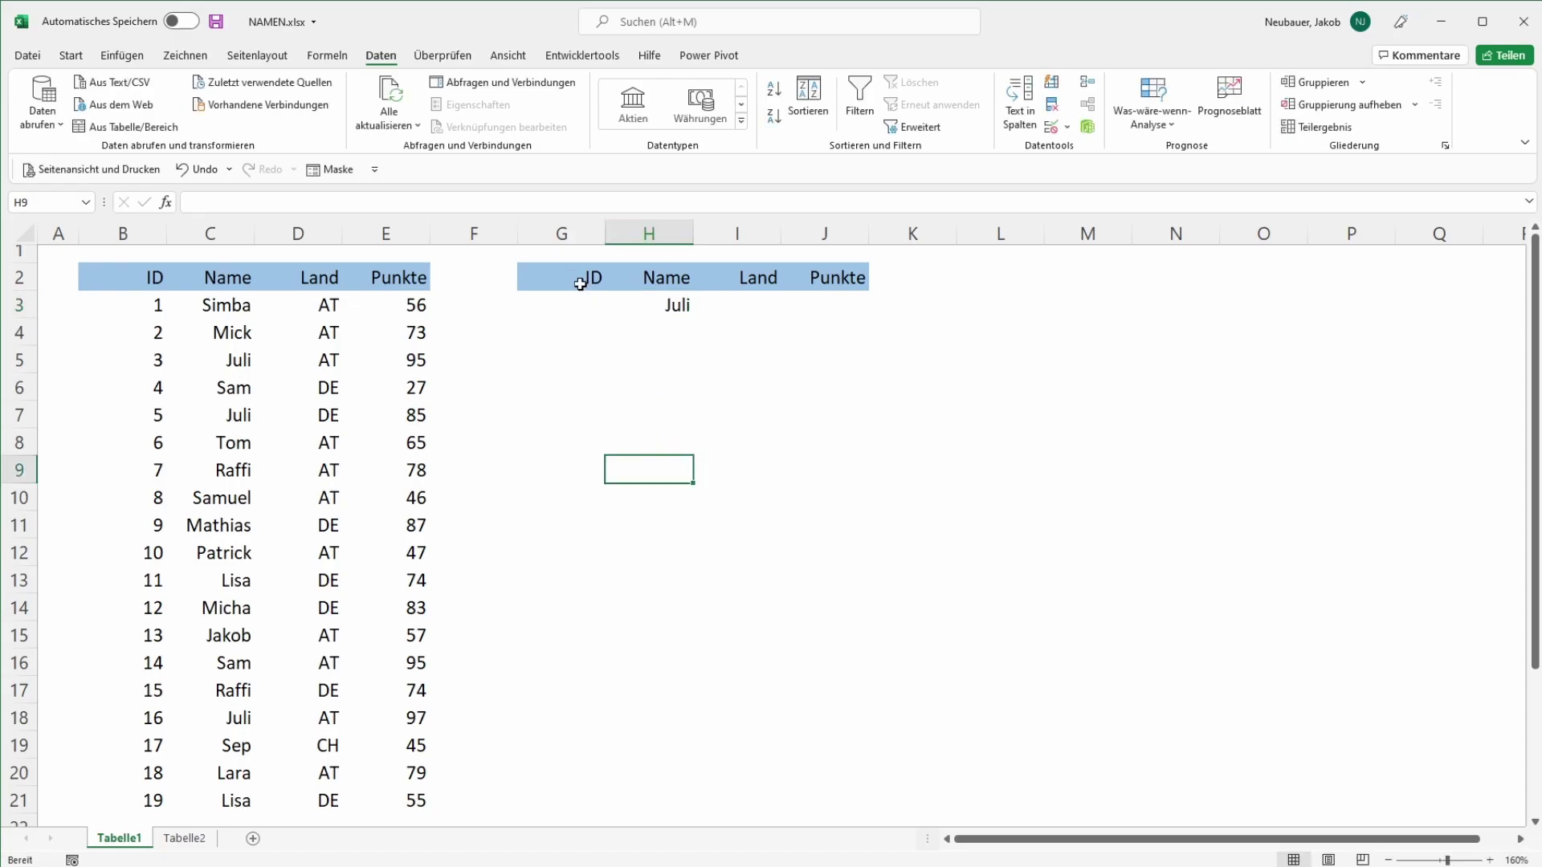
drag(578, 281, 571, 295)
click(563, 346)
click(568, 301)
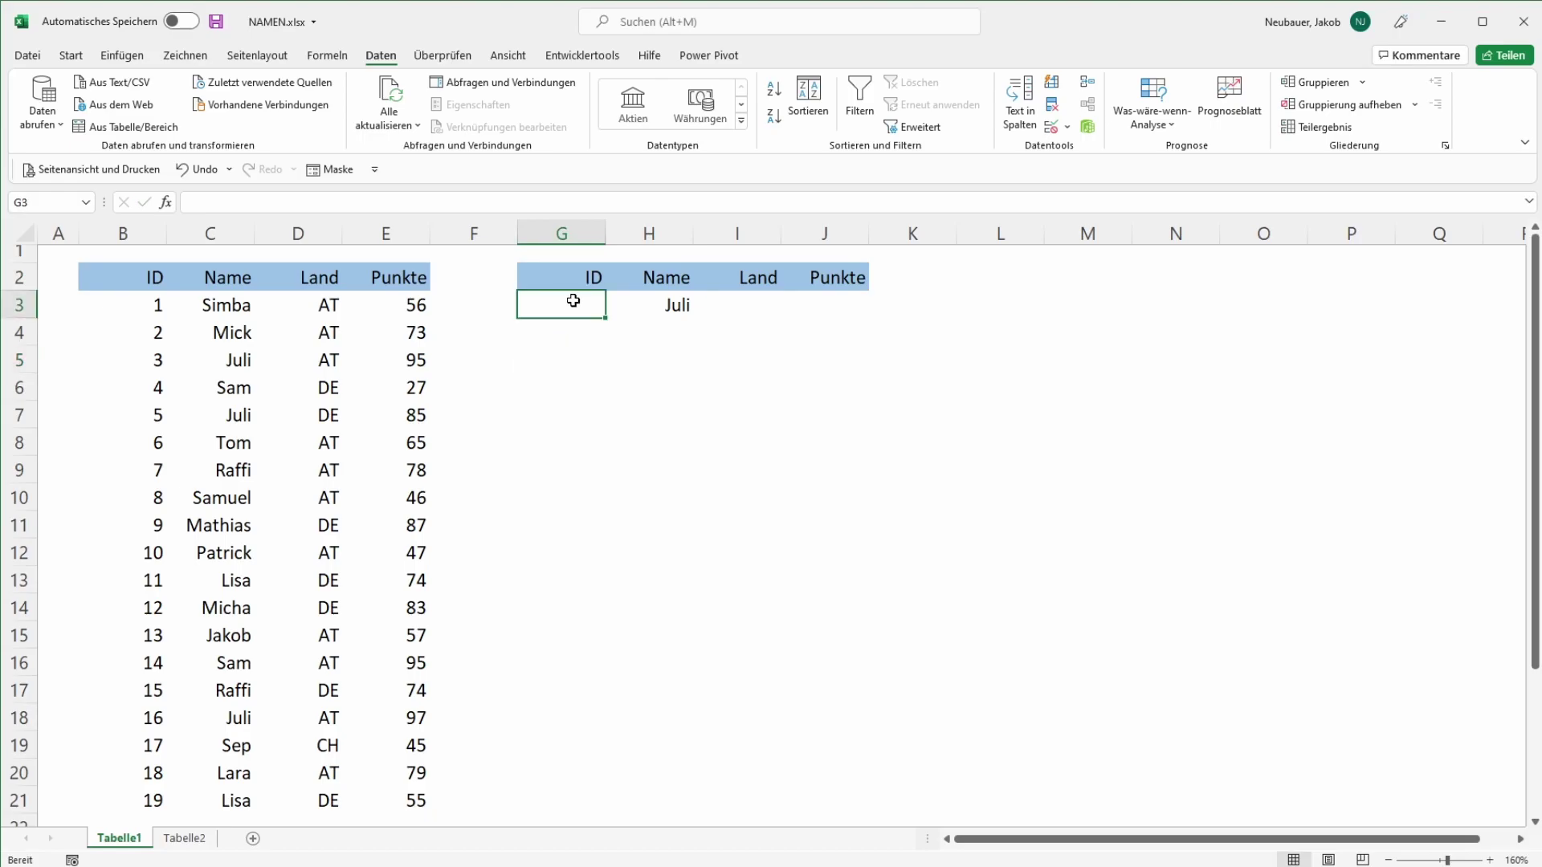
click(742, 305)
click(850, 306)
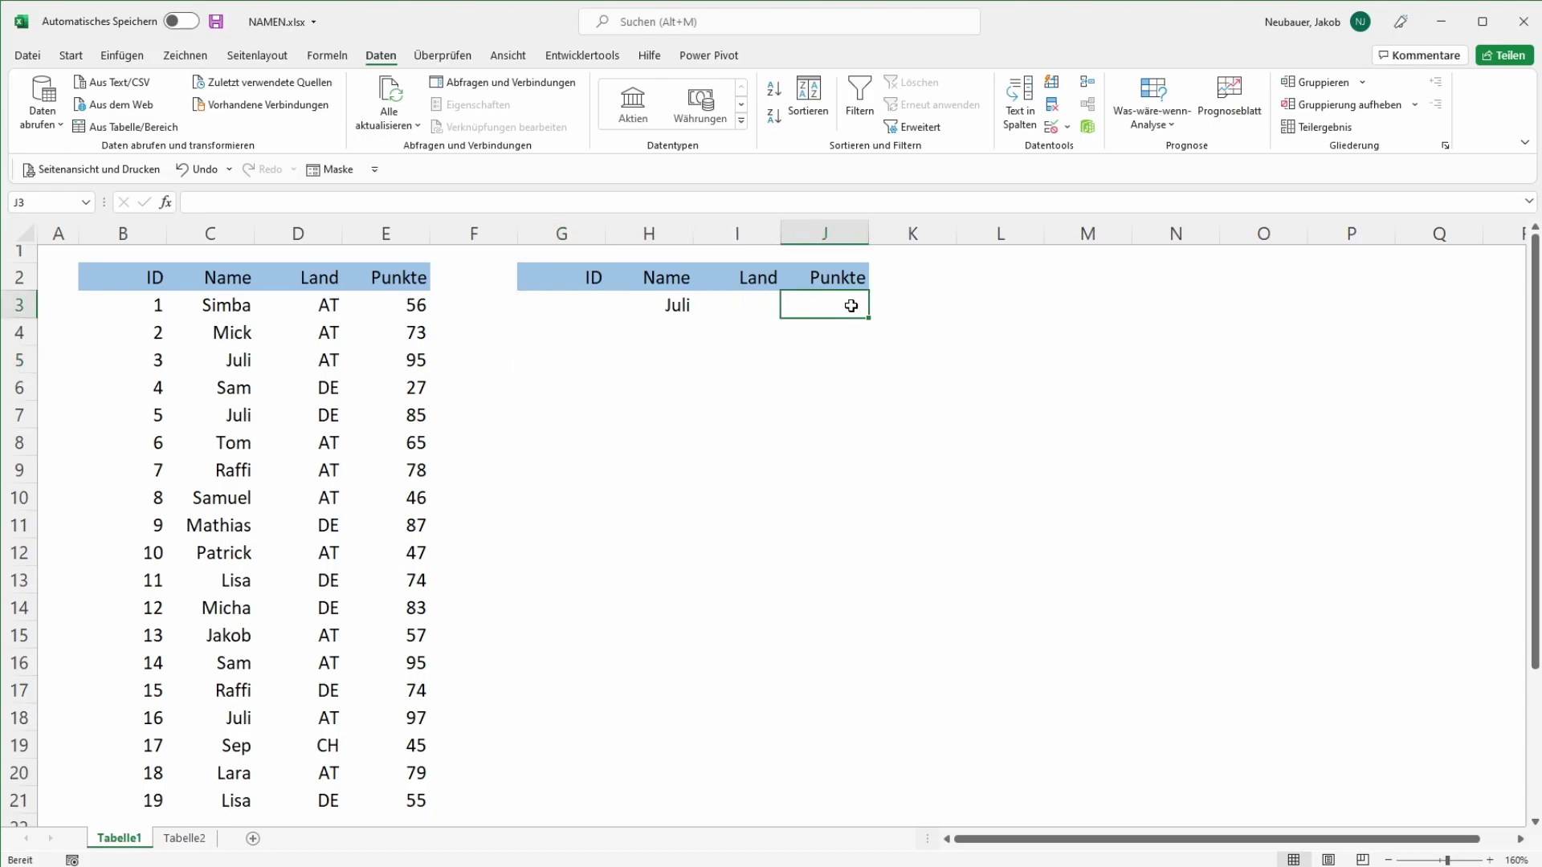
click(664, 306)
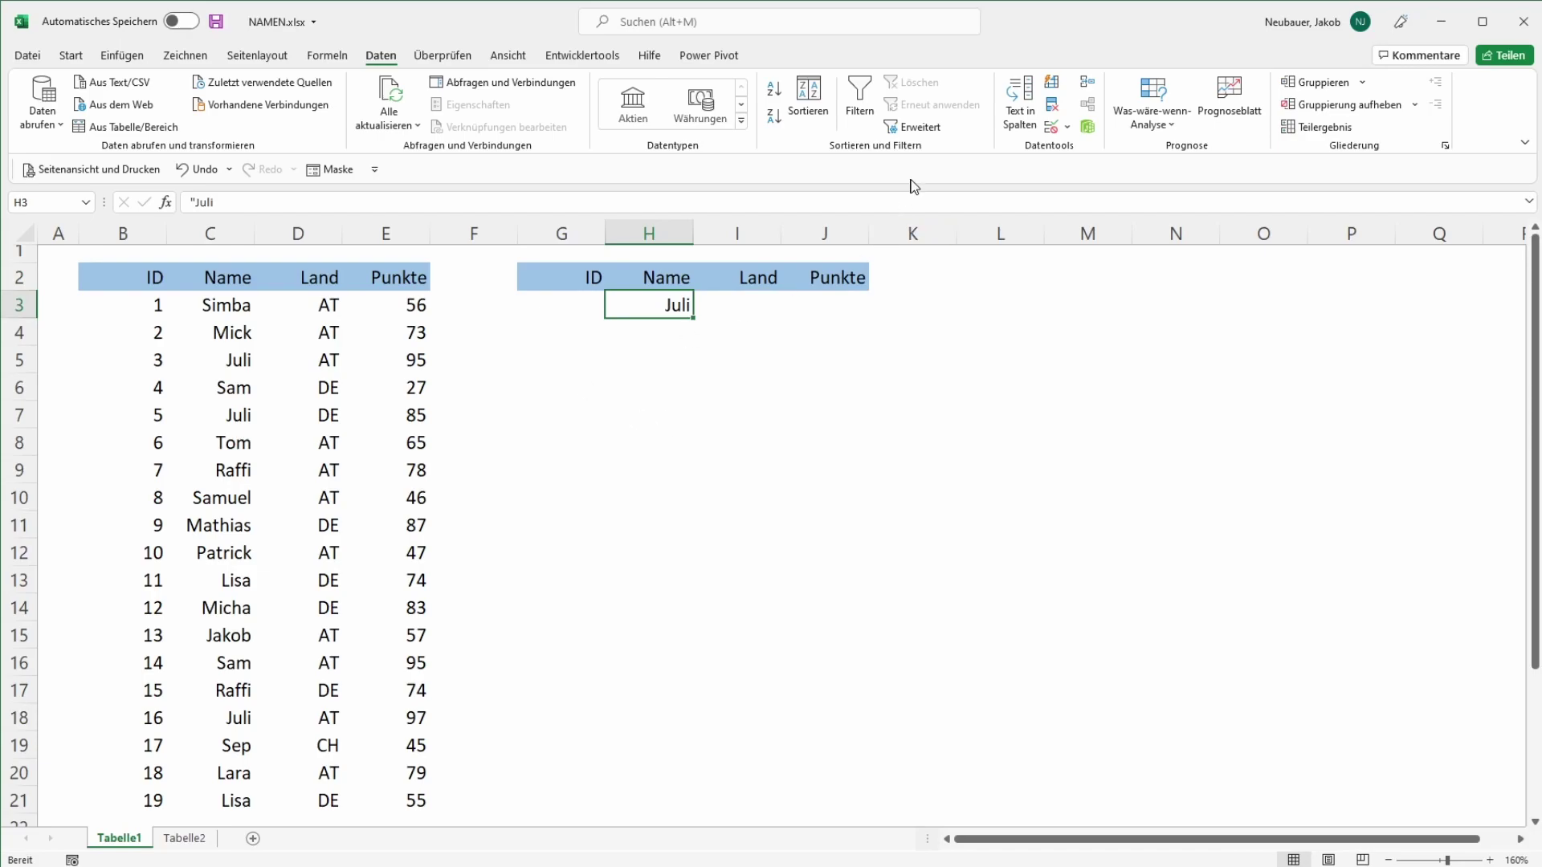
click(914, 127)
- Choose An eine andere Stelle kopieren and set the list range to B2:E21
drag(760, 296, 789, 339)
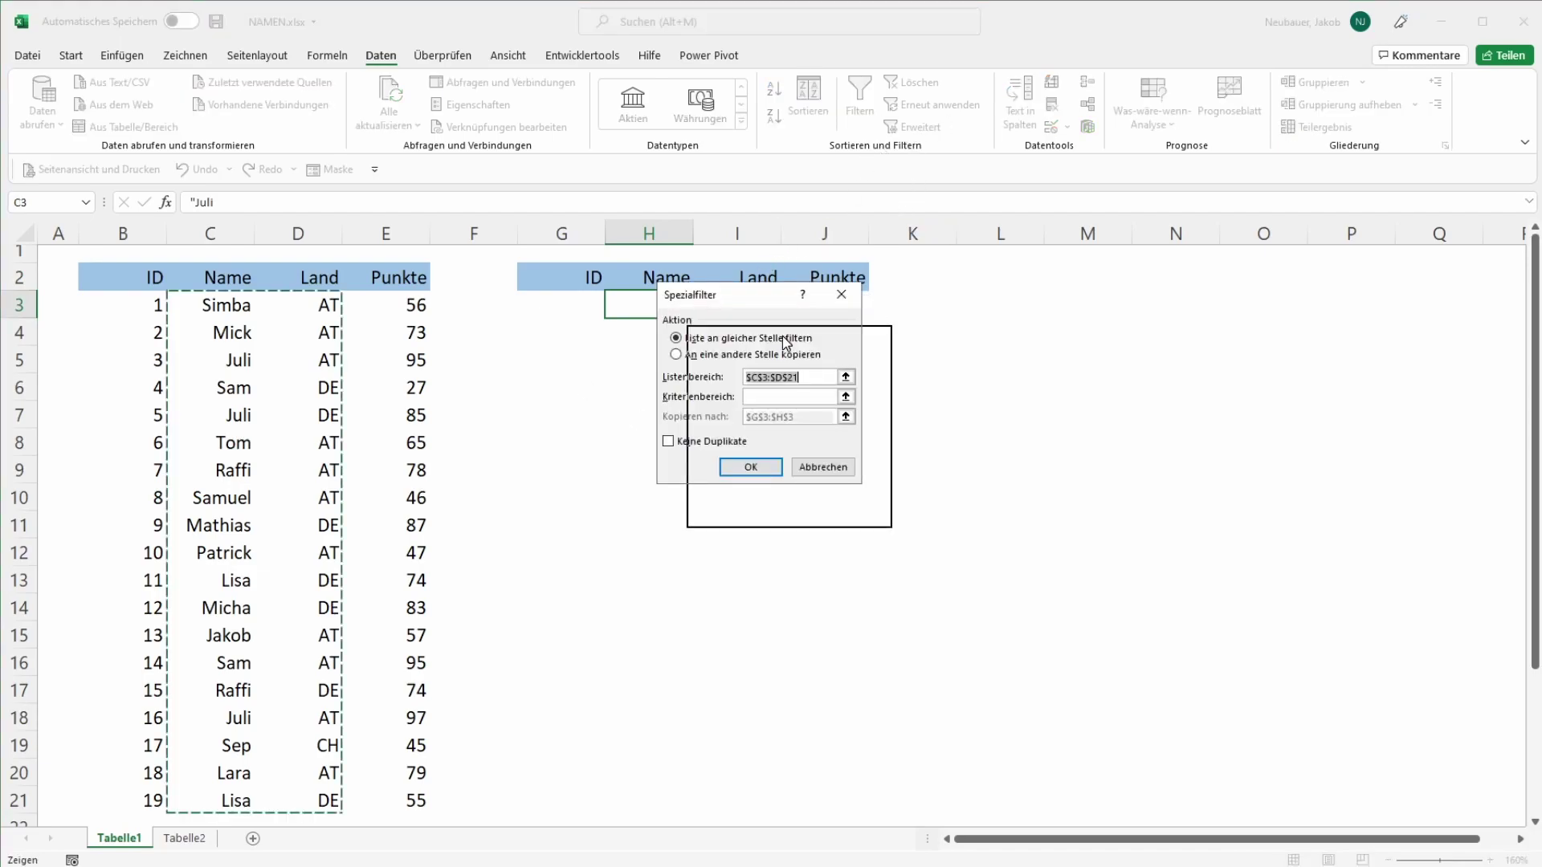
click(791, 400)
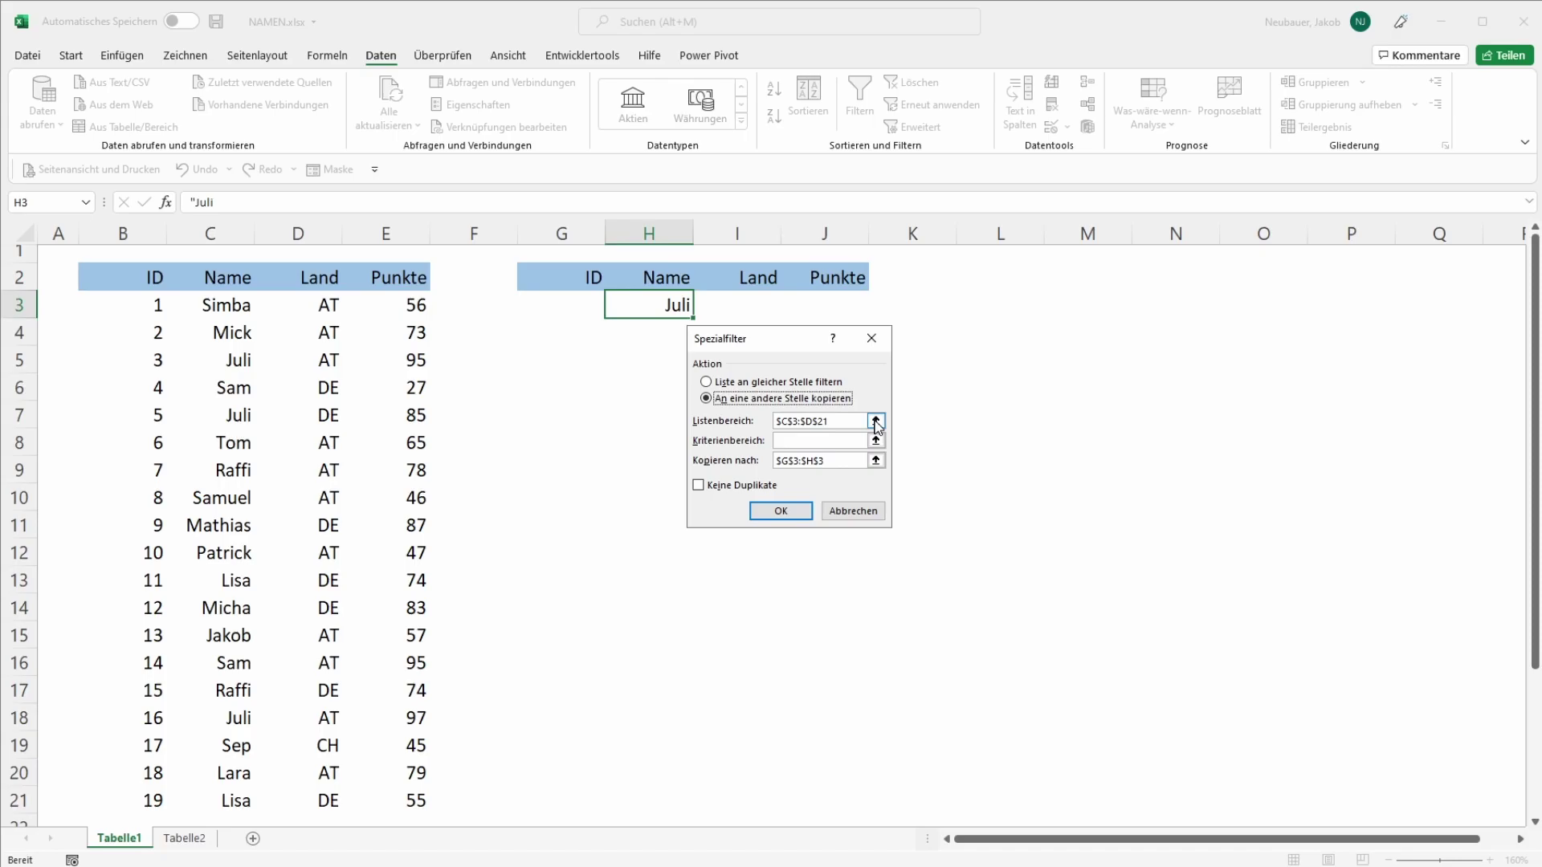
click(877, 422)
drag(113, 277, 390, 278)
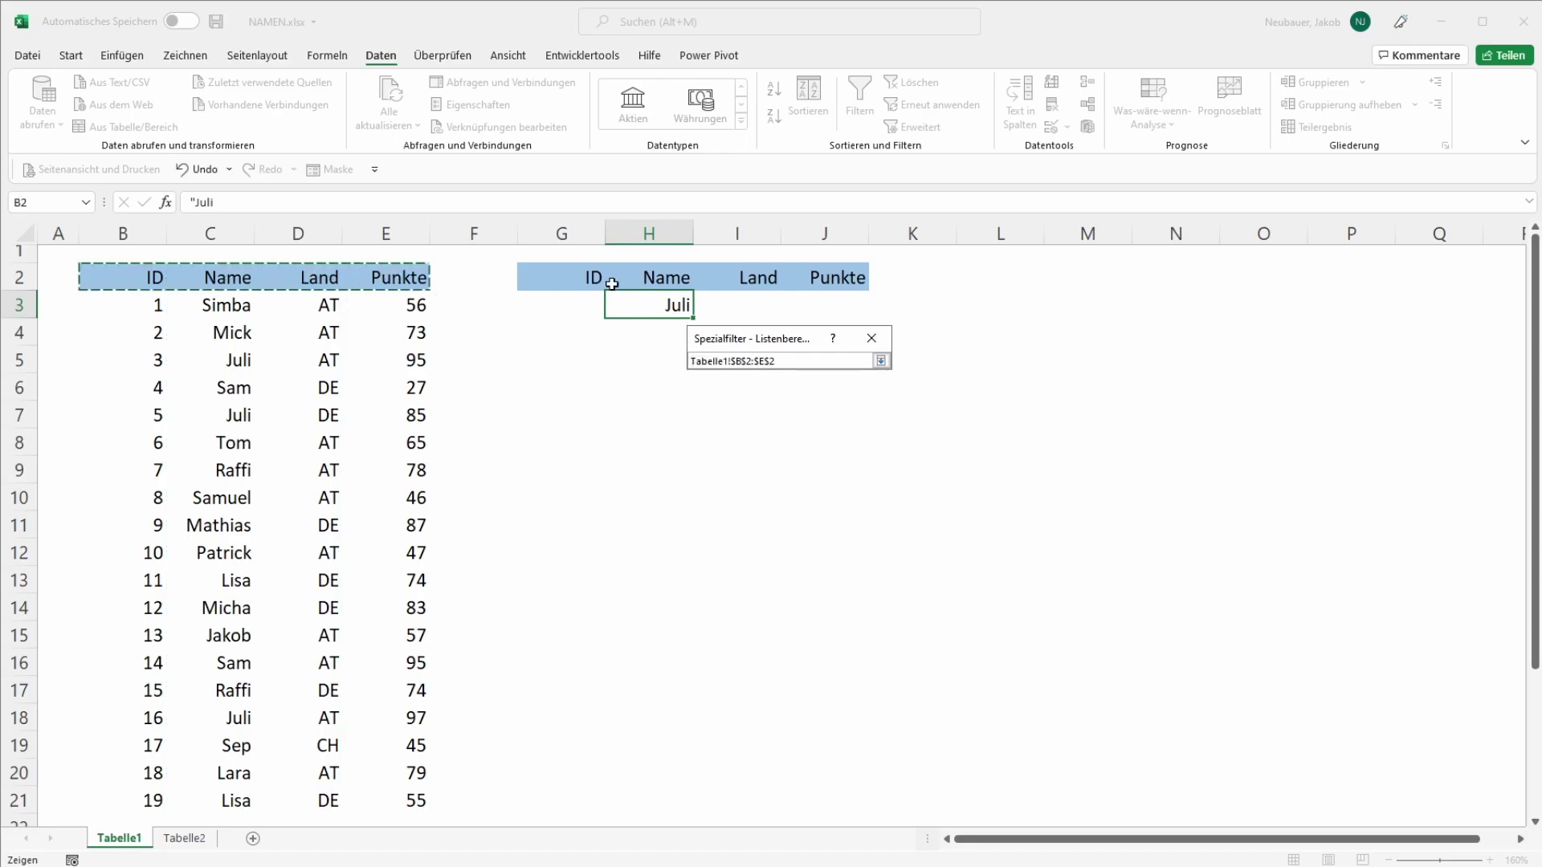
drag(111, 275, 373, 794)
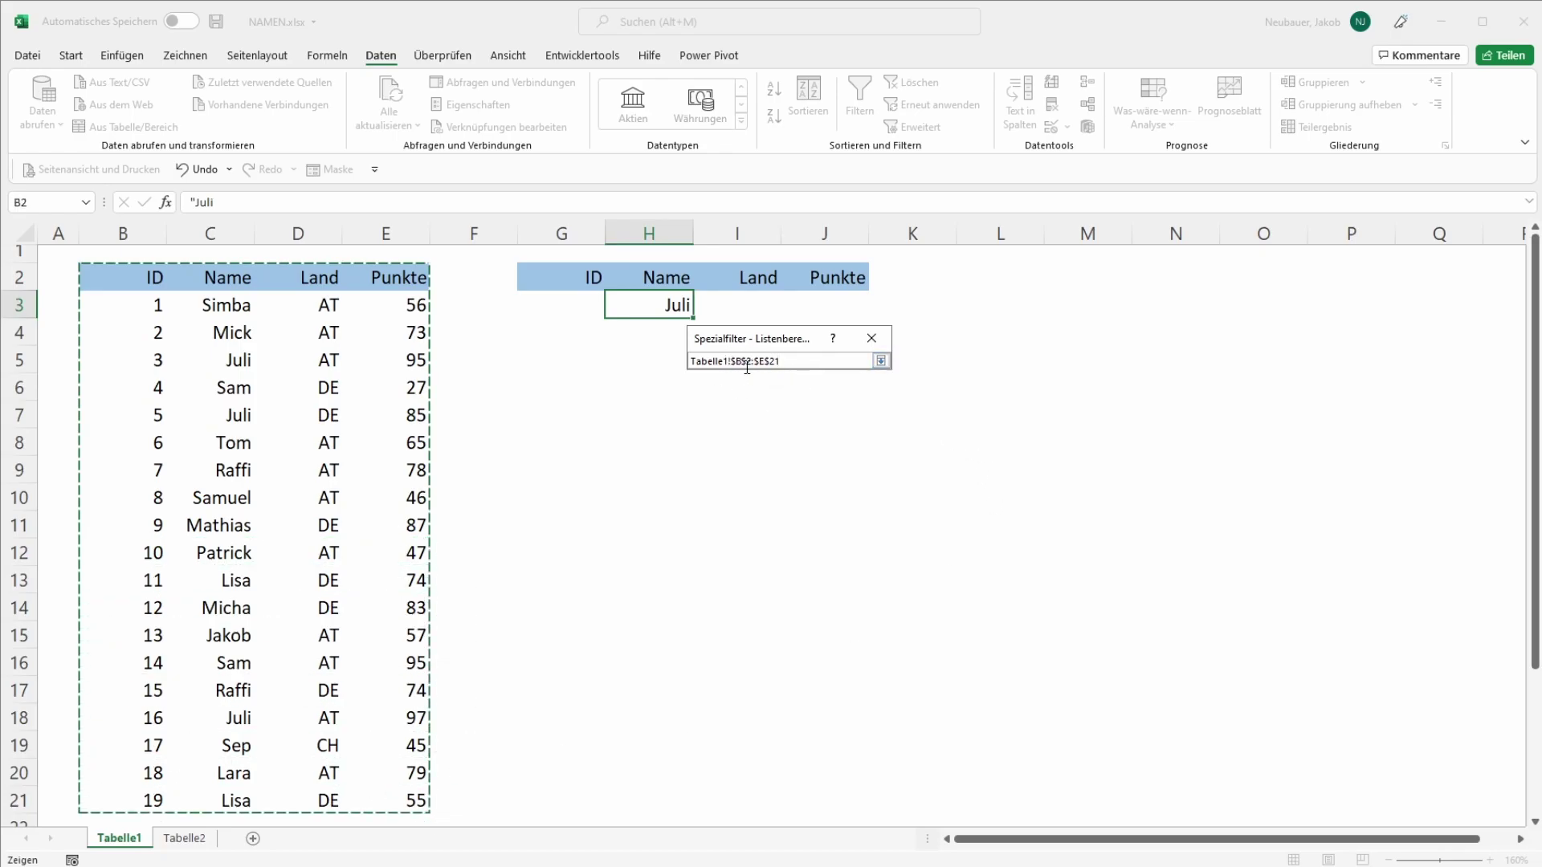
key(Return)
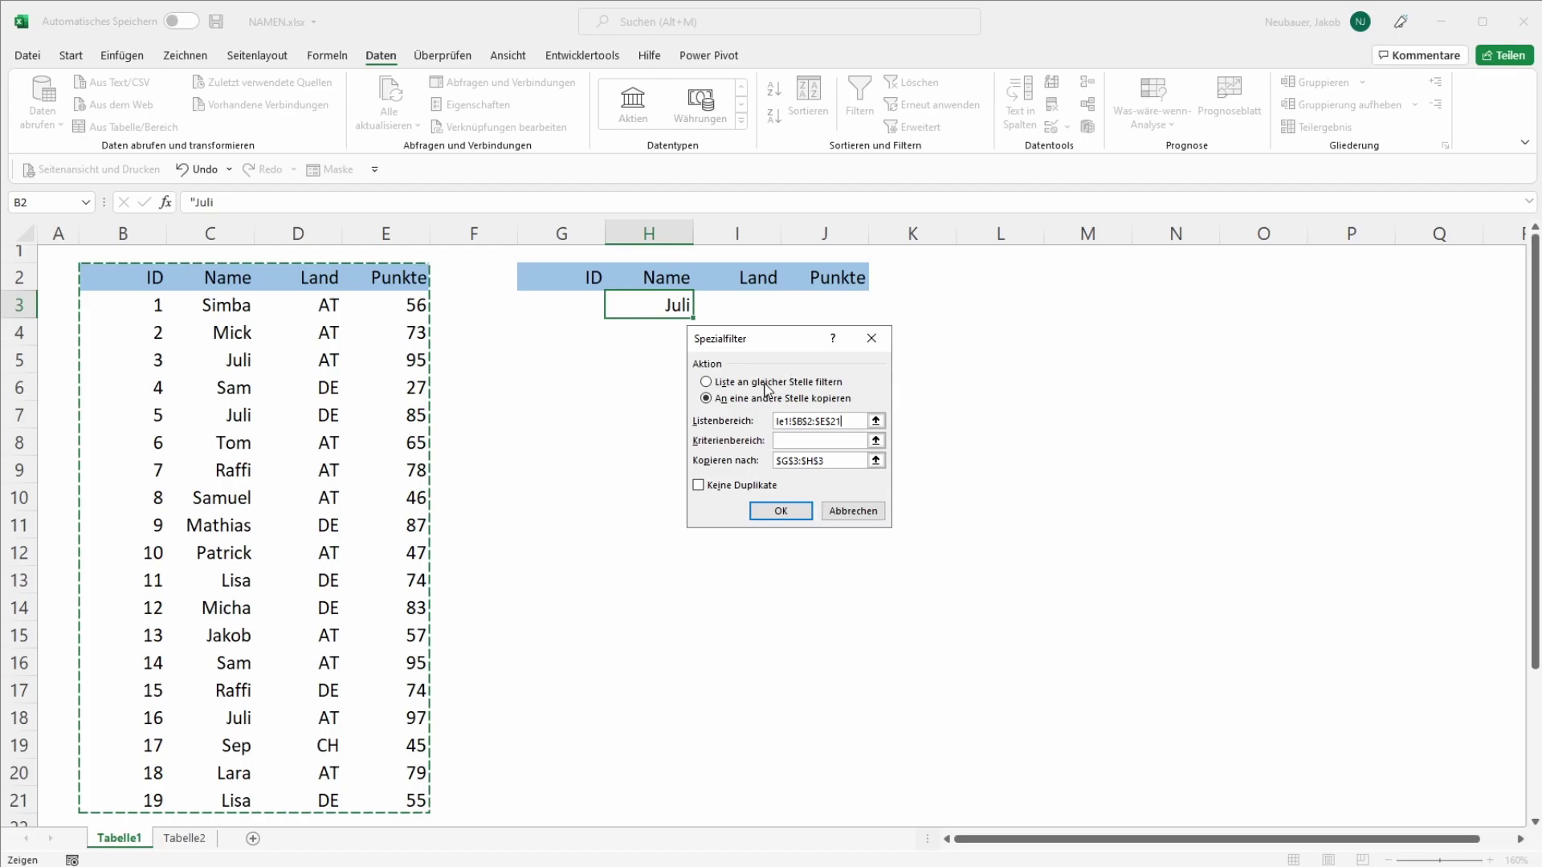
- Set Kopieren nach to G8 and criteria range G2:J3, and tick Keine Duplikate
click(876, 460)
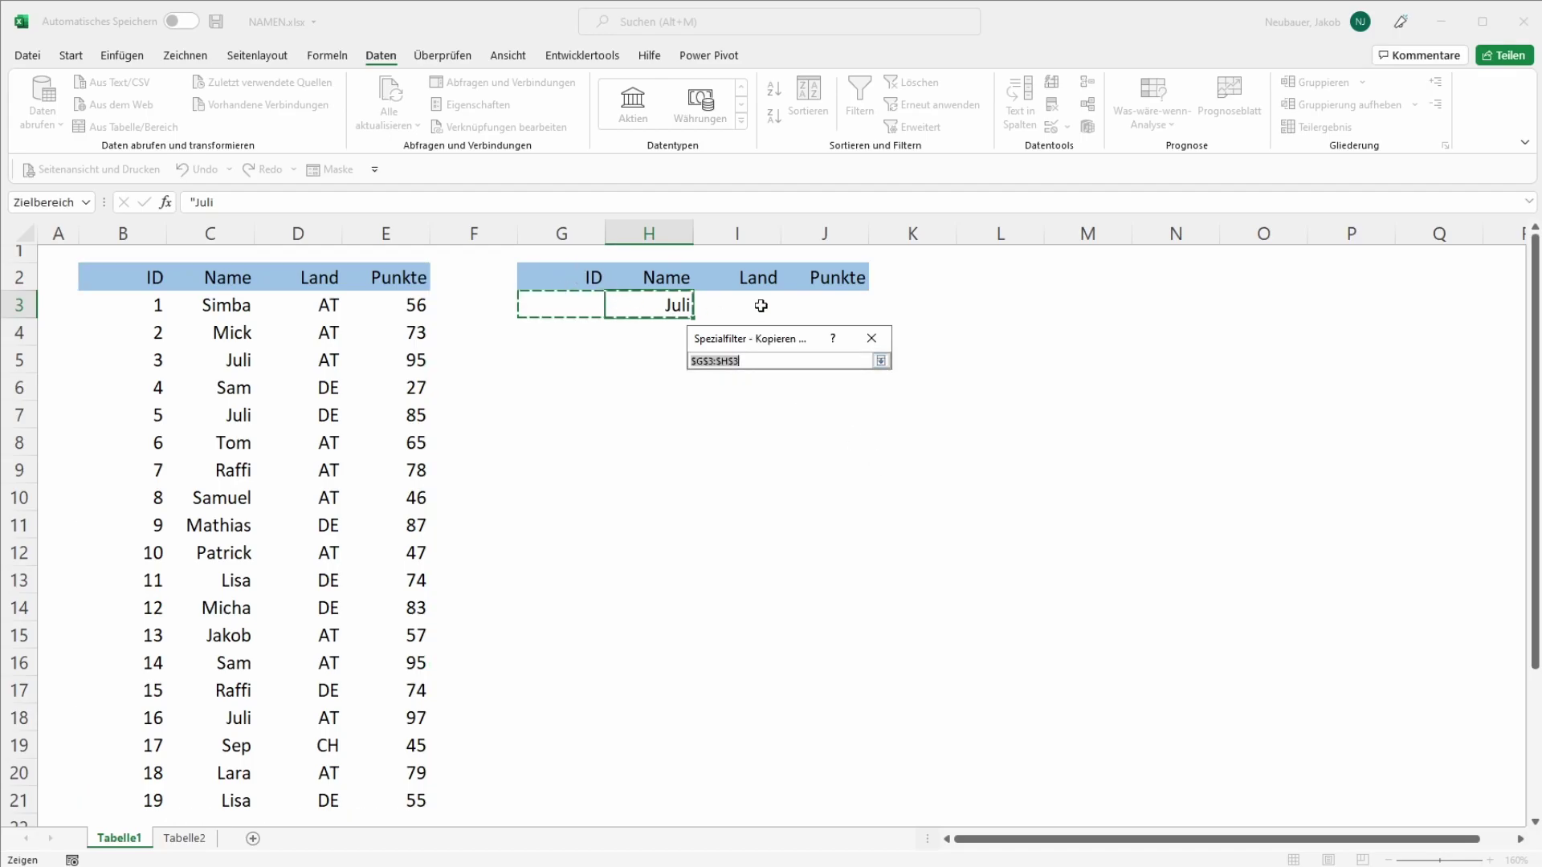
click(544, 431)
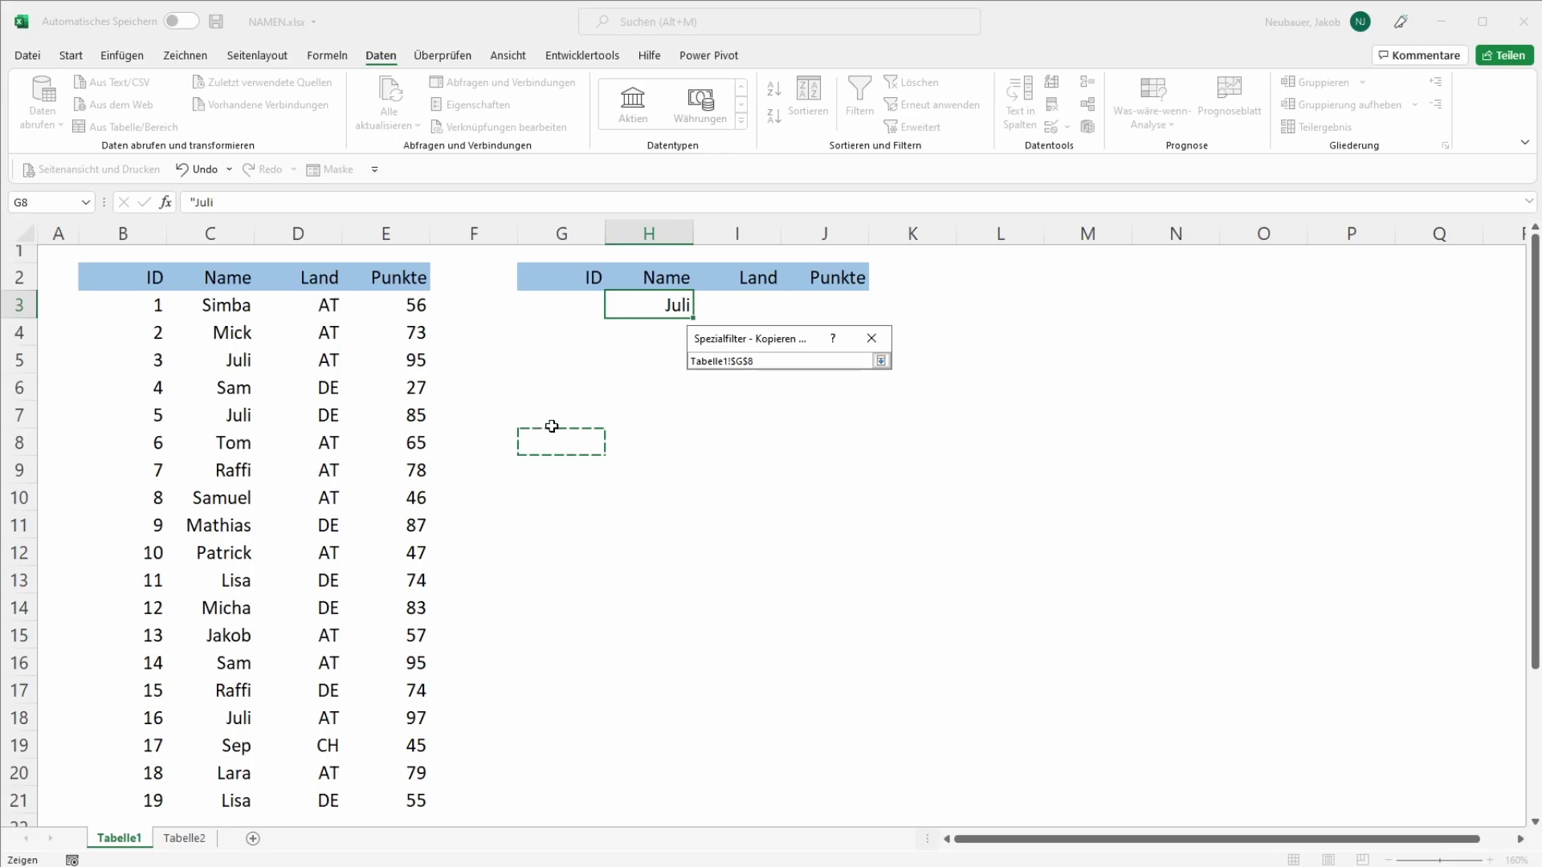
key(Return)
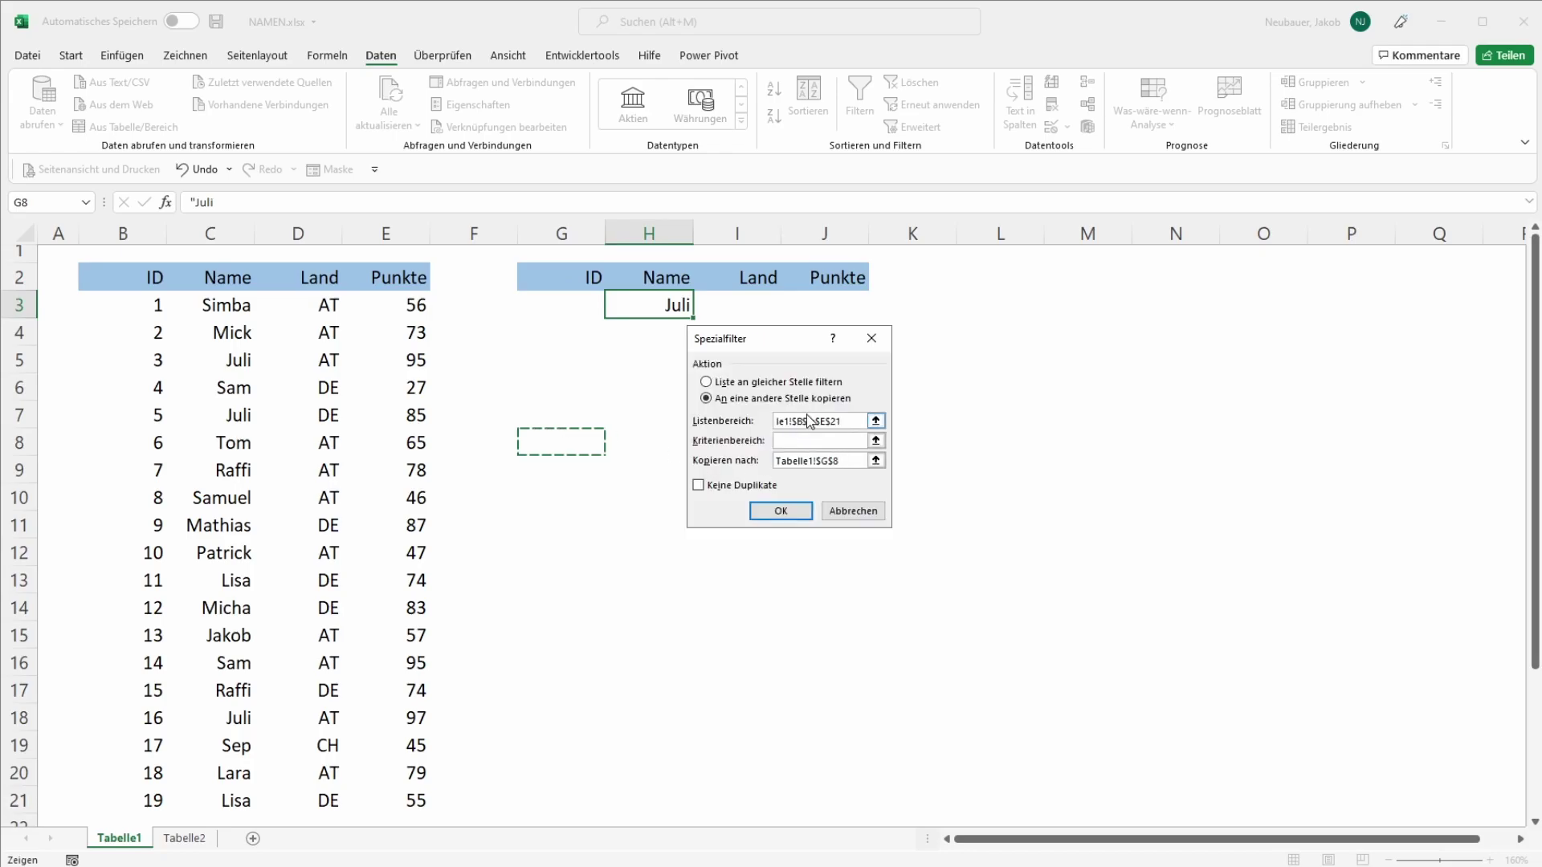
click(876, 441)
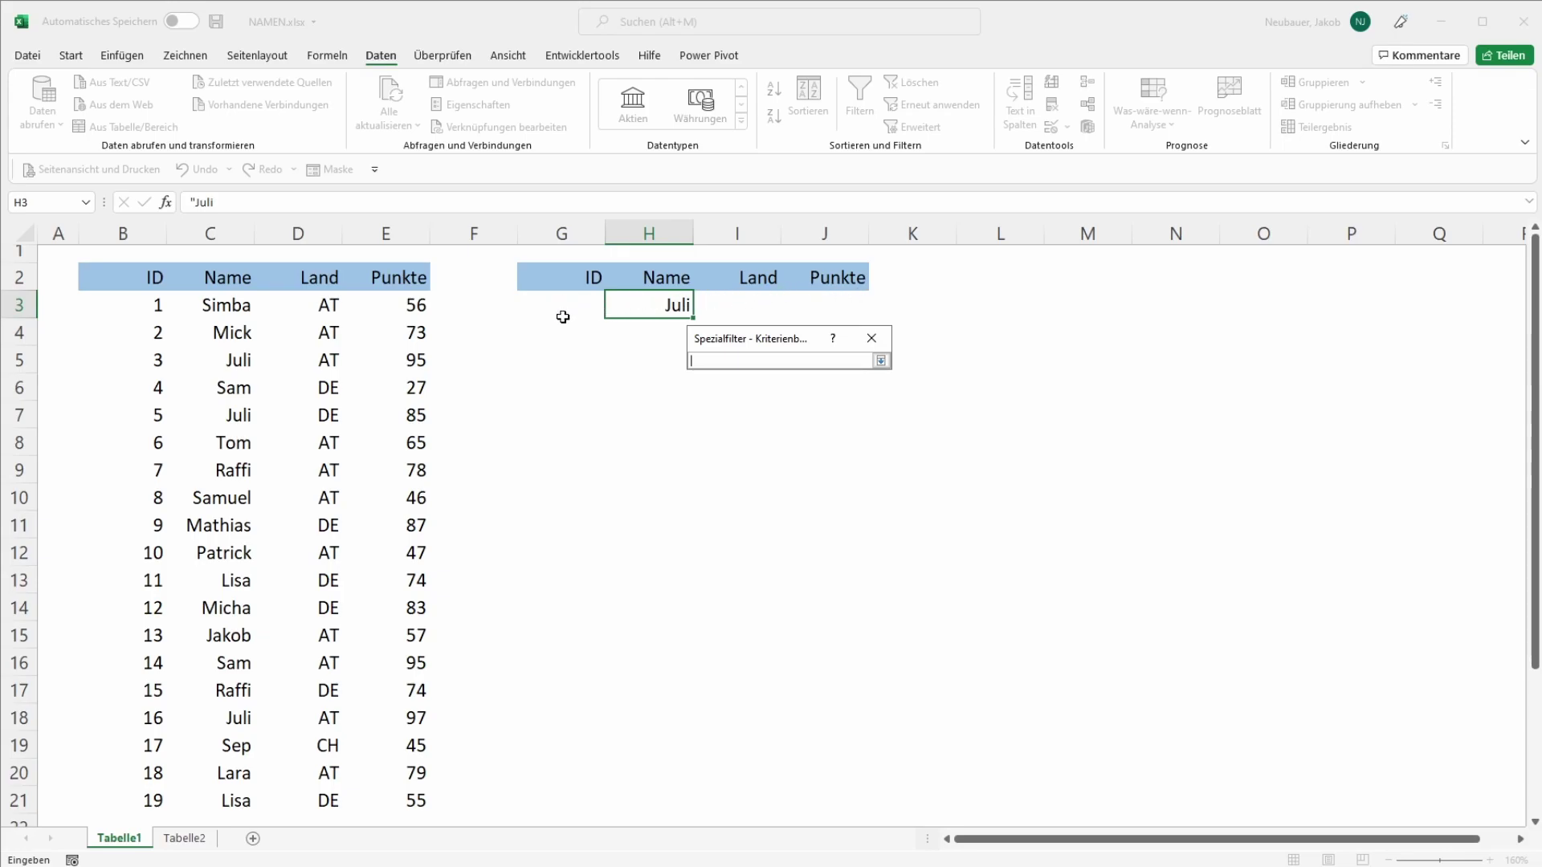
drag(558, 281, 822, 299)
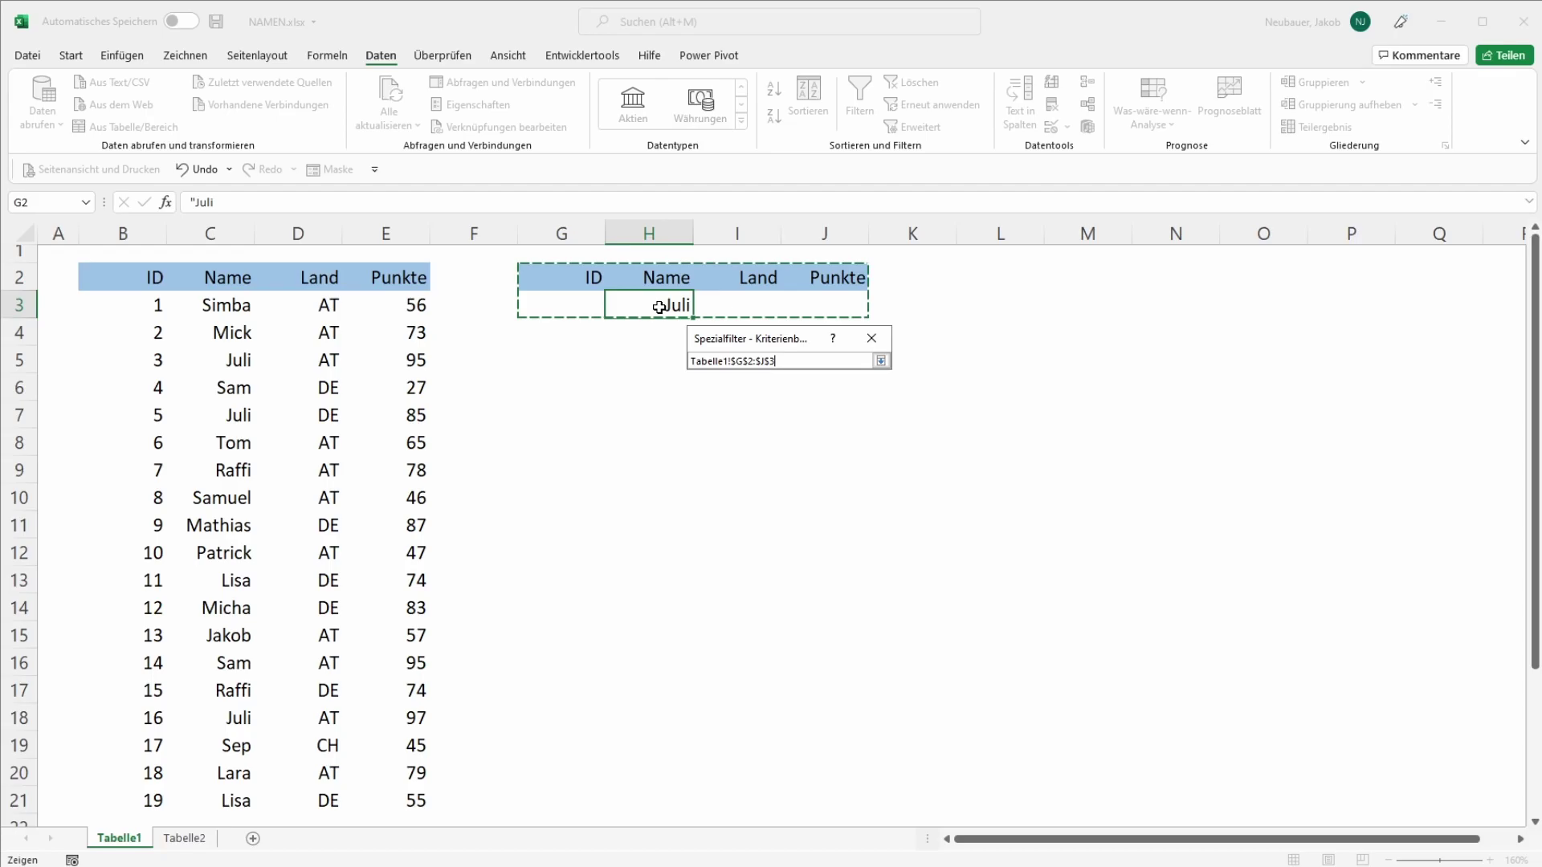
key(Return)
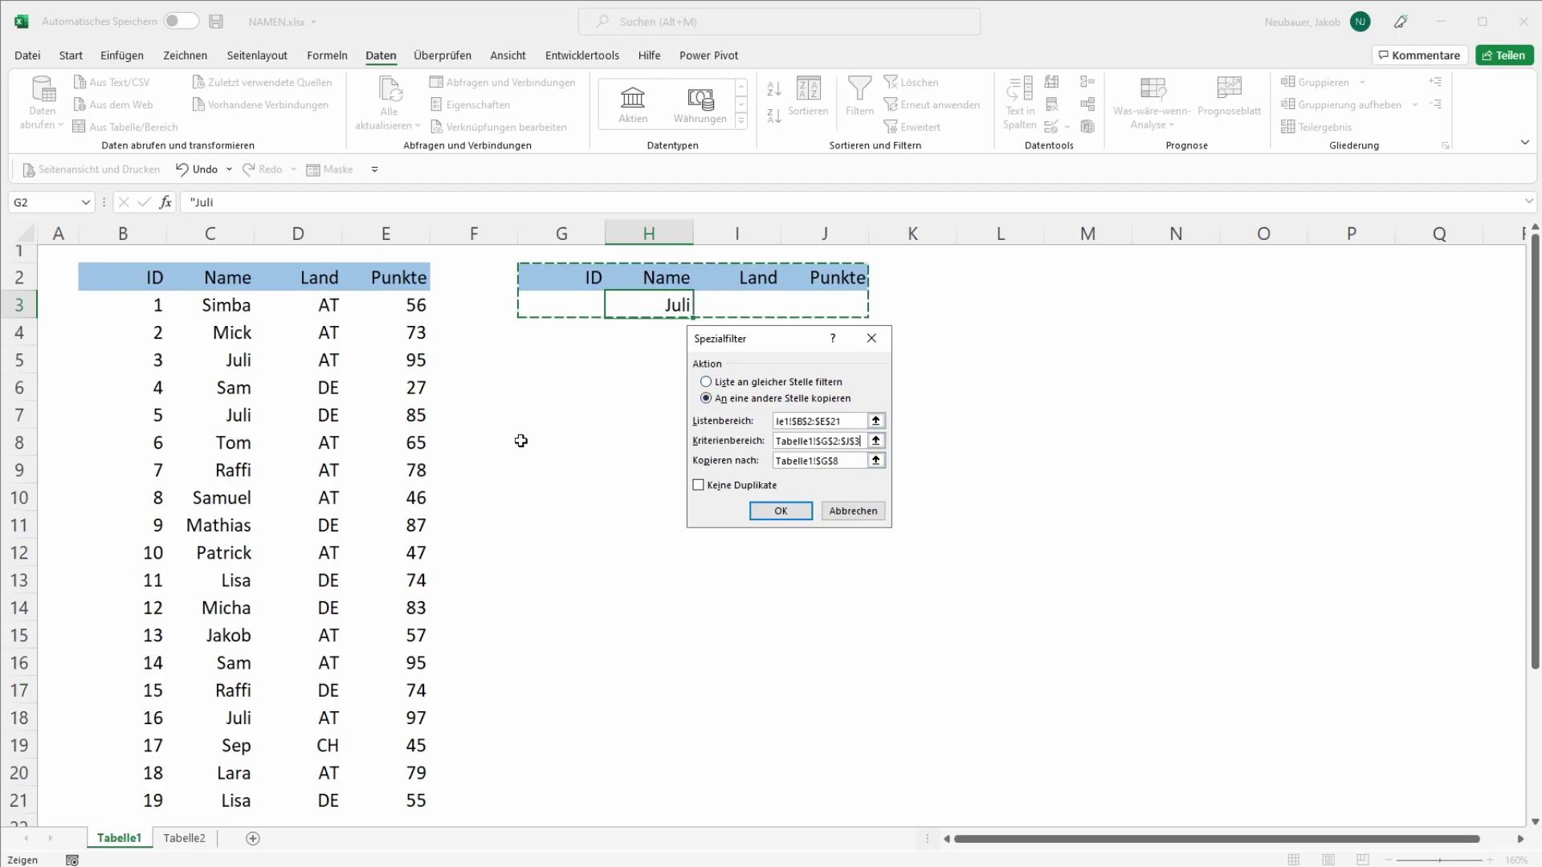
click(740, 486)
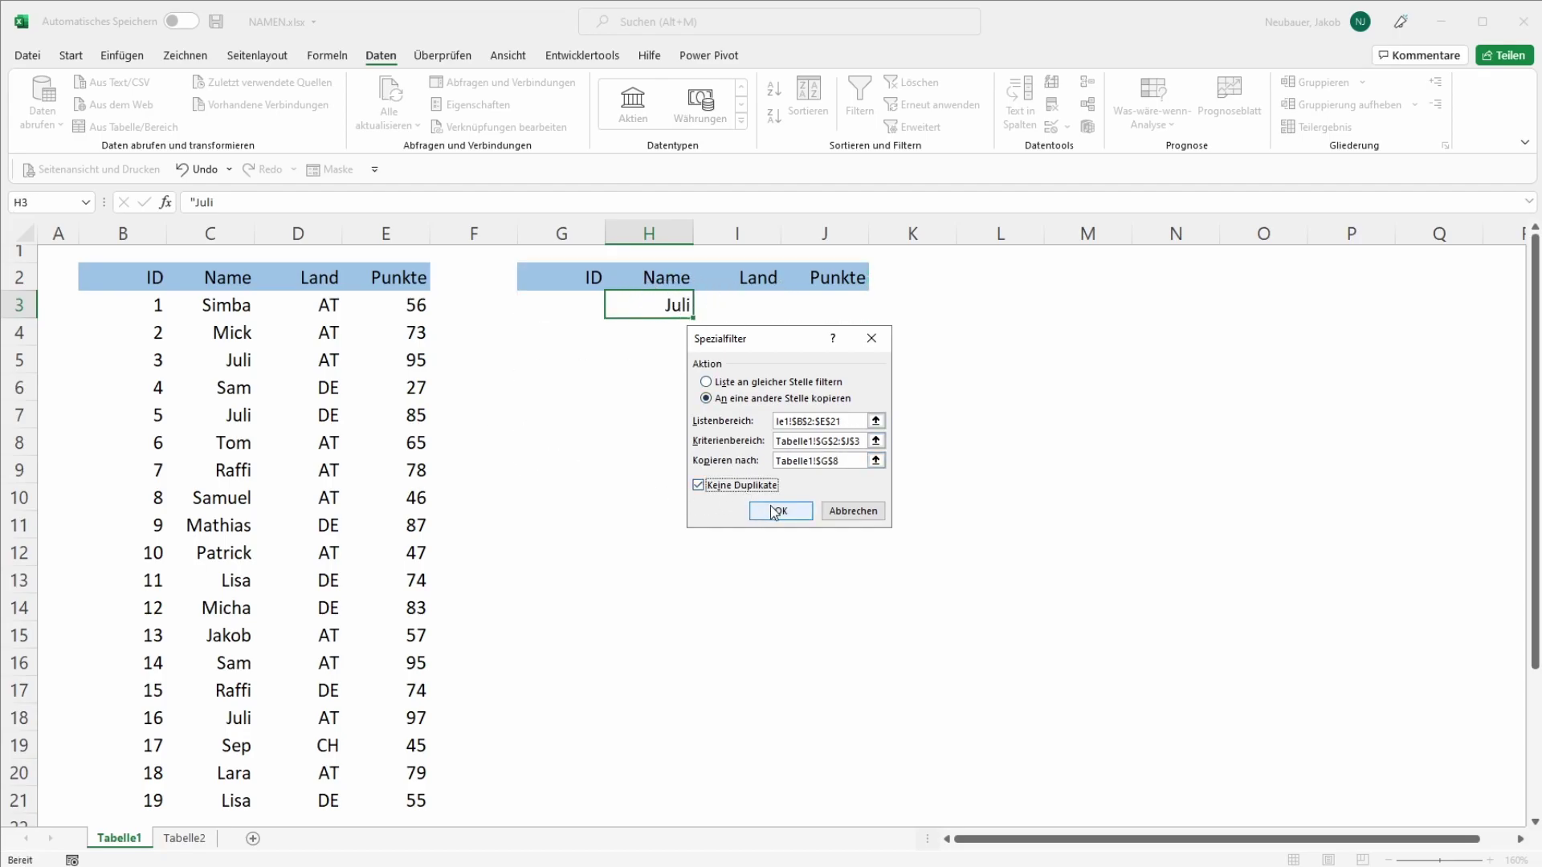
- Run the filter and check the copied Juli rows with IDs 3, 5 and 16
click(778, 514)
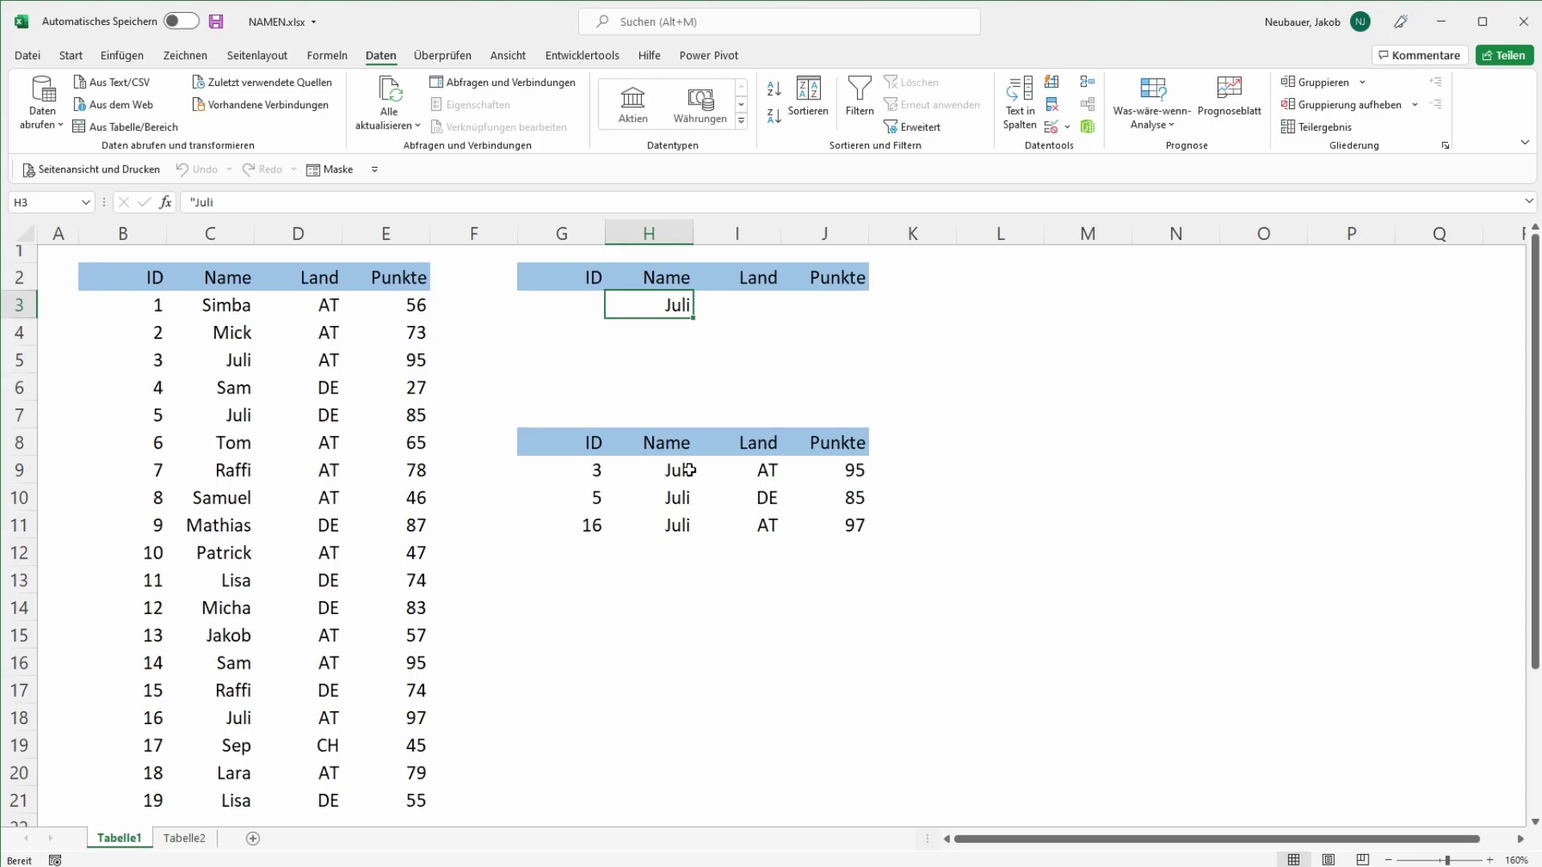
drag(585, 470, 823, 470)
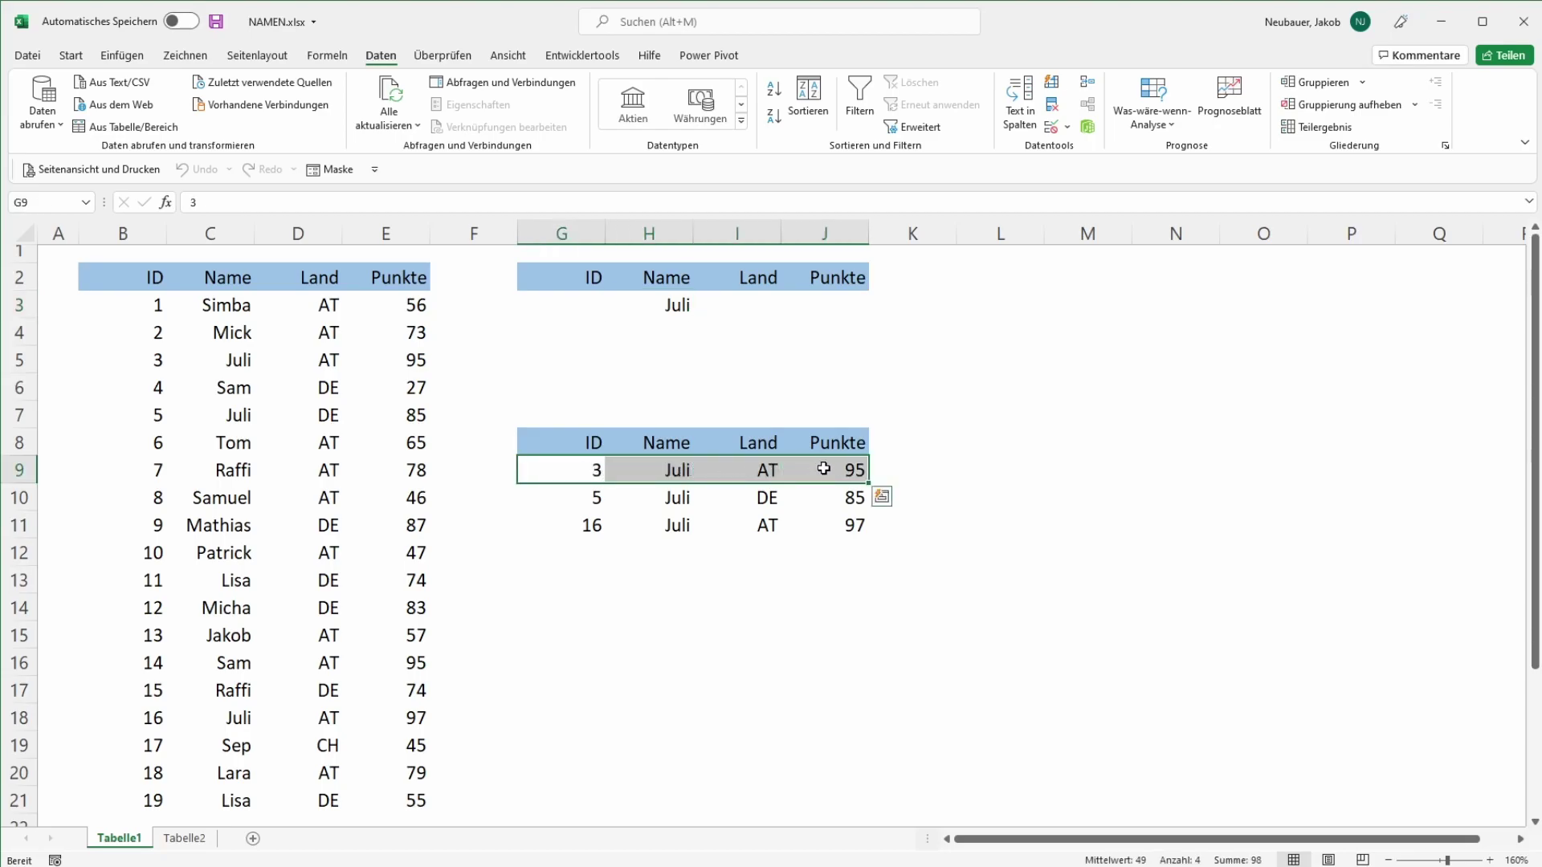
drag(587, 498, 803, 499)
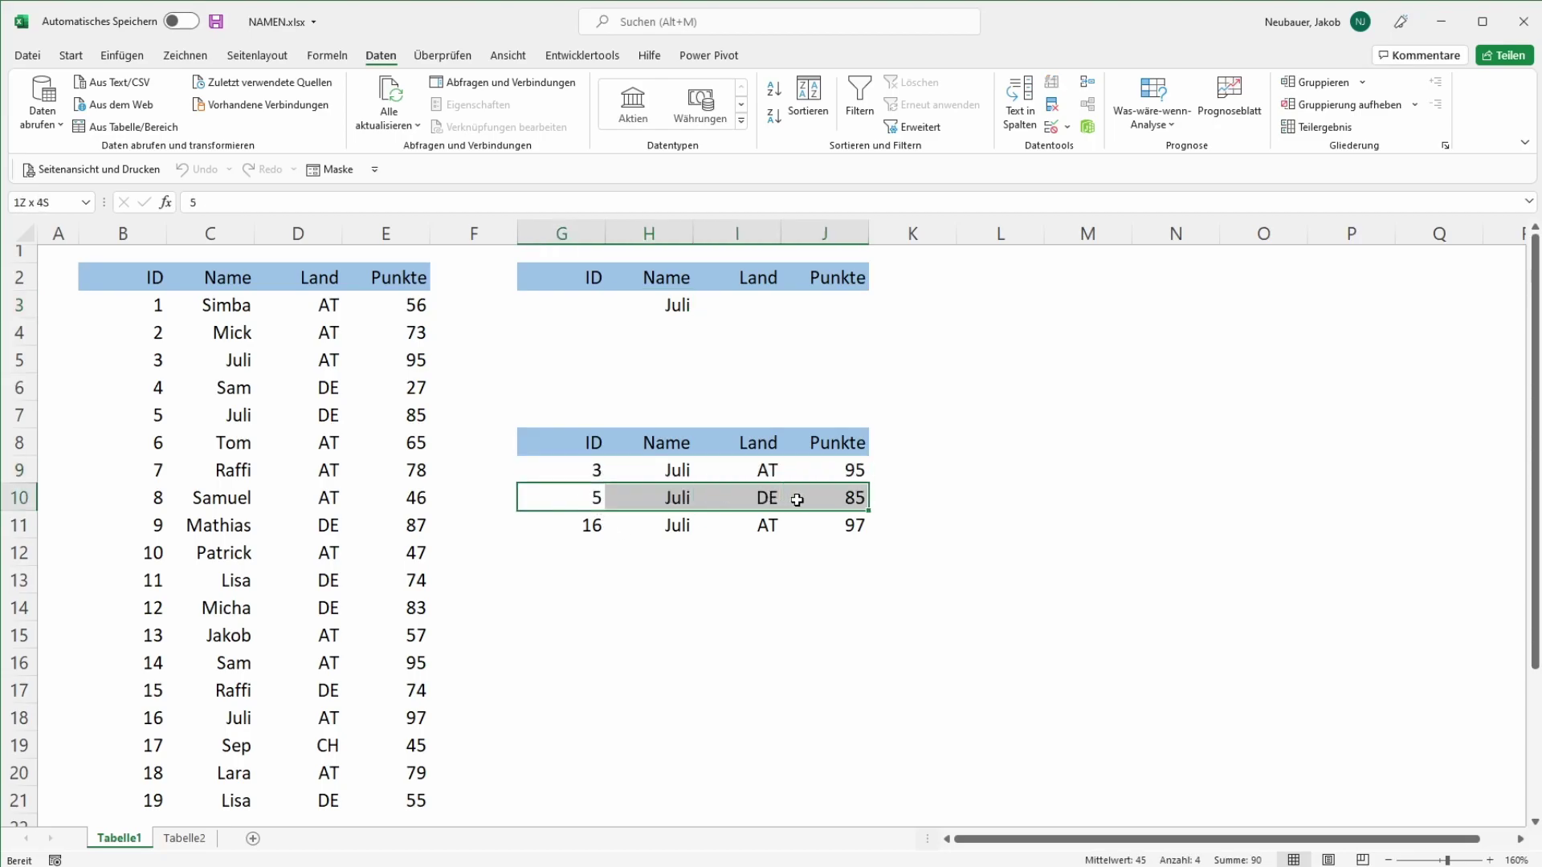
drag(589, 526, 816, 531)
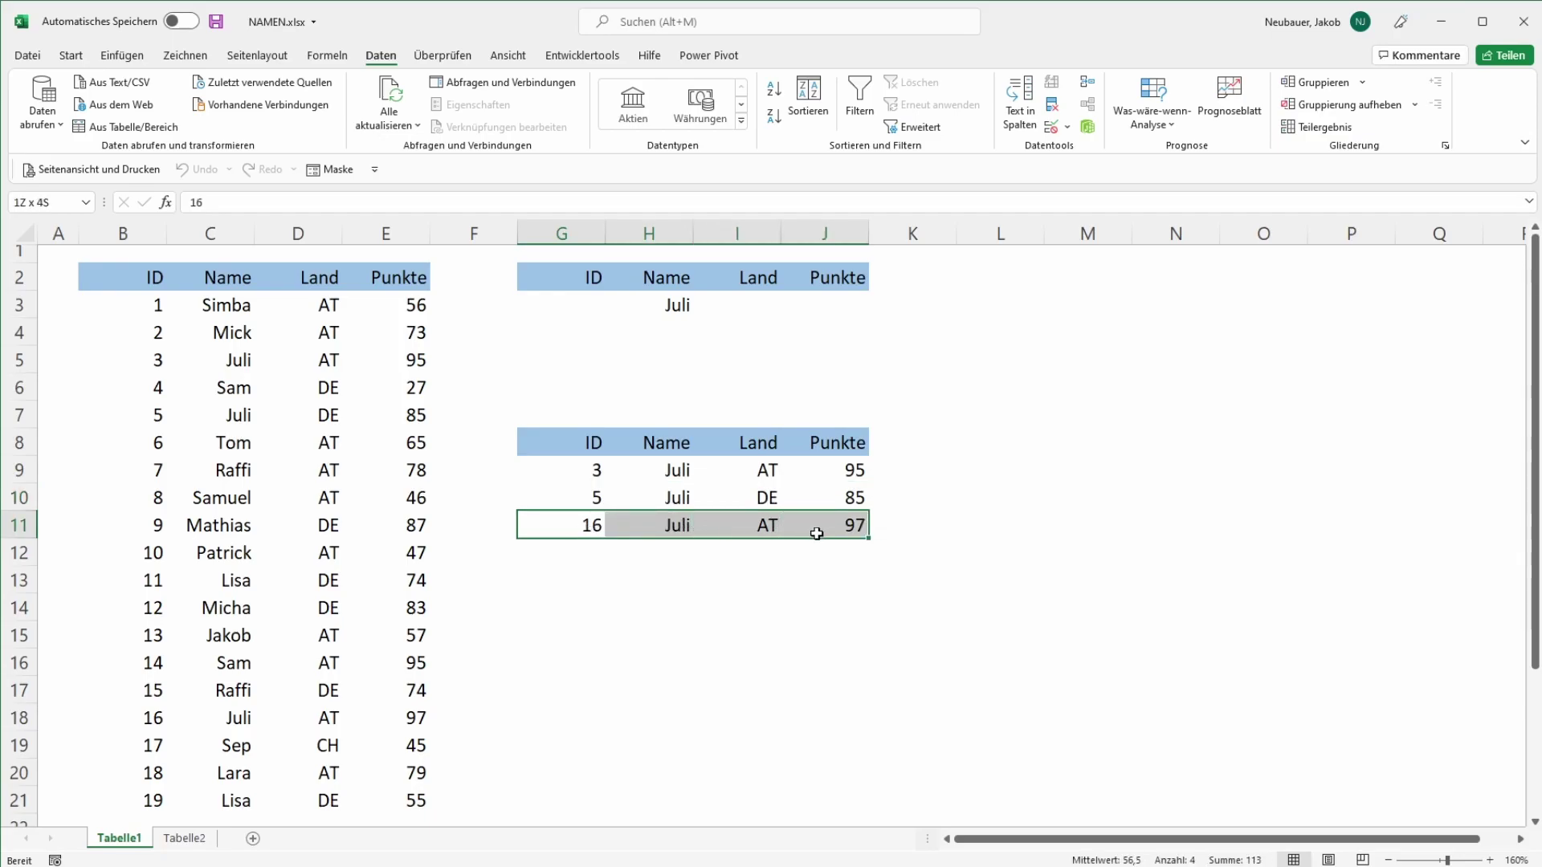
click(769, 610)
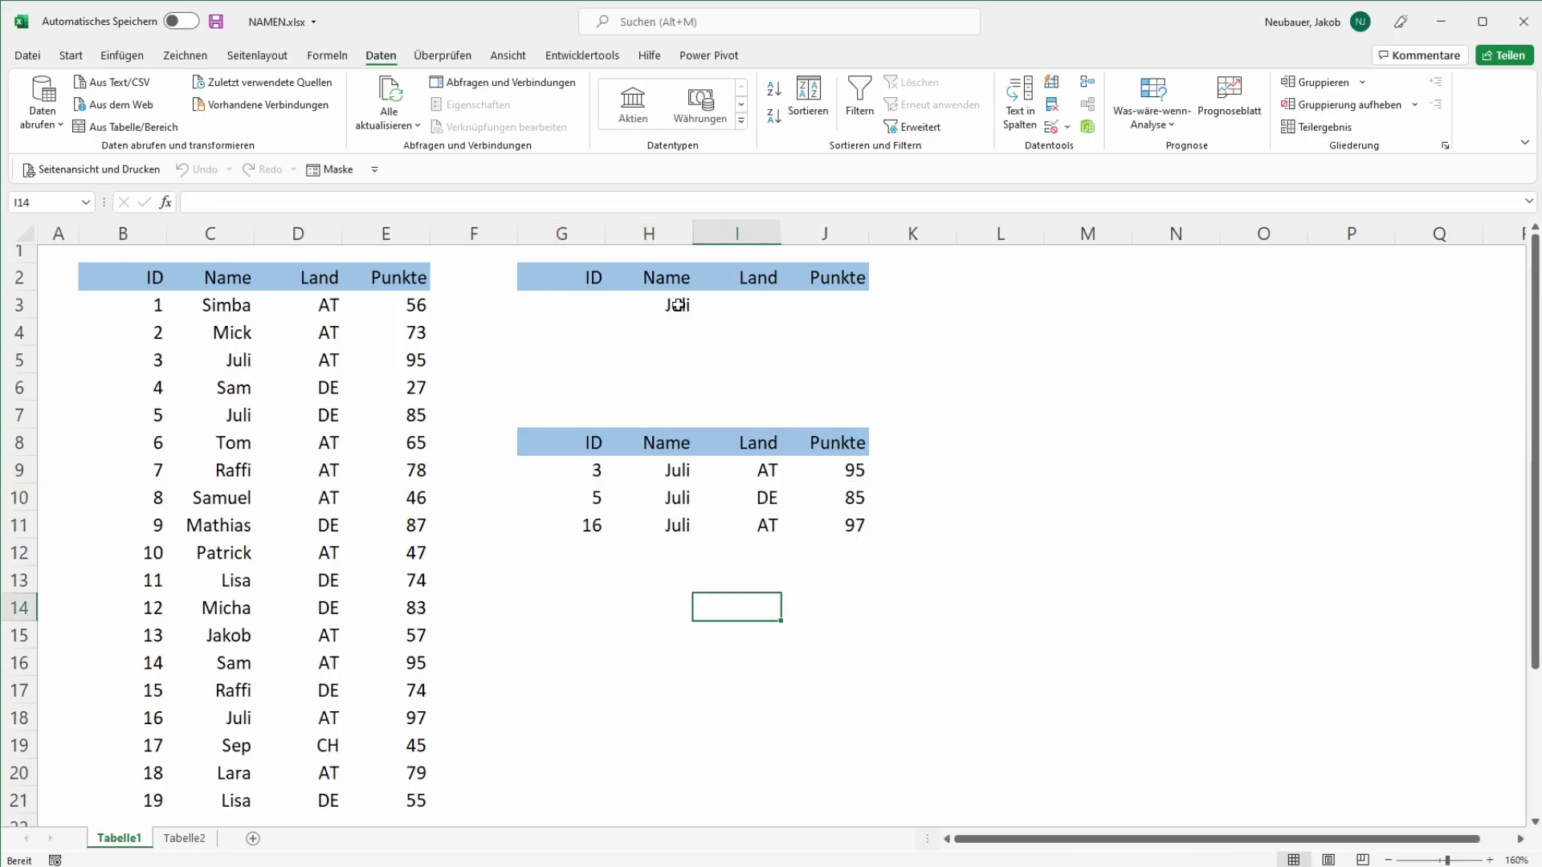
- Select the criteria header row and the Juli criterion in H3
mouse_move(578, 279)
mouse_down()
mouse_move(756, 271)
mouse_move(682, 276)
mouse_up()
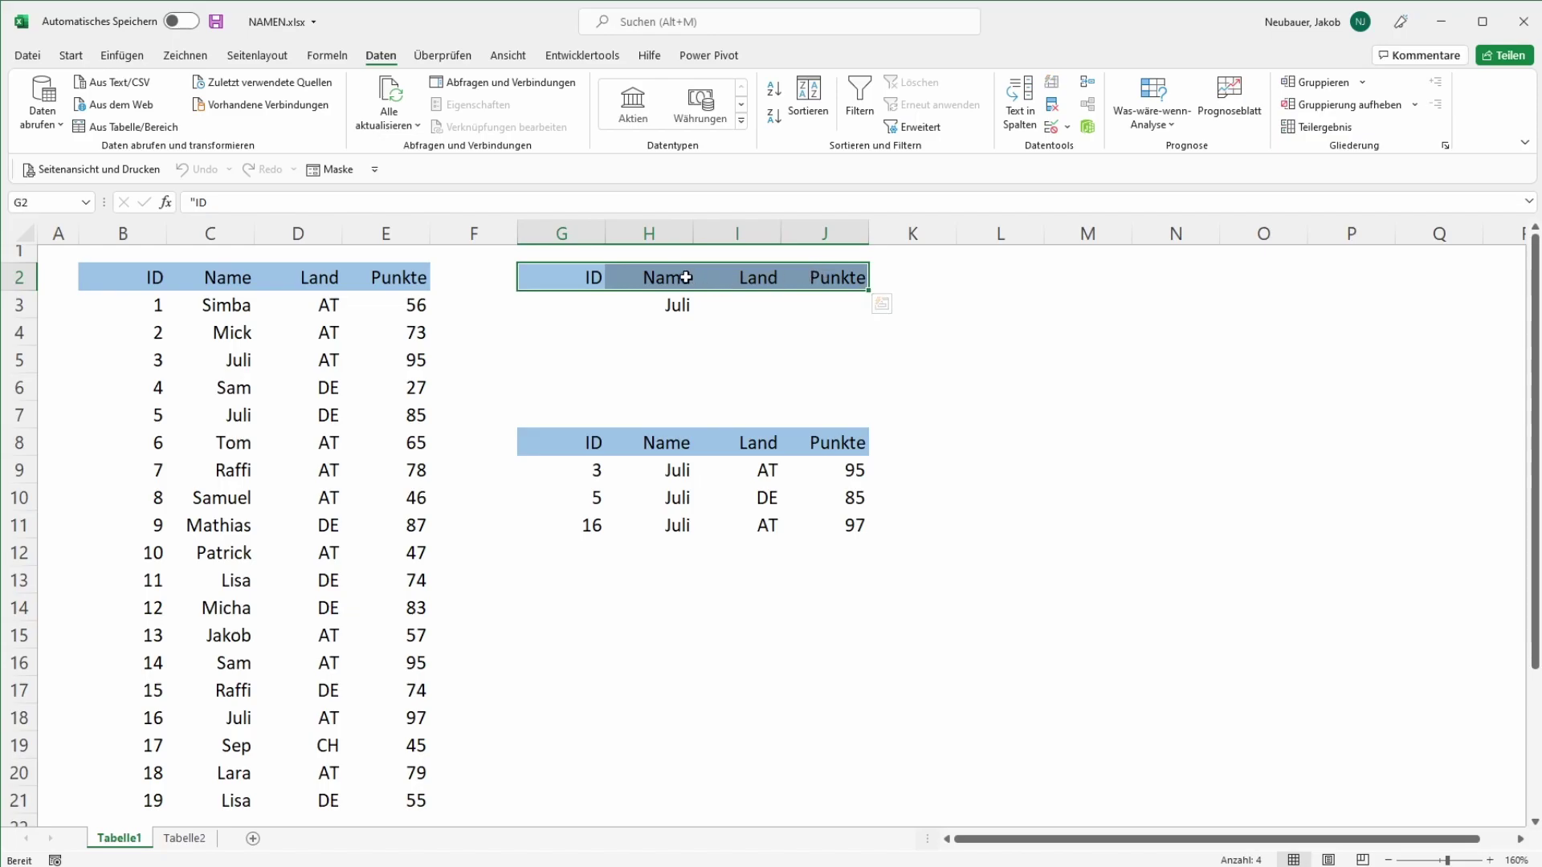
click(681, 277)
click(681, 302)
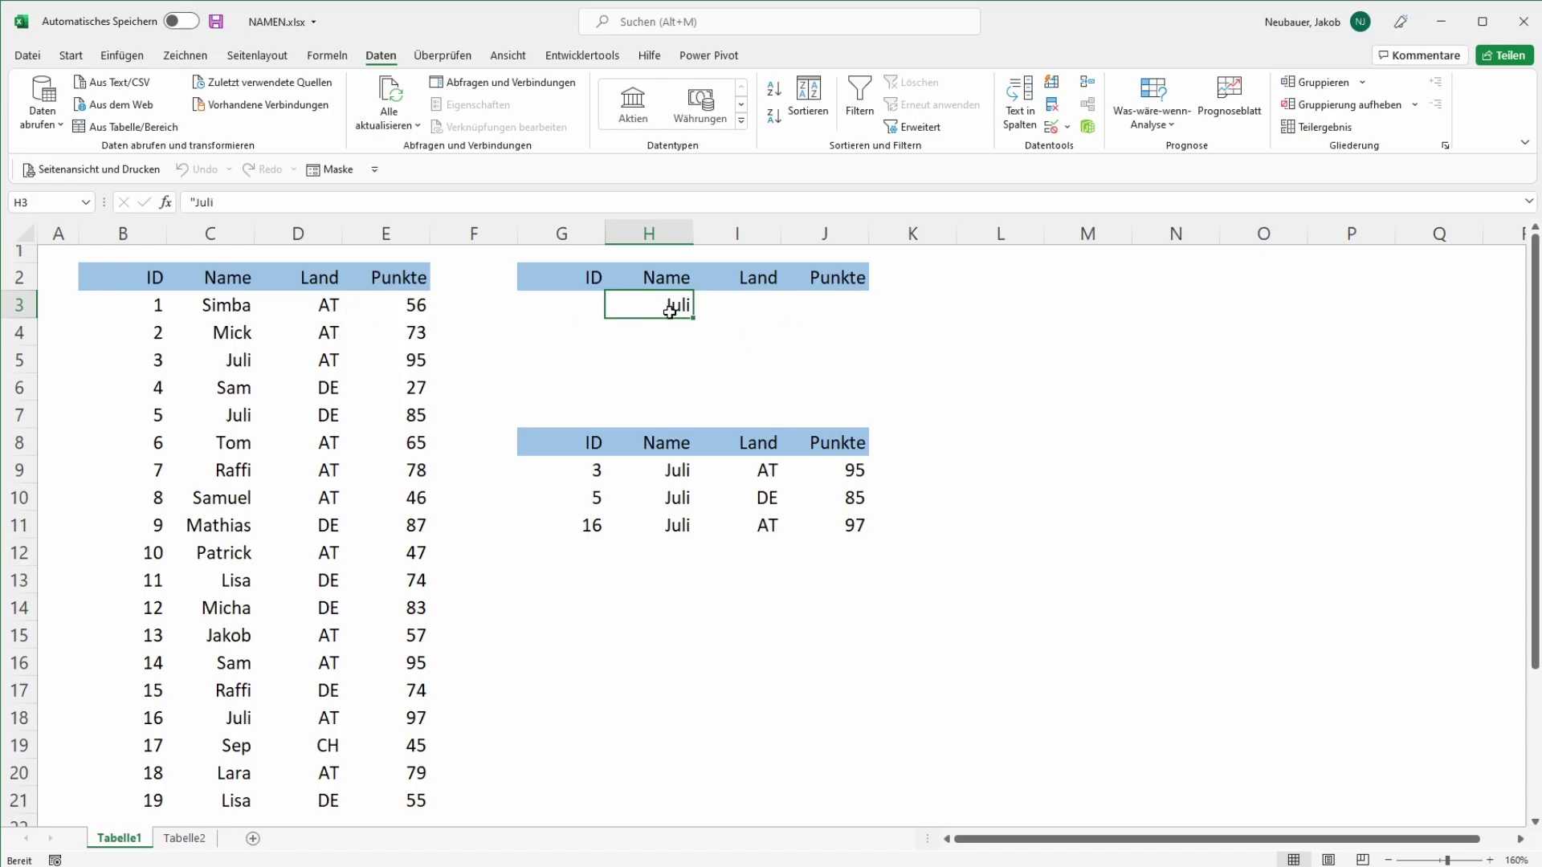
- Add Raffi as a second Name criterion in H4
click(652, 332)
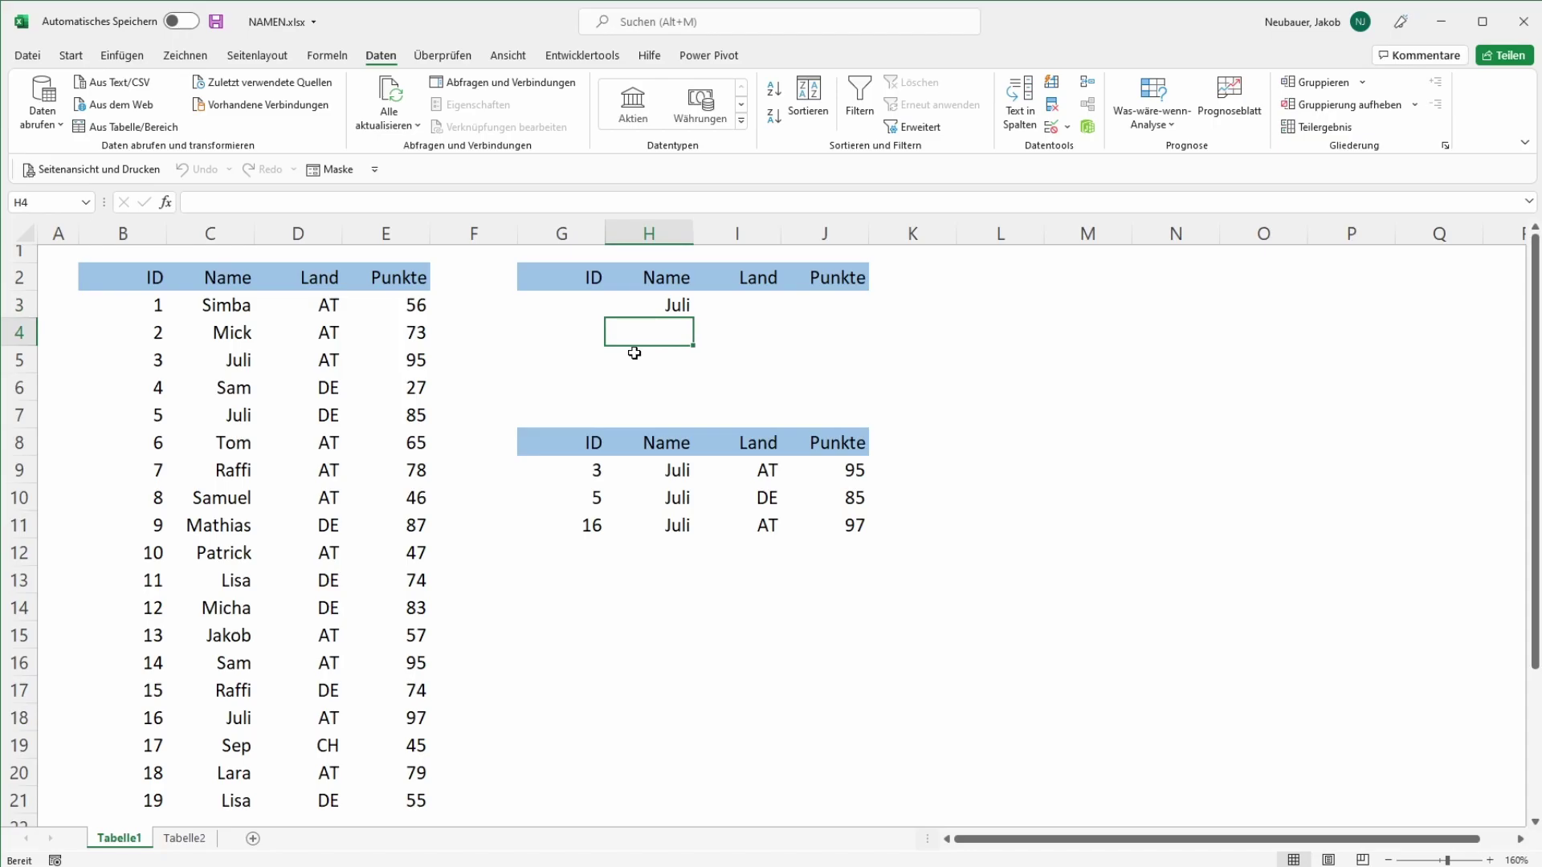
text(Raffi)
key(Return)
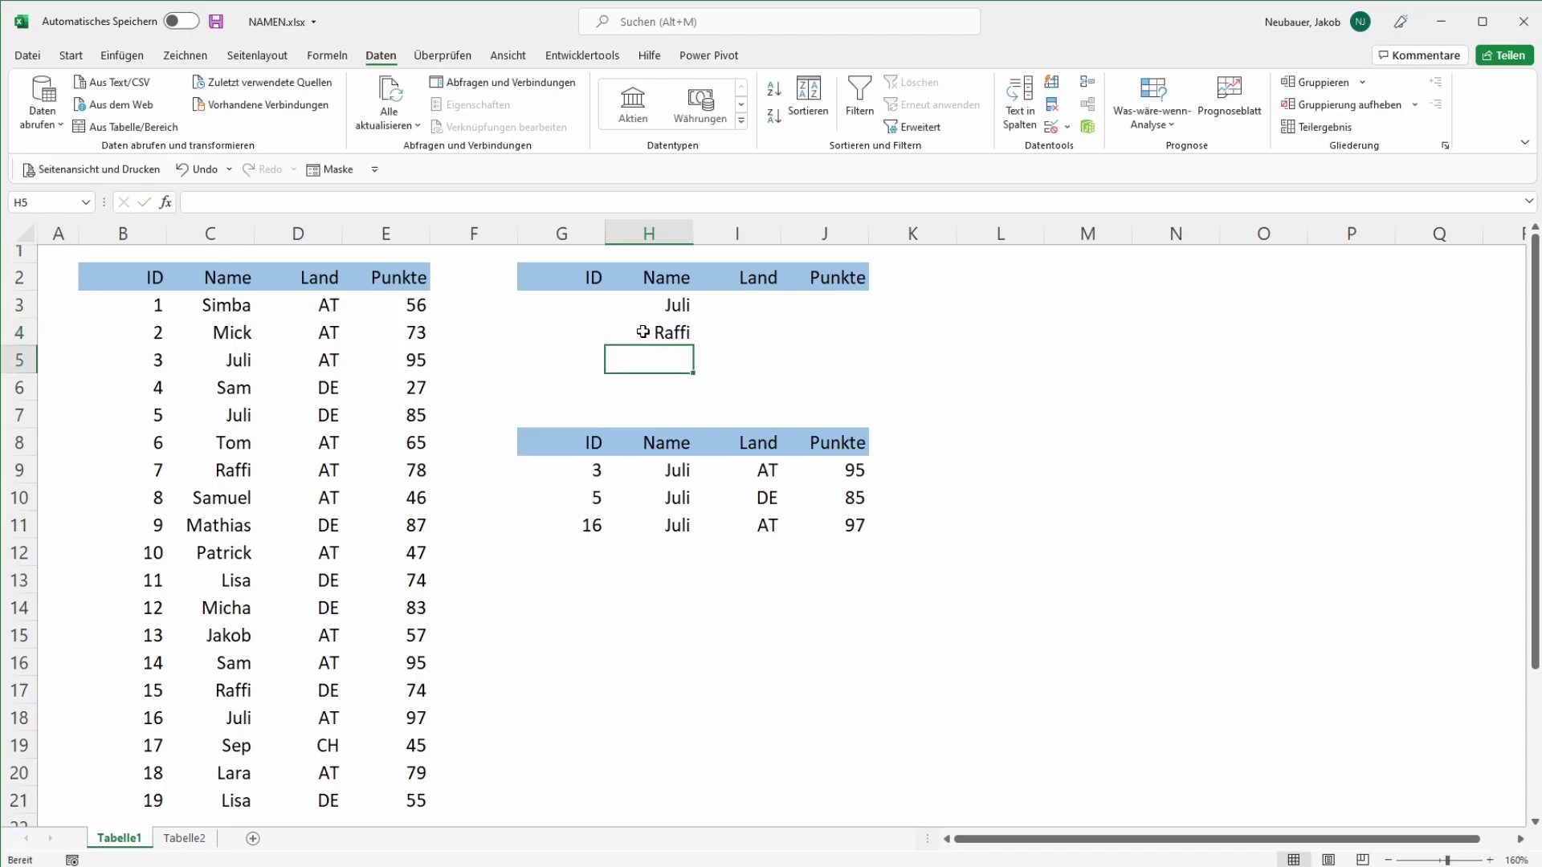
- Rerun Spezialfilter with criteria range G2:J4, unique records only, copying elsewhere
click(912, 127)
drag(784, 340, 895, 330)
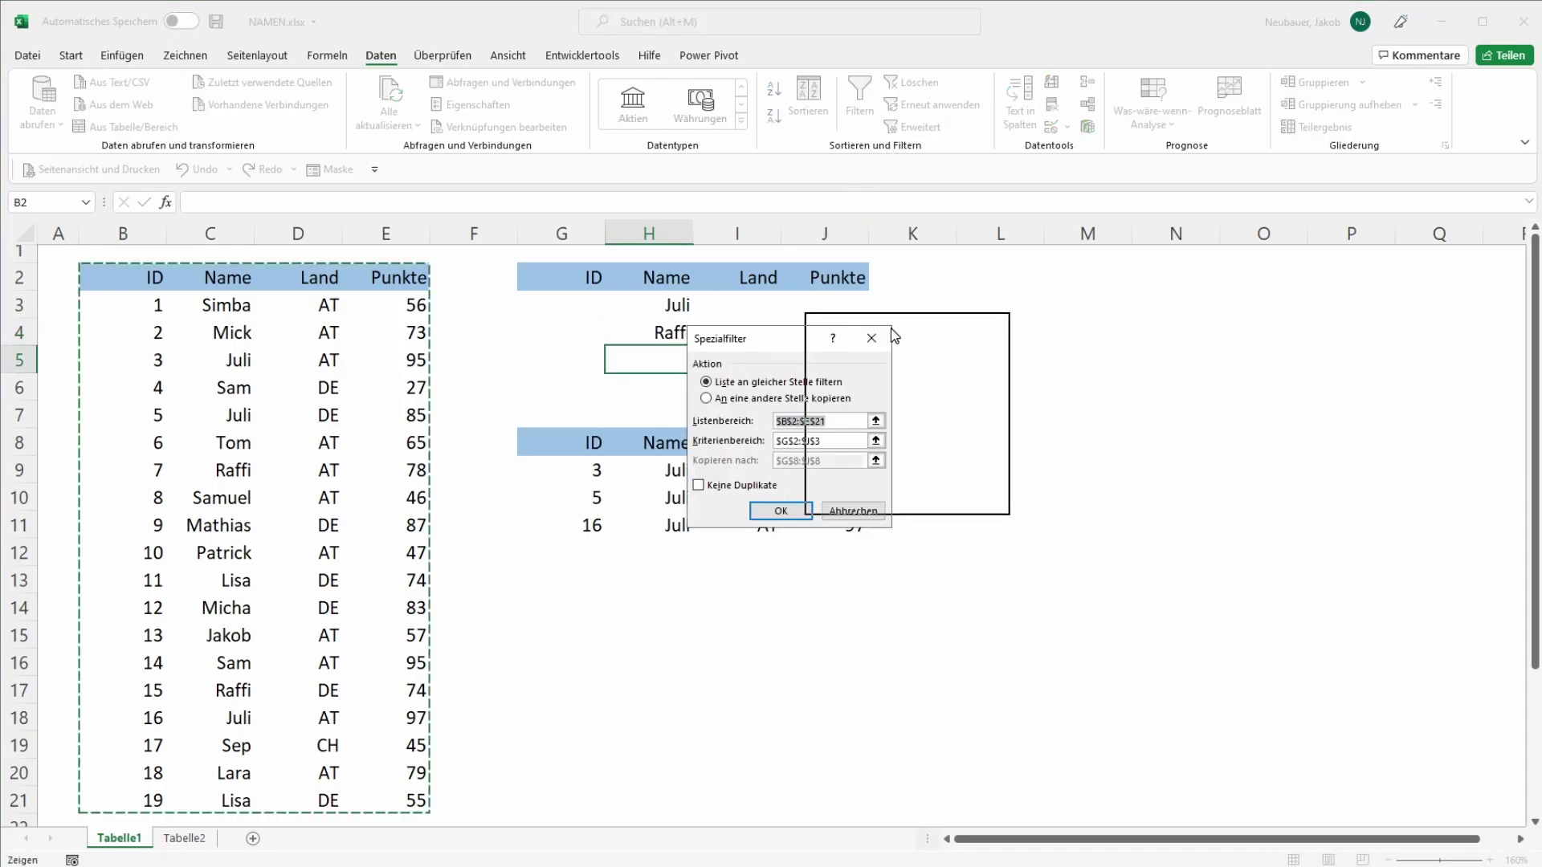
click(879, 388)
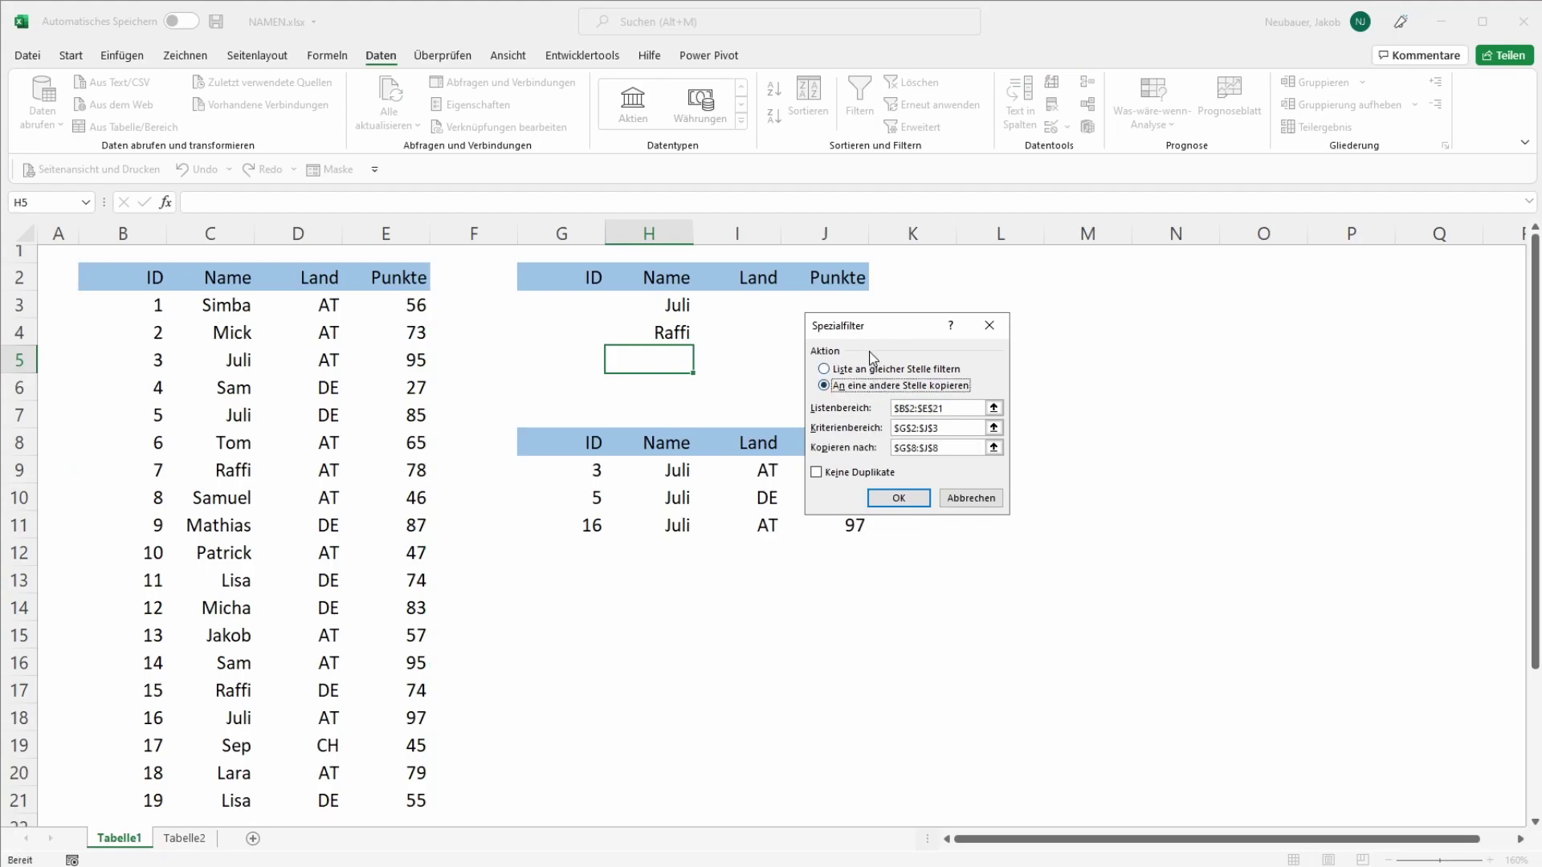
drag(902, 333, 932, 330)
click(1025, 424)
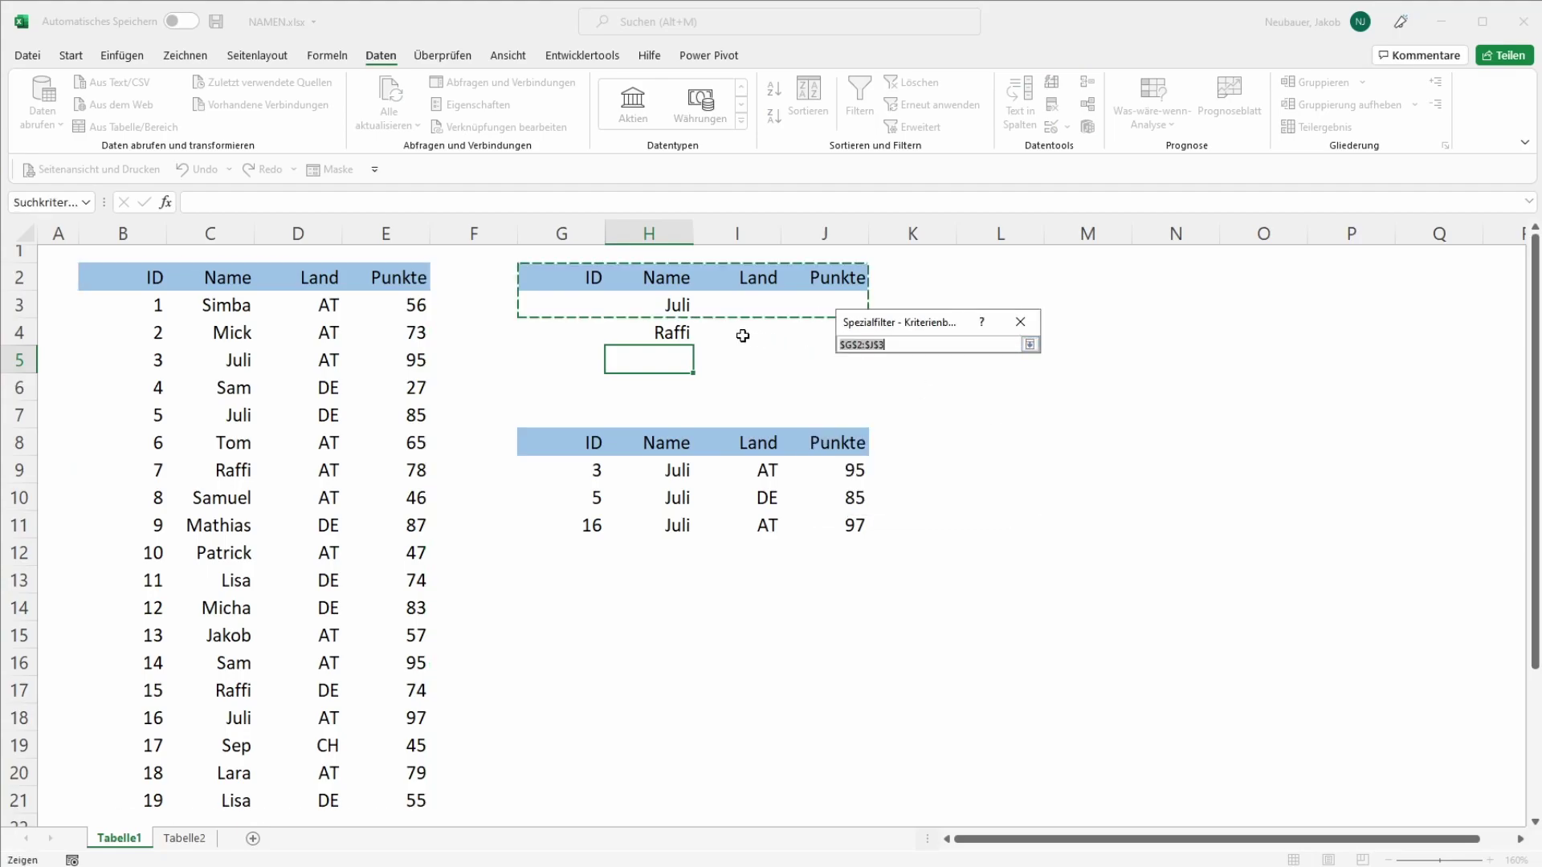
drag(538, 279, 816, 331)
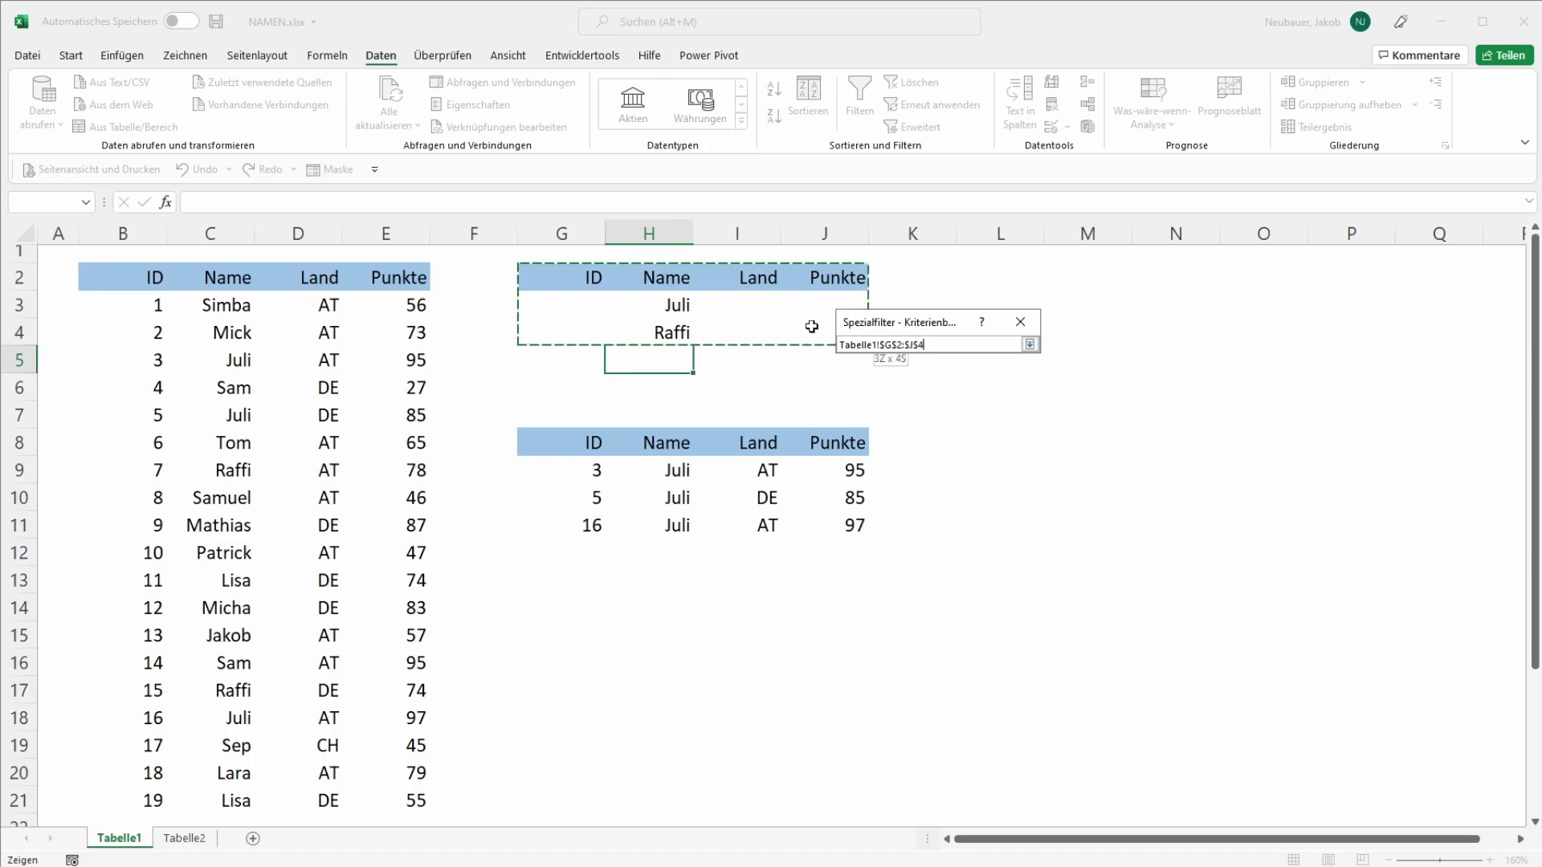
key(Return)
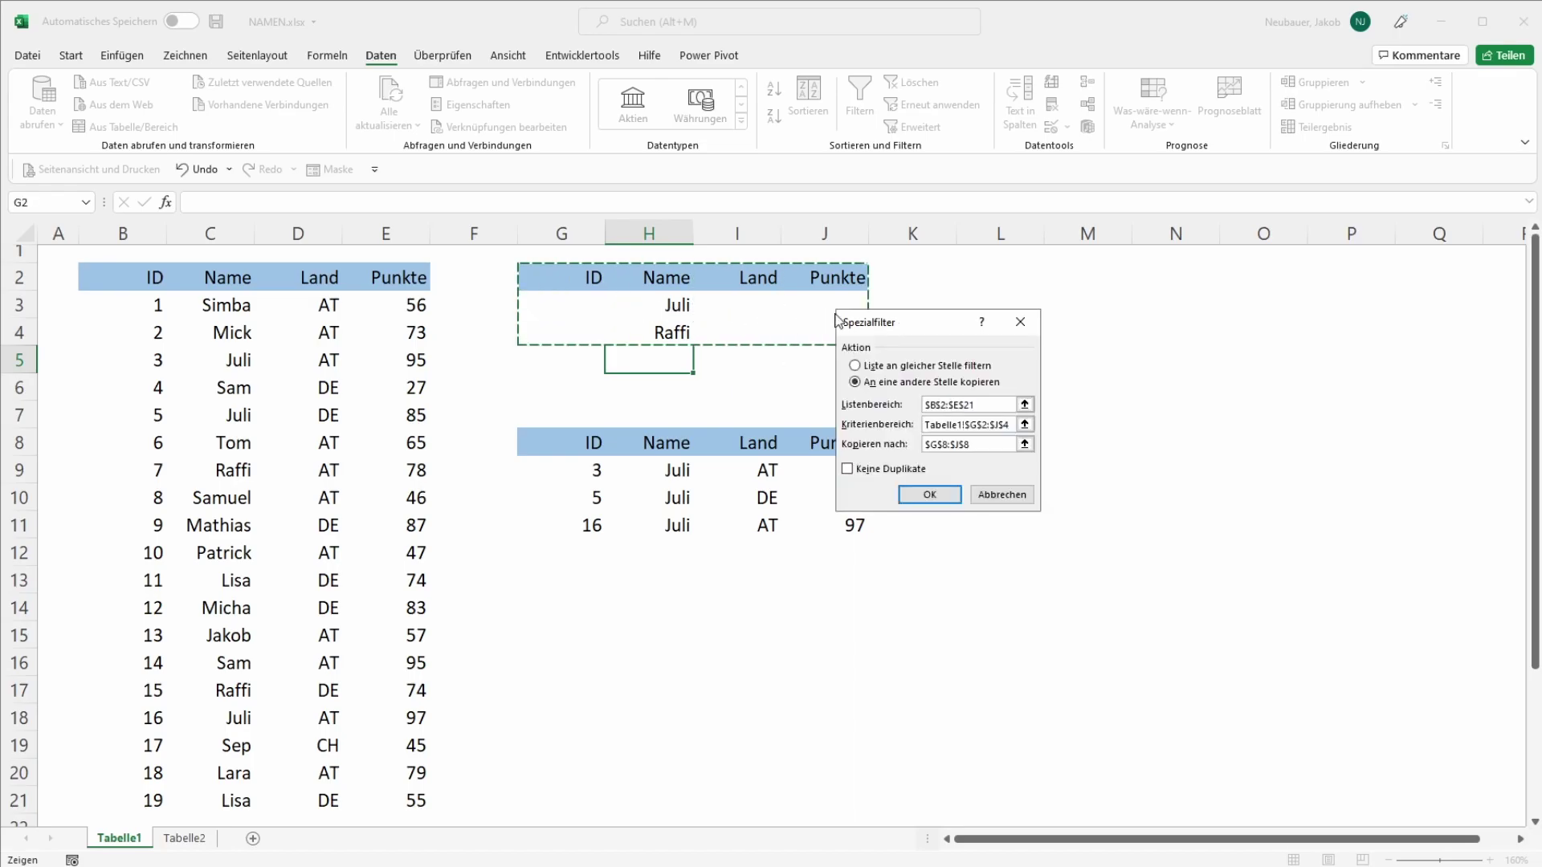
click(903, 474)
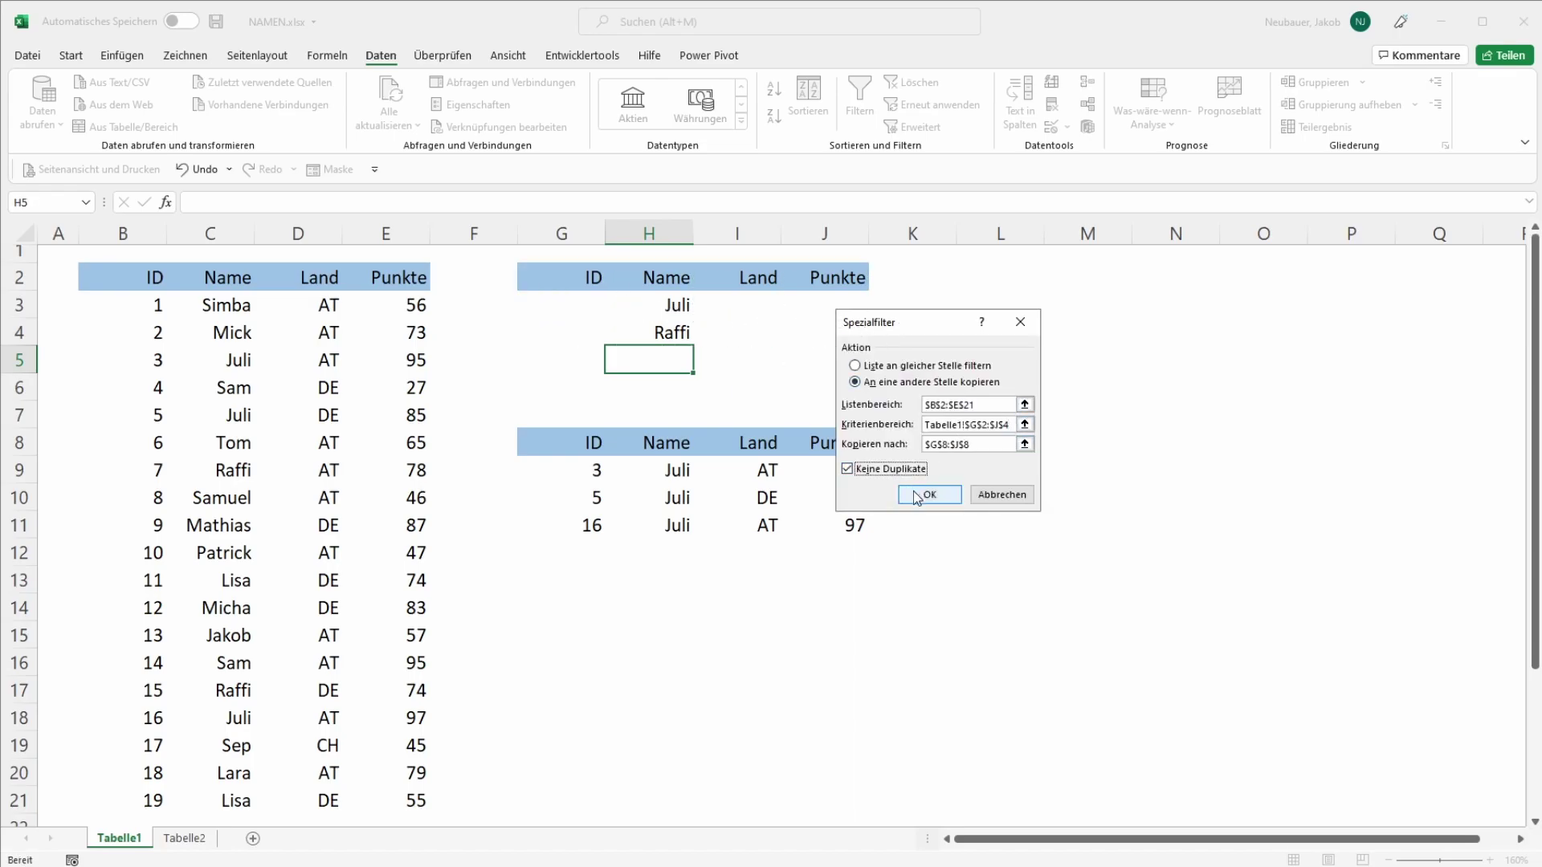
click(916, 498)
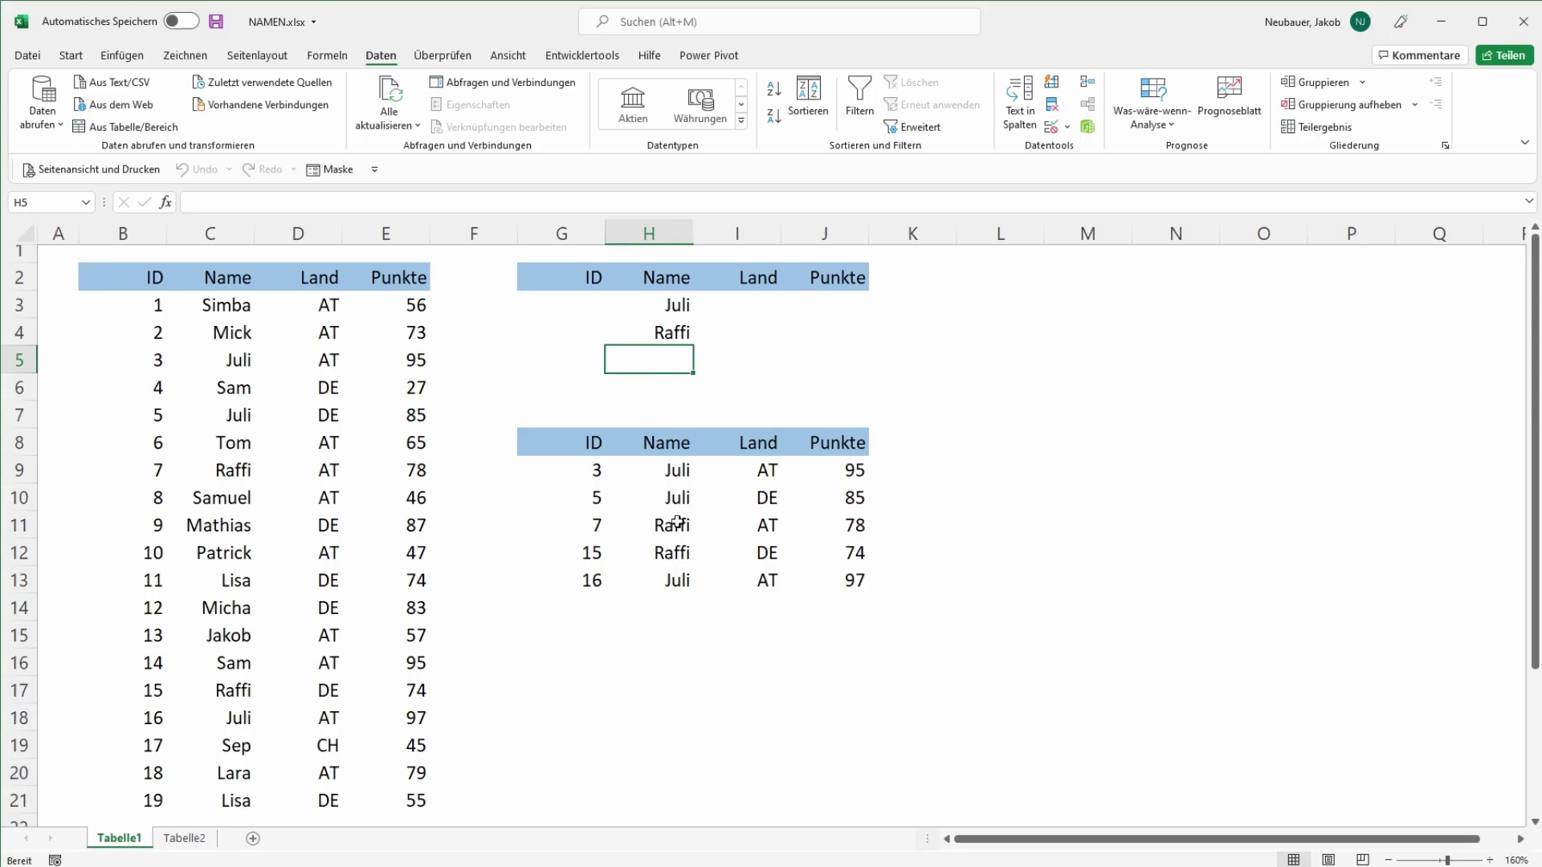
drag(586, 522, 832, 550)
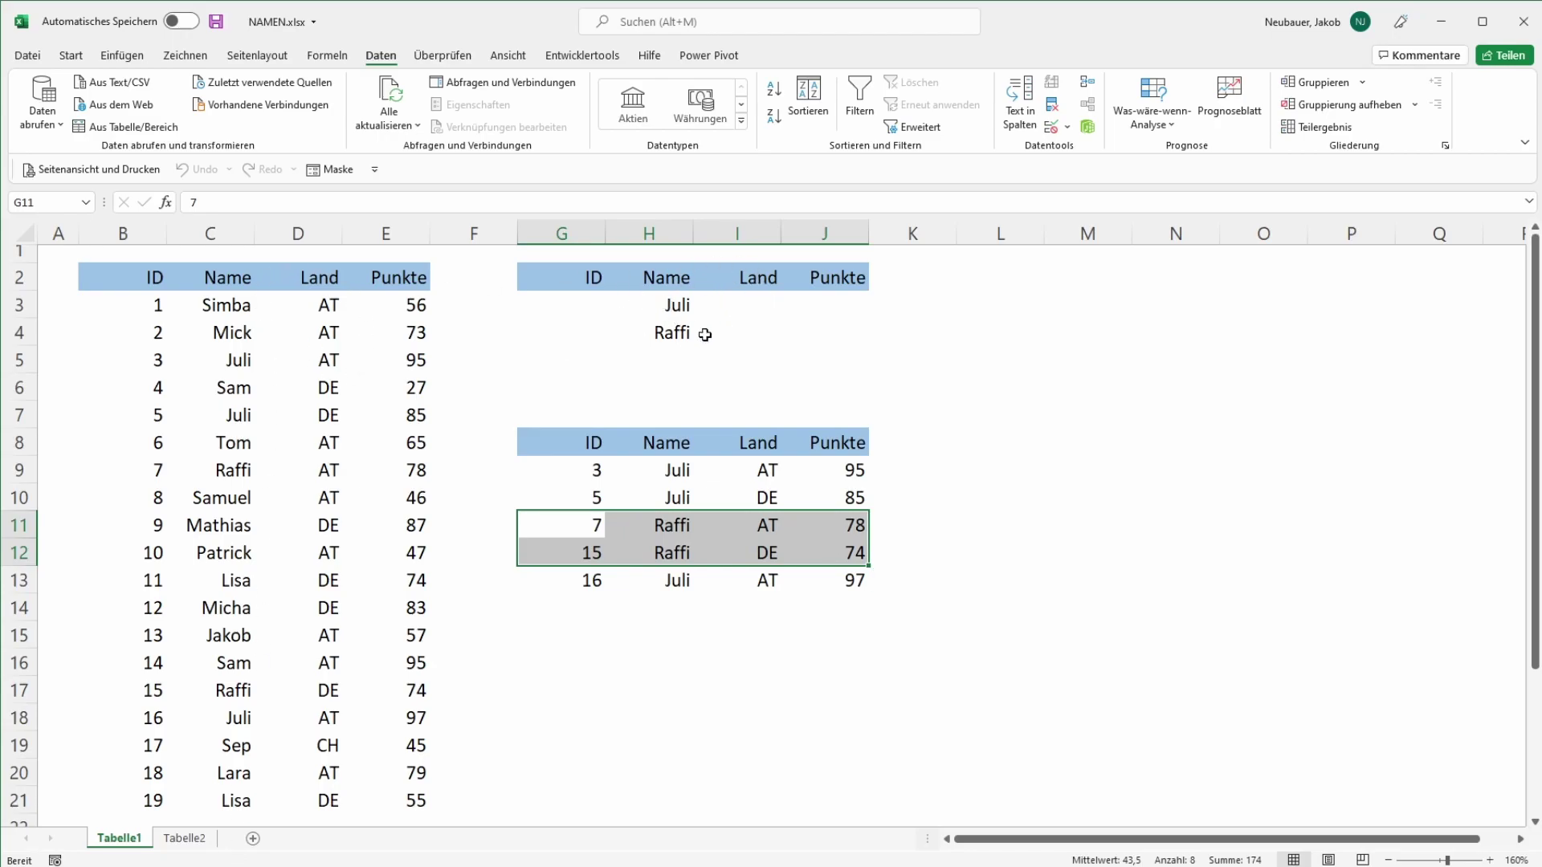
drag(90, 277, 408, 804)
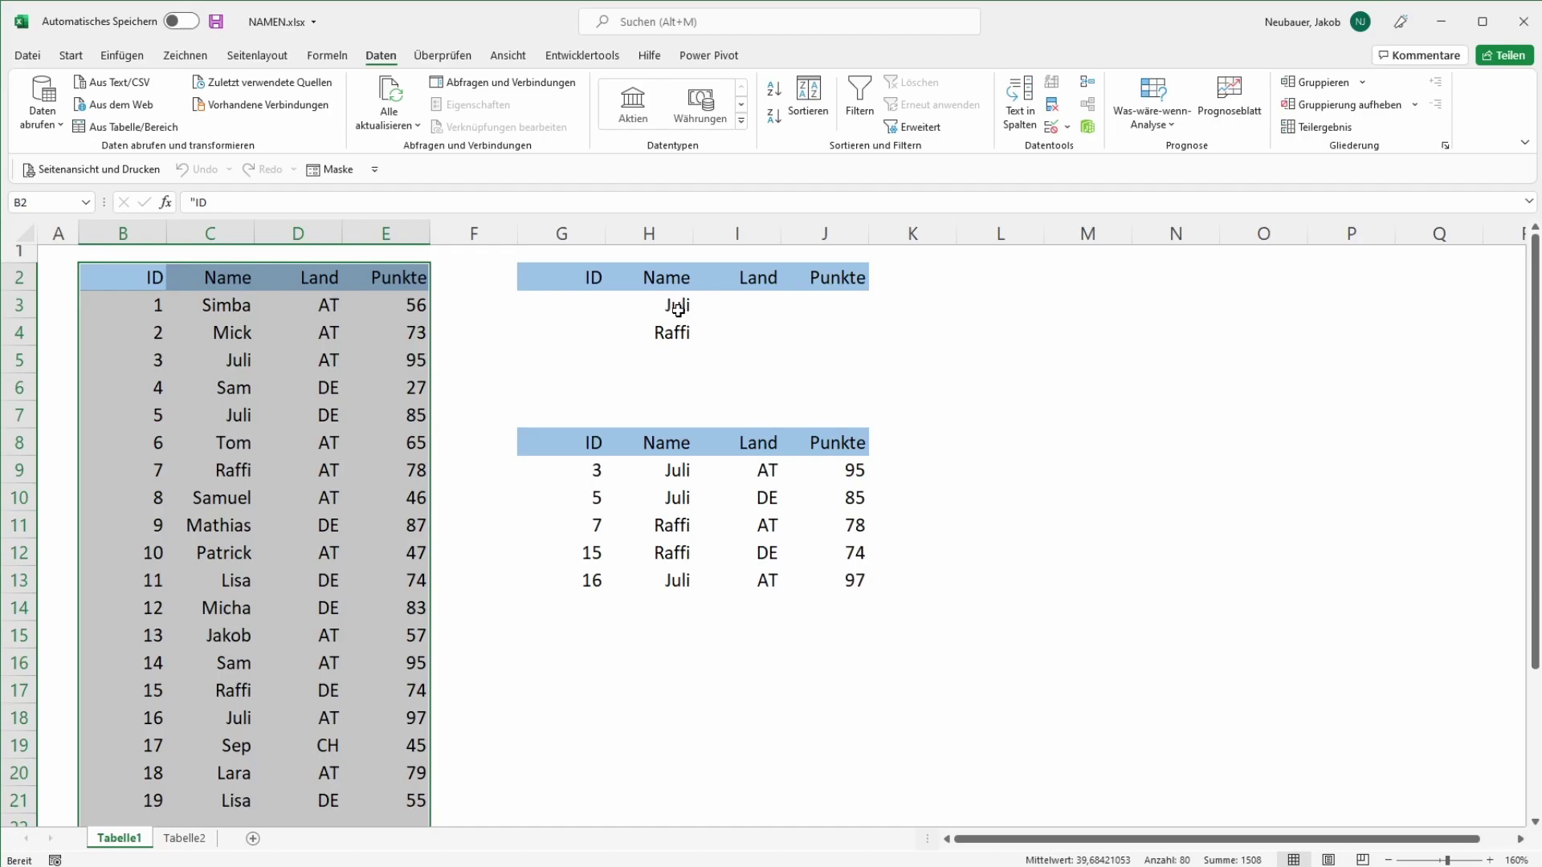
- Delete Raffi from H4 and rerun Spezialfilter with the existing settings
click(676, 331)
key(Delete)
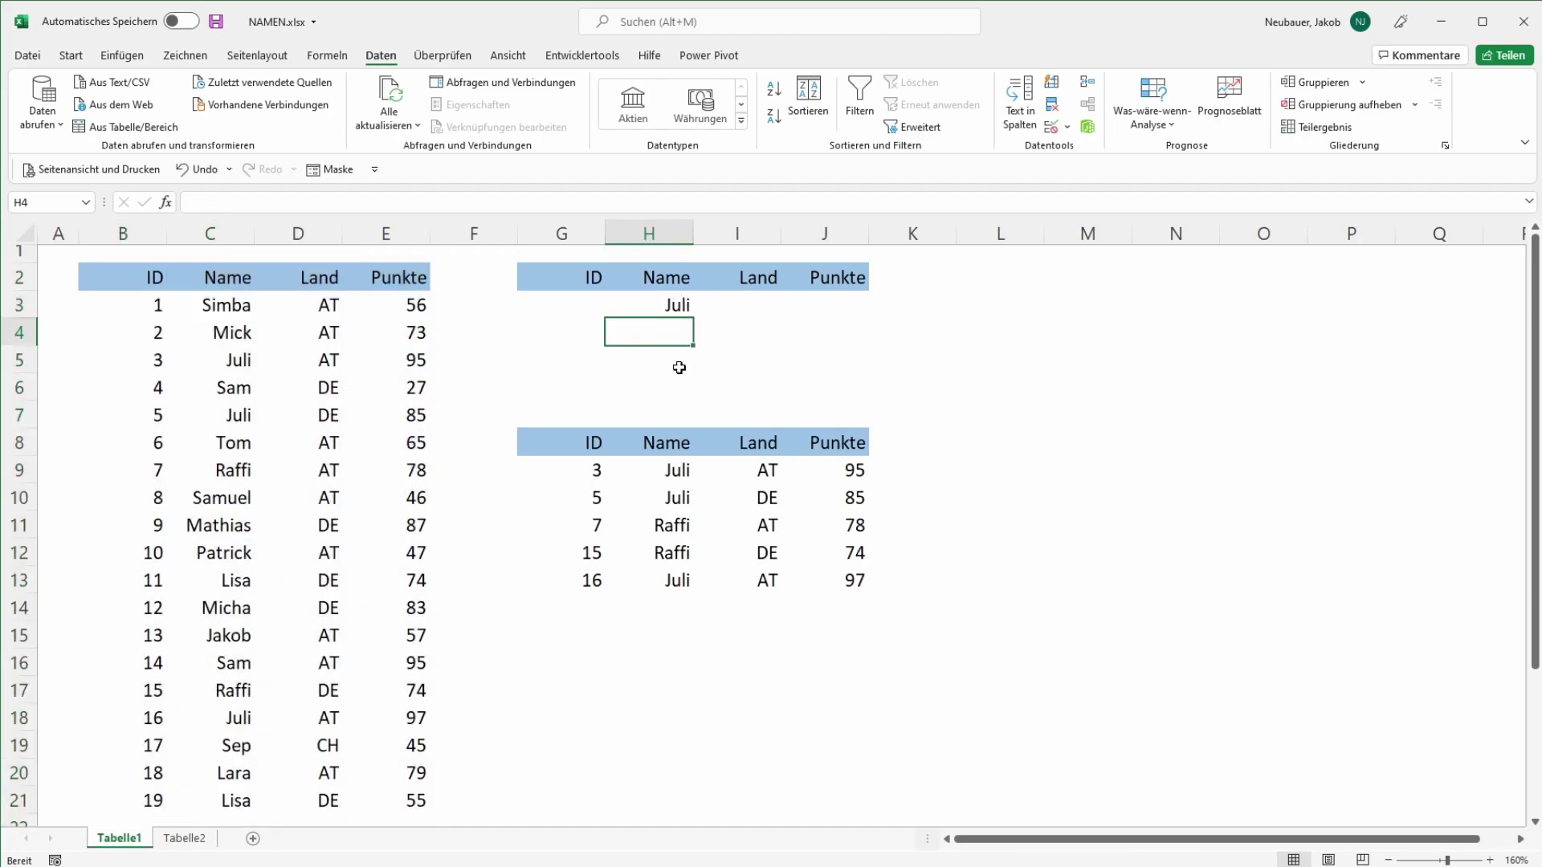
click(678, 368)
click(930, 128)
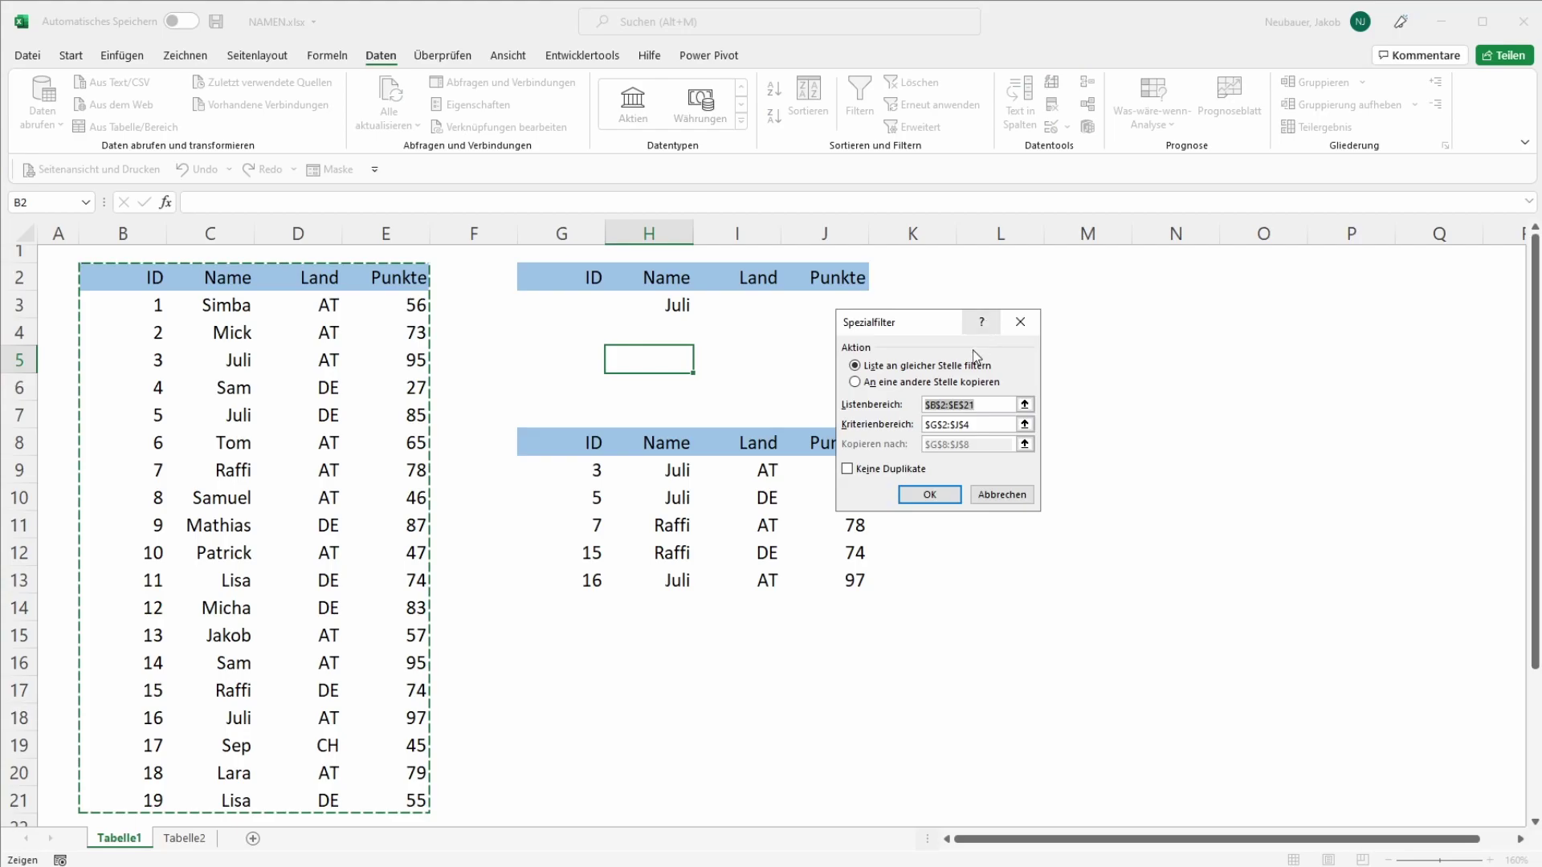
click(899, 381)
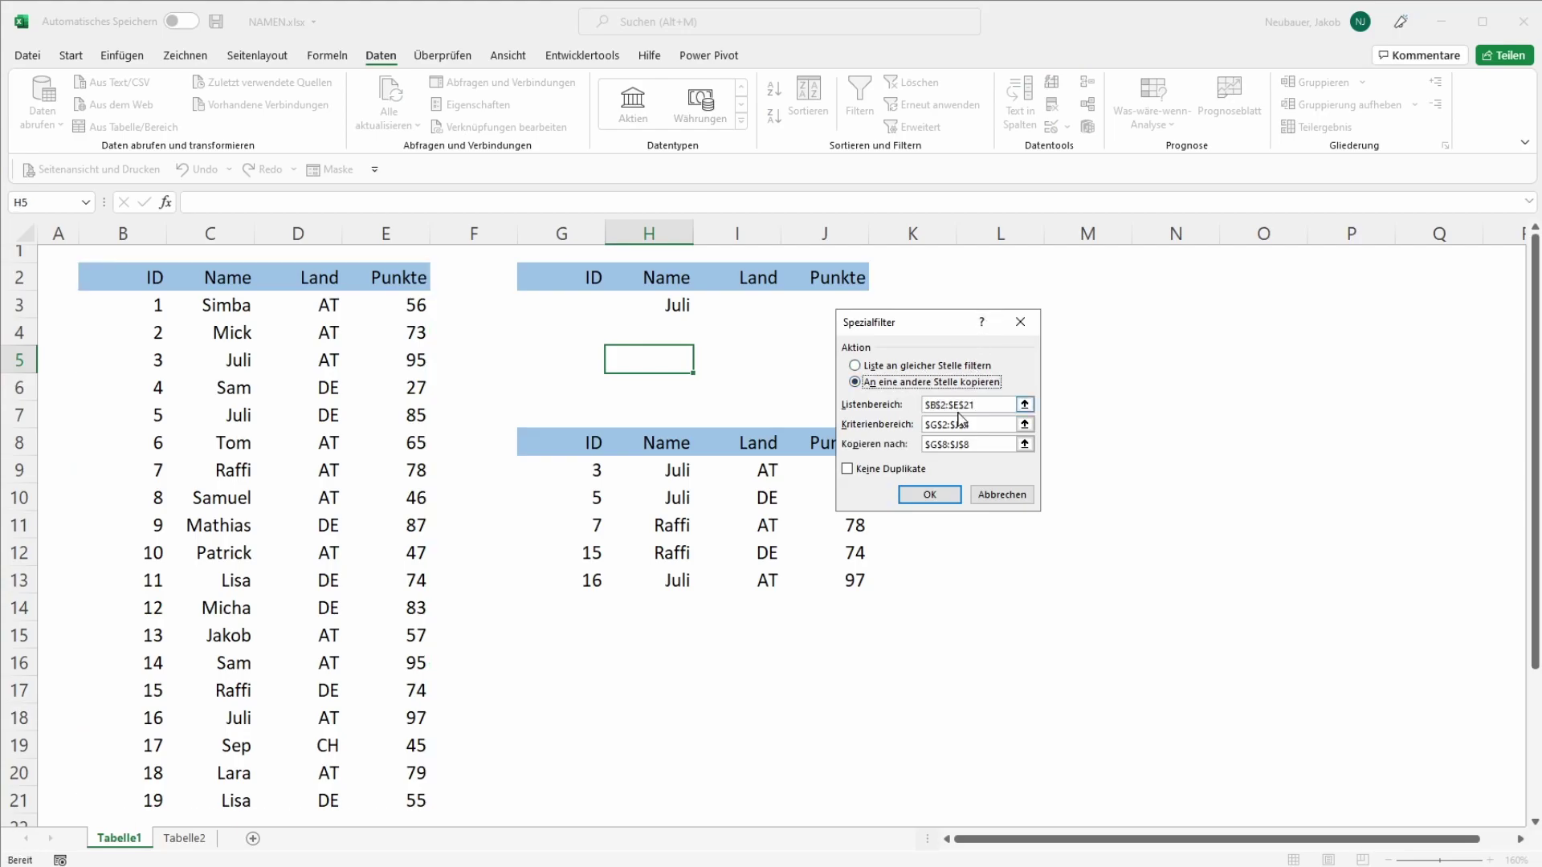
click(927, 494)
scroll(704, 501, down, 2)
scroll(705, 501, down, 2)
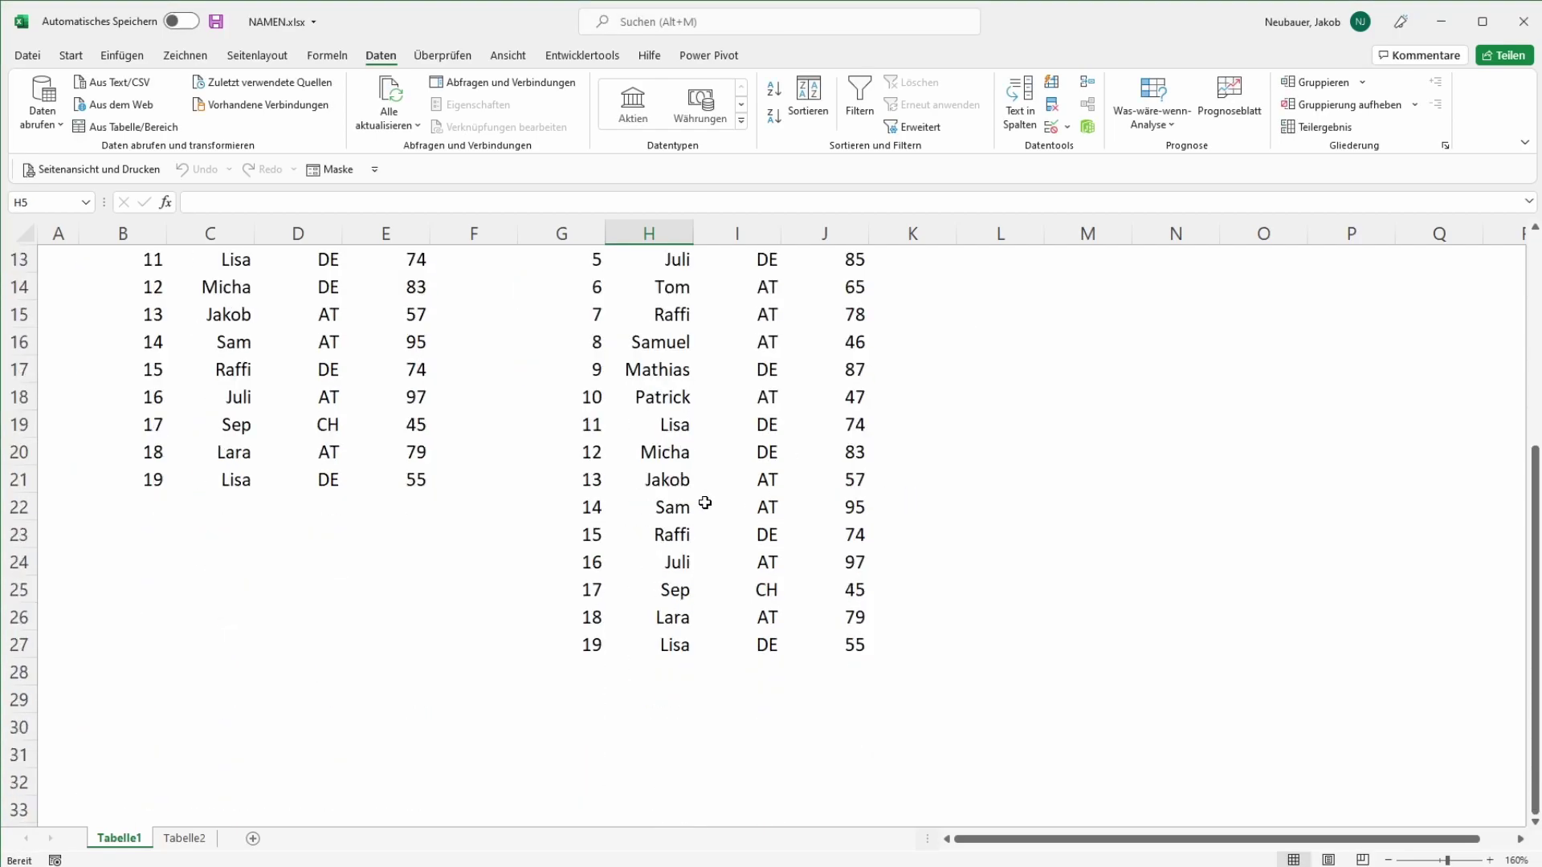
scroll(704, 505, up, 4)
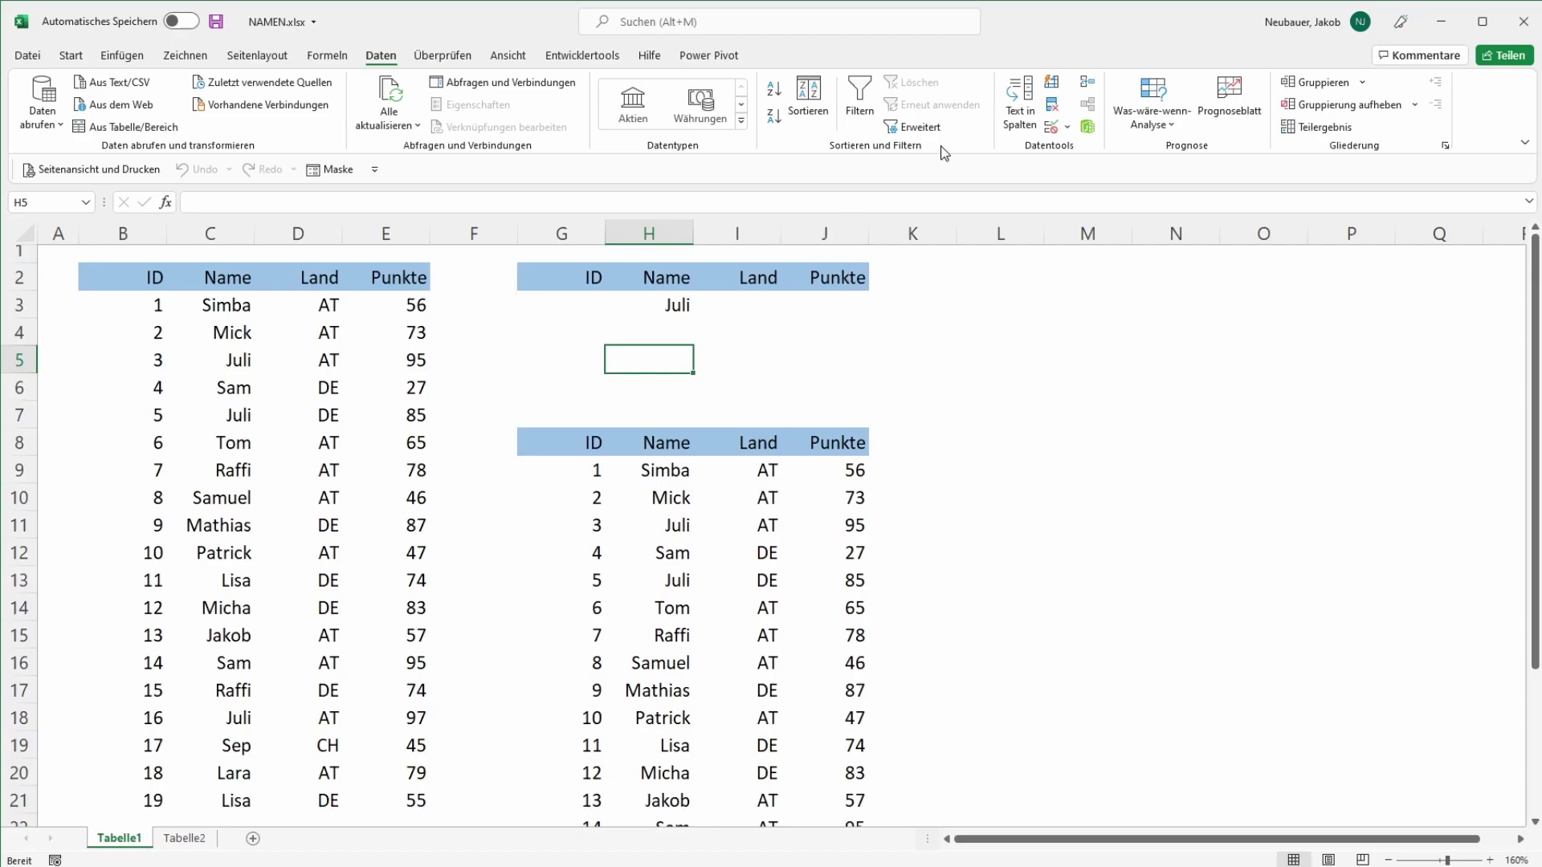
- Rerun Spezialfilter with criteria range G2:J3, leaving only the three Juli rows
click(915, 127)
click(914, 383)
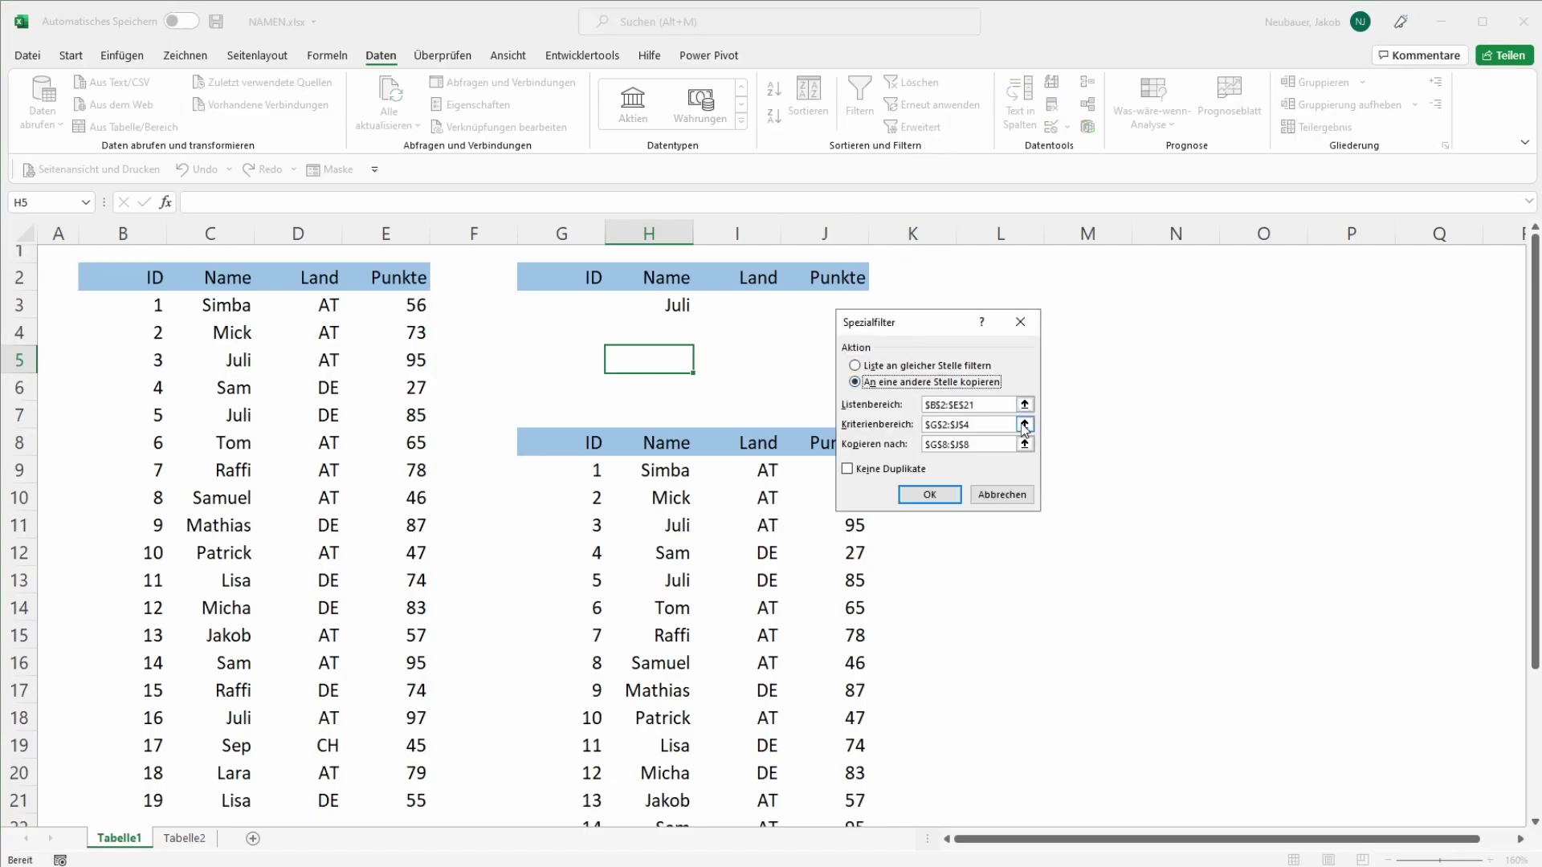
click(1025, 424)
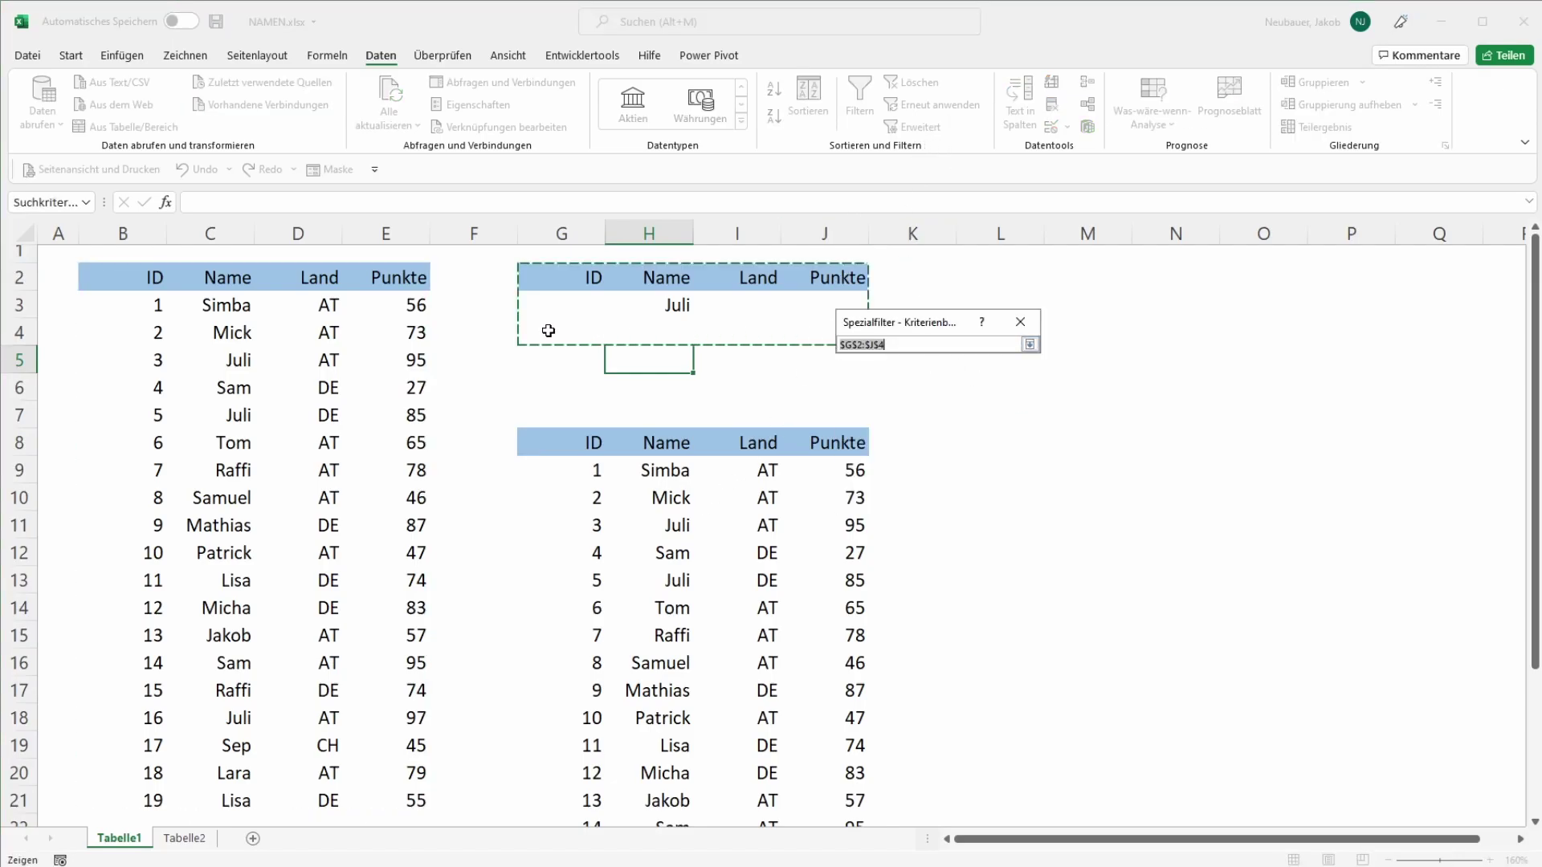
drag(928, 322, 1027, 328)
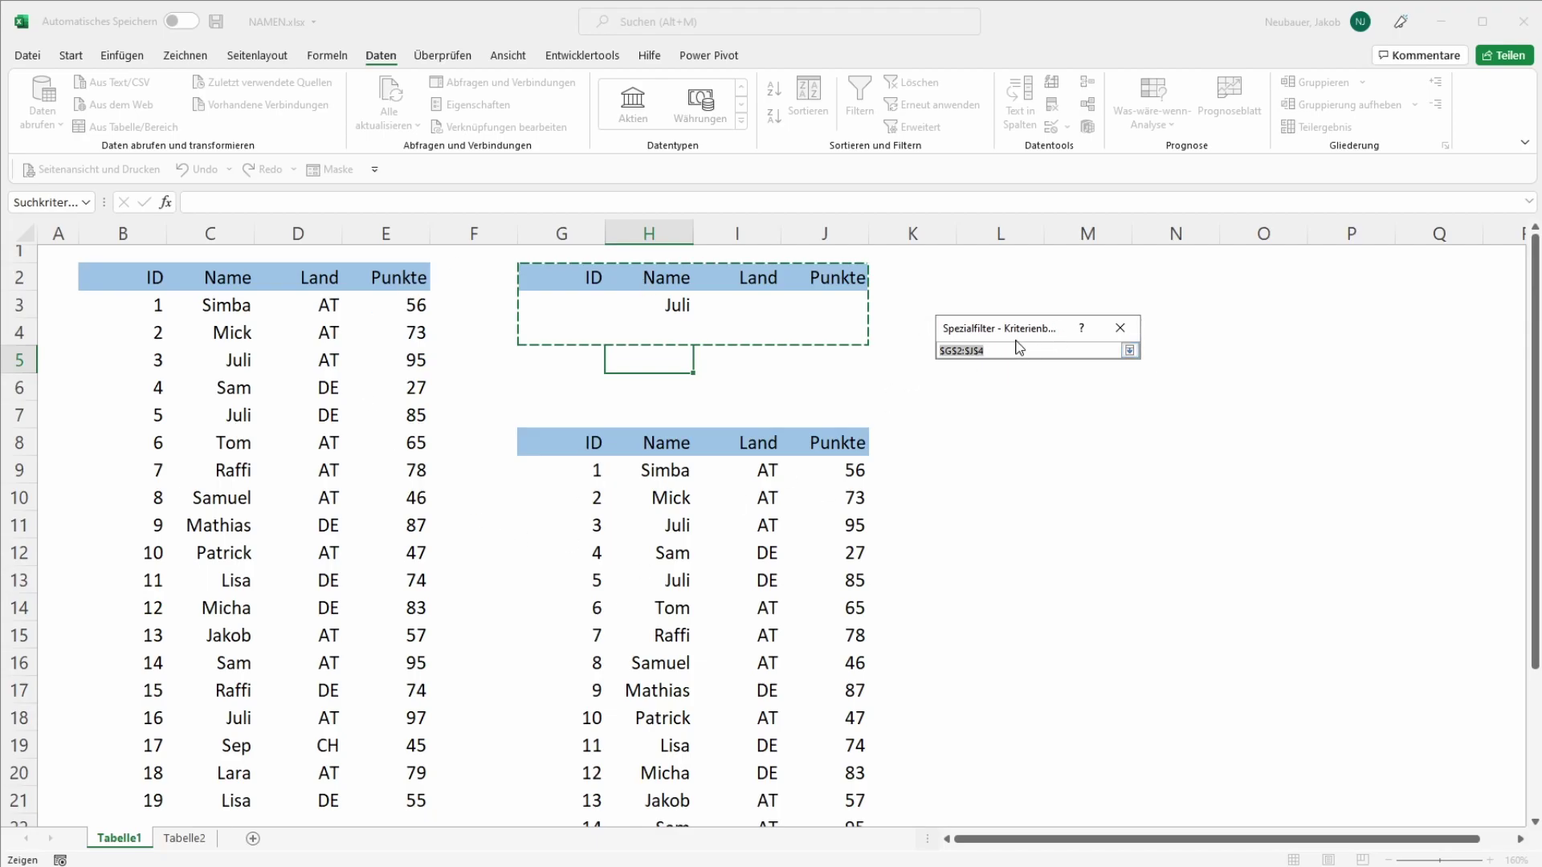
click(1130, 351)
drag(592, 281, 823, 297)
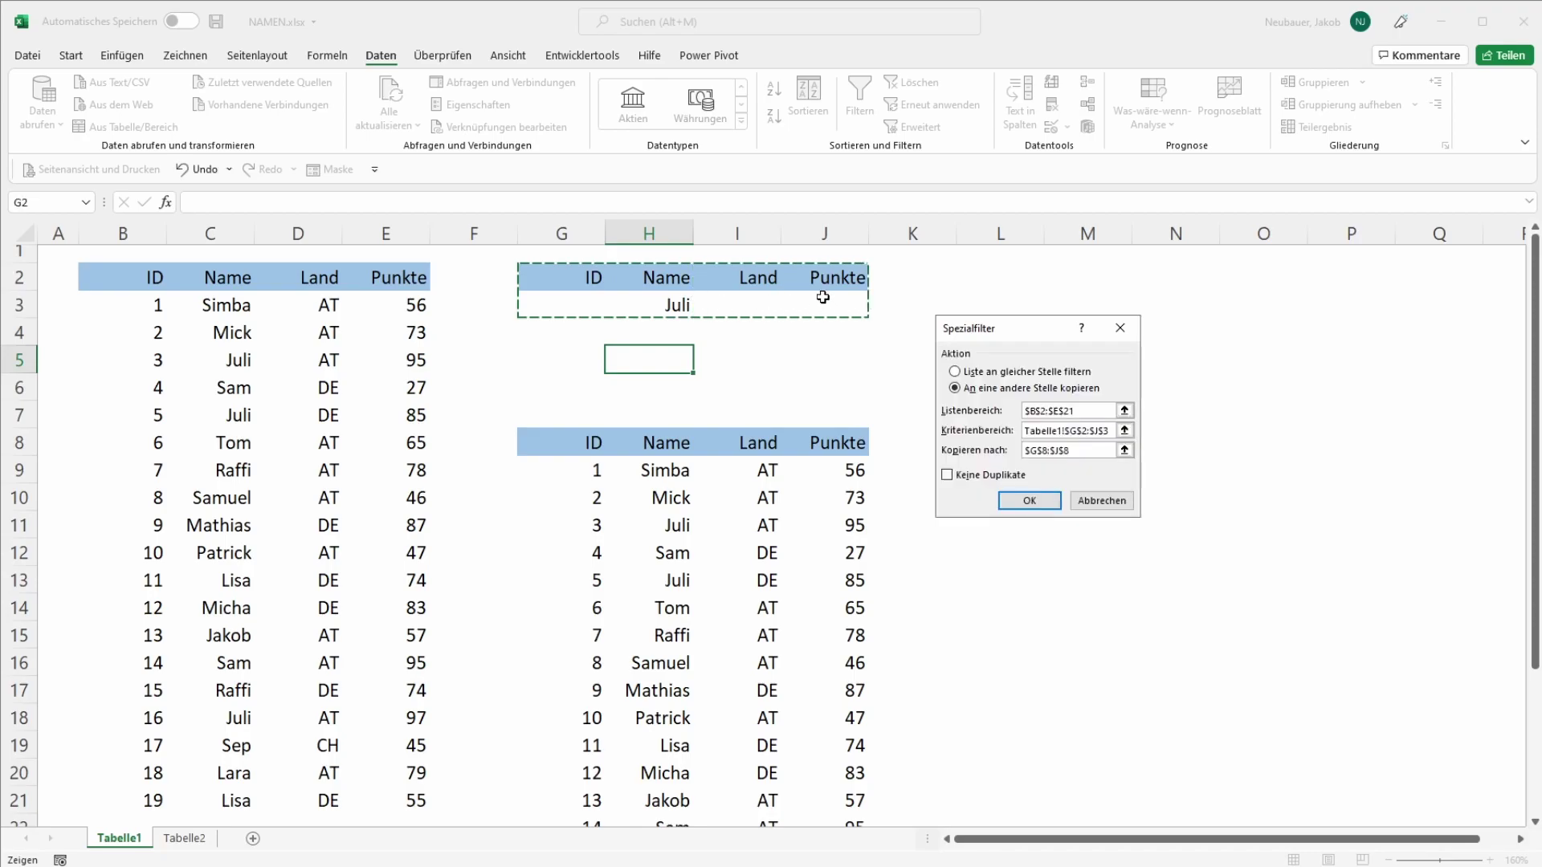
key(Return)
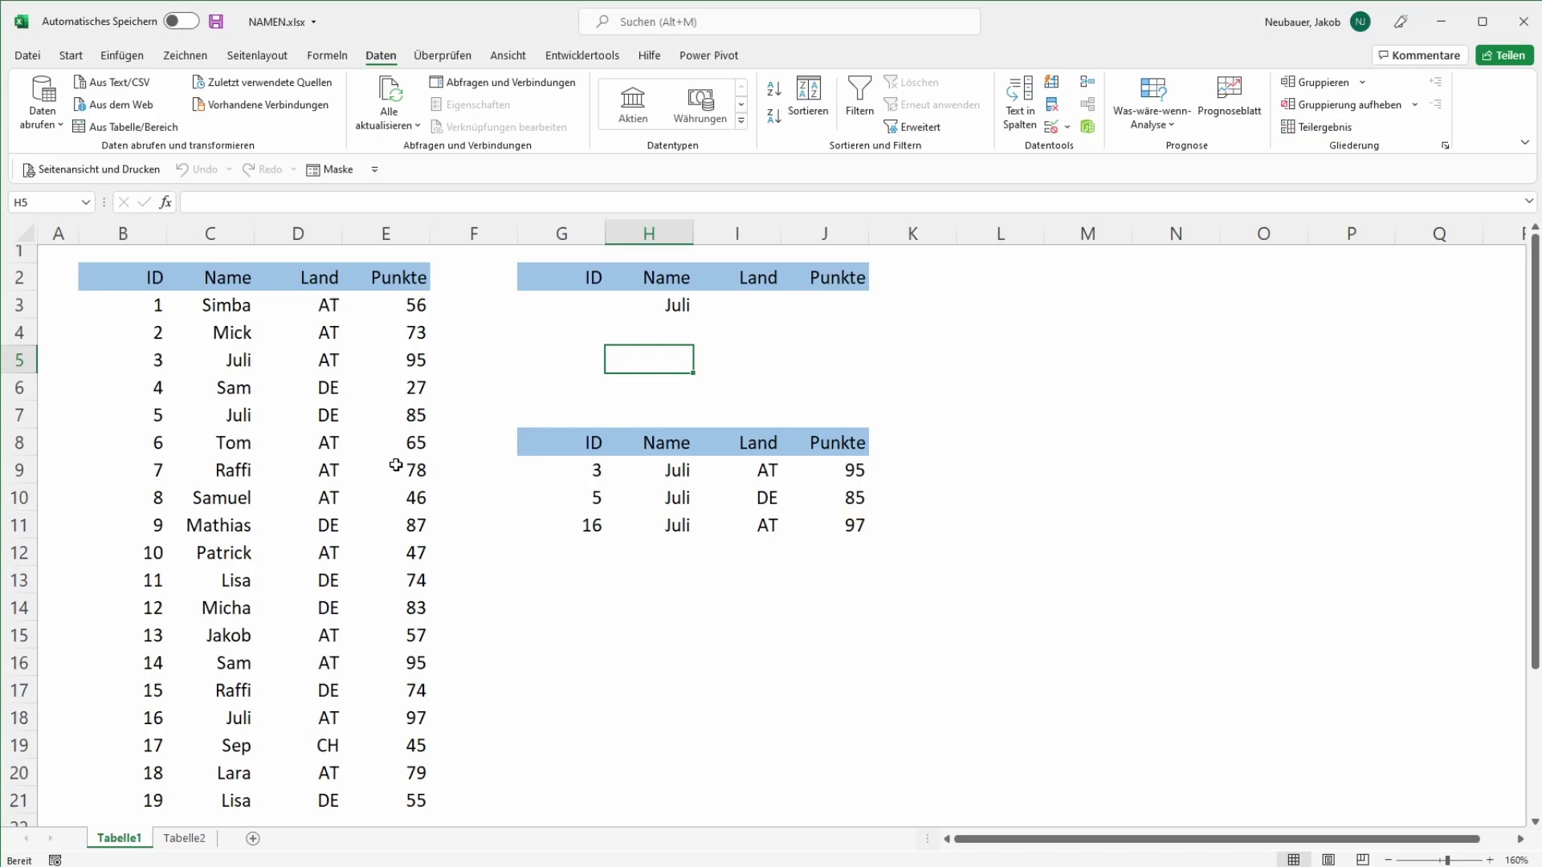
- Replace the Juli name criterion in H3 with L* and reopen the Spezialfilter dialog
click(681, 306)
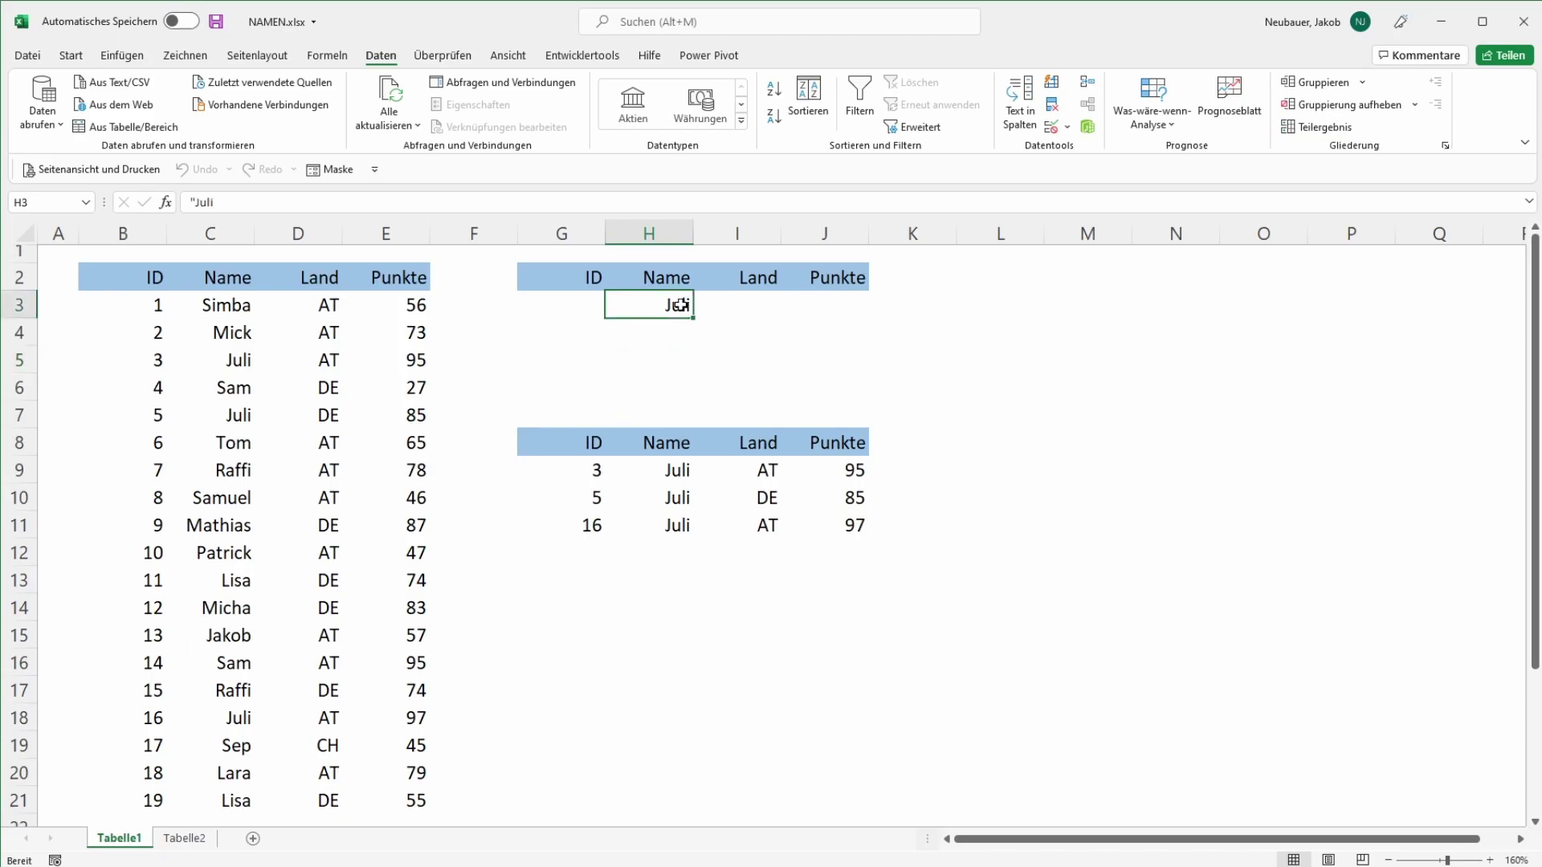
text(L*)
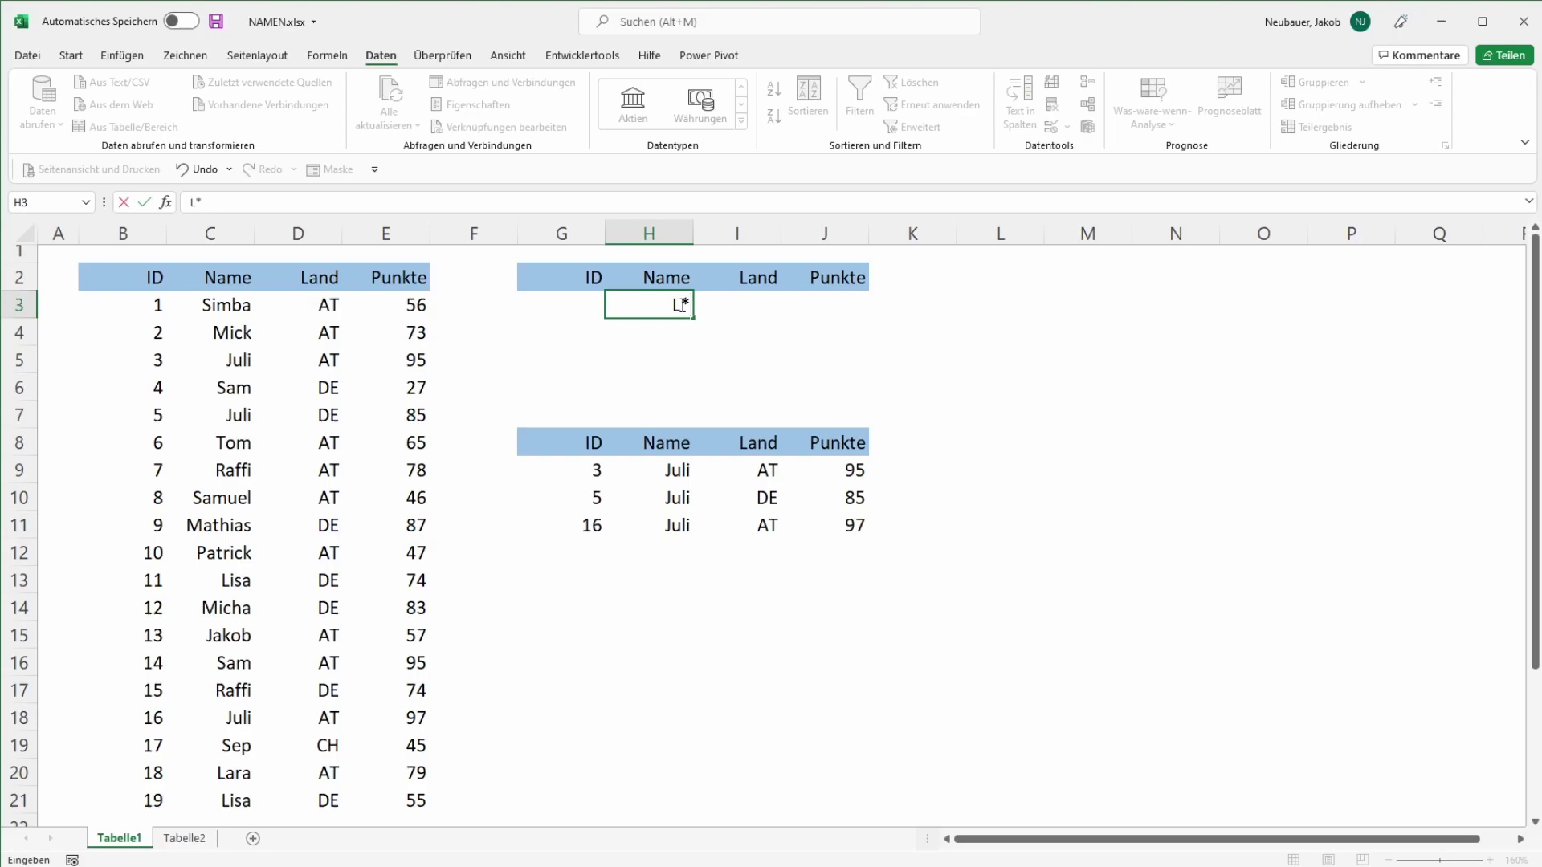
right_click(683, 304)
key(Escape)
click(674, 303)
drag(683, 303, 674, 306)
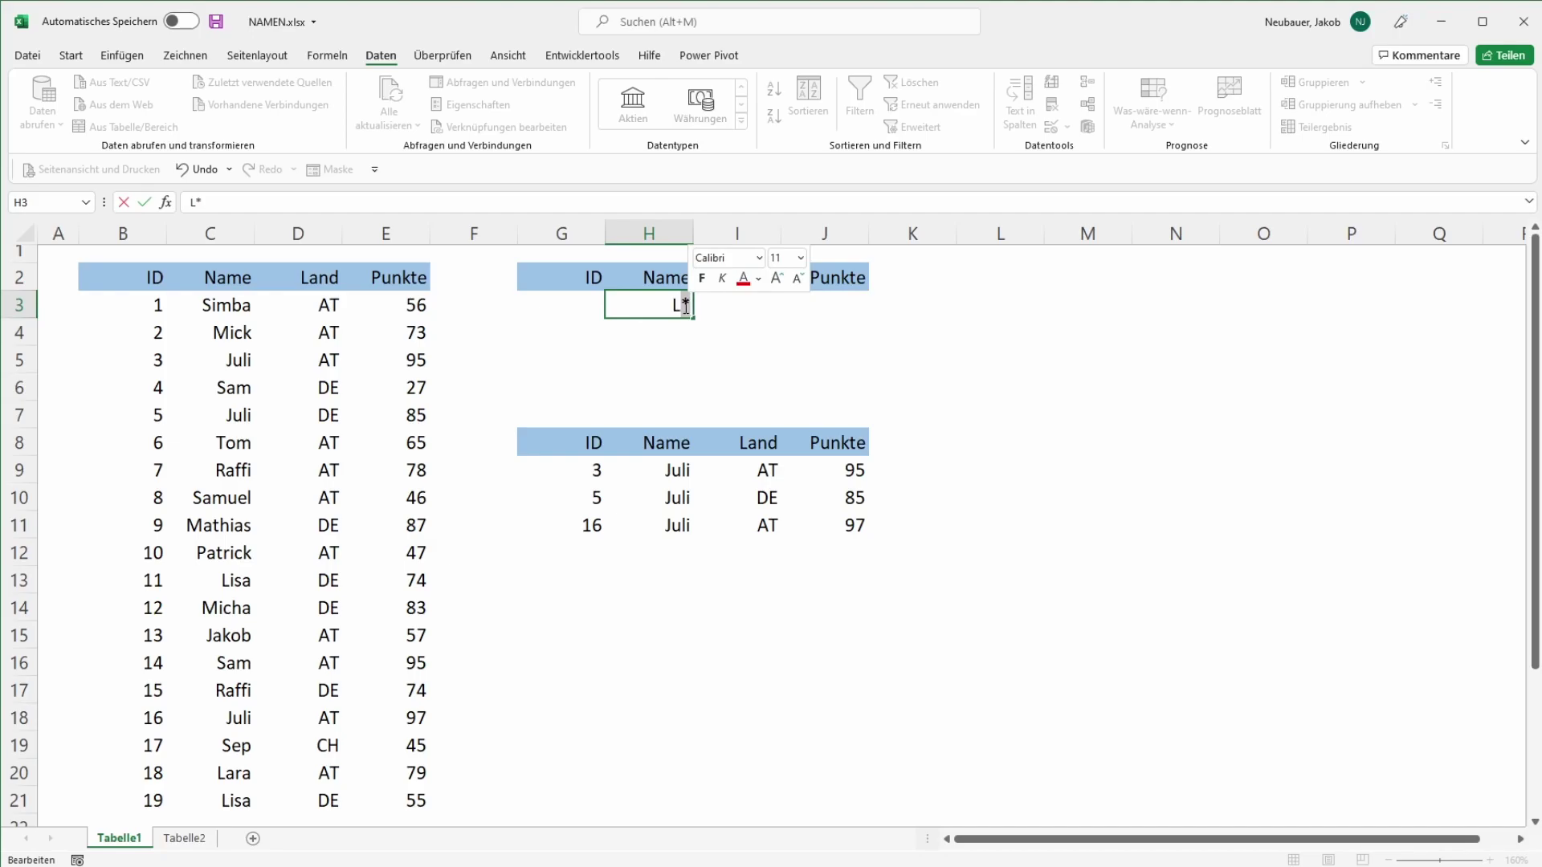
click(726, 320)
click(913, 126)
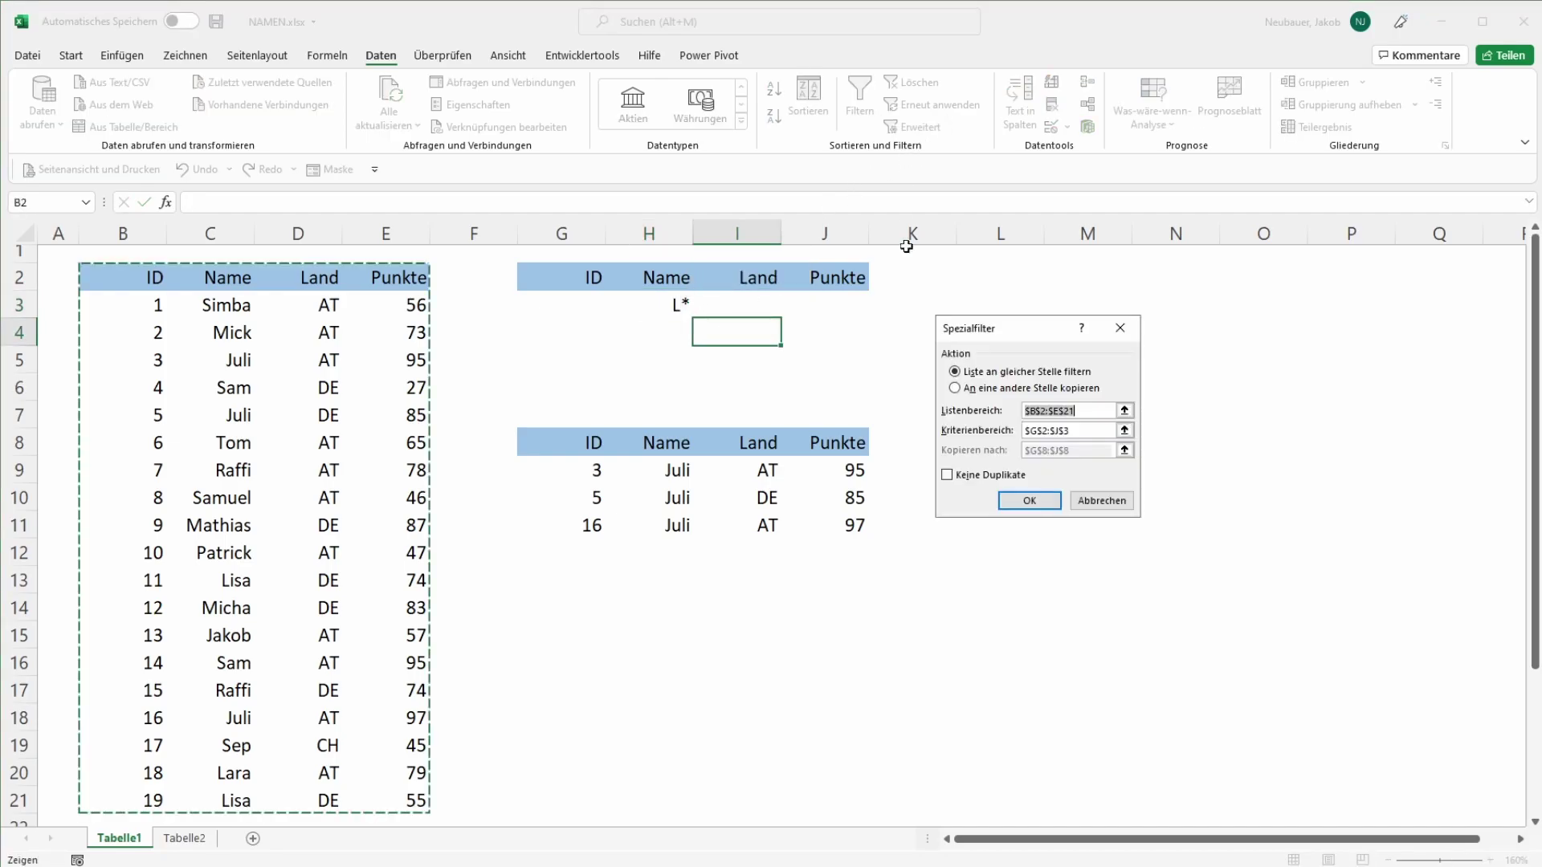
- Run the Spezialfilter copying L* matches to another location, then inspect the copied Lisa and Lara rows
click(1004, 390)
click(1029, 500)
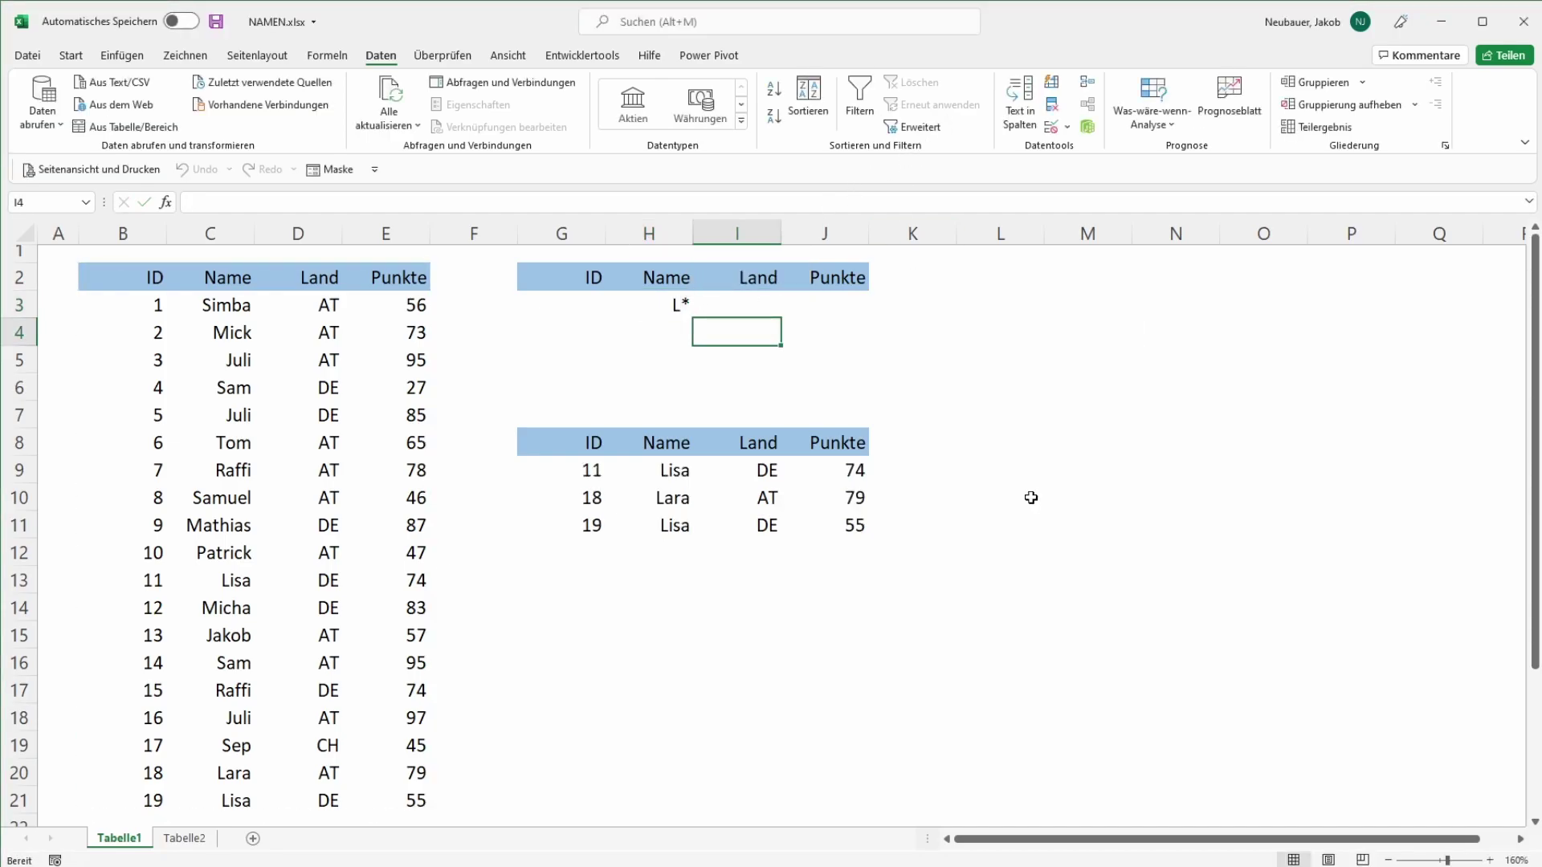
click(677, 472)
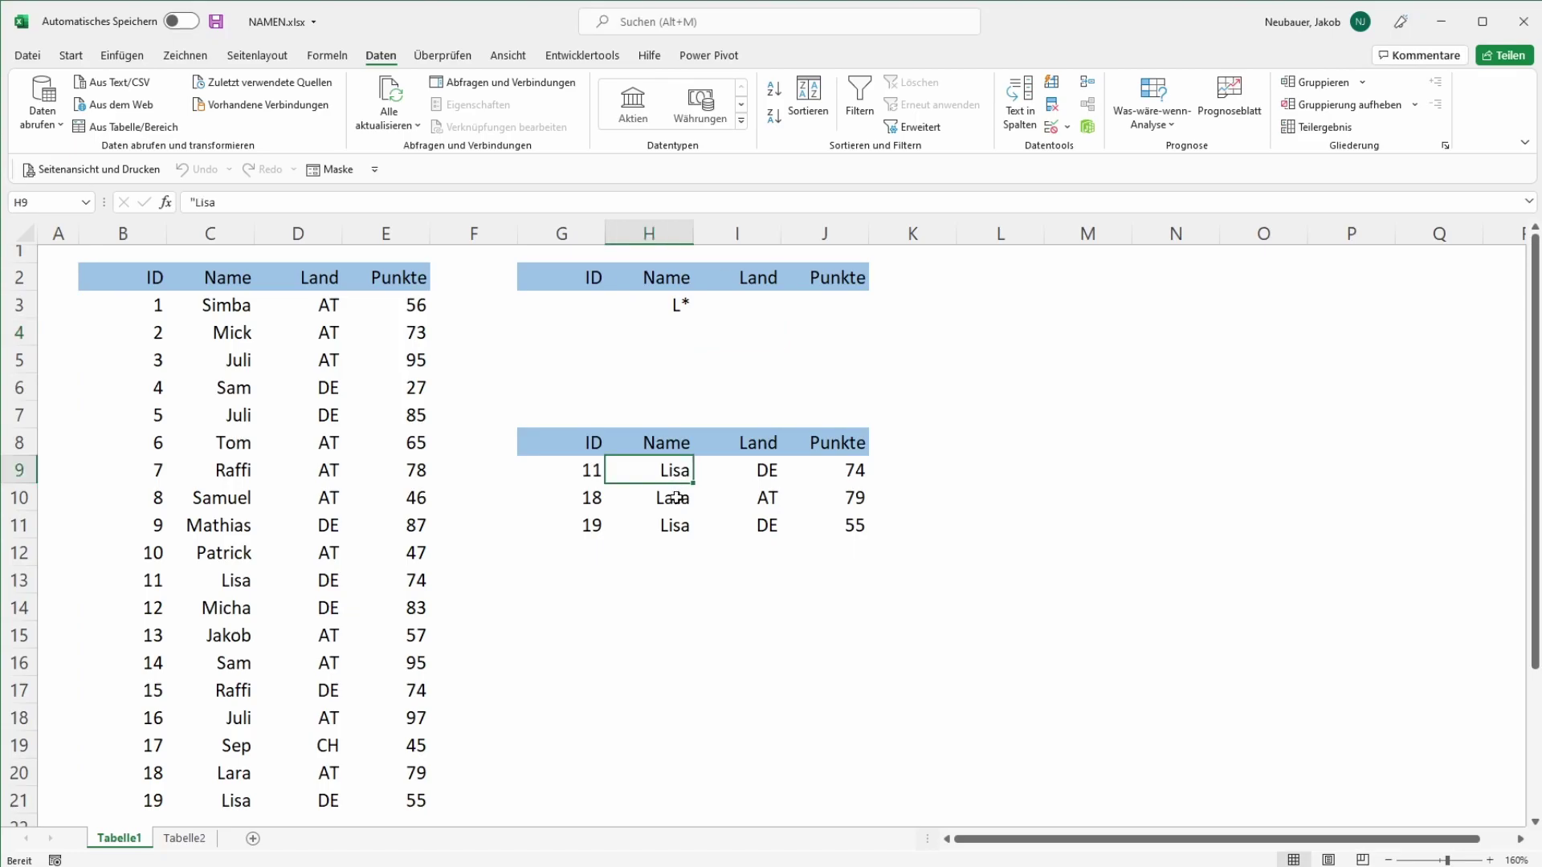
click(677, 498)
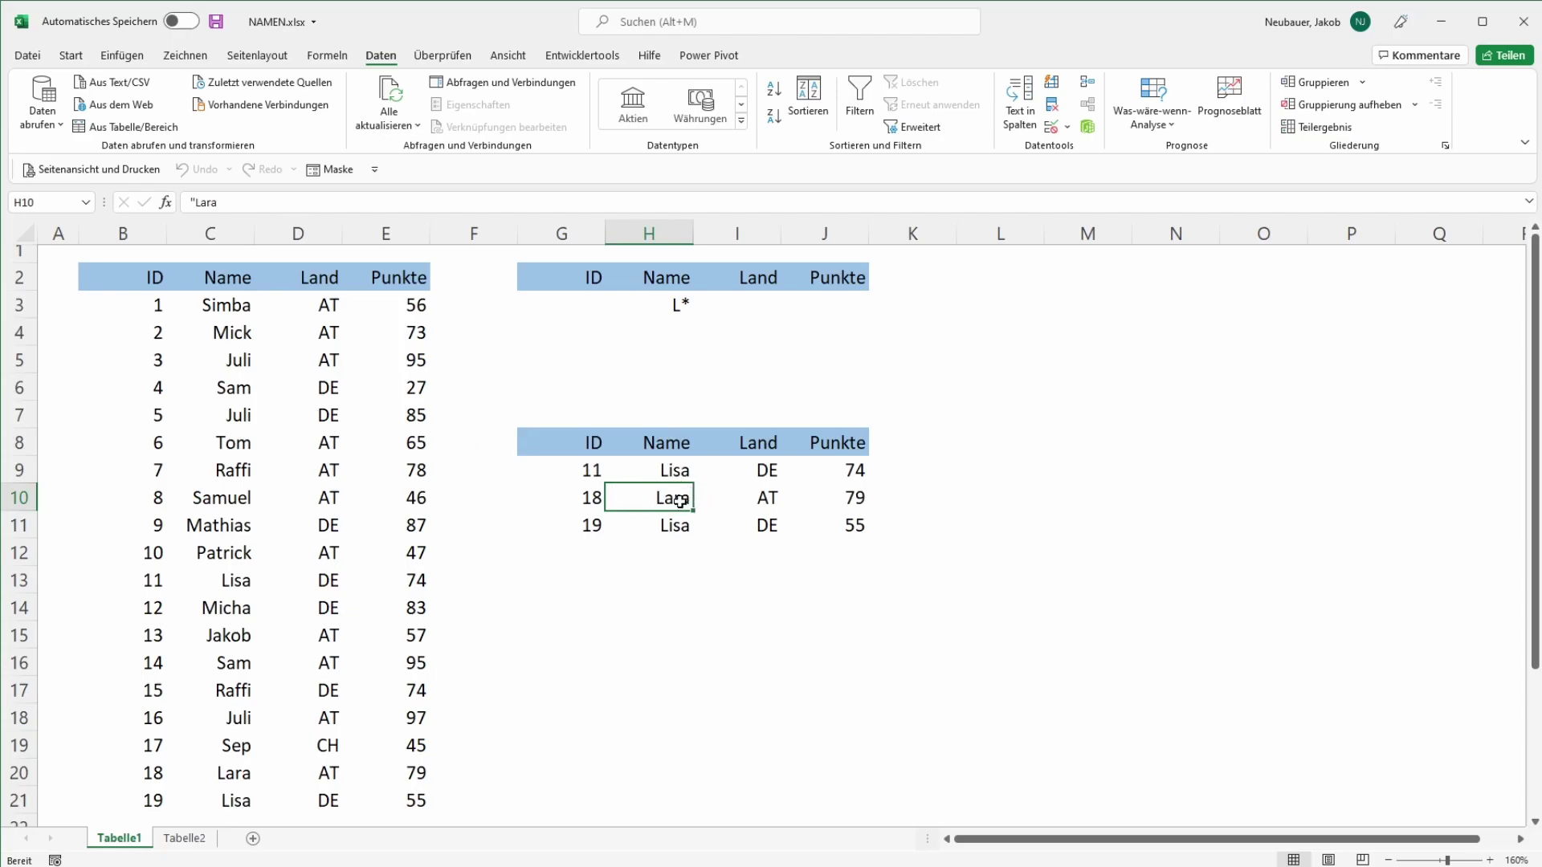
- Check the country values of the three copied rows
click(712, 497)
click(772, 475)
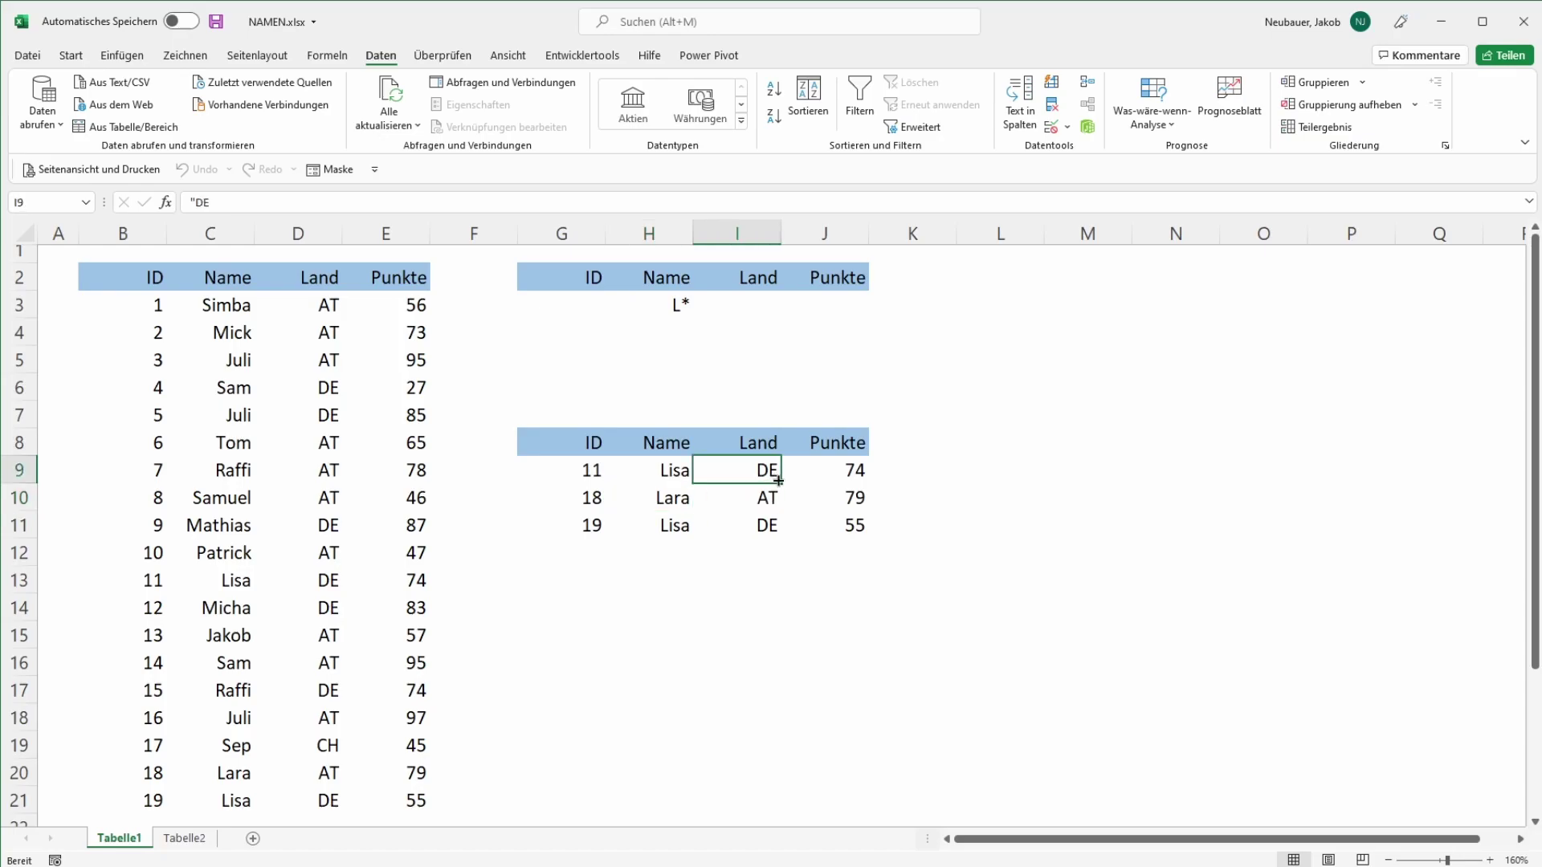
click(775, 502)
click(771, 530)
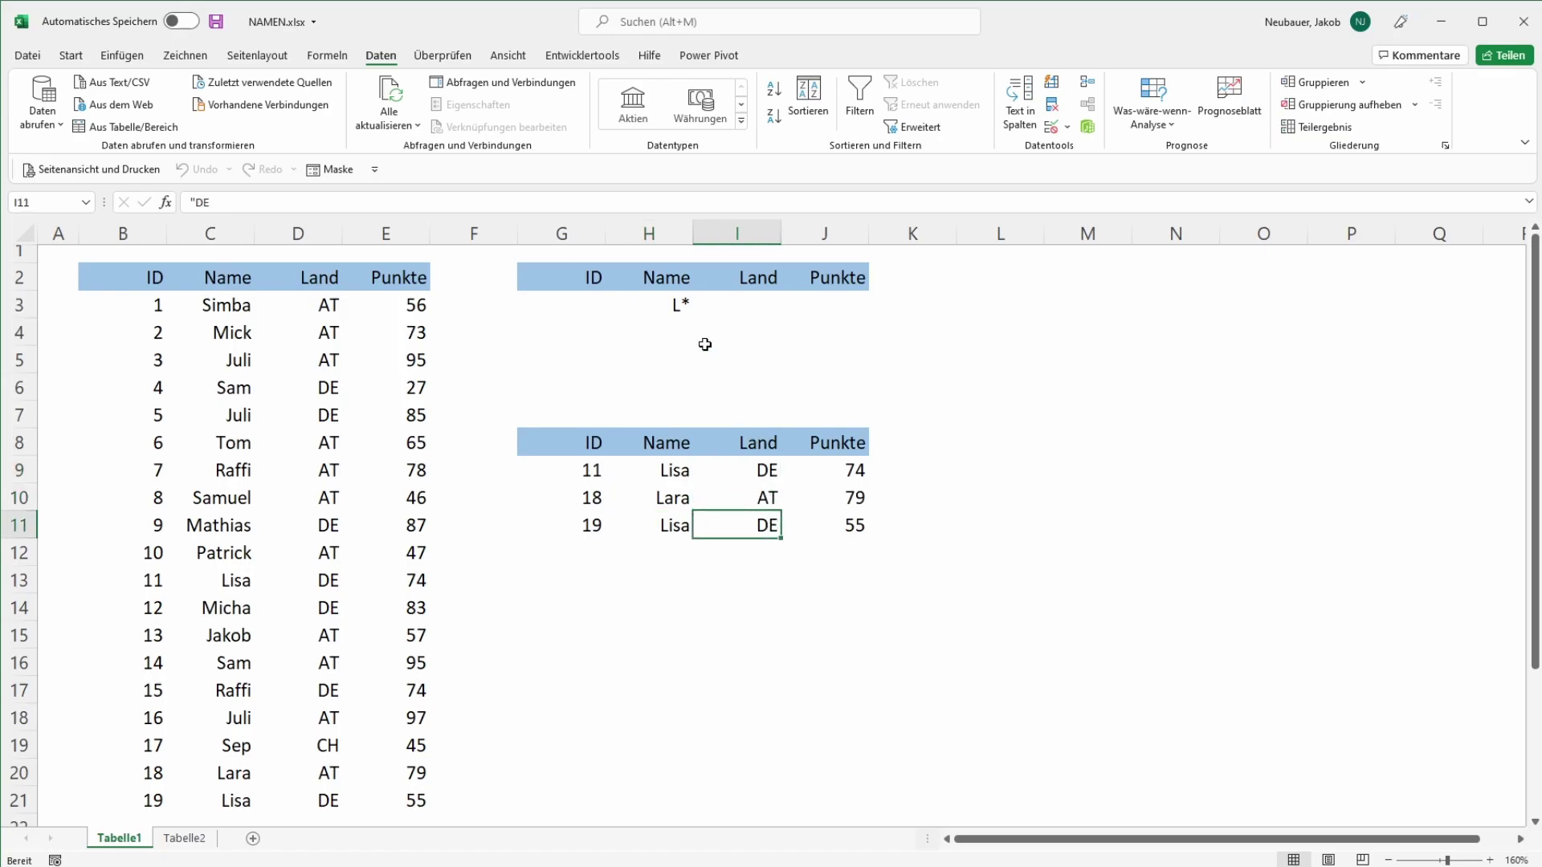
- Enter DE as the country criterion in I3
click(743, 309)
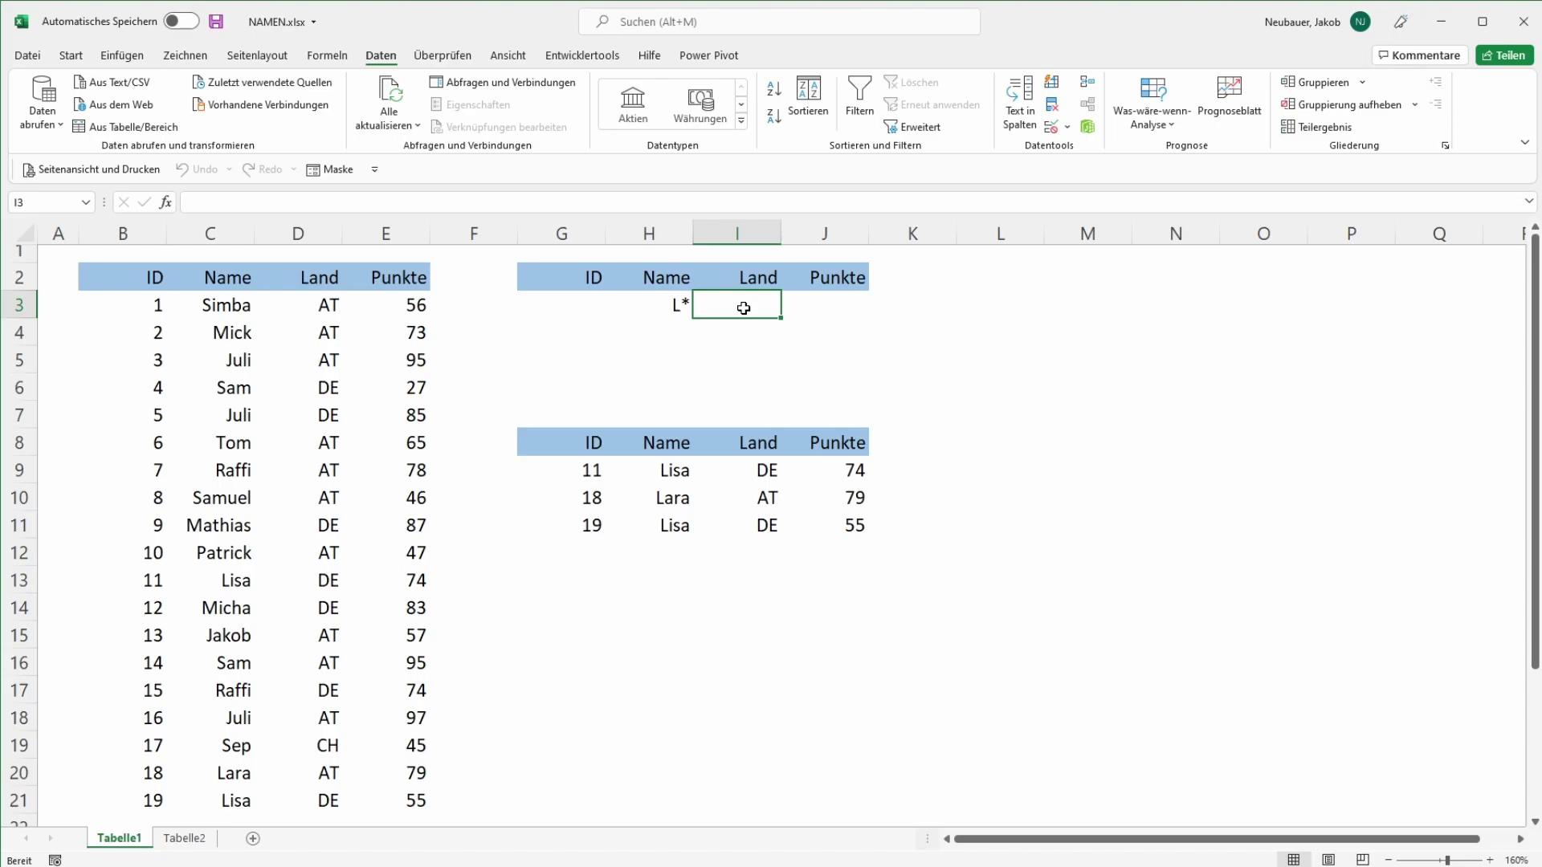
text(DE)
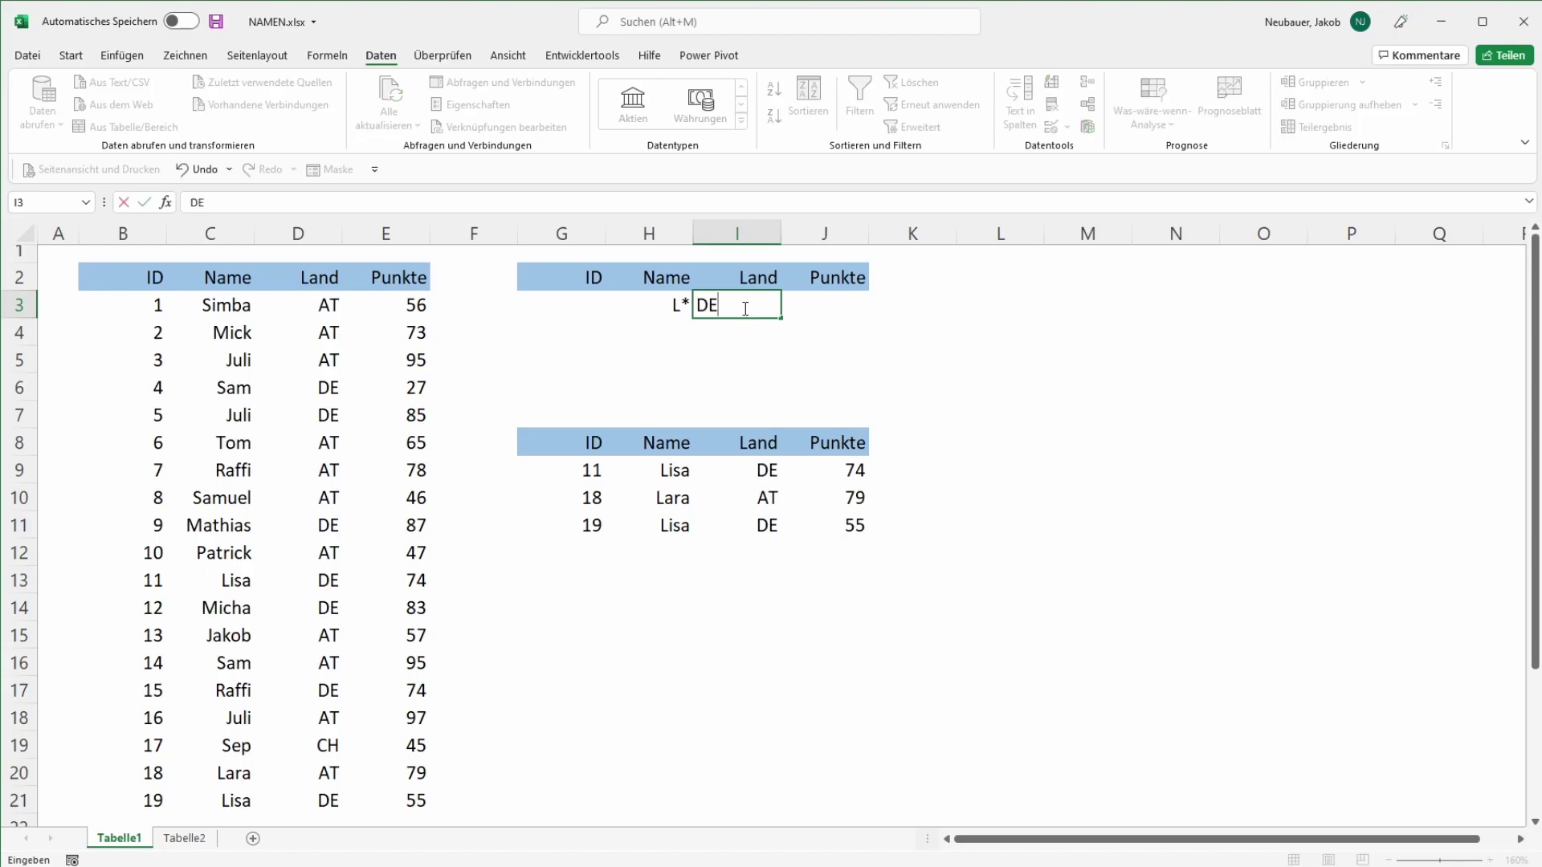
key(Return)
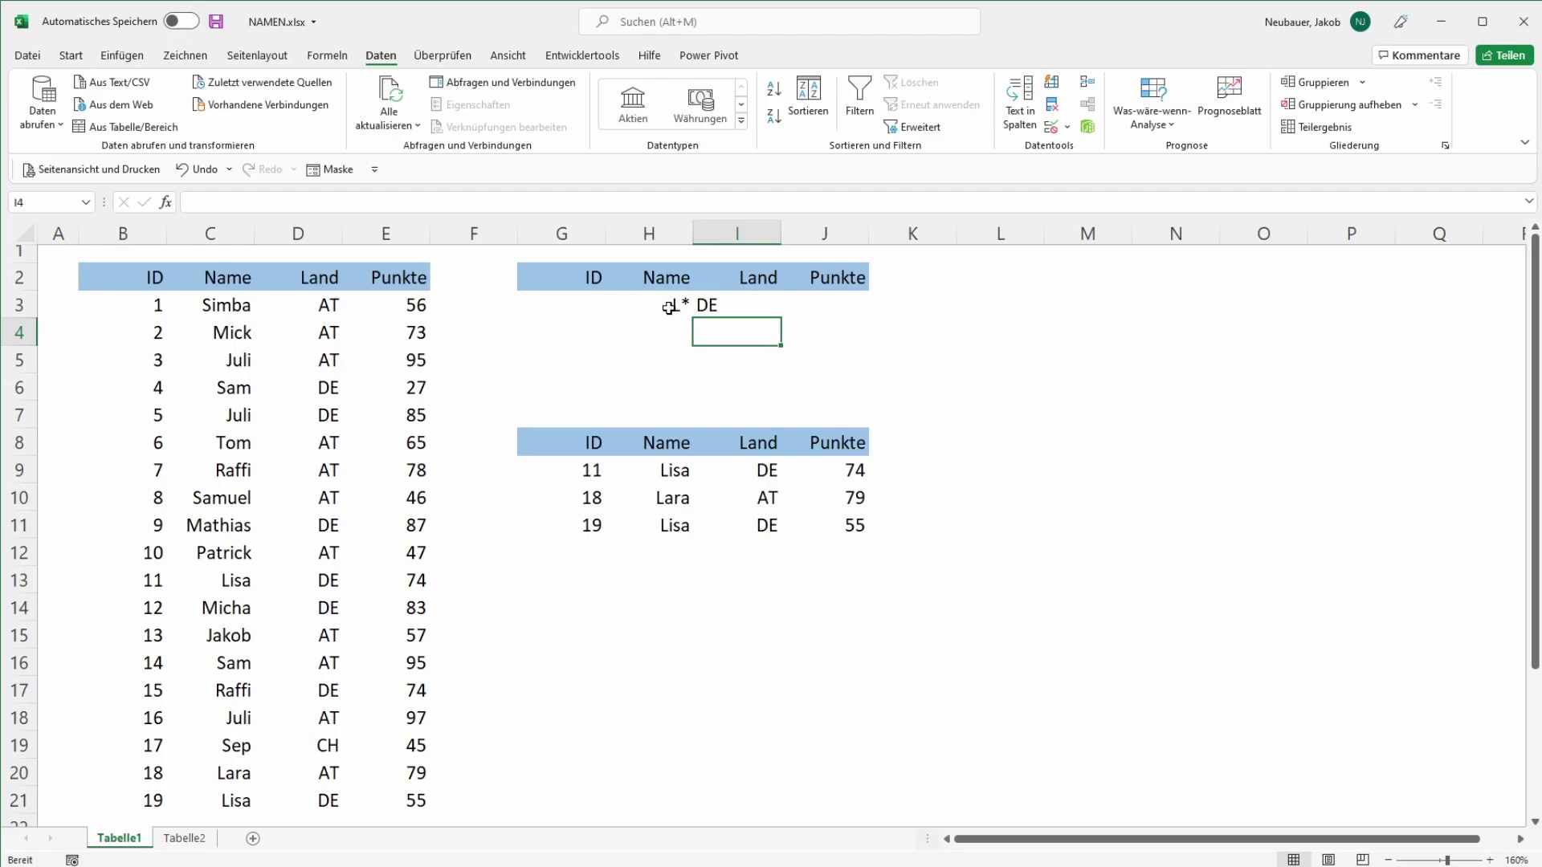
- Rerun the Spezialfilter copying elsewhere with Keine Duplikate, leaving only the two Lisa/DE rows
click(912, 127)
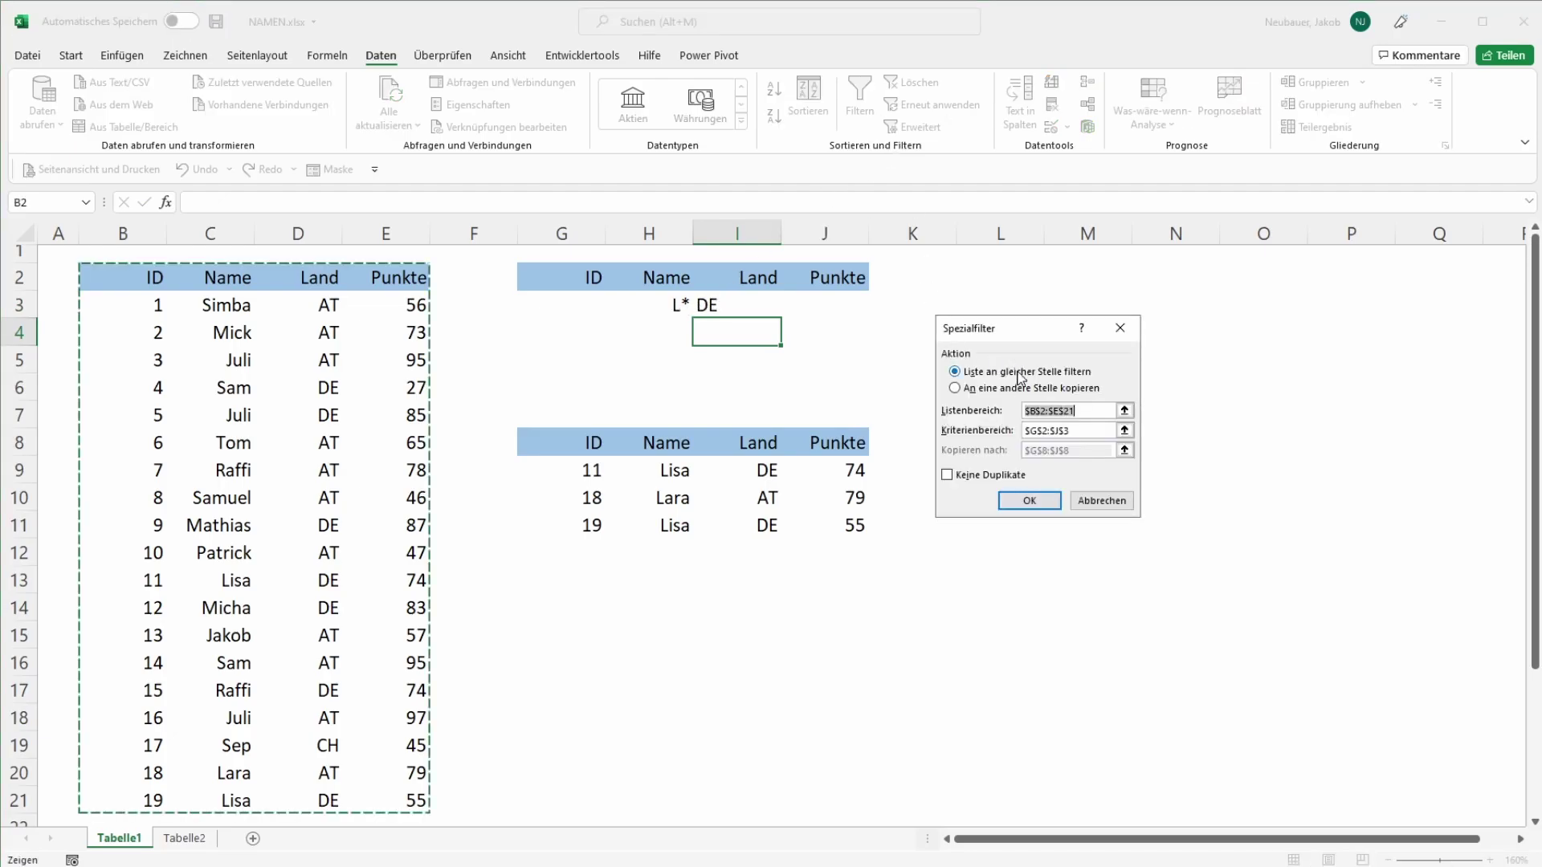
click(987, 388)
click(1011, 475)
click(1019, 493)
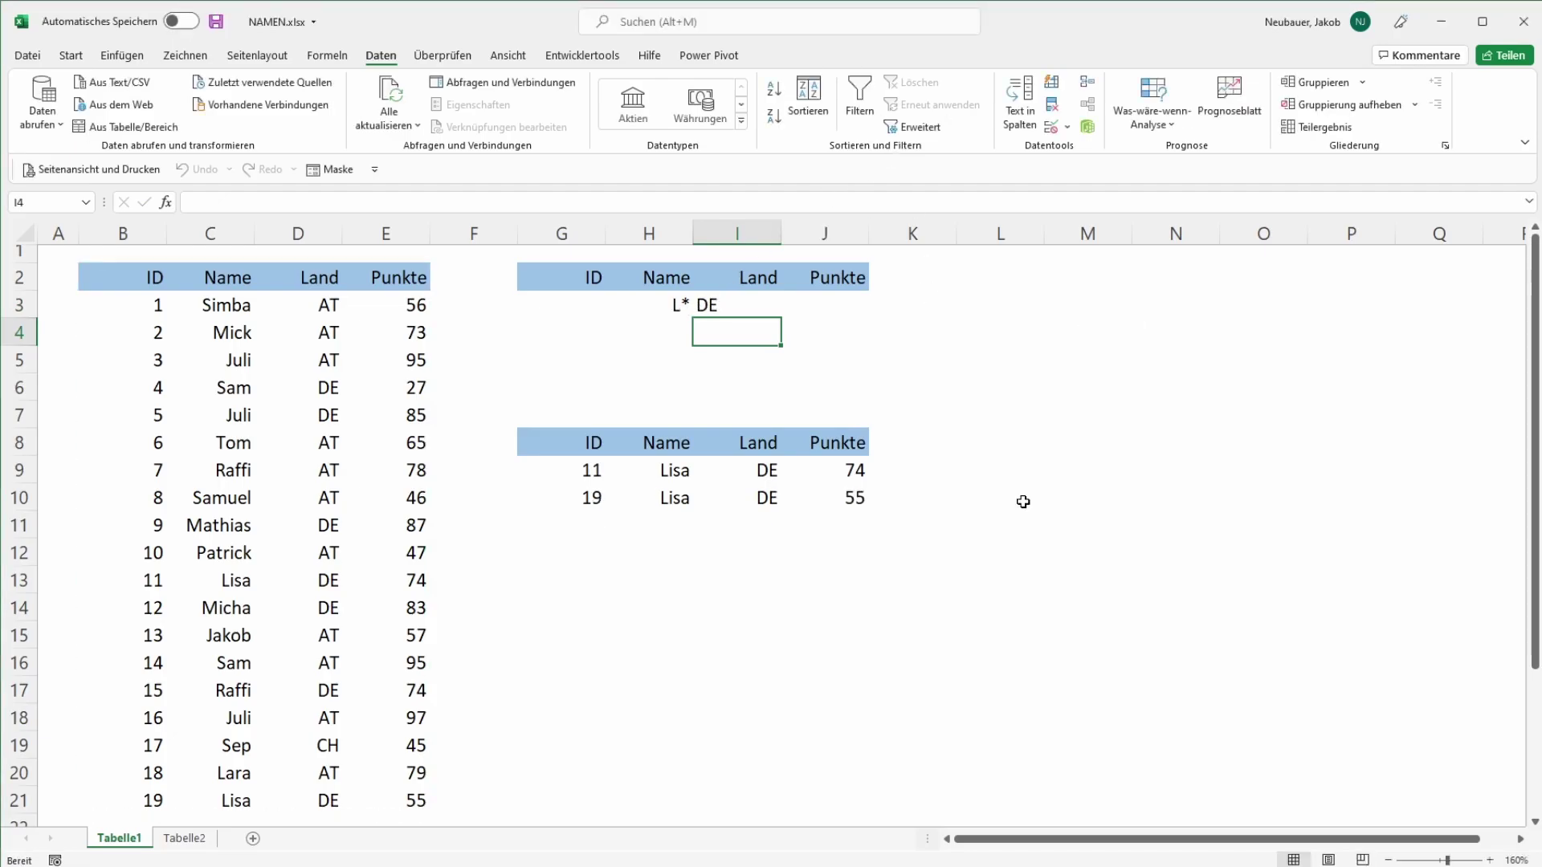
click(970, 467)
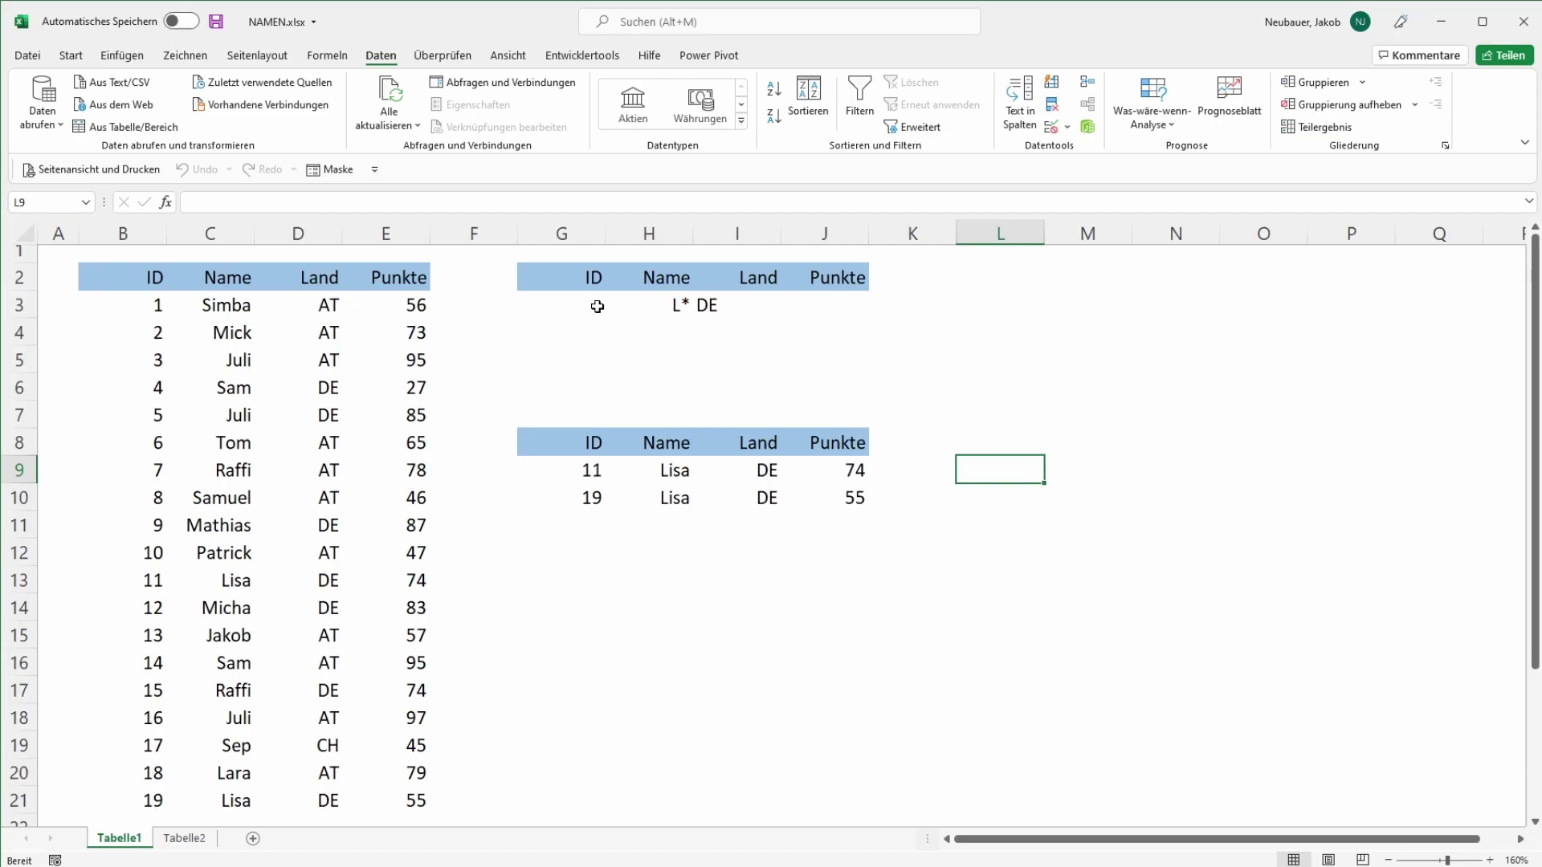
- Clear DE from I3 and set the Punkte criterion in J3 to >60
click(724, 308)
key(Delete)
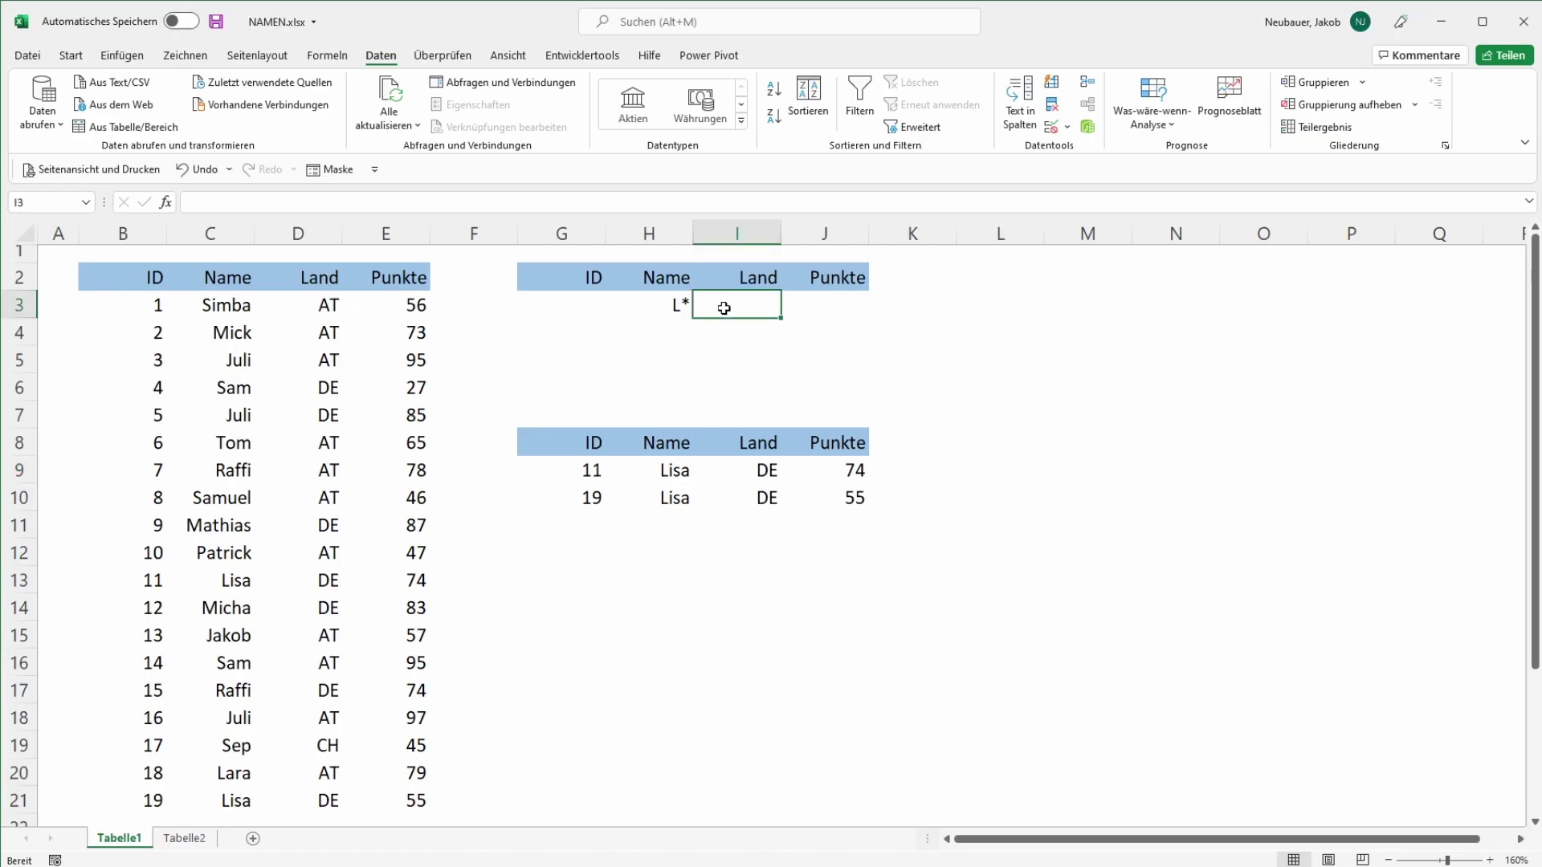
click(823, 308)
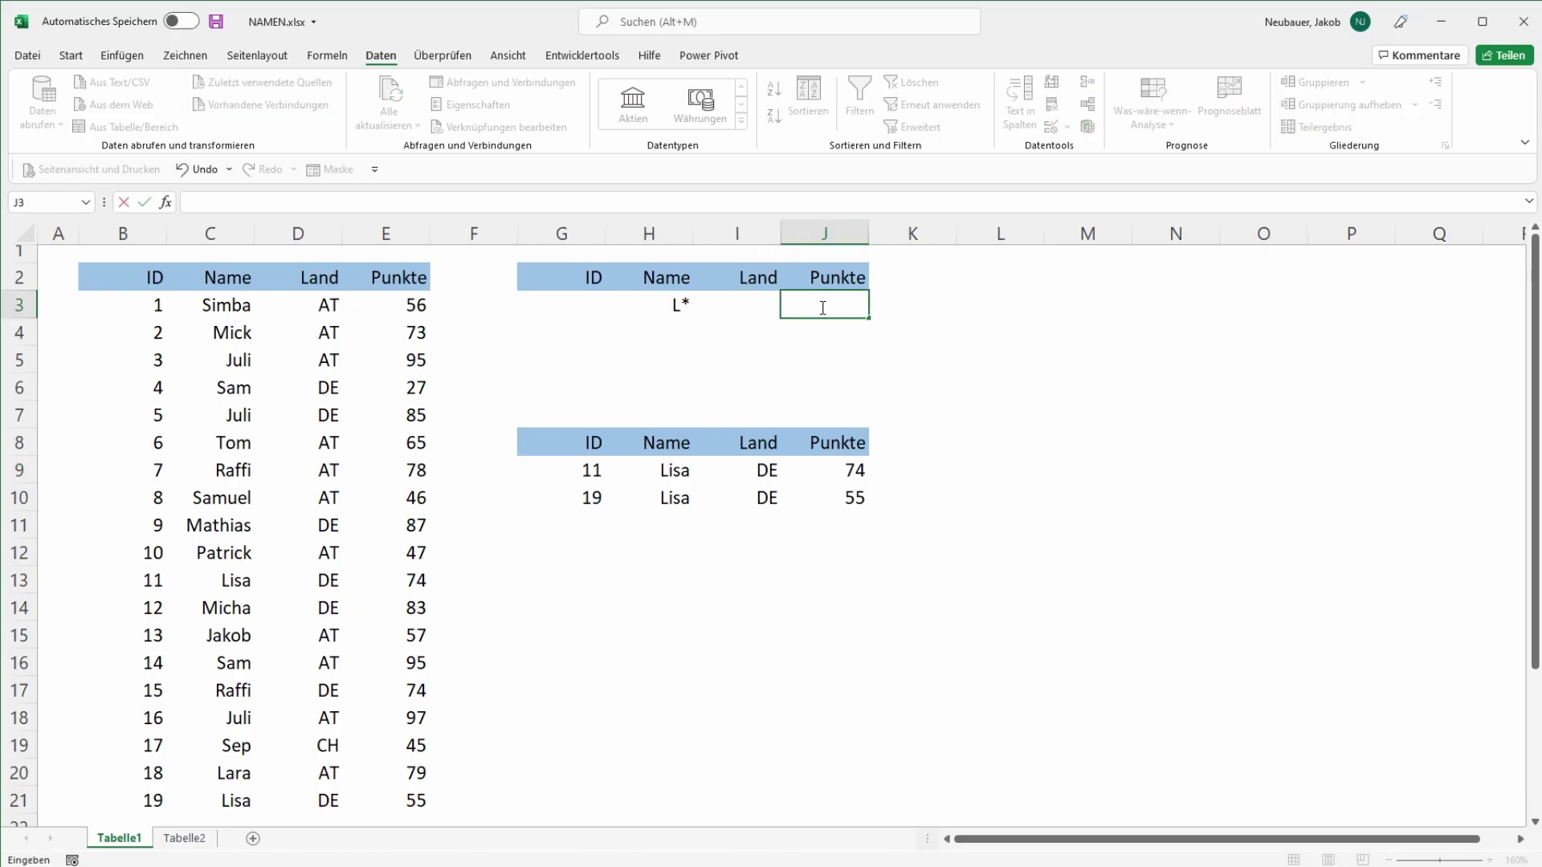
text(>60)
key(Return)
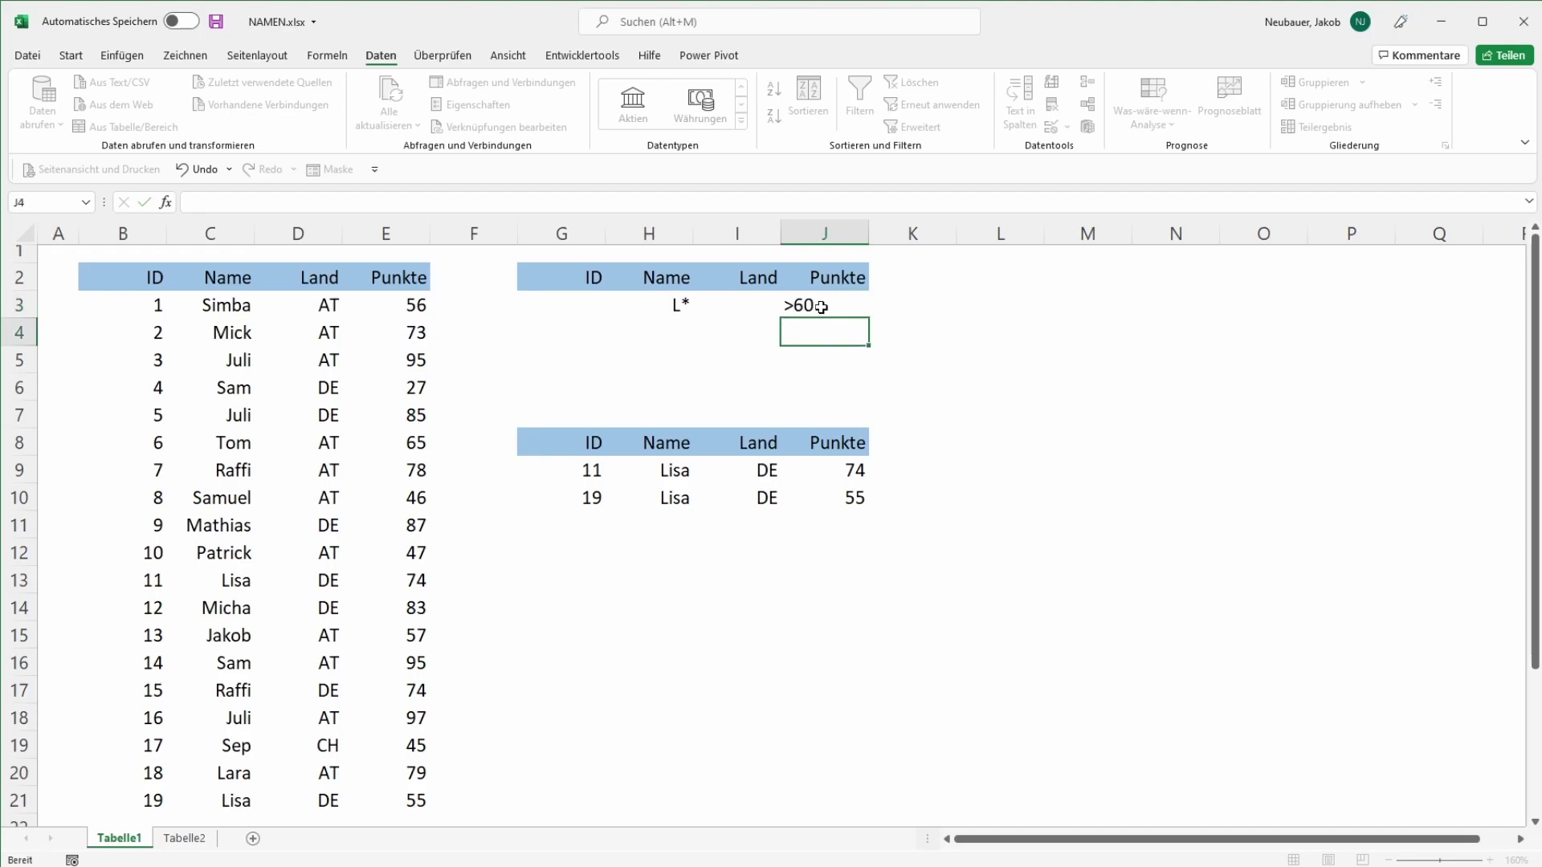
- Rerun the Spezialfilter copying elsewhere and compare the Lisa/DE 74 and Lara/AT 79 results with the source
click(915, 127)
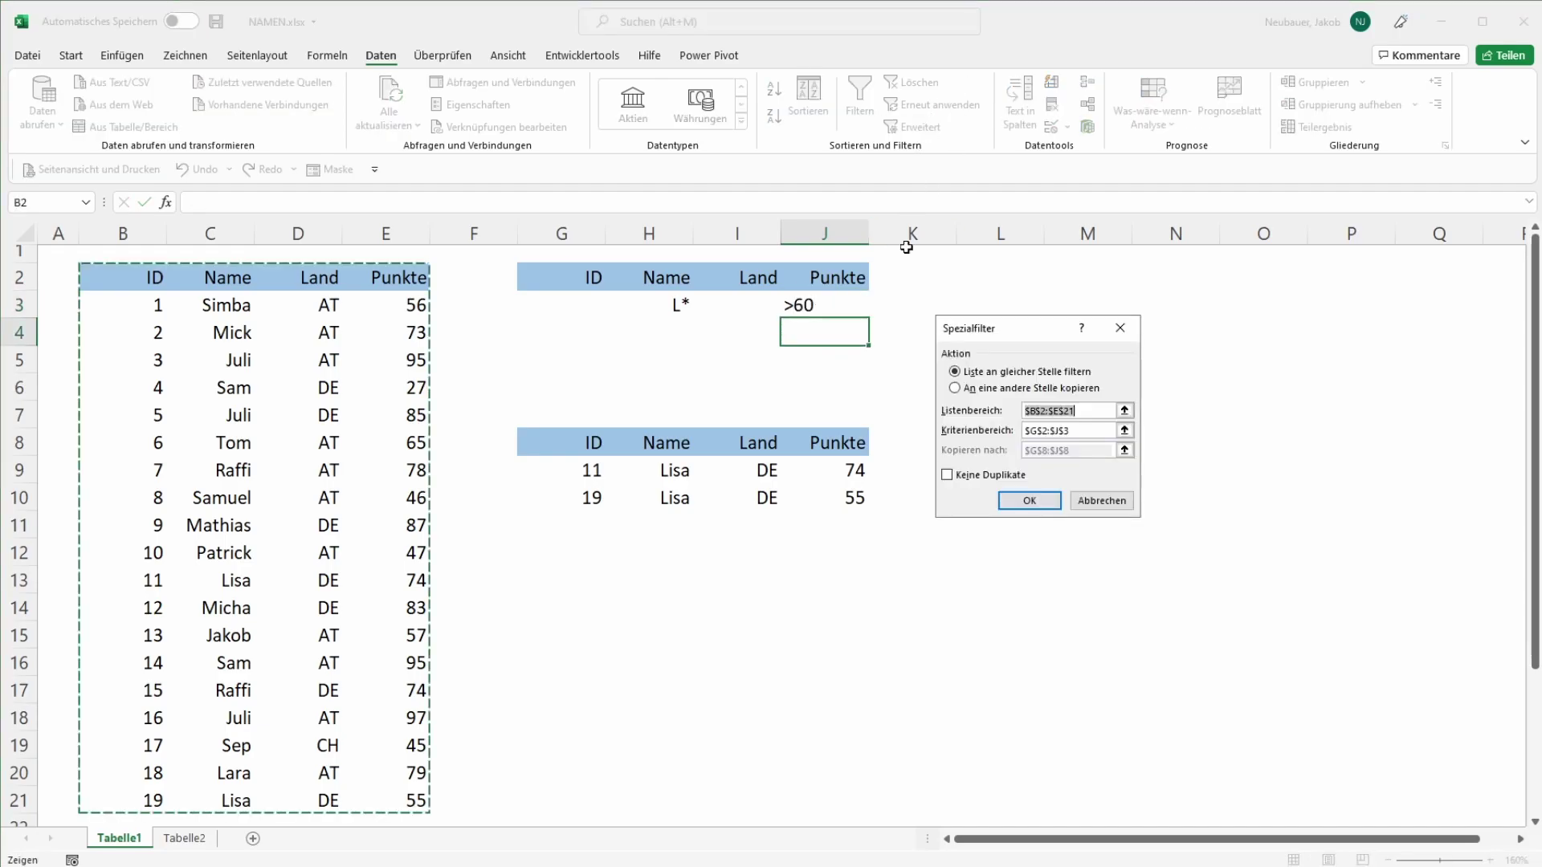
click(992, 389)
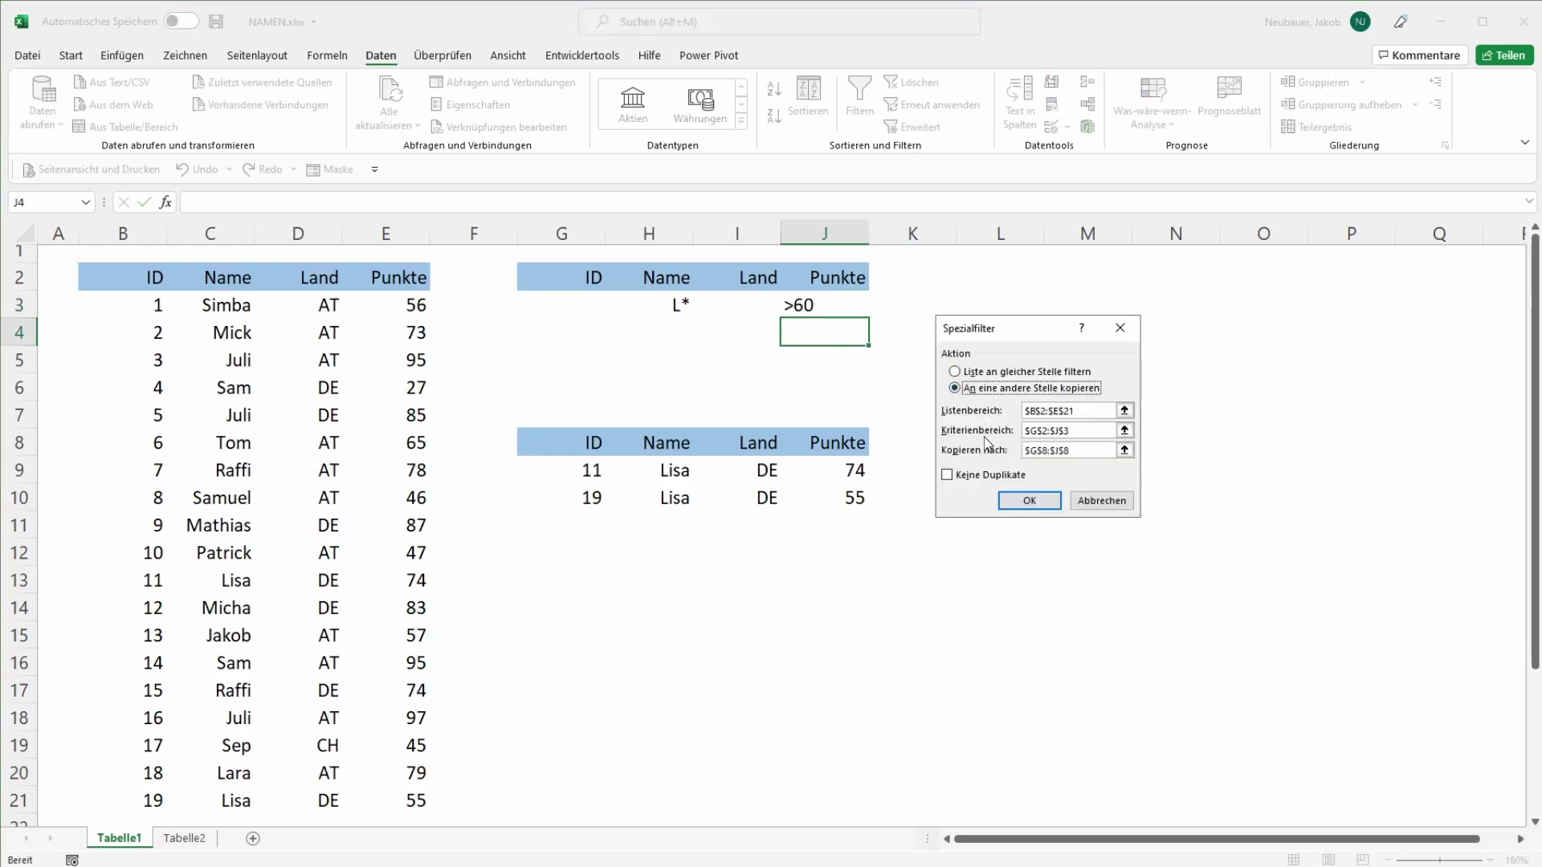
click(1024, 499)
drag(576, 498, 792, 494)
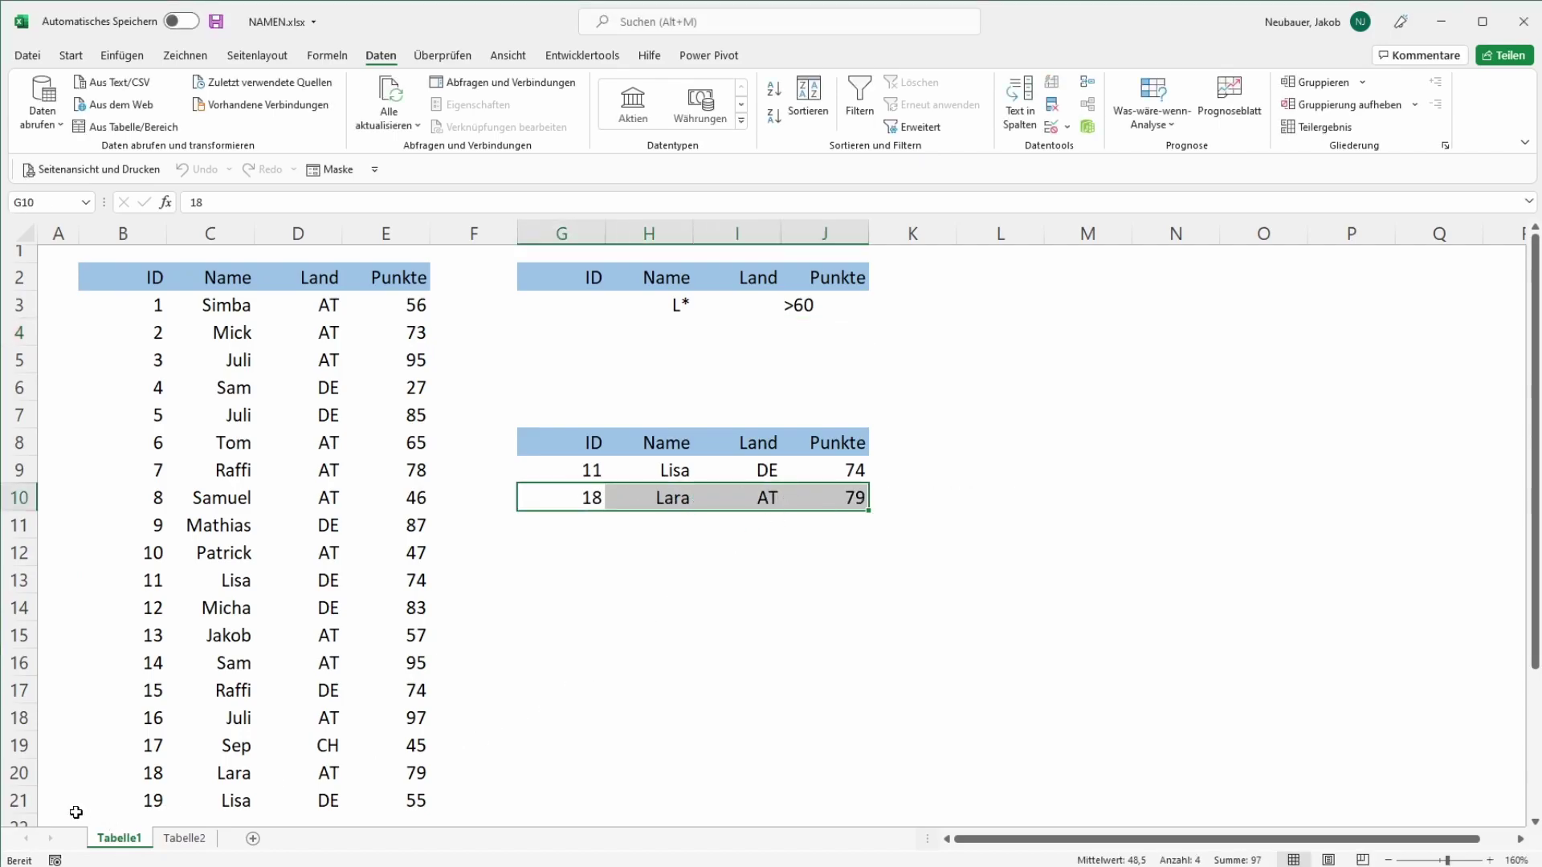
drag(127, 801, 390, 800)
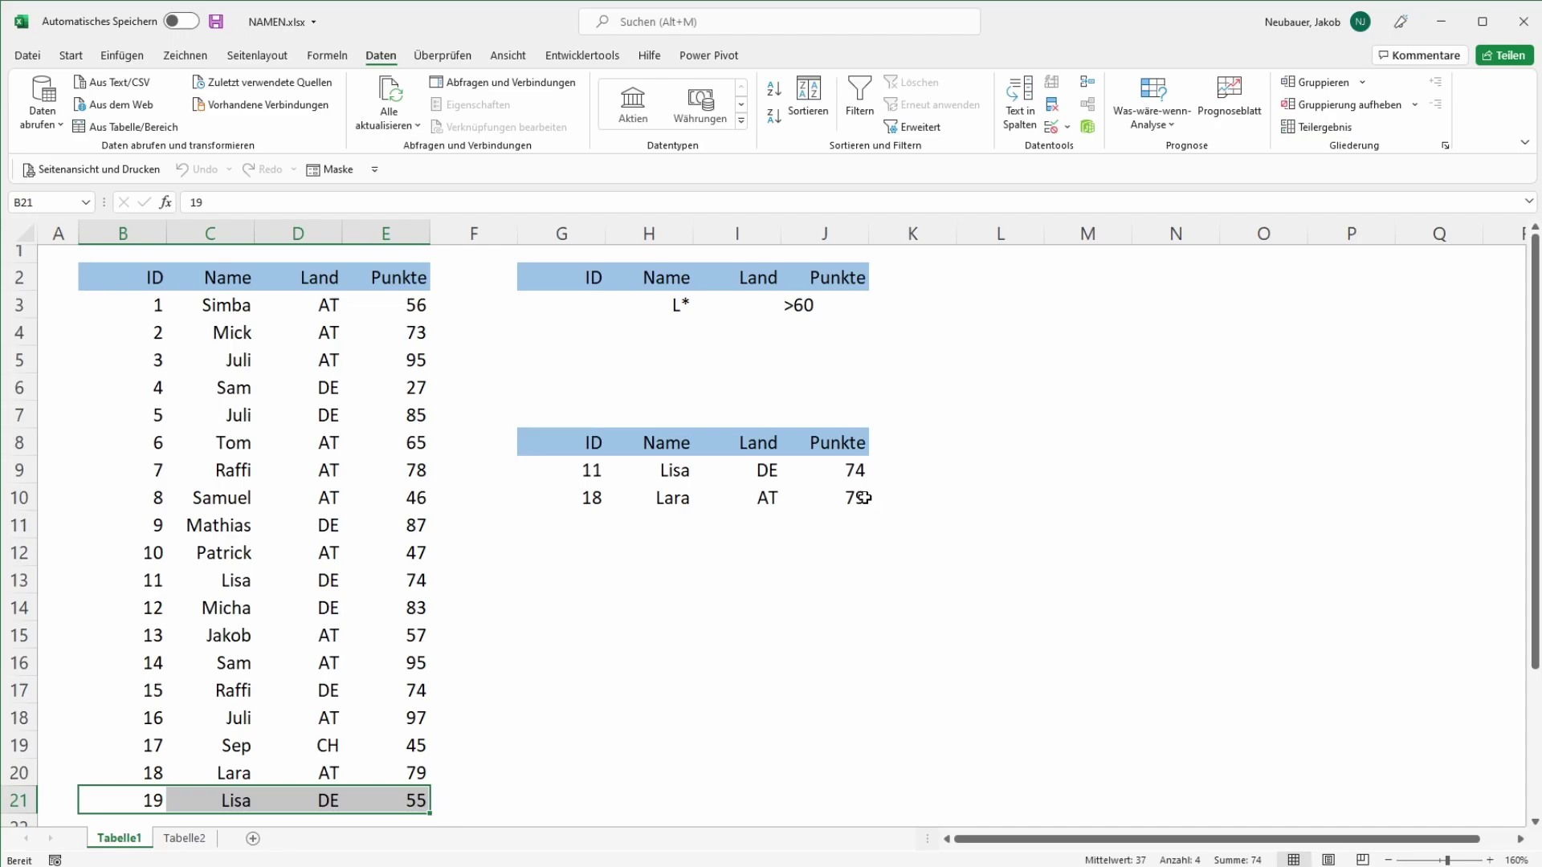
click(774, 498)
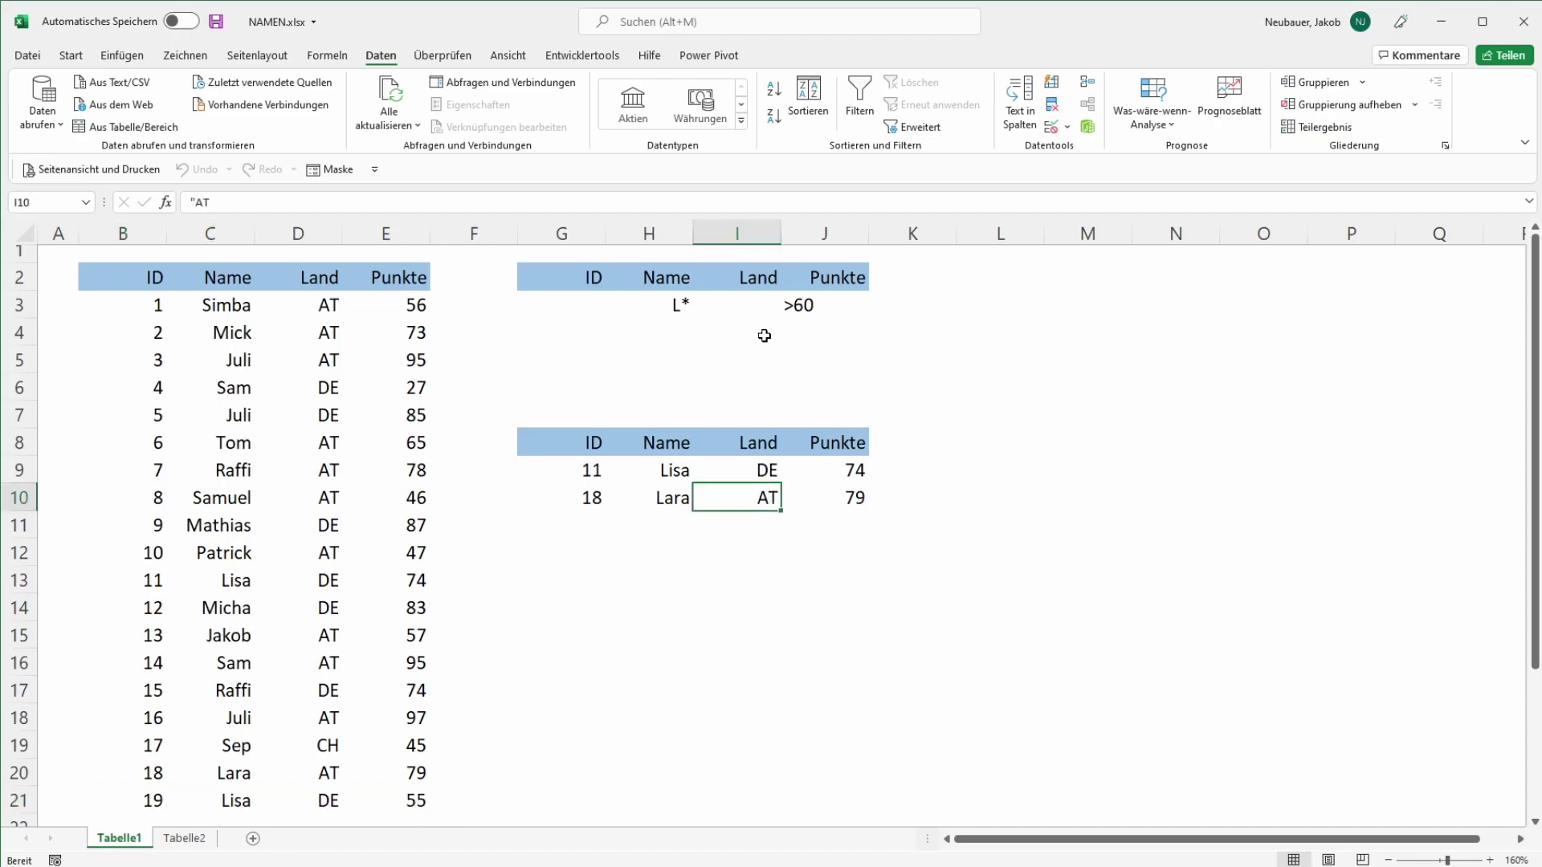
- With the empty Land criterion cell selected, reopen the Spezialfilter dialog from Daten
click(749, 304)
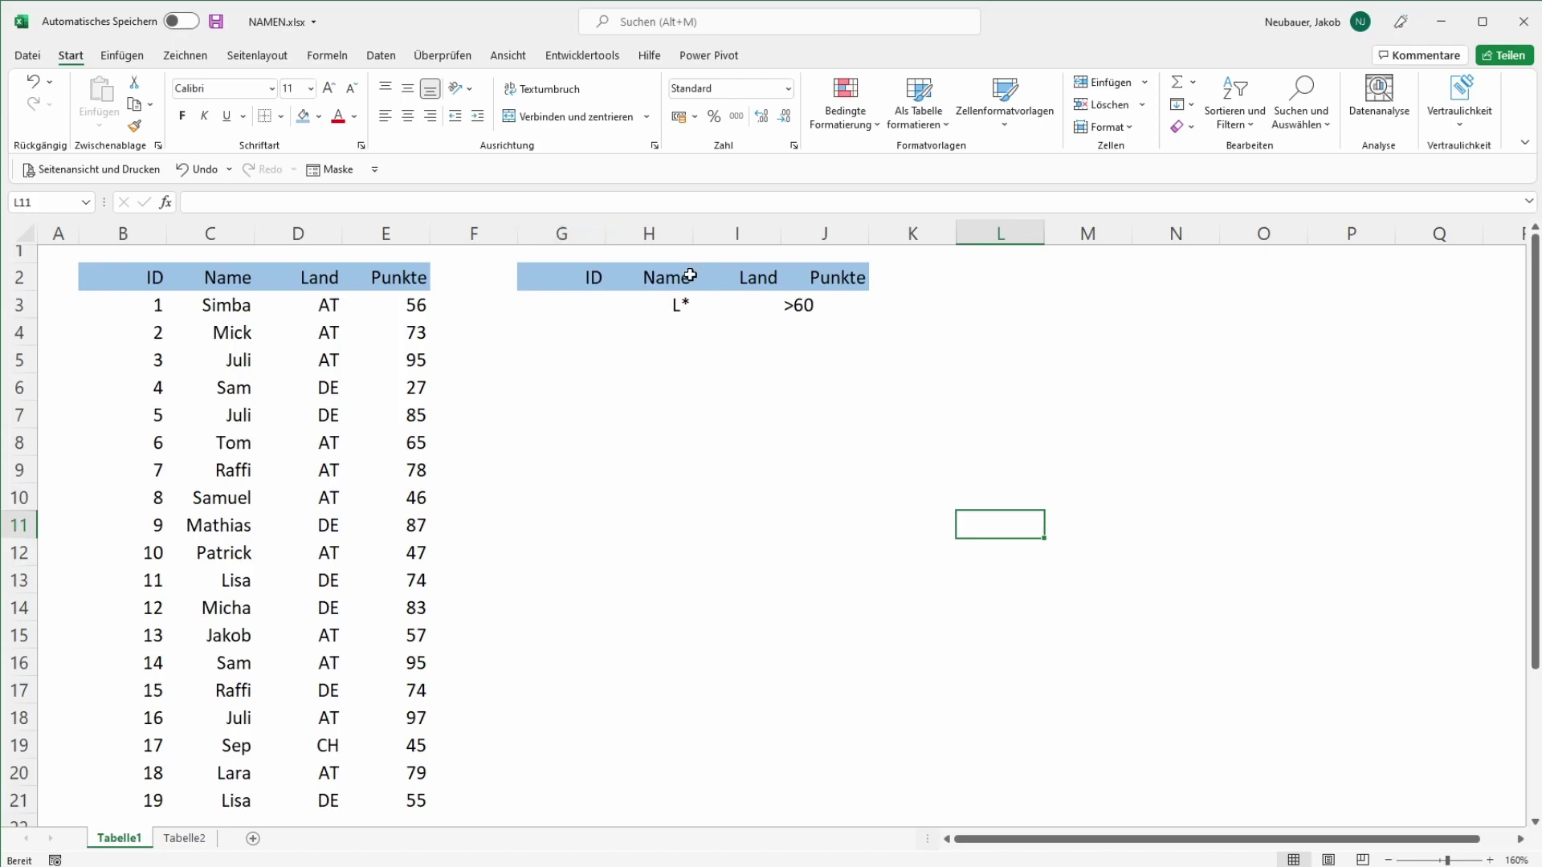
click(381, 54)
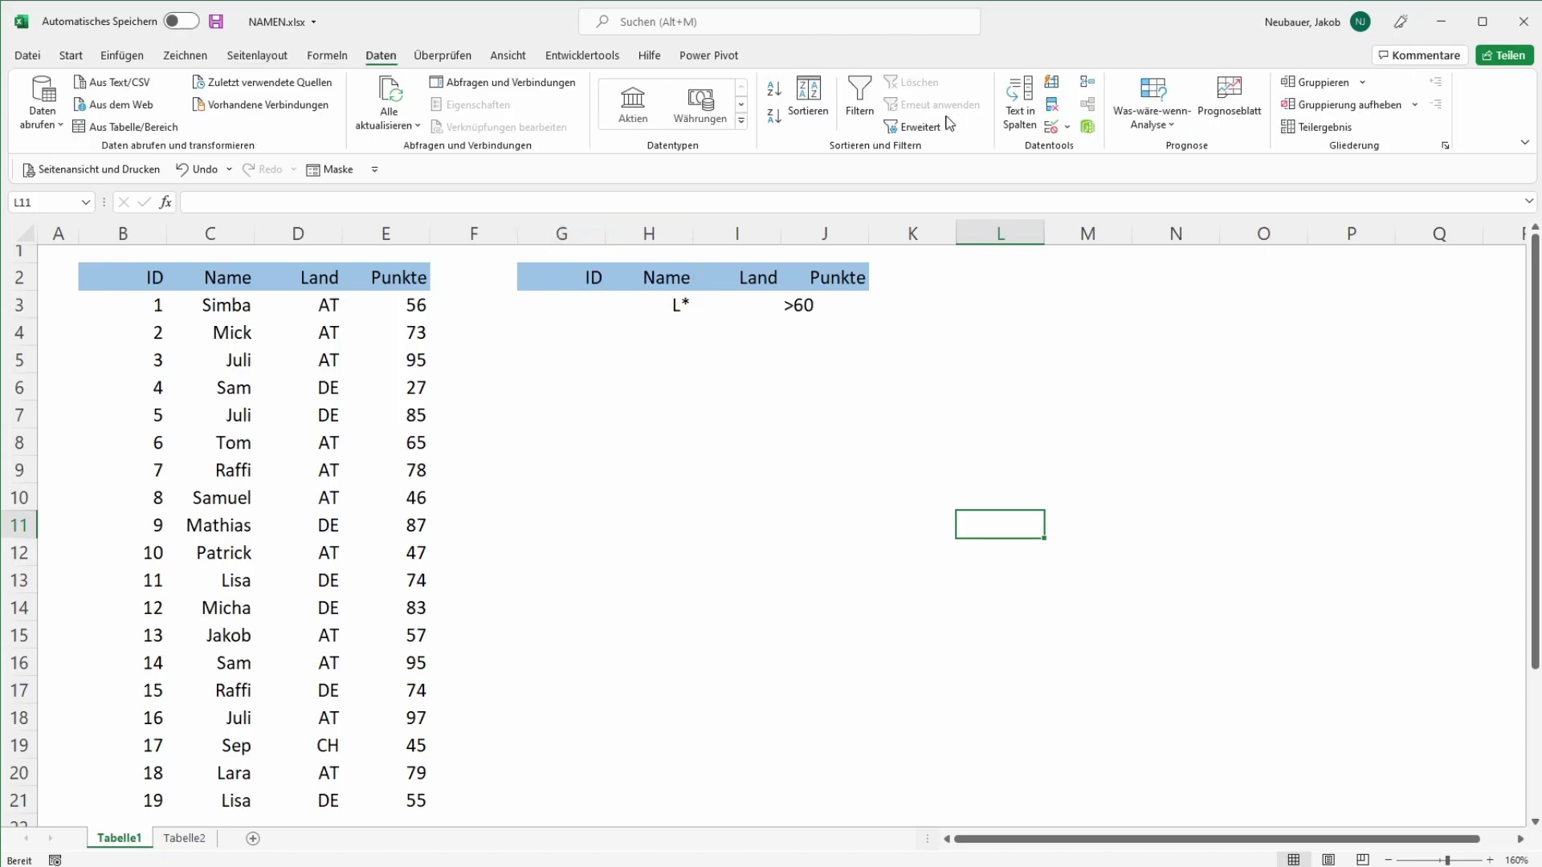
click(914, 127)
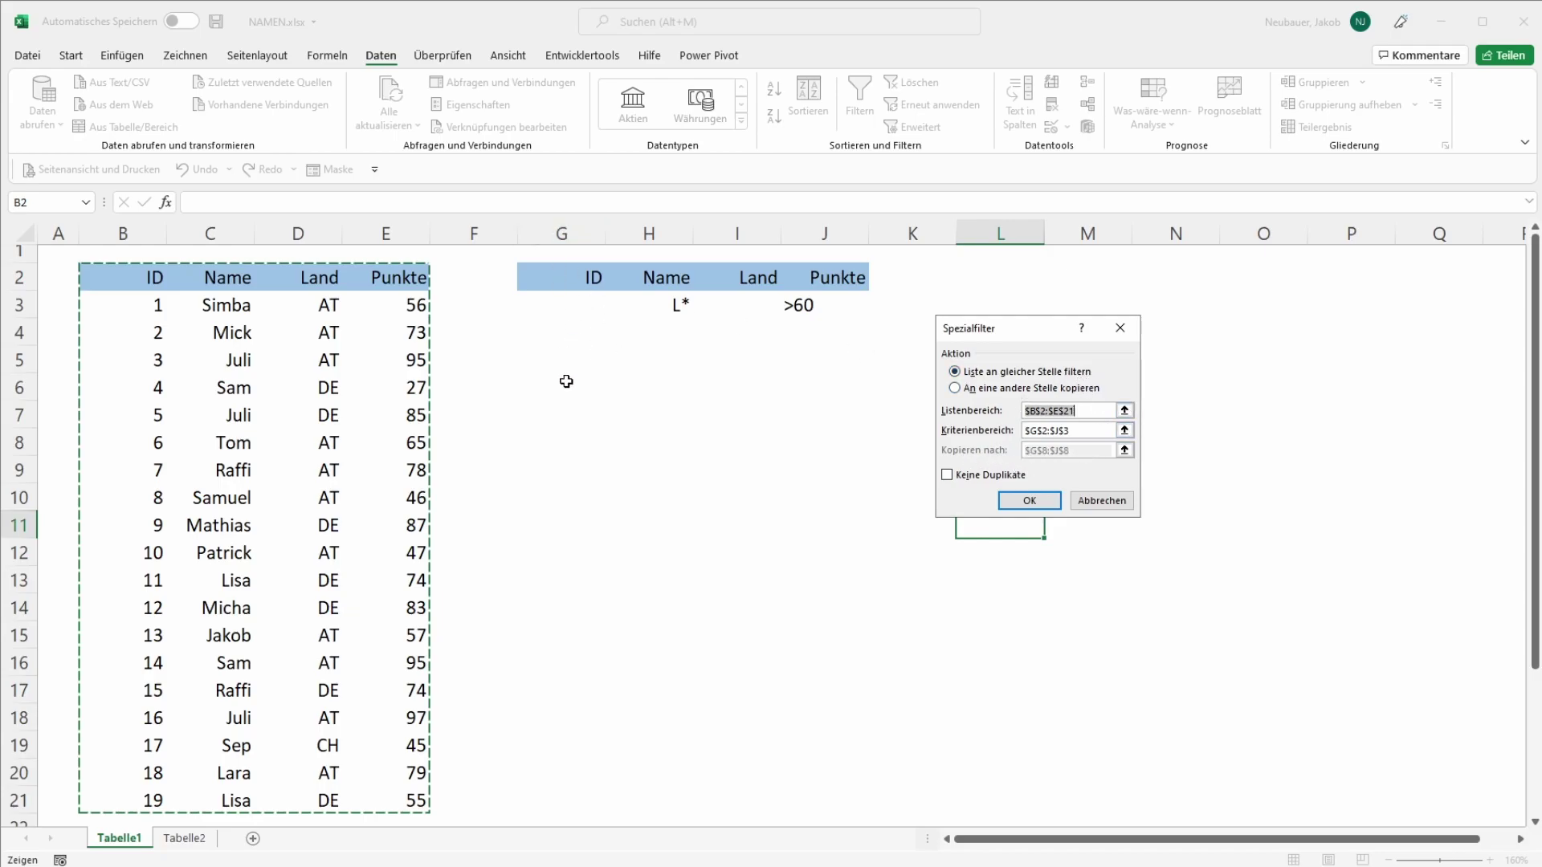
- Filter the names C3:C21 in place with no criteria range and Keine Duplikate ticked
click(1124, 410)
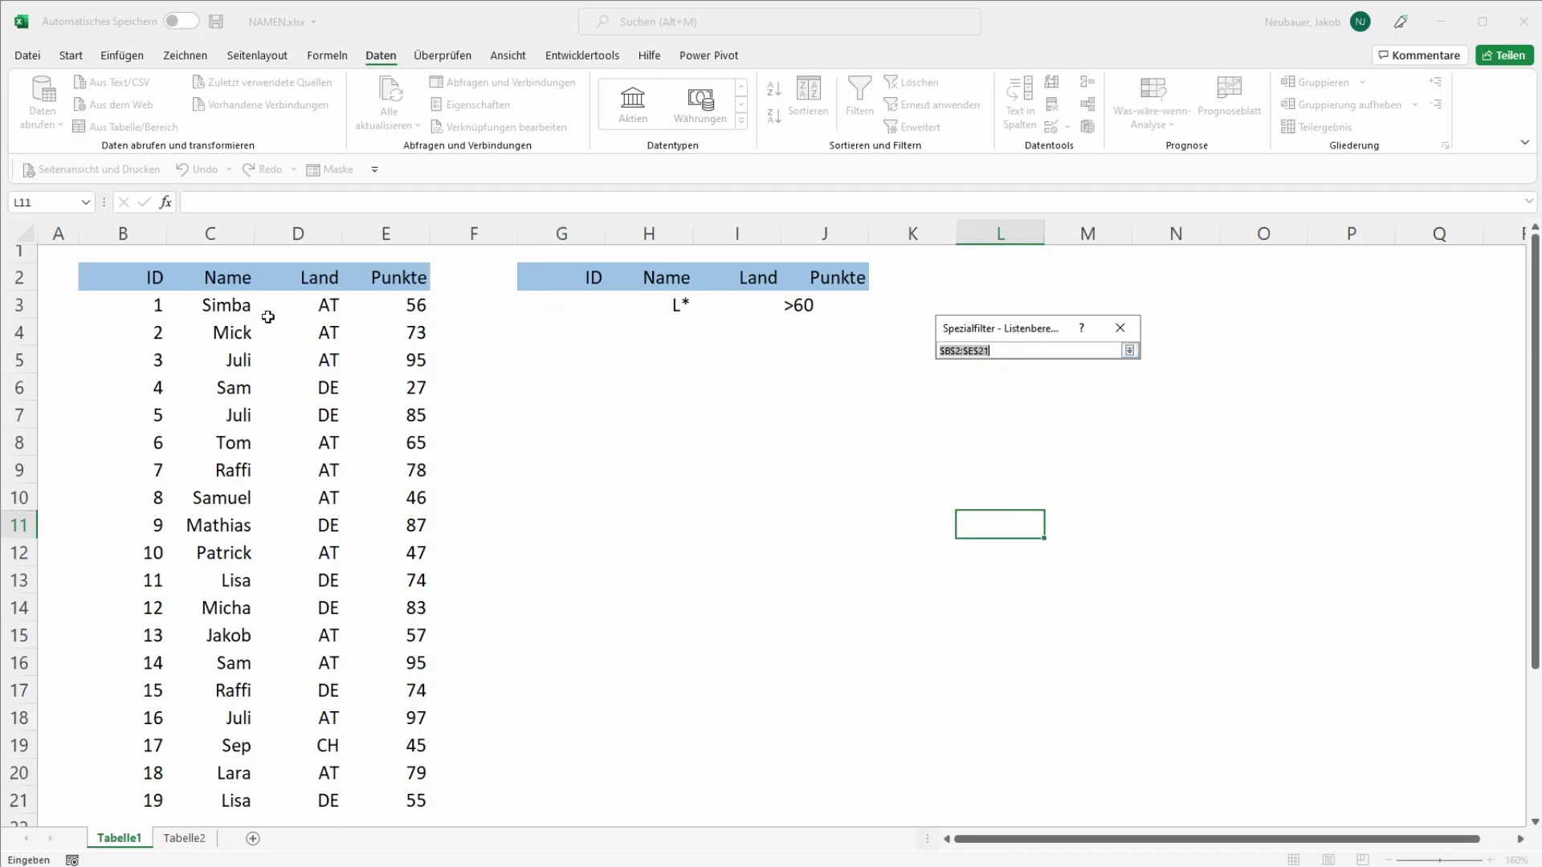
drag(231, 306, 232, 801)
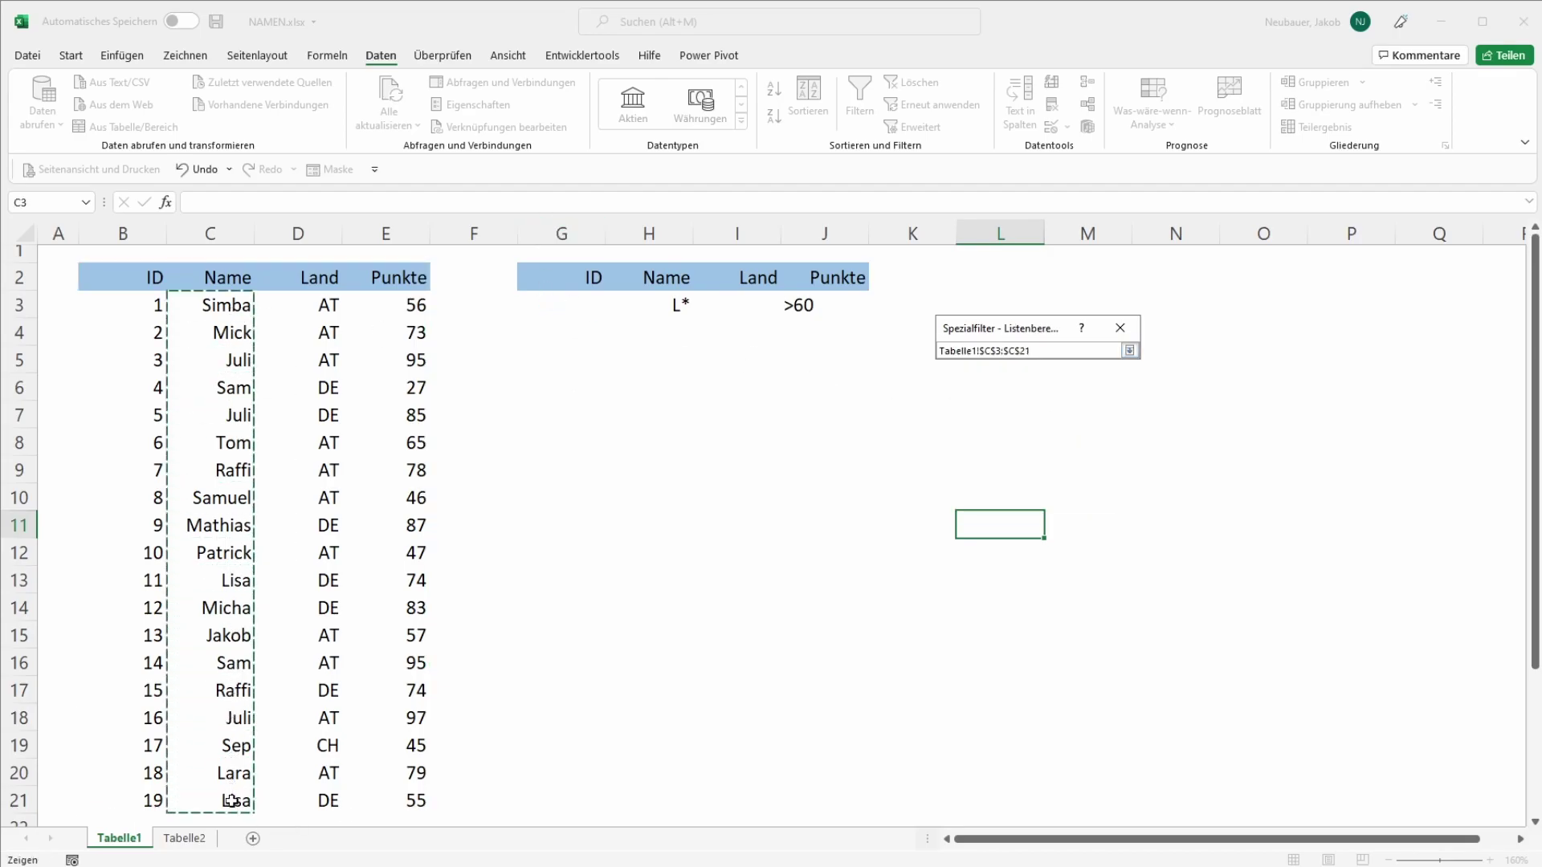
key(Return)
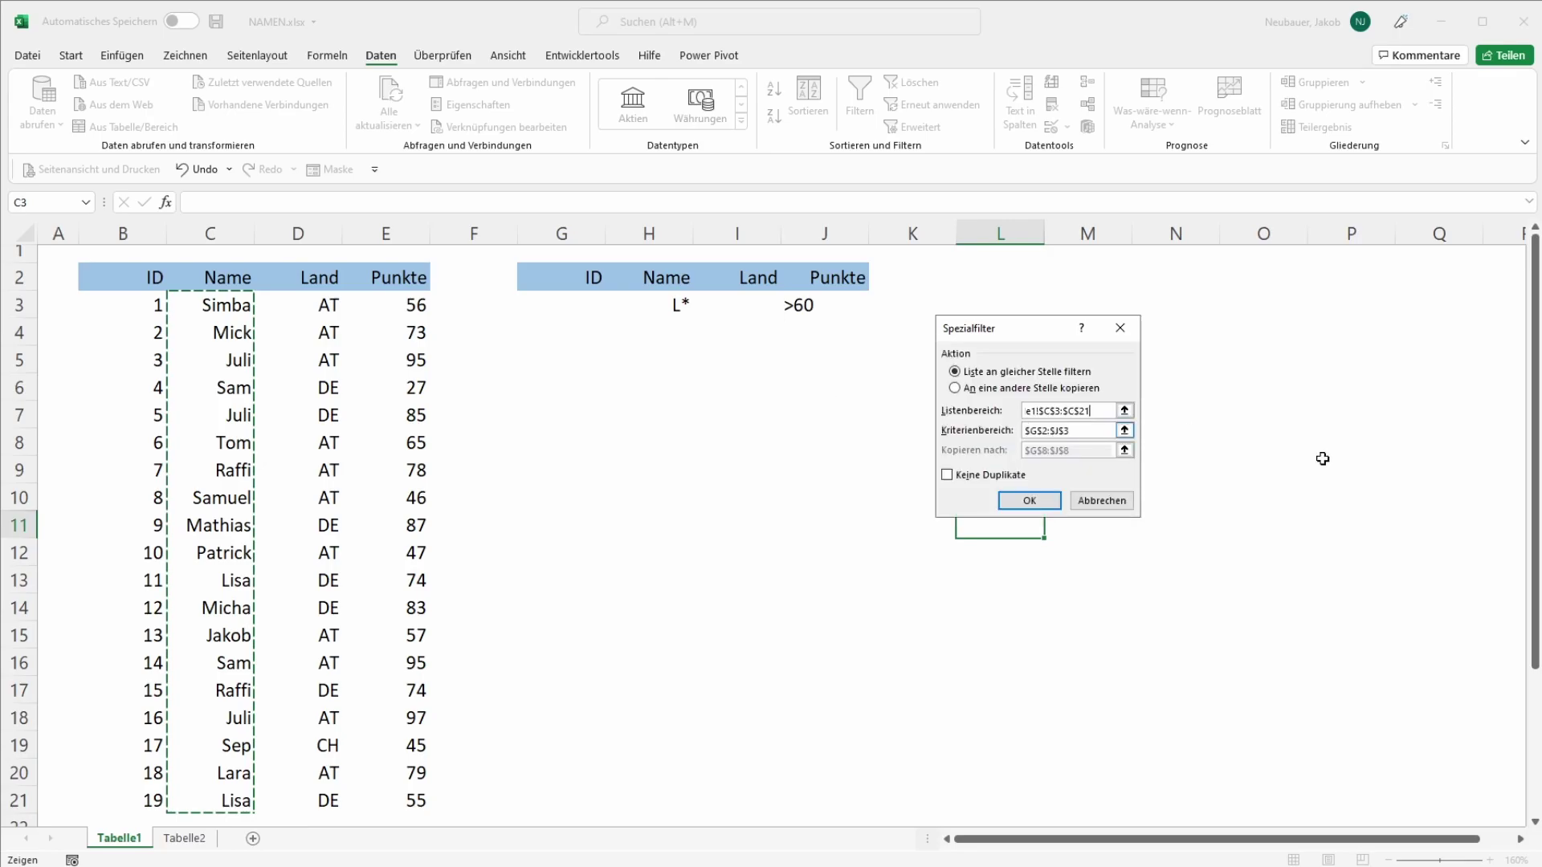
drag(1109, 430, 963, 428)
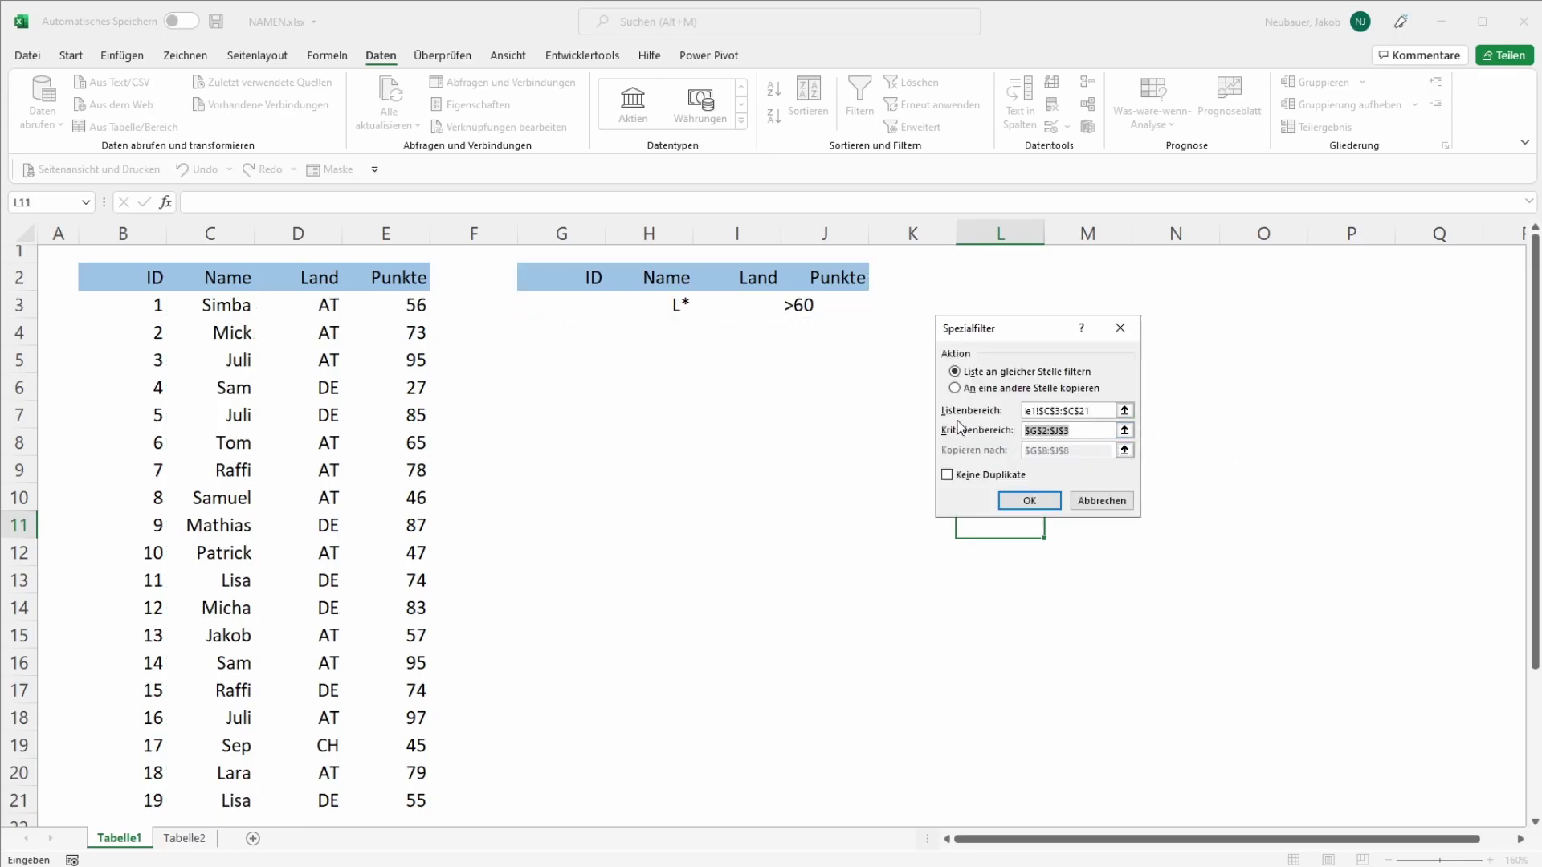
key(BackSpace)
click(977, 477)
click(1029, 502)
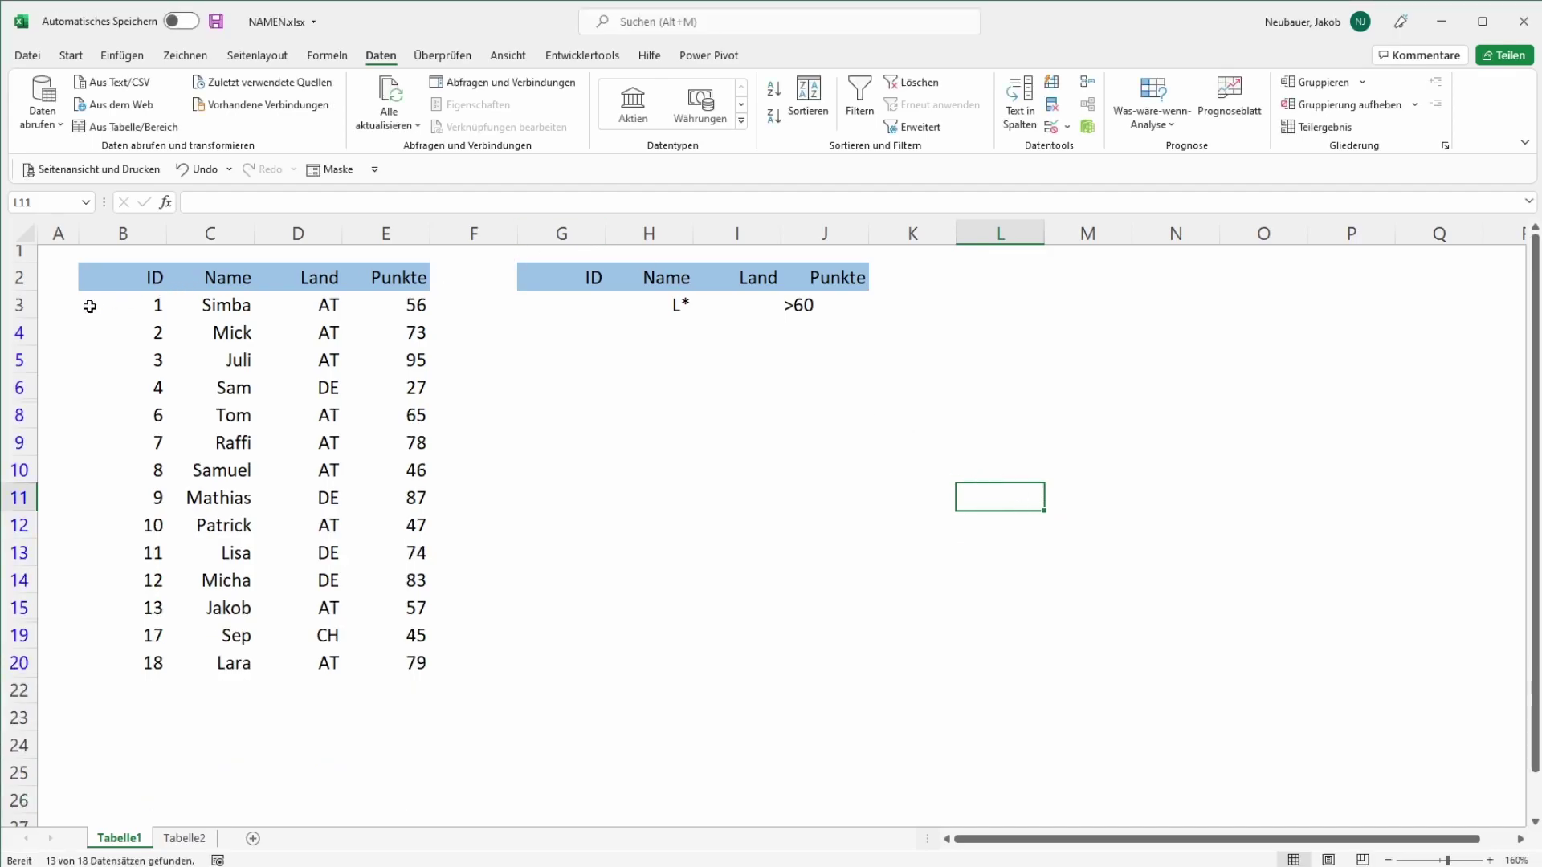
- Turn on column filters for the header row, then undo them
drag(110, 283, 406, 279)
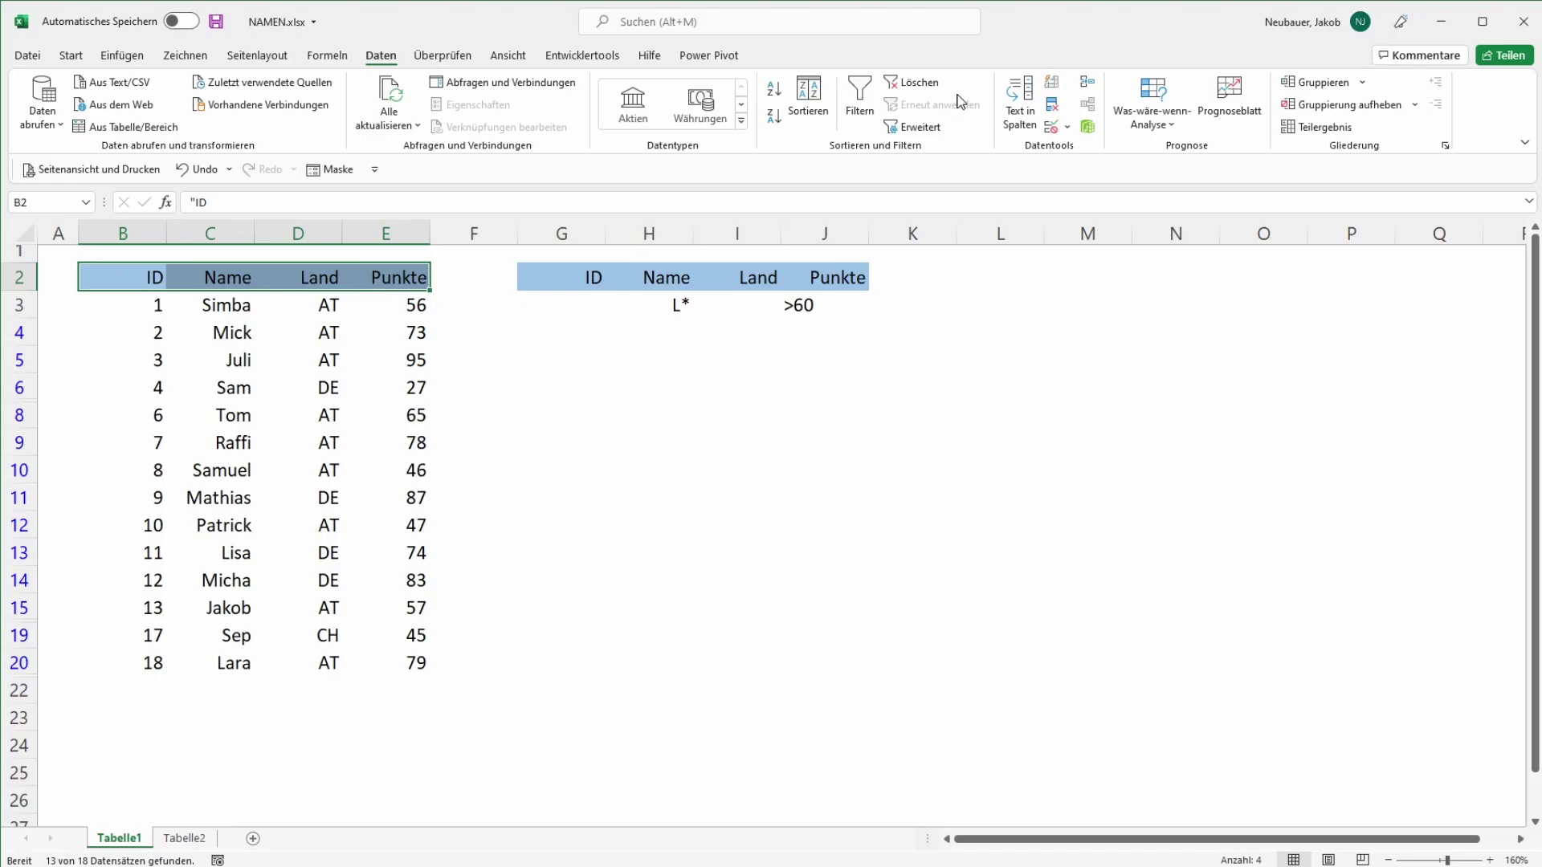
click(874, 96)
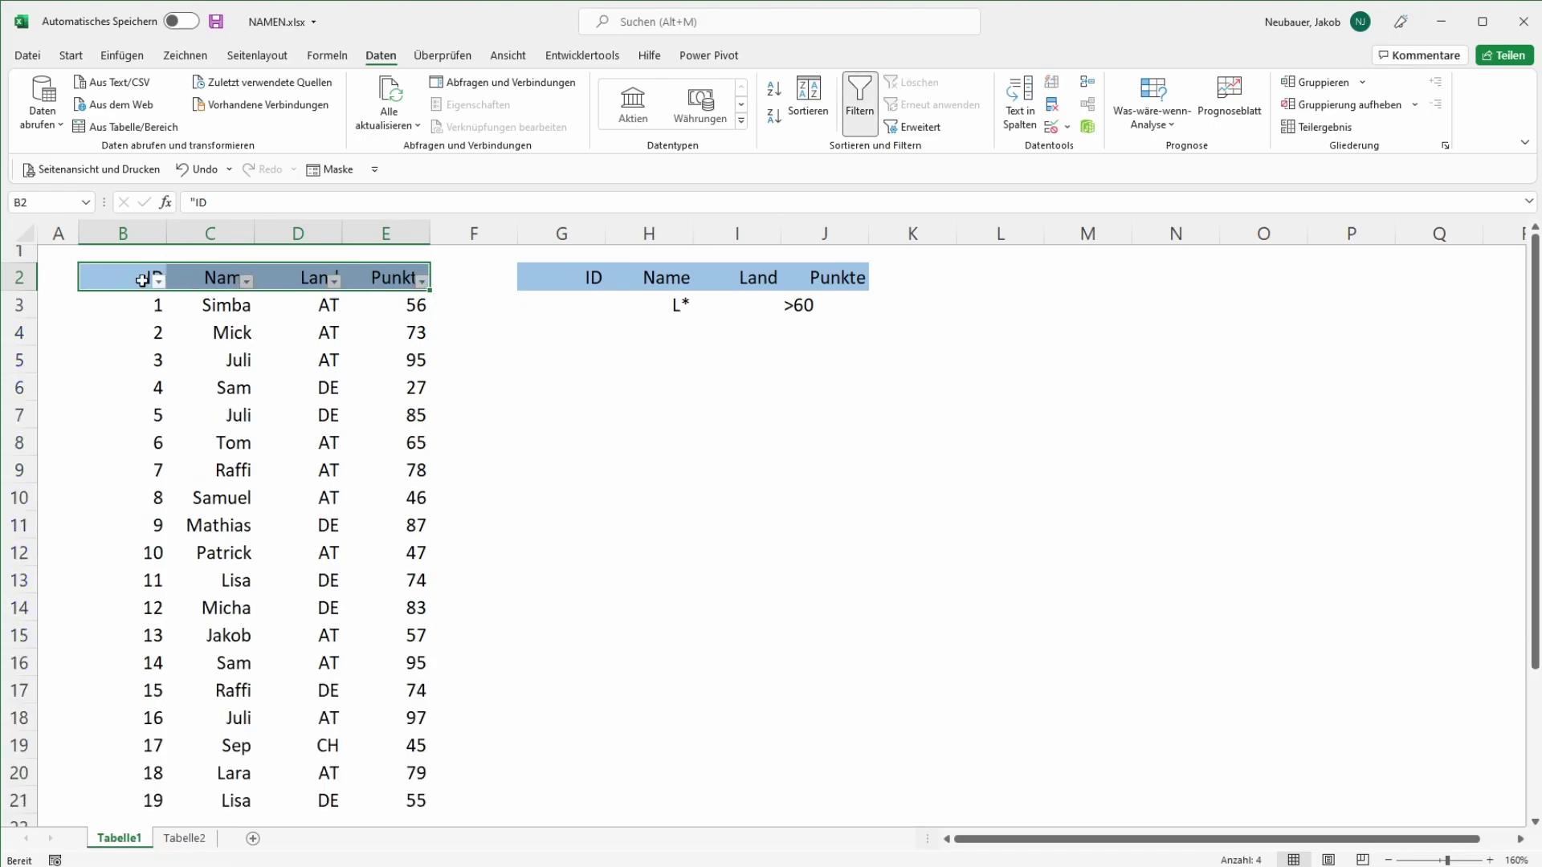
click(197, 169)
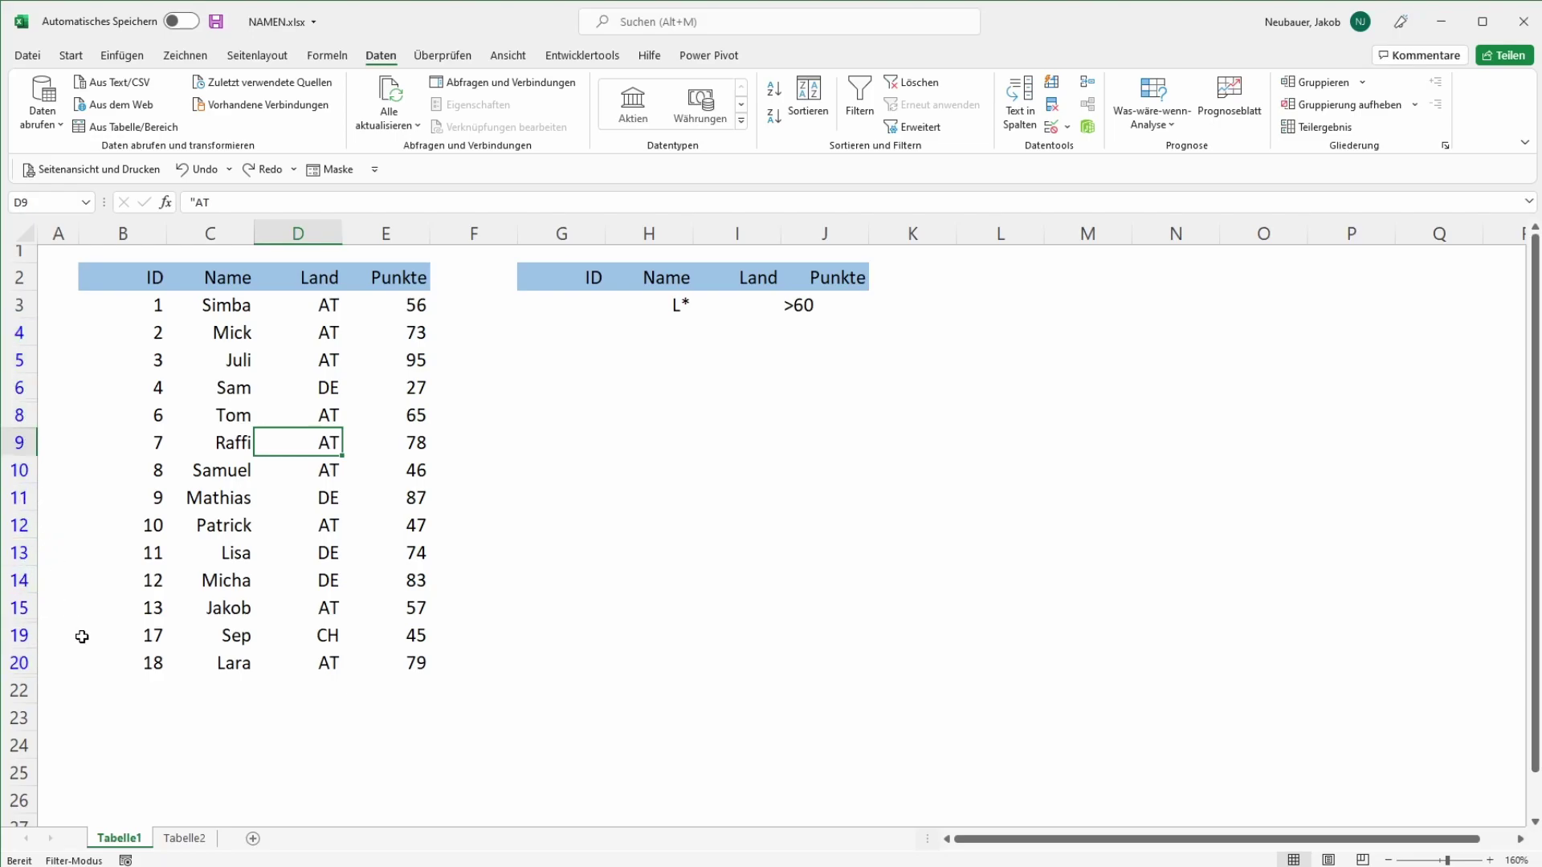
drag(138, 273, 381, 269)
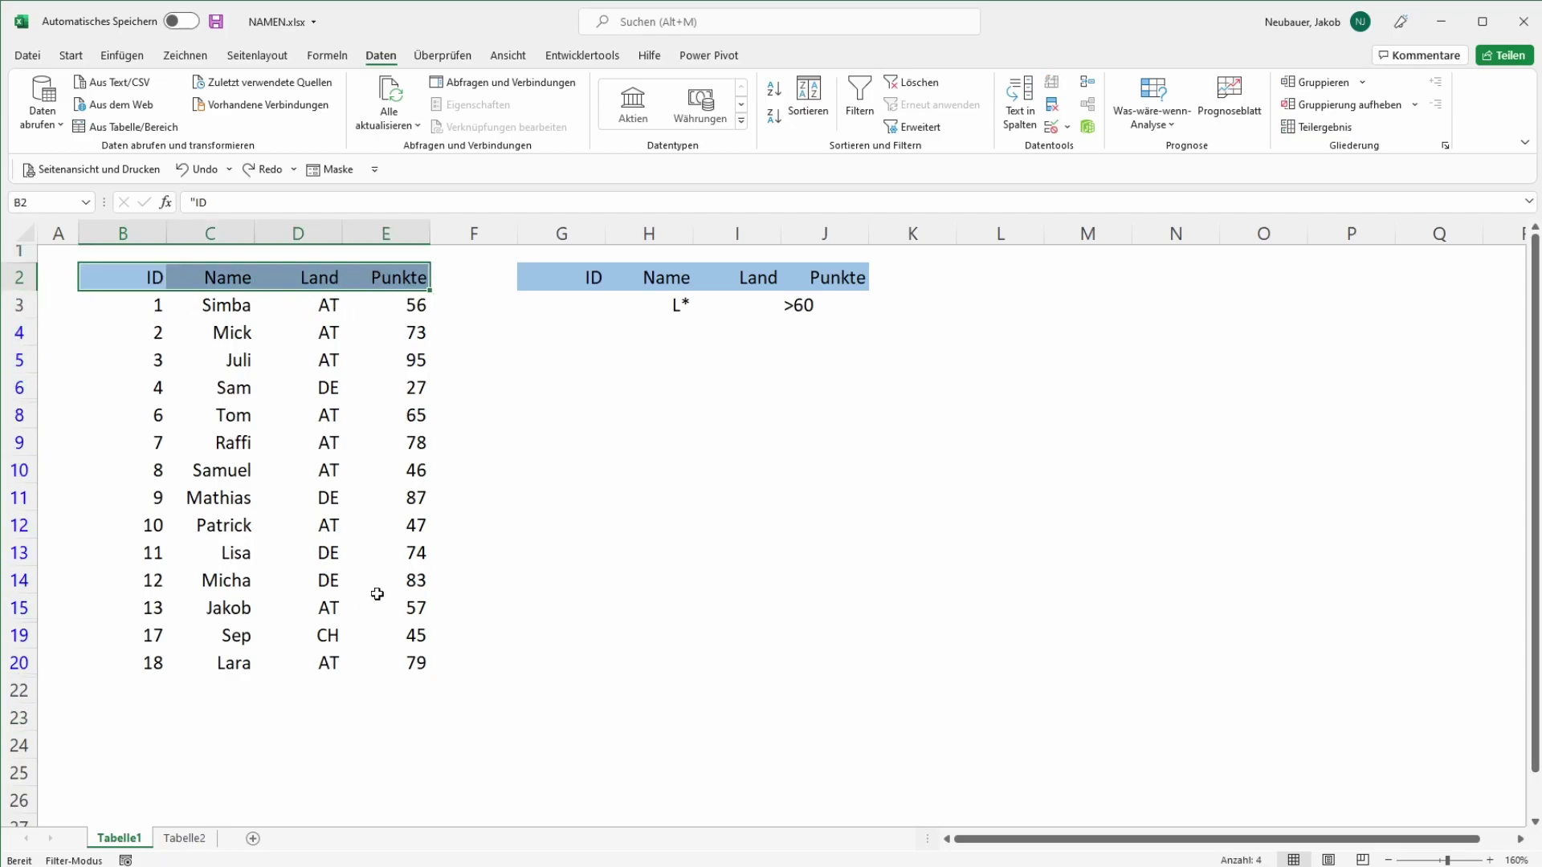
- Cancel the reopened Spezialfilter and undo the in-place unique-name filter
click(914, 127)
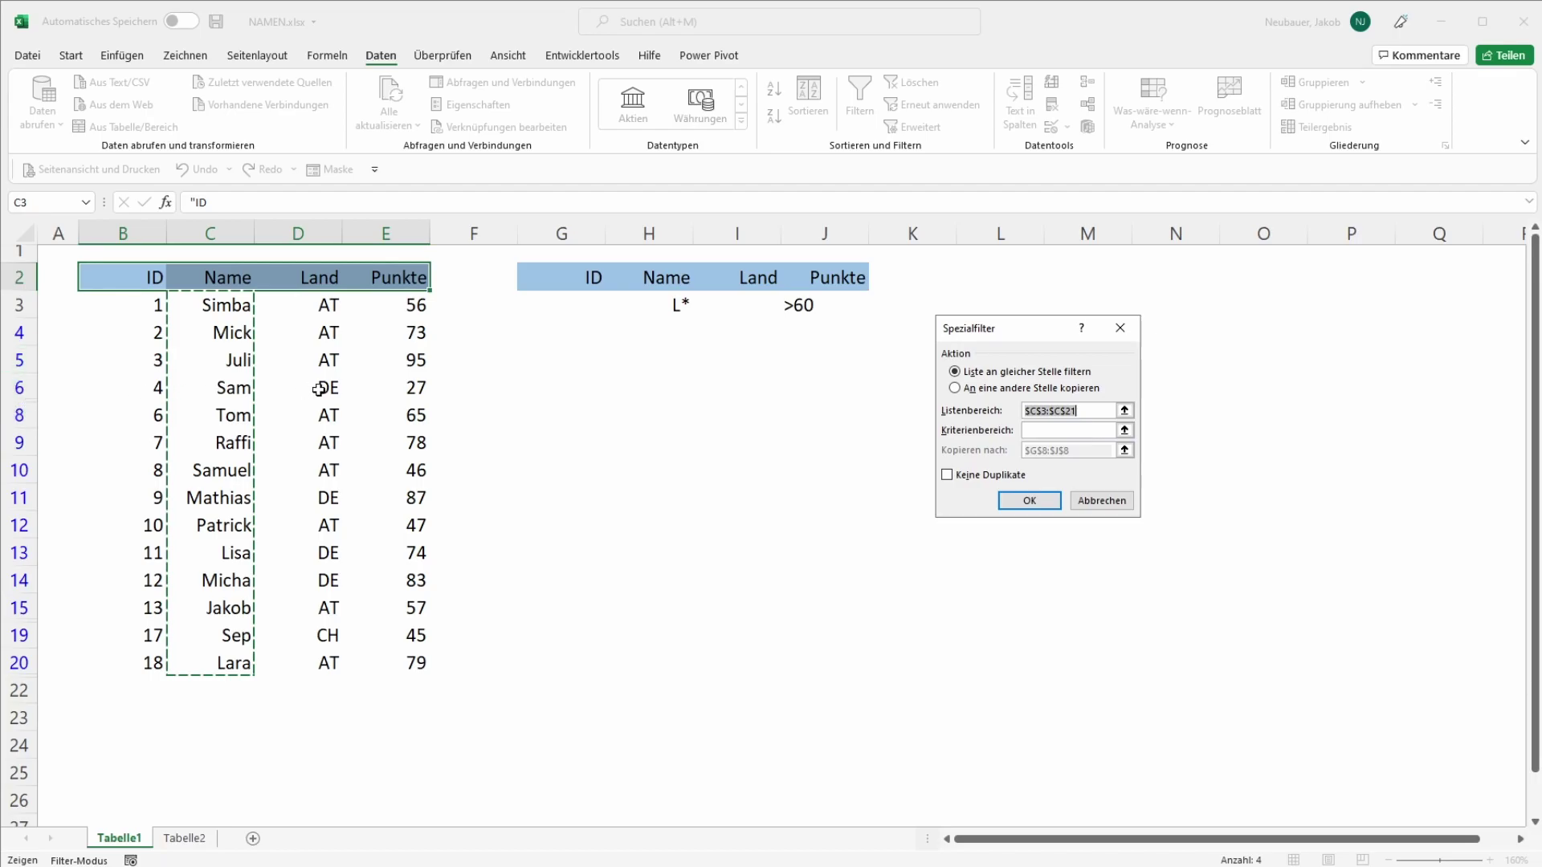
click(1101, 500)
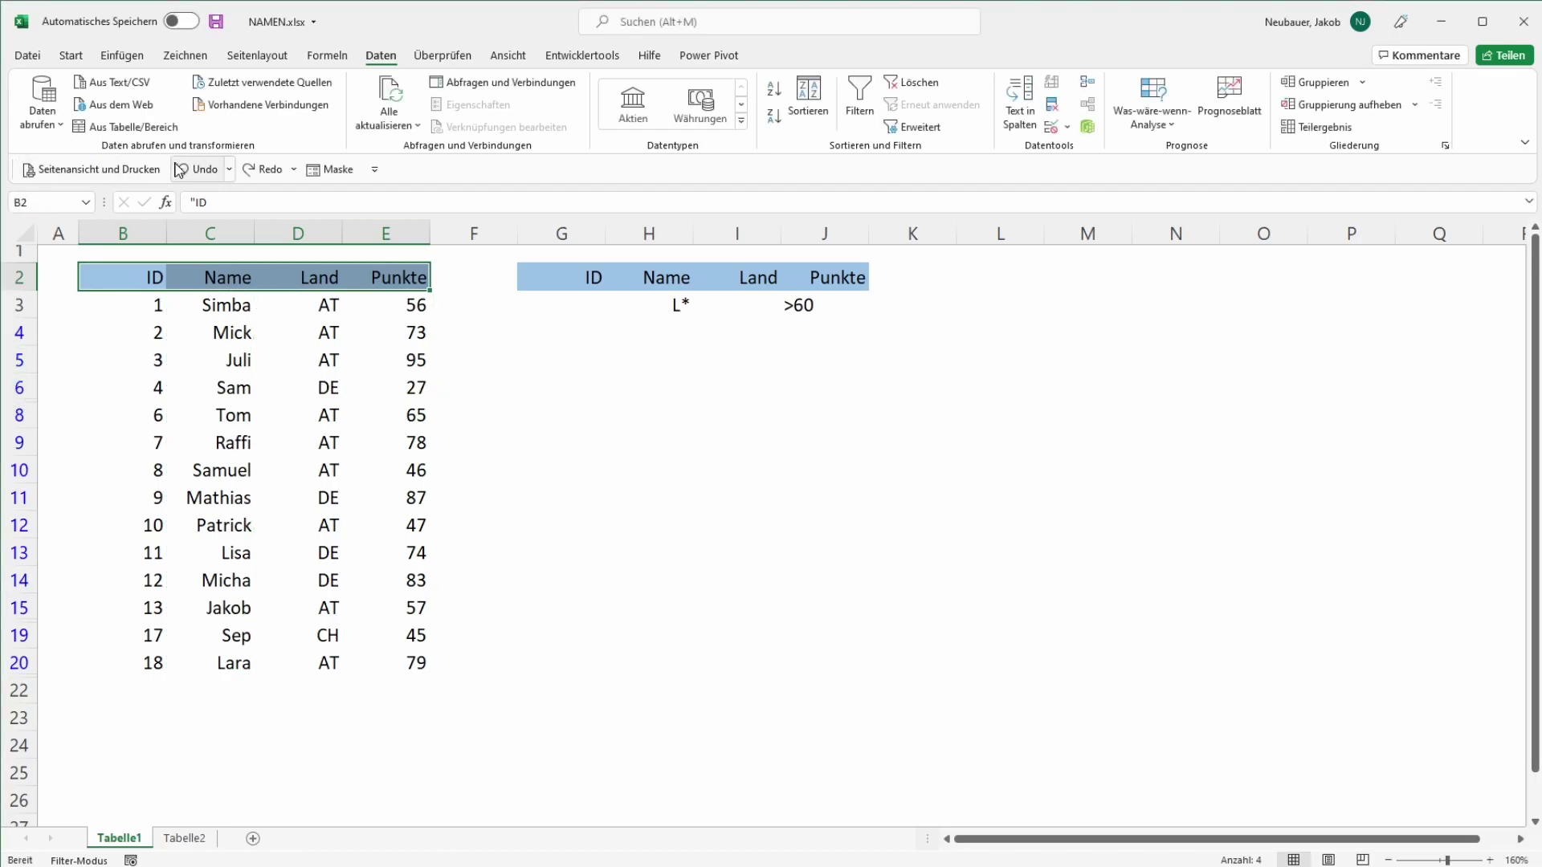
click(201, 170)
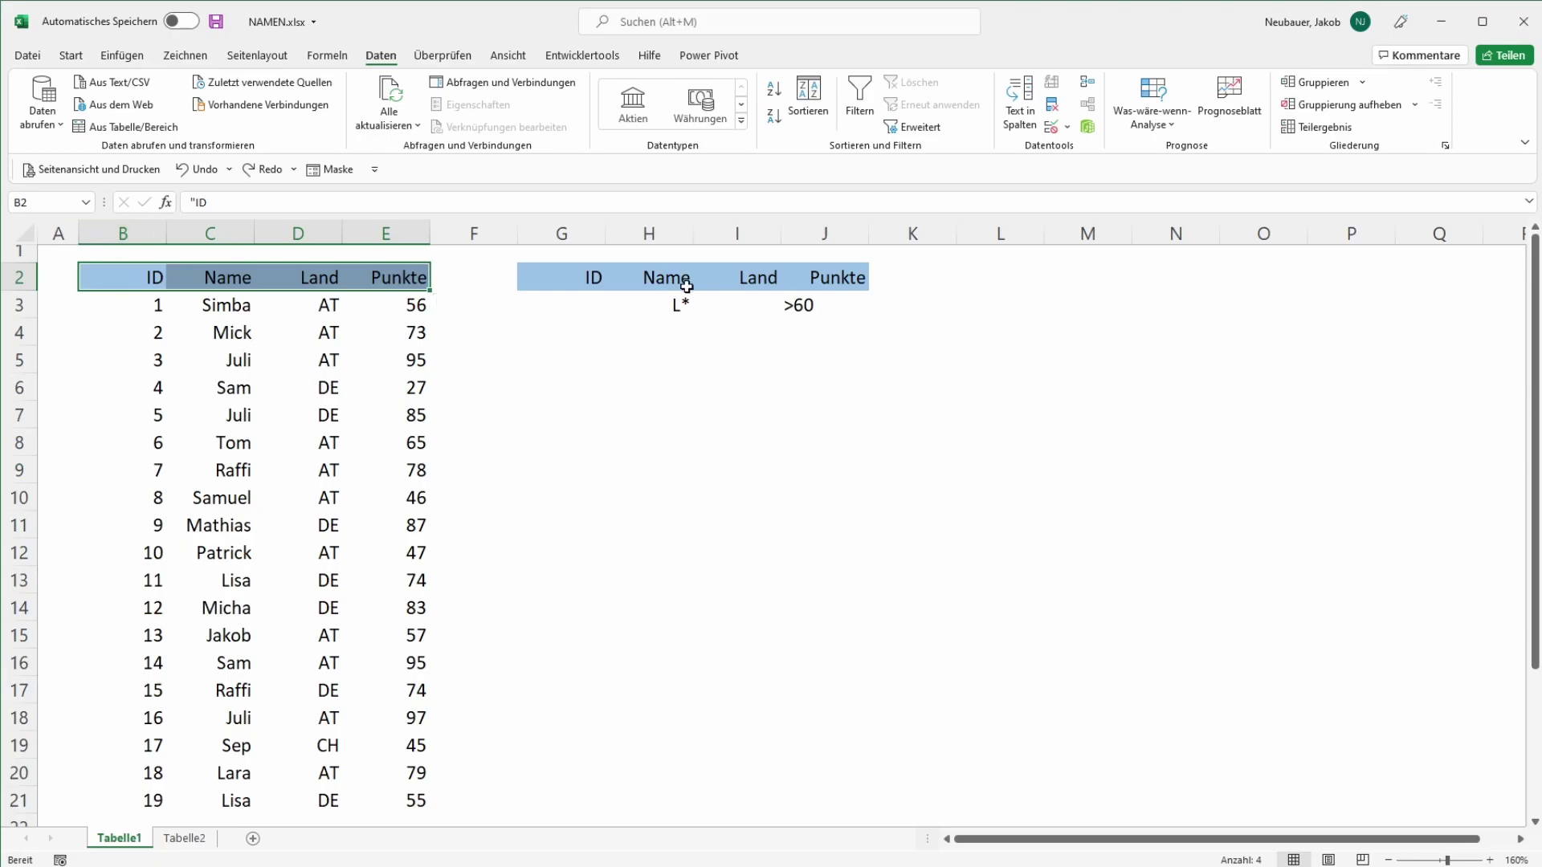
- Rerun the Spezialfilter copying L* and >60 matches elsewhere, then select the result table G7:J10
click(722, 303)
click(911, 127)
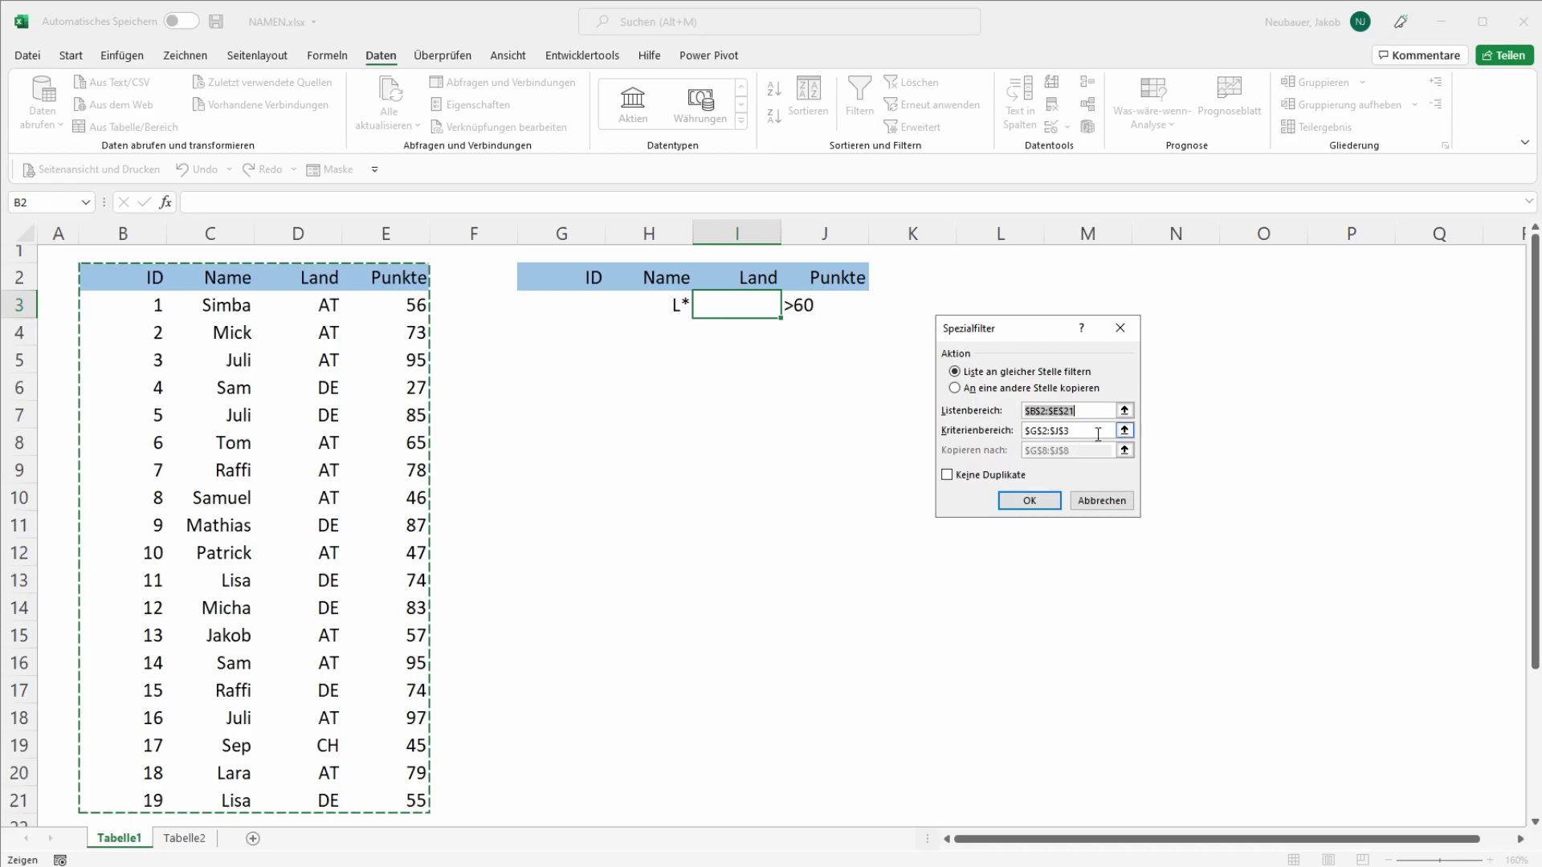
click(1020, 389)
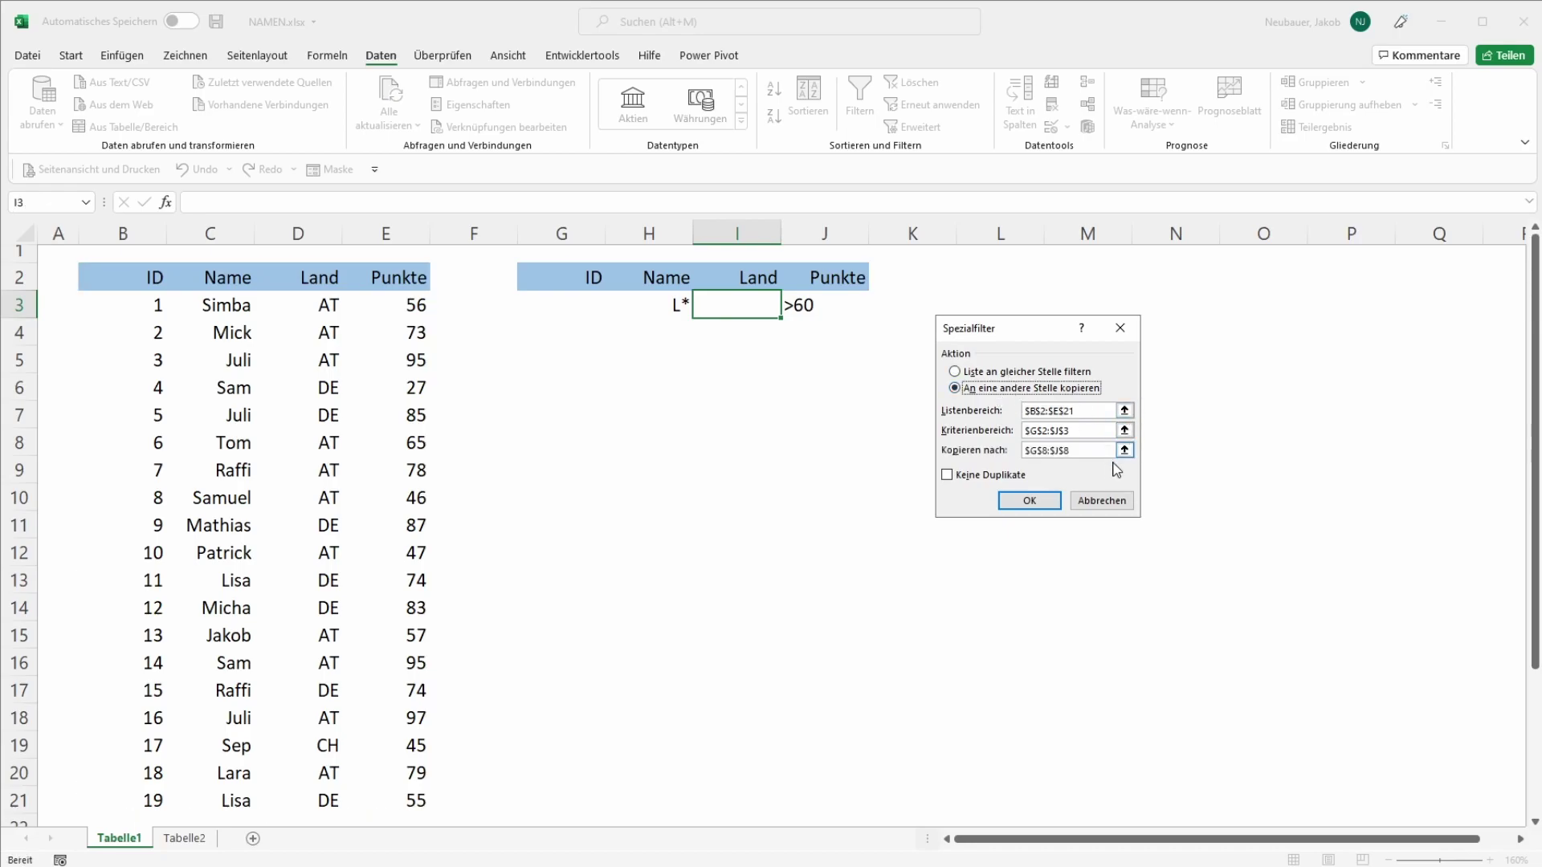
click(1035, 501)
click(681, 532)
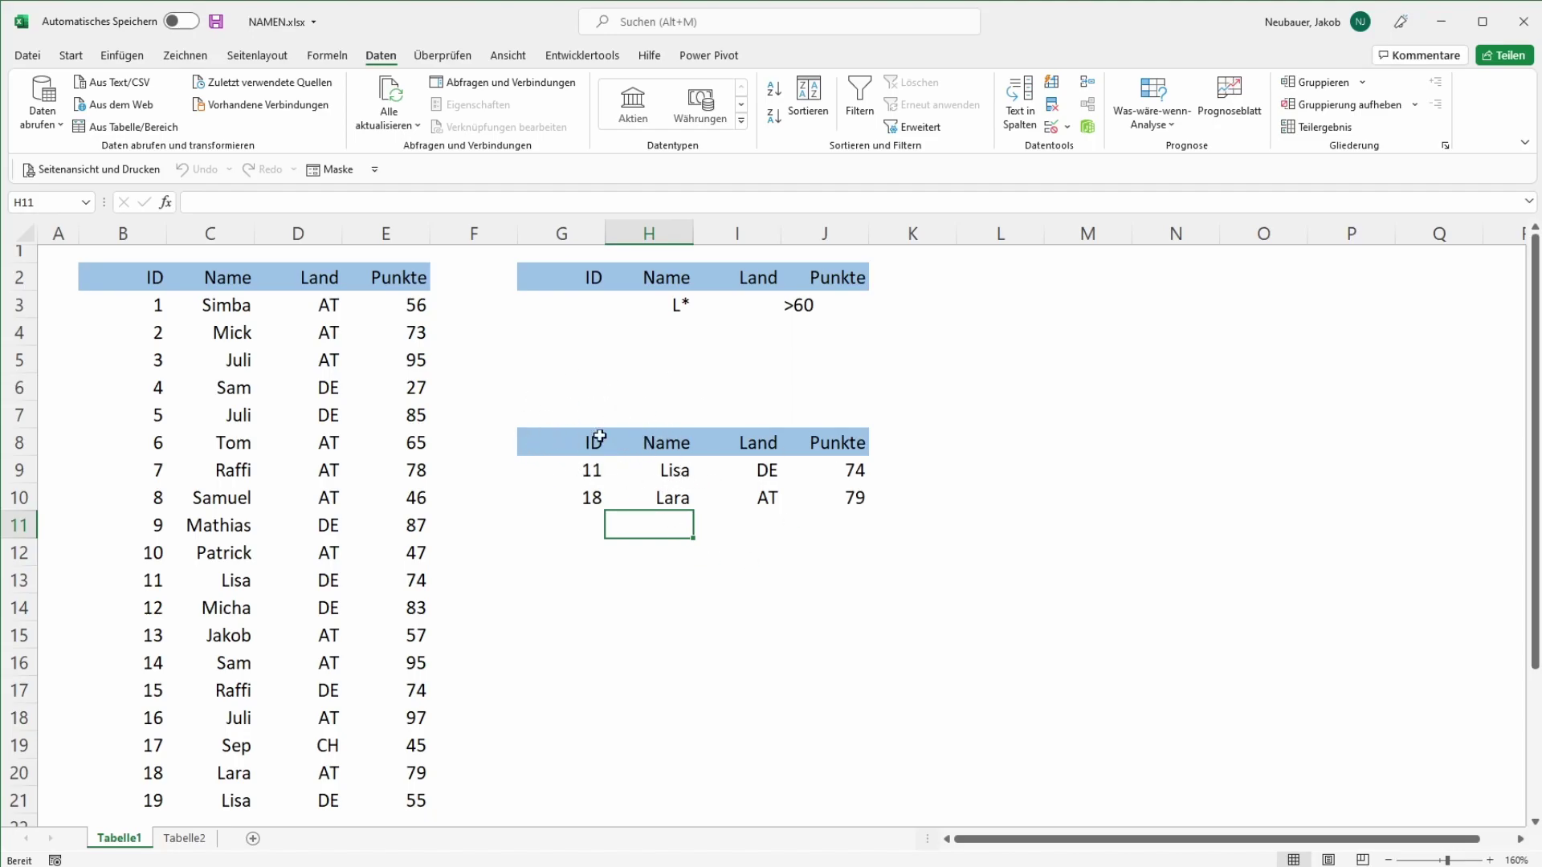
drag(530, 414, 852, 502)
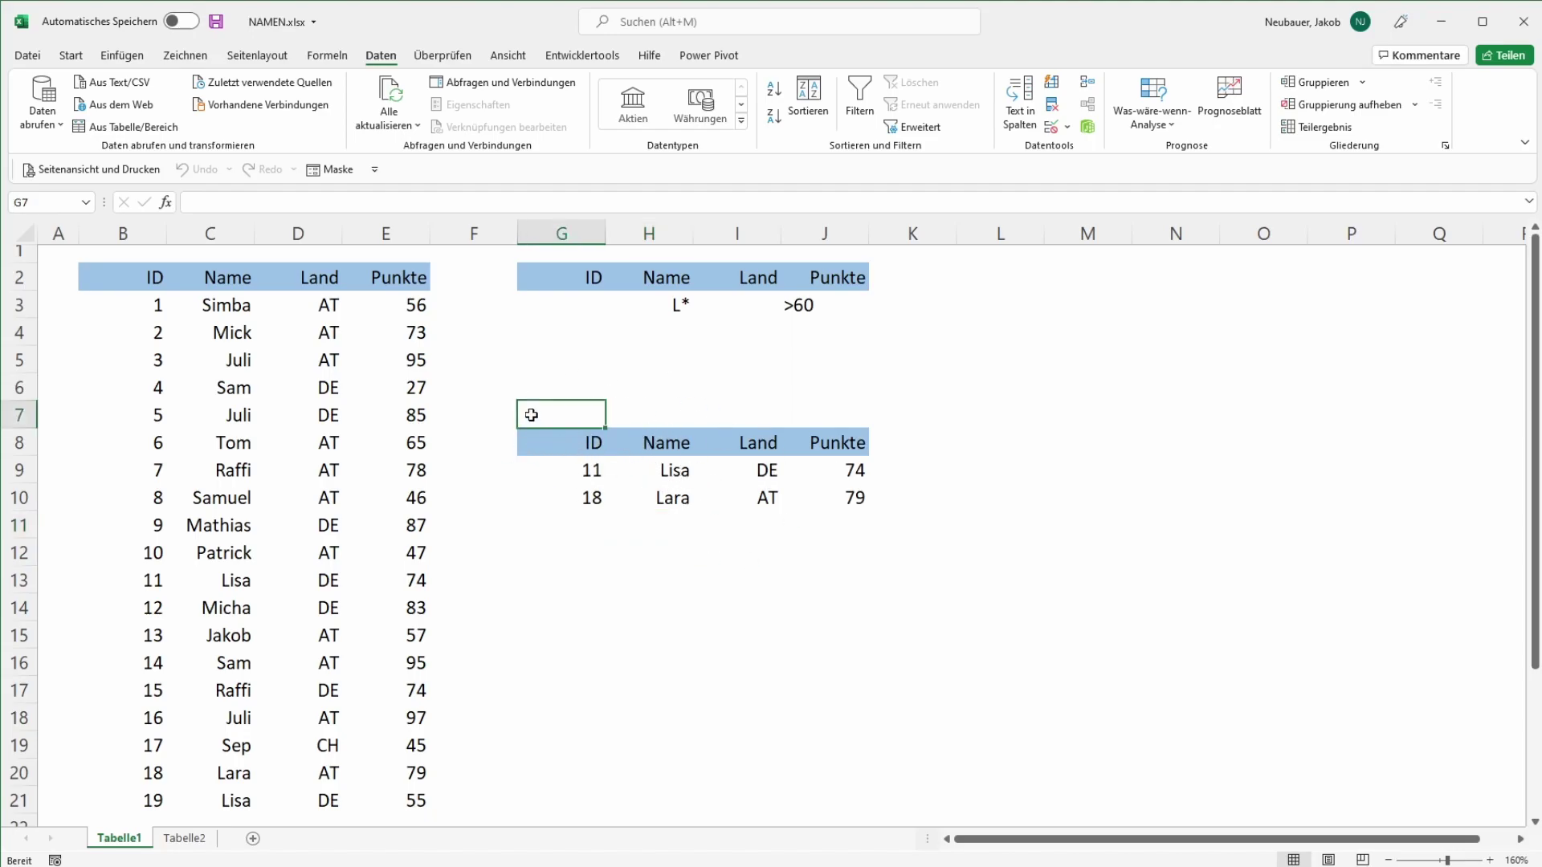
- Apply Alle löschen to the selected result table G7:J10, removing contents and formatting
click(27, 55)
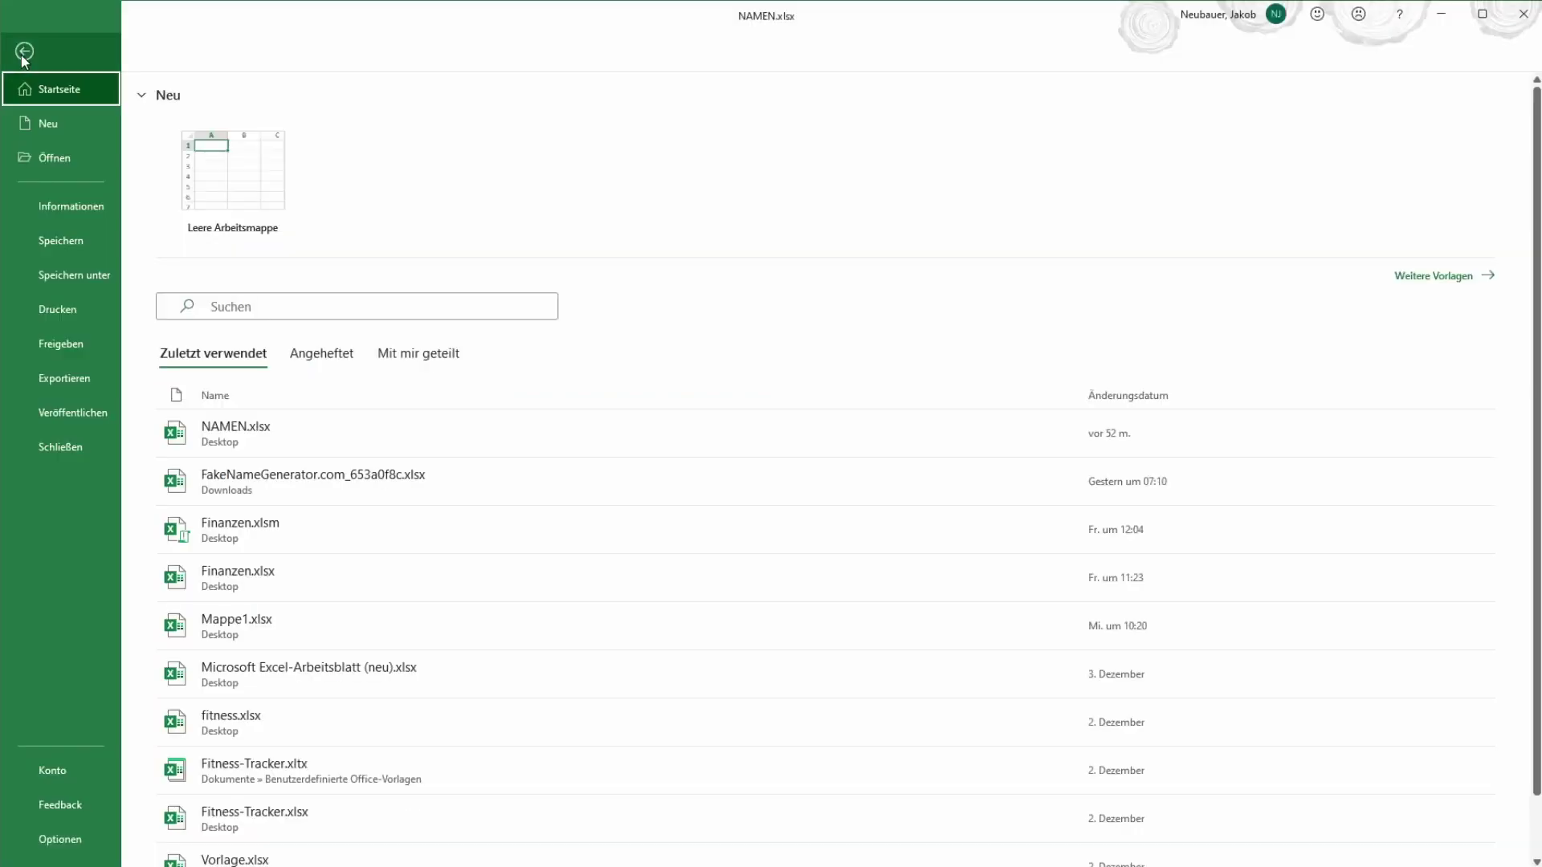
click(24, 46)
click(1181, 127)
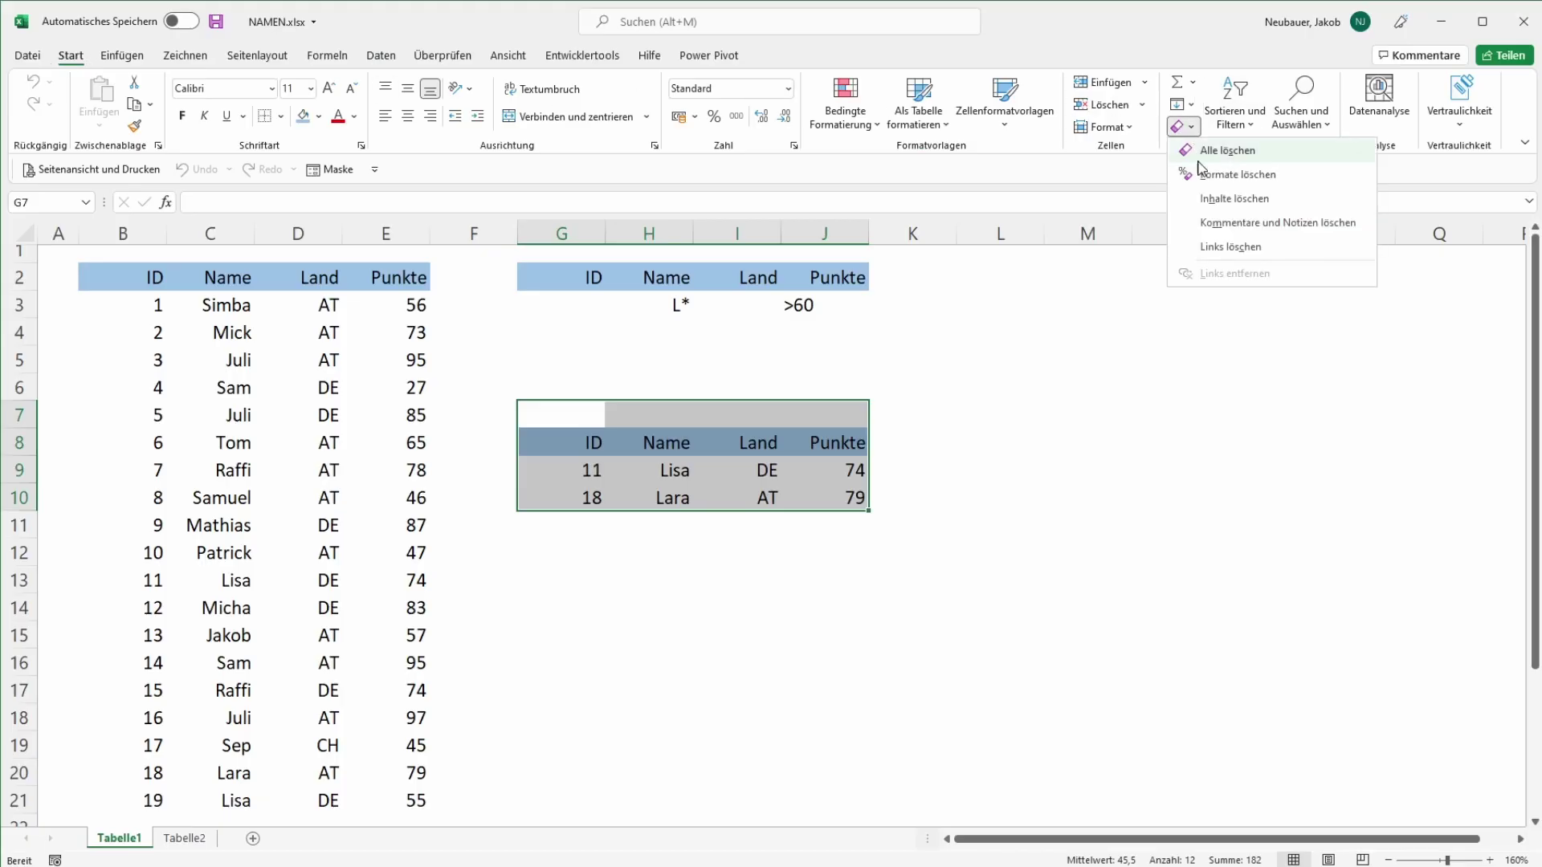
click(1206, 157)
click(981, 544)
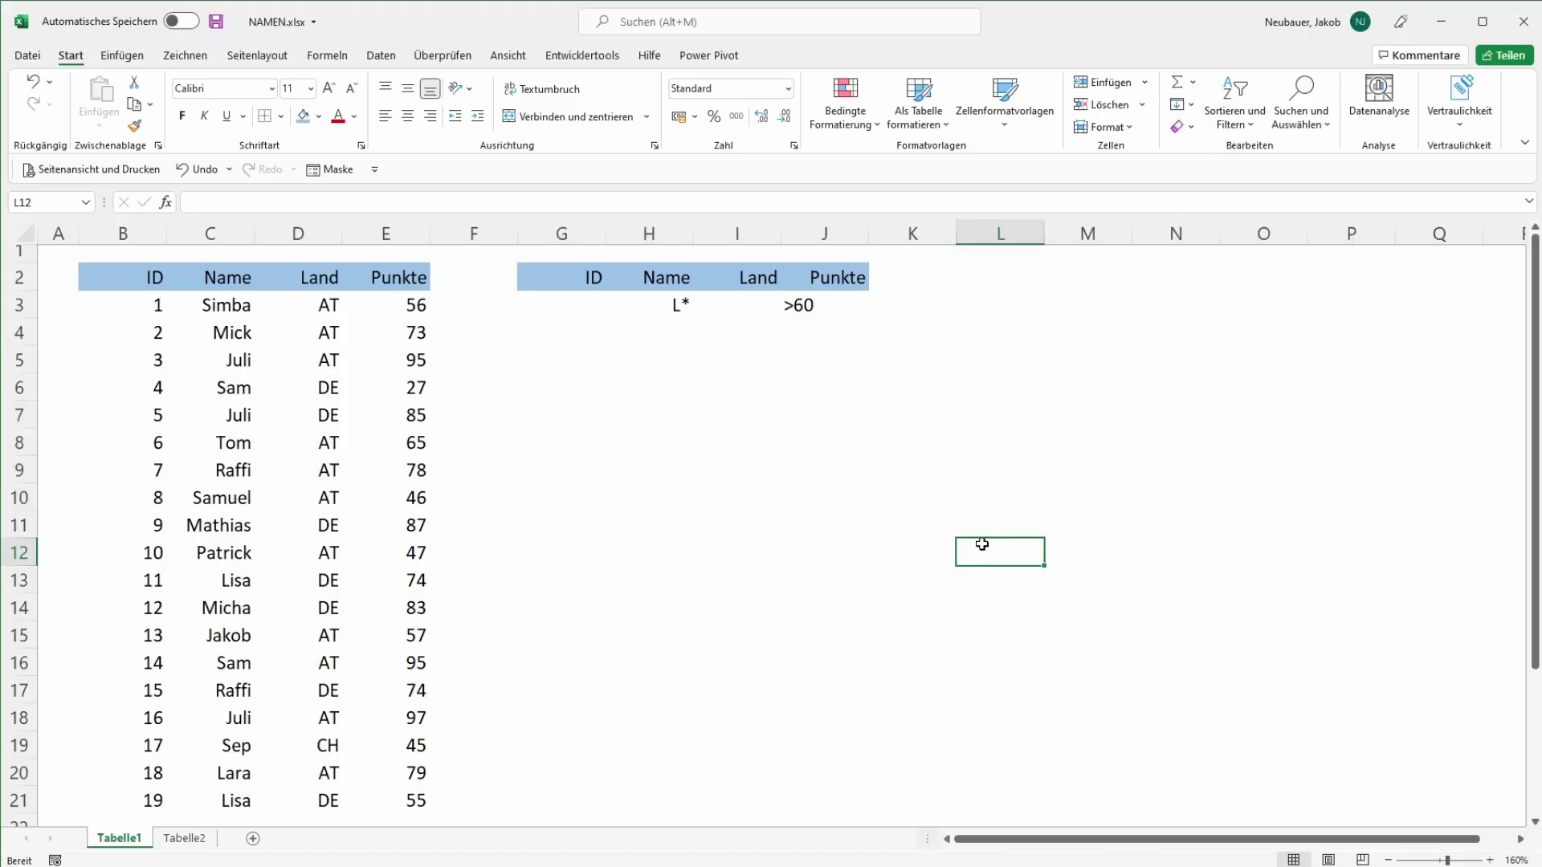